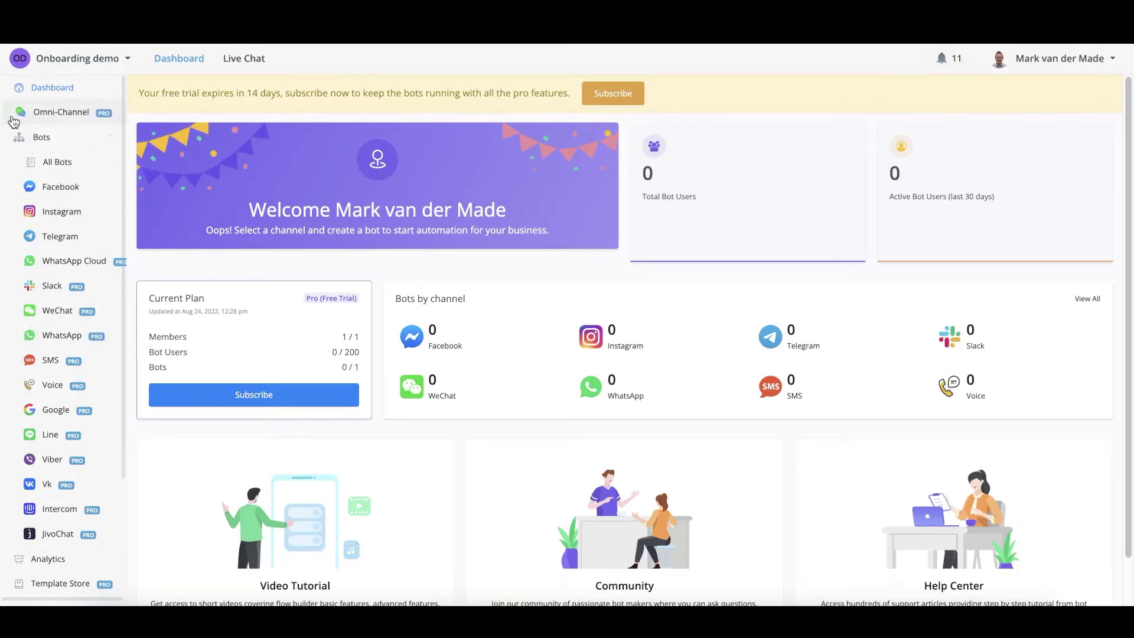
Step: Look through the setup pages for Omni-Channel, Facebook, Instagram, Telegram, WhatsApp Cloud and Slack
{"action": "left_click", "coordinate": [72, 118]}
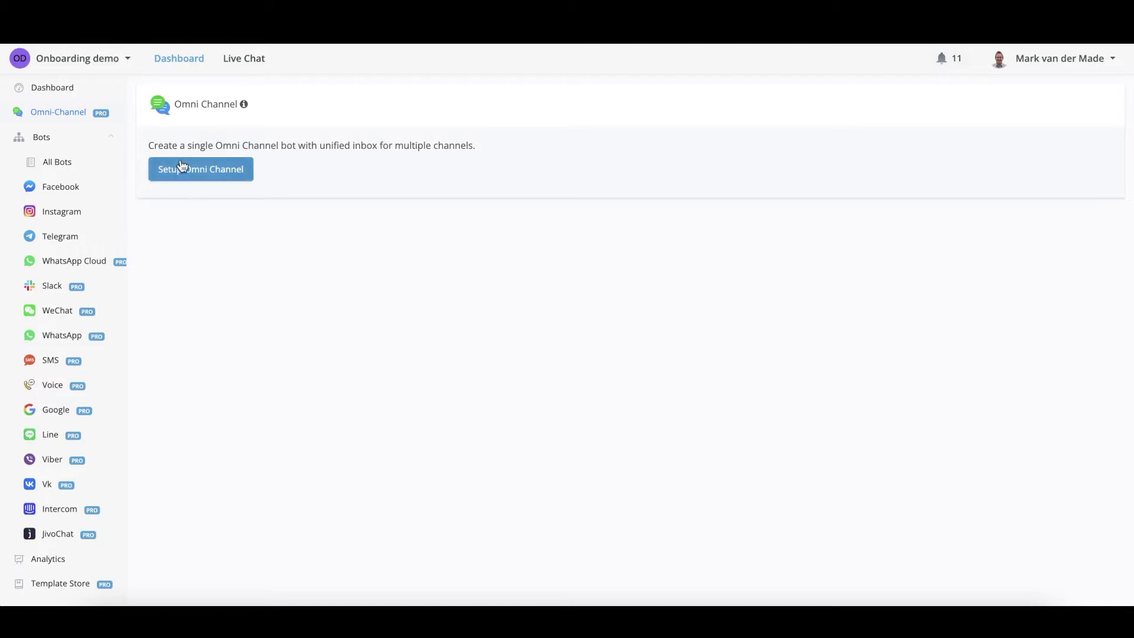
{"action": "left_click", "coordinate": [52, 186]}
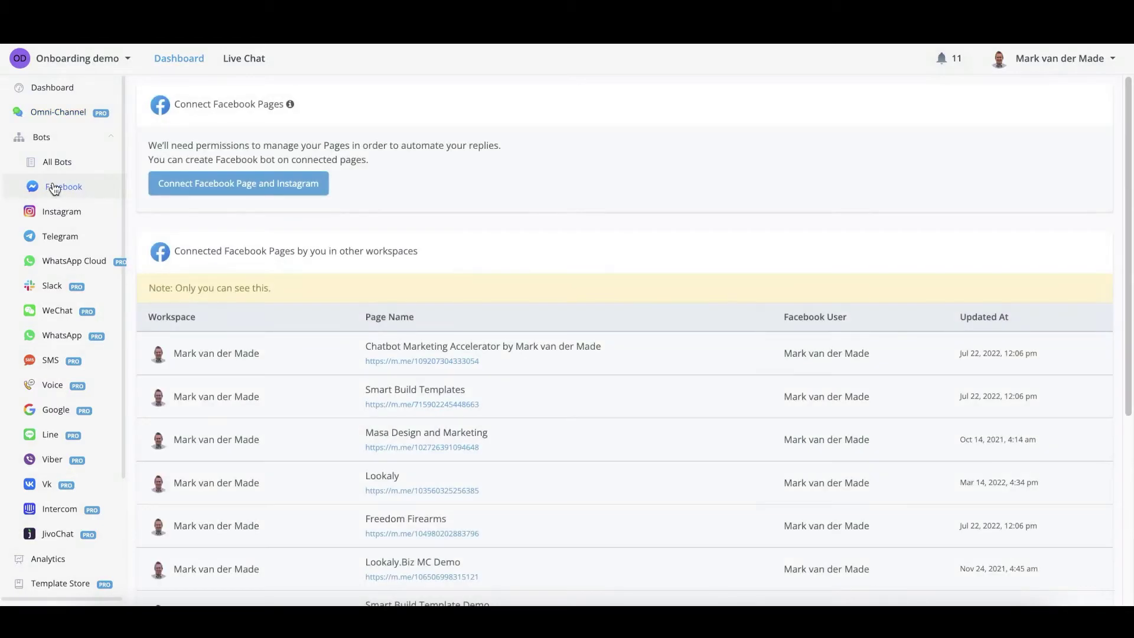
{"action": "left_click", "coordinate": [55, 218]}
{"action": "left_click", "coordinate": [55, 235]}
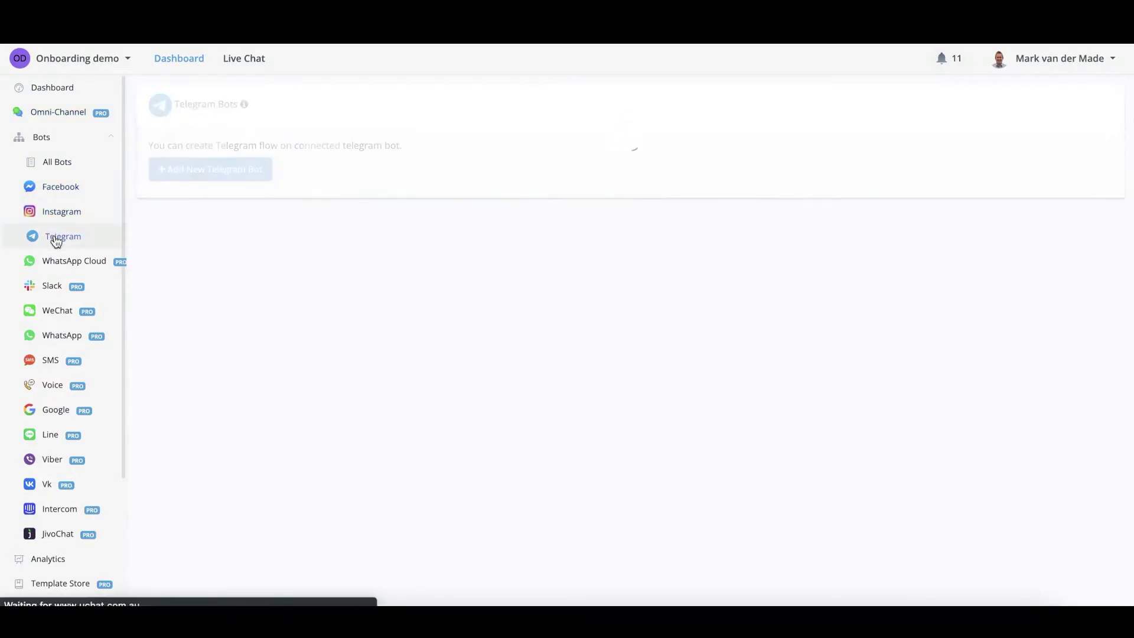
{"action": "left_click", "coordinate": [51, 264]}
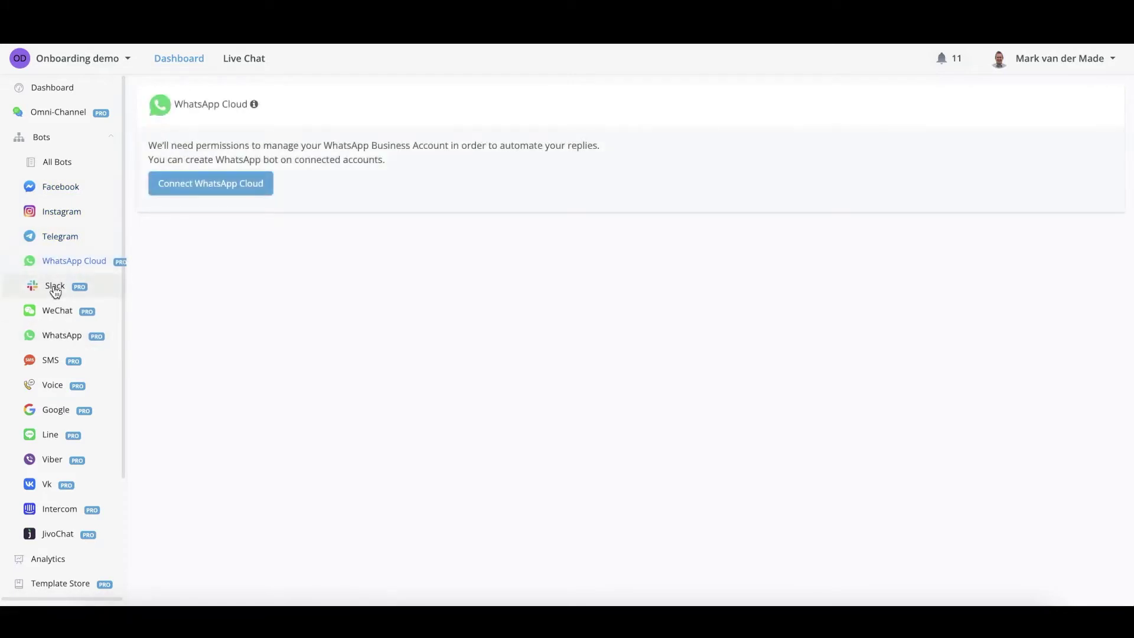
{"action": "left_click", "coordinate": [55, 290]}
Step: Open the workspace Analytics and review the bot user summary figures and the user chart for the last 30 days
{"action": "scroll", "coordinate": [59, 354], "scroll_direction": "down", "scroll_amount": 3}
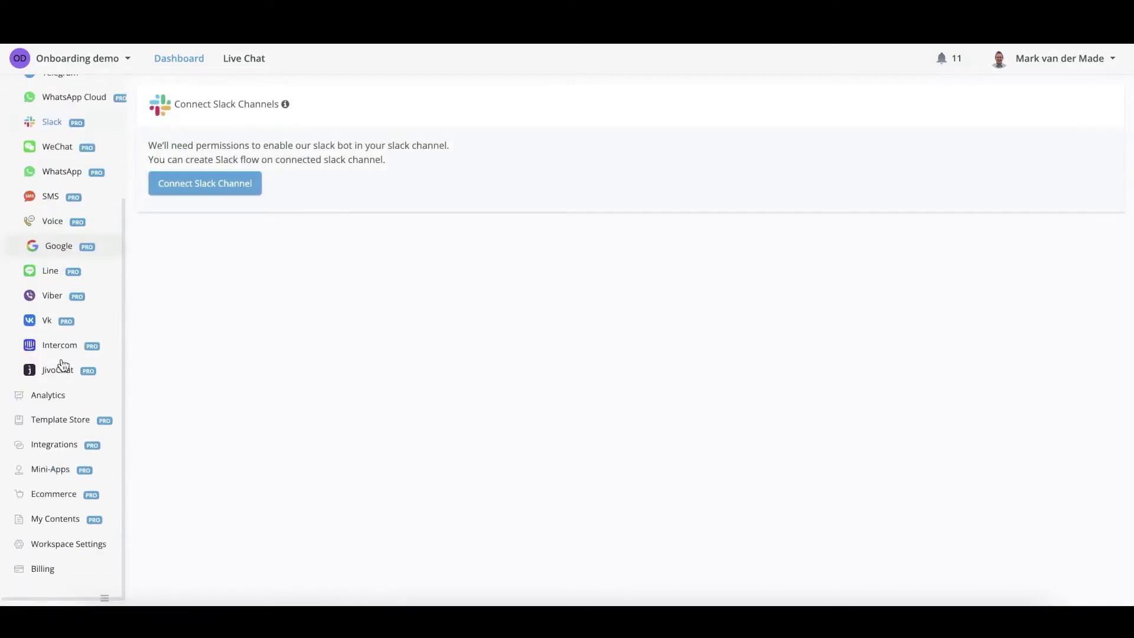
{"action": "left_click", "coordinate": [55, 399]}
{"action": "scroll", "coordinate": [468, 316], "scroll_direction": "down", "scroll_amount": 2}
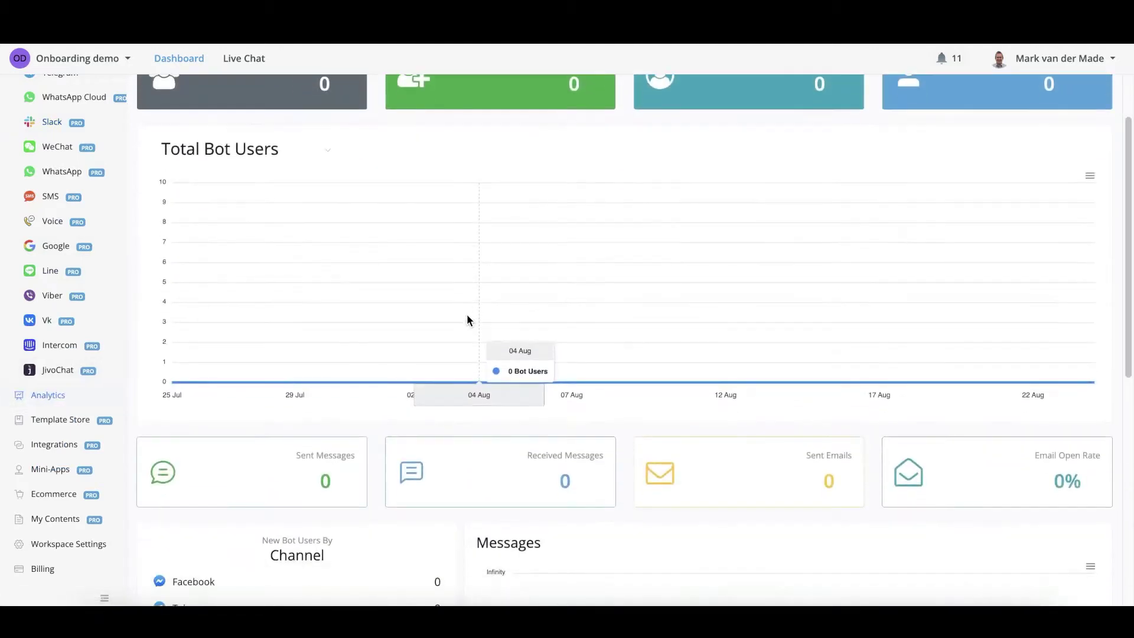
{"action": "scroll", "coordinate": [467, 319], "scroll_direction": "up", "scroll_amount": 2}
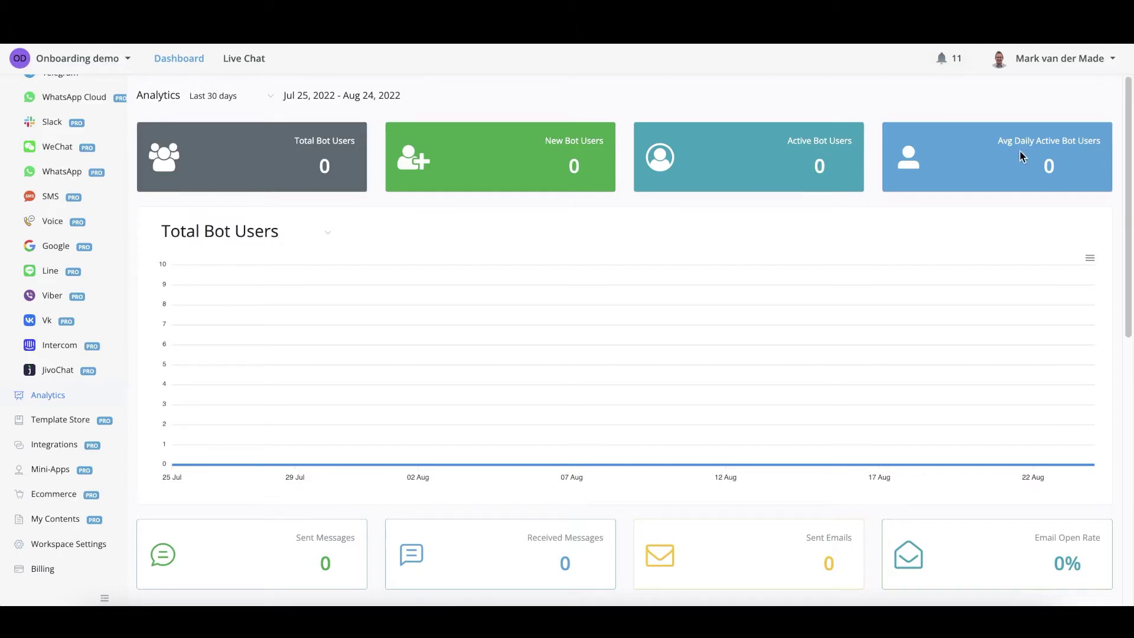
{"action": "scroll", "coordinate": [1019, 152], "scroll_direction": "down", "scroll_amount": 1}
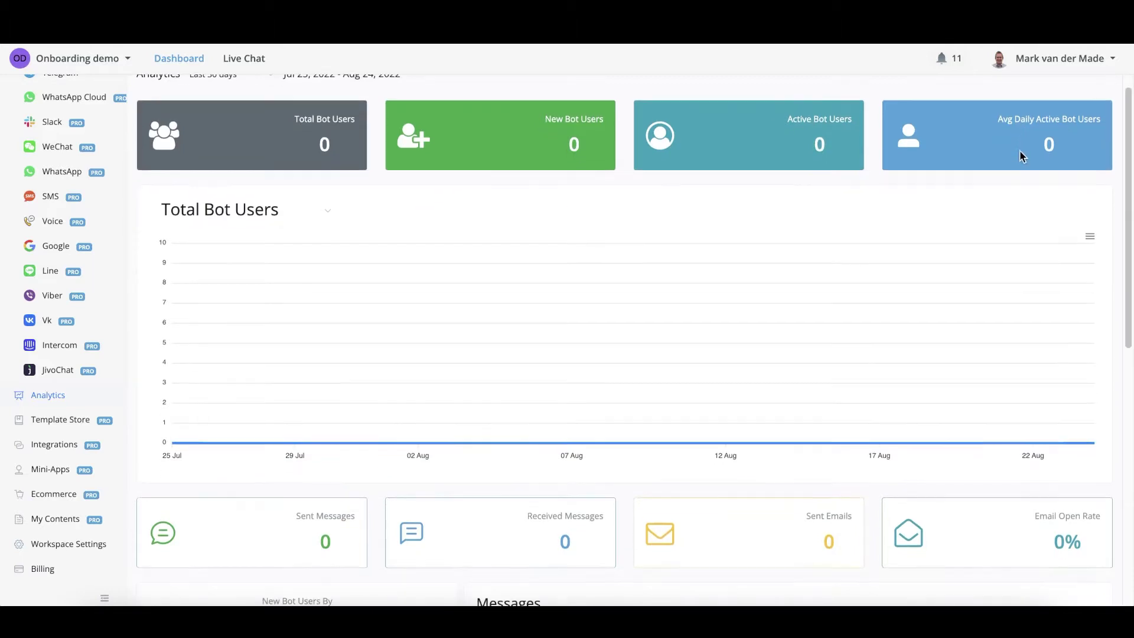
Step: Inspect the metric choices and the download formats offered for the Total Bot Users chart
{"action": "left_click", "coordinate": [326, 212]}
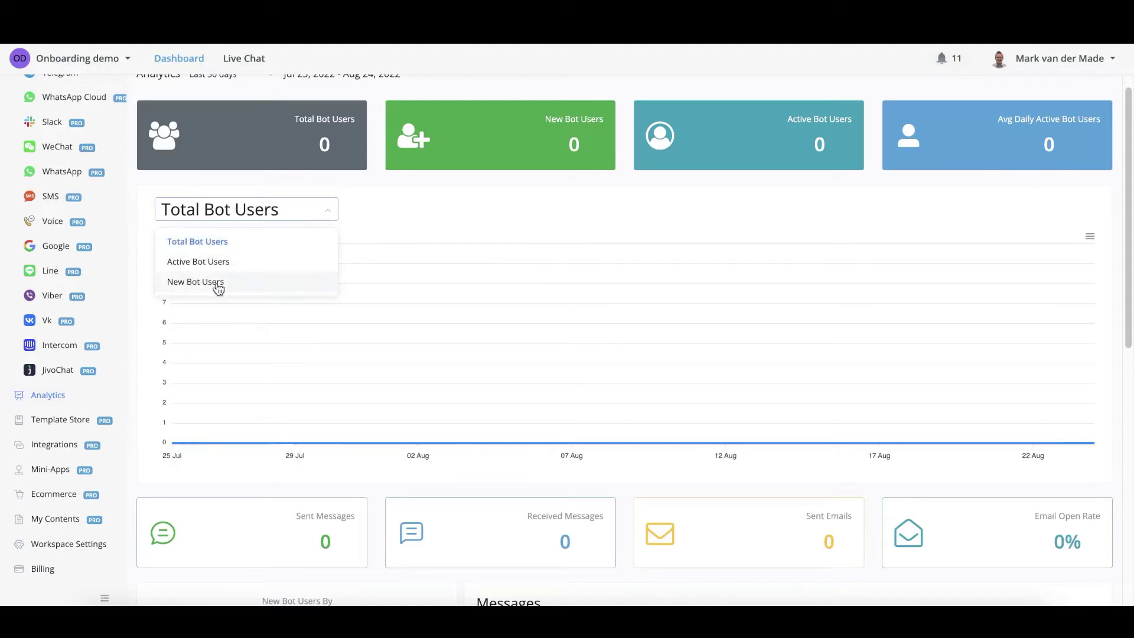
{"action": "left_click", "coordinate": [1058, 224]}
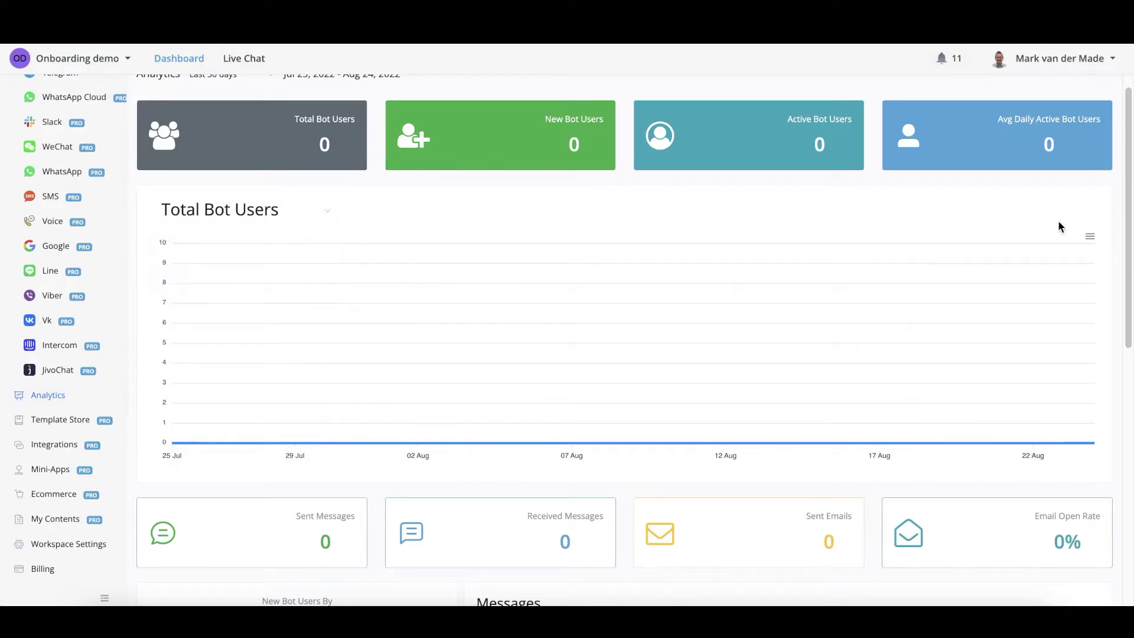
{"action": "left_click", "coordinate": [1090, 239]}
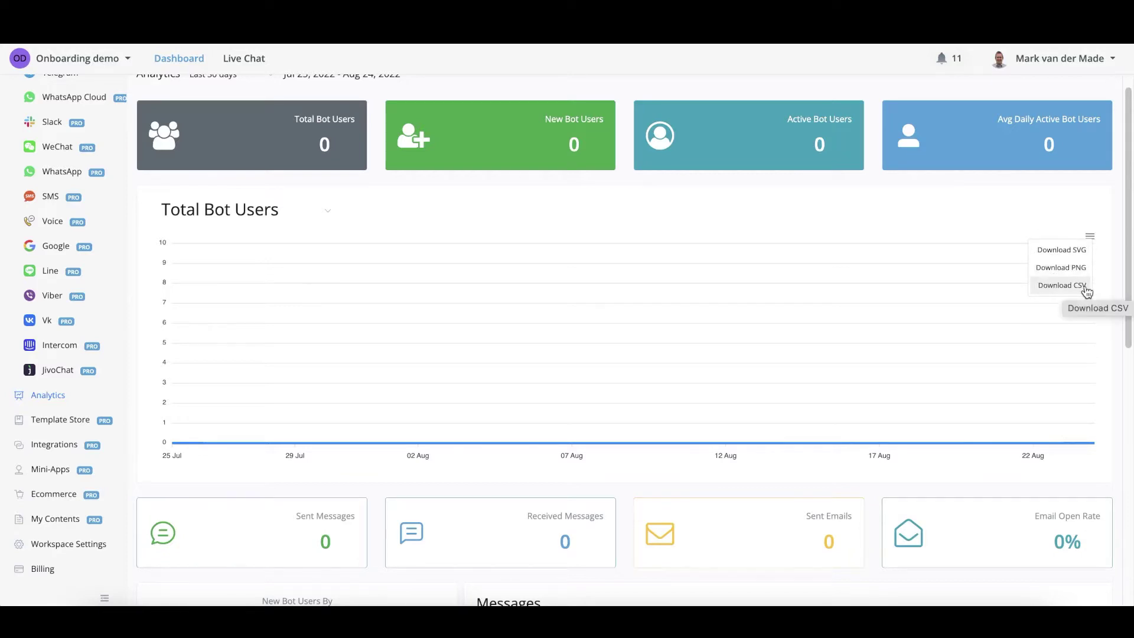
Step: Review the message and email statistics and the breakdowns of new bot users by channel, gender, language and timezone
{"action": "scroll", "coordinate": [1087, 293], "scroll_direction": "down", "scroll_amount": 4}
{"action": "scroll", "coordinate": [768, 266], "scroll_direction": "down", "scroll_amount": 1}
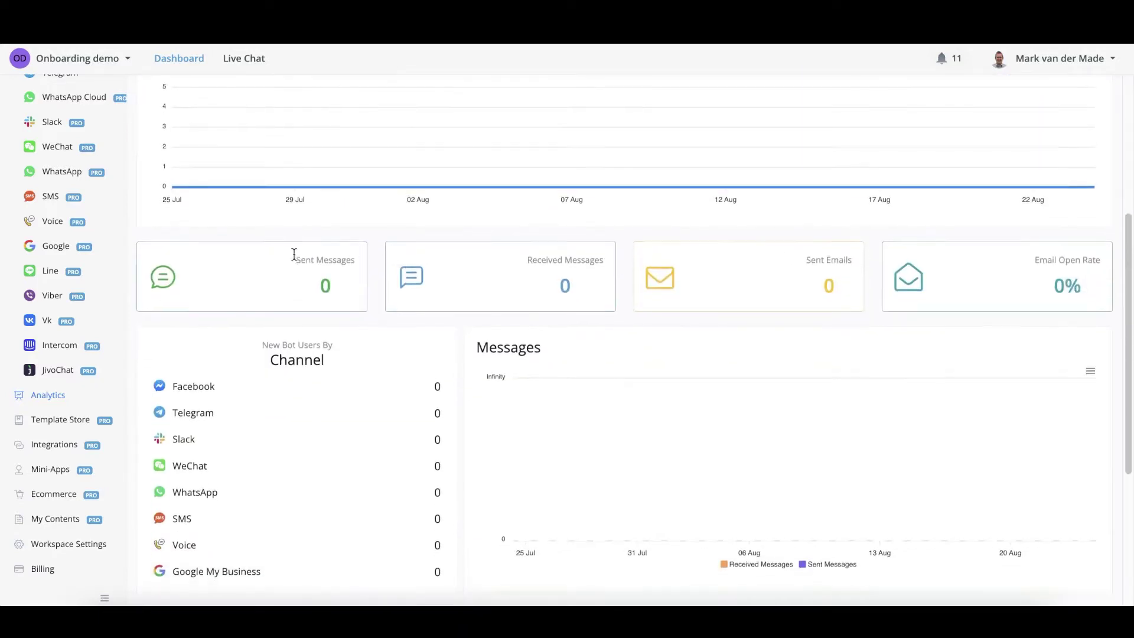
{"action": "scroll", "coordinate": [291, 253], "scroll_direction": "down", "scroll_amount": 5}
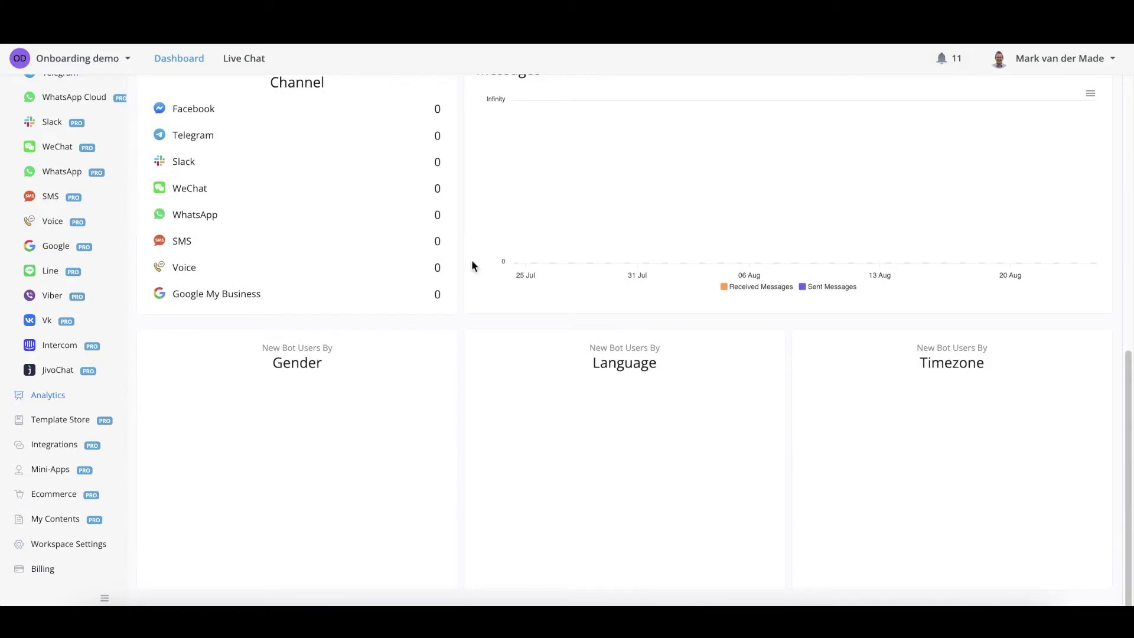
{"action": "scroll", "coordinate": [577, 286], "scroll_direction": "up", "scroll_amount": 8}
{"action": "scroll", "coordinate": [578, 284], "scroll_direction": "down", "scroll_amount": 5}
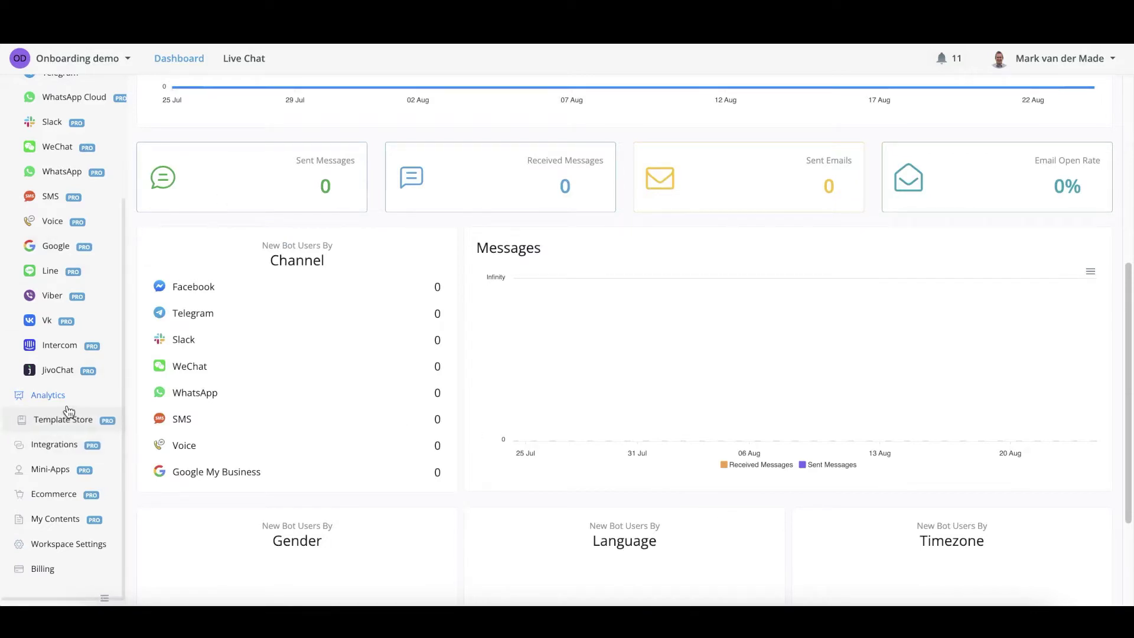
Step: Open the Template Store and browse the first page of templates, previewing their install options
{"action": "left_click", "coordinate": [81, 424]}
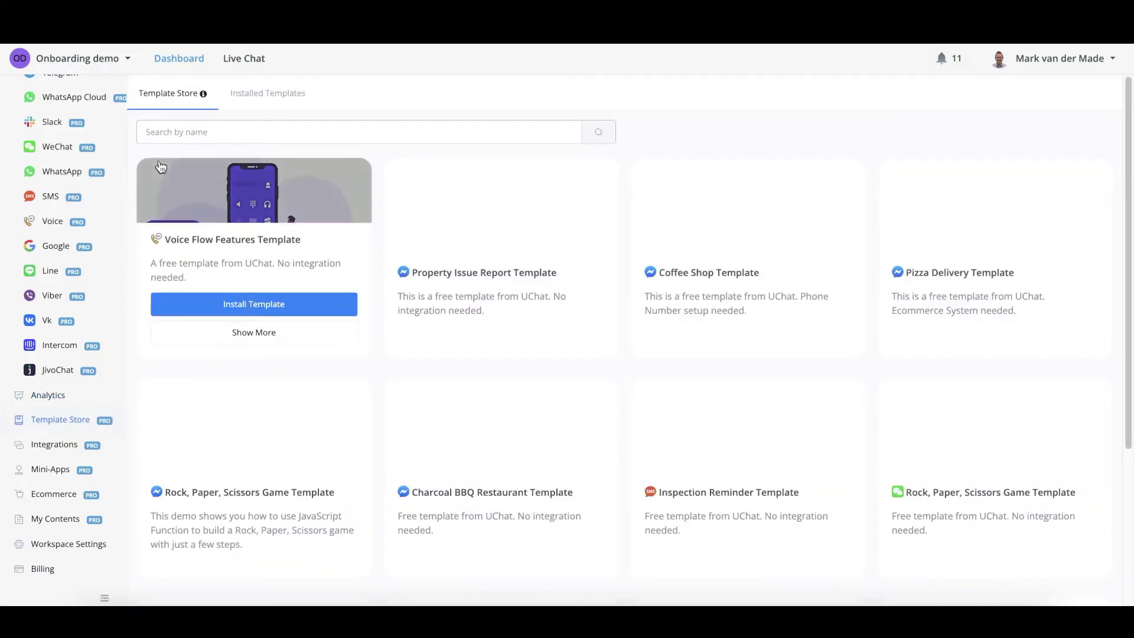
{"action": "mouse_move", "coordinate": [193, 273]}
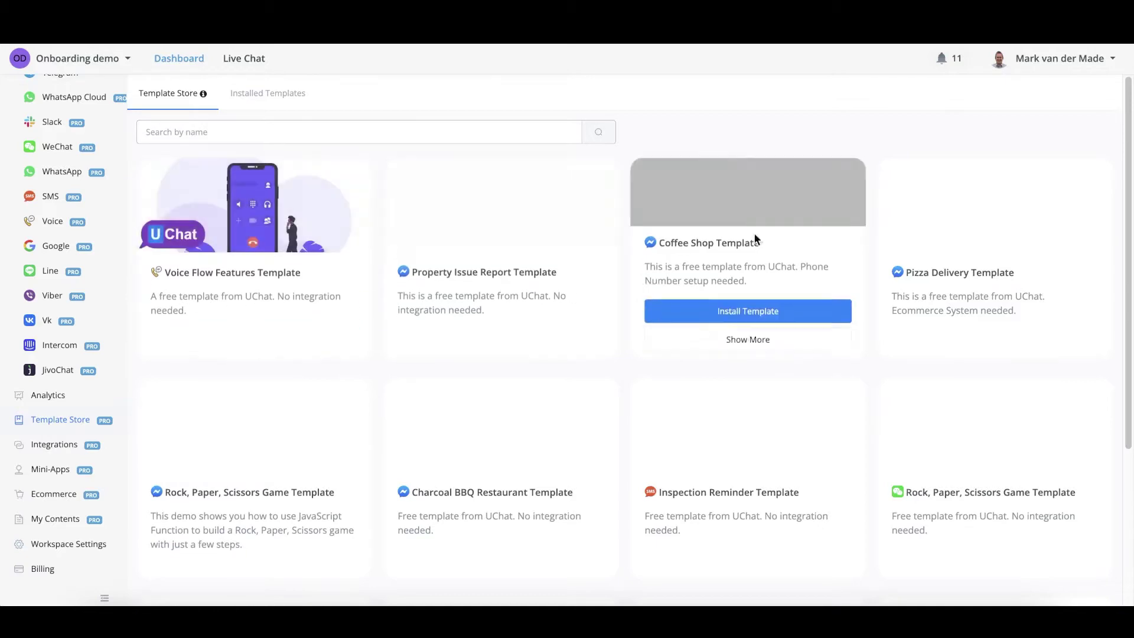
{"action": "mouse_move", "coordinate": [767, 487]}
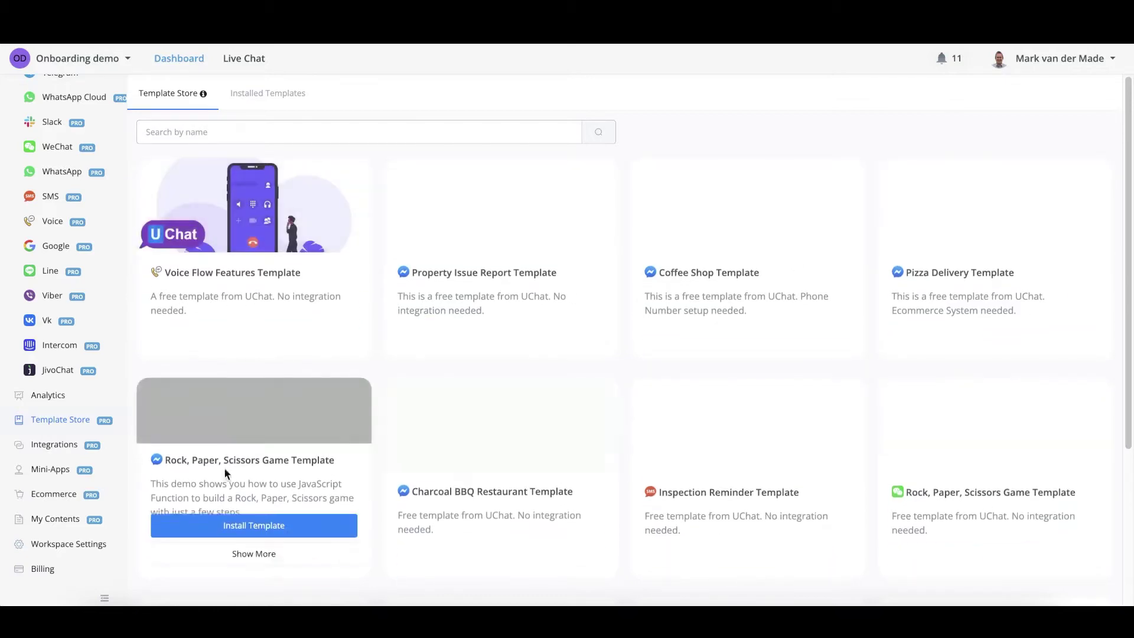
{"action": "scroll", "coordinate": [319, 494], "scroll_direction": "down", "scroll_amount": 4}
{"action": "scroll", "coordinate": [366, 235], "scroll_direction": "up", "scroll_amount": 4}
{"action": "mouse_move", "coordinate": [366, 233]}
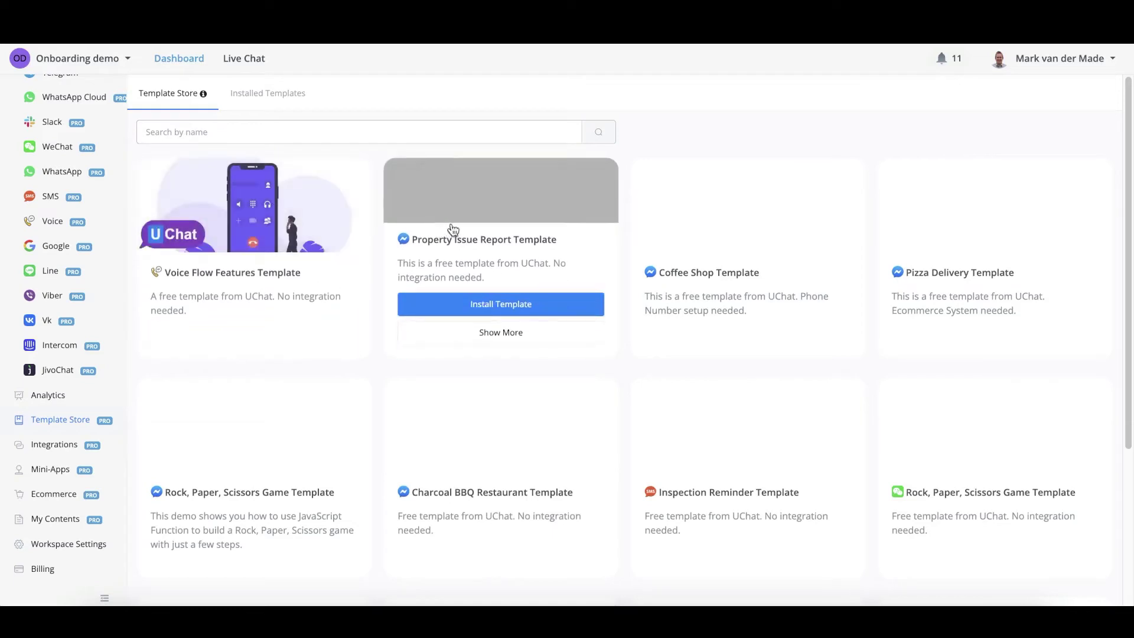
{"action": "mouse_move", "coordinate": [926, 303]}
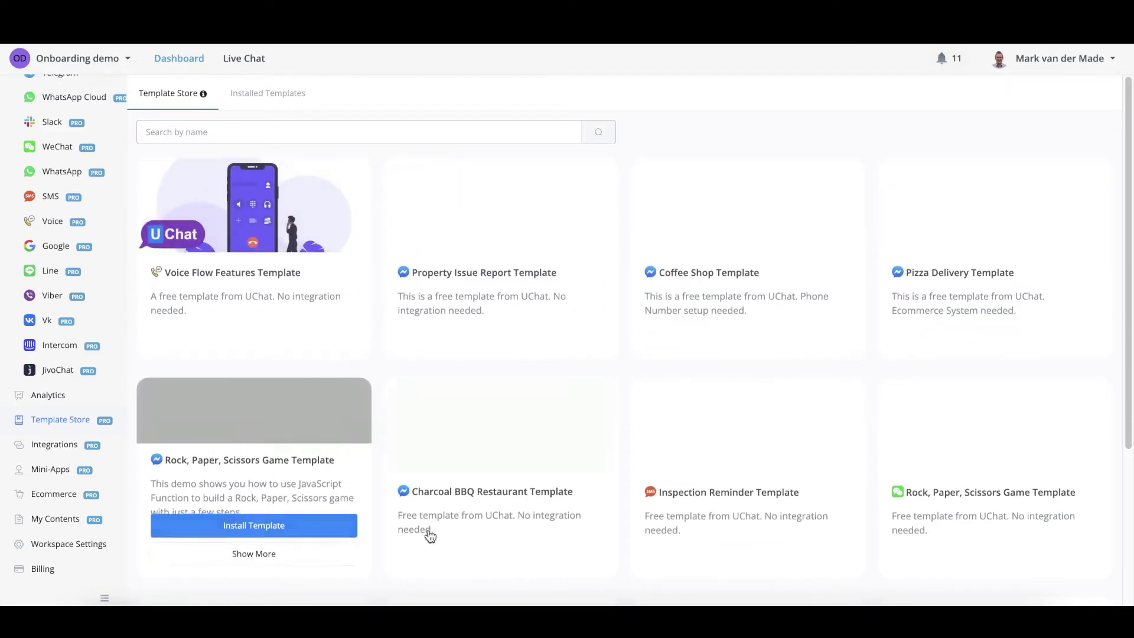
Step: Browse the templates on pages 2 and 3 of the Template Store
{"action": "scroll", "coordinate": [670, 454], "scroll_direction": "down", "scroll_amount": 4}
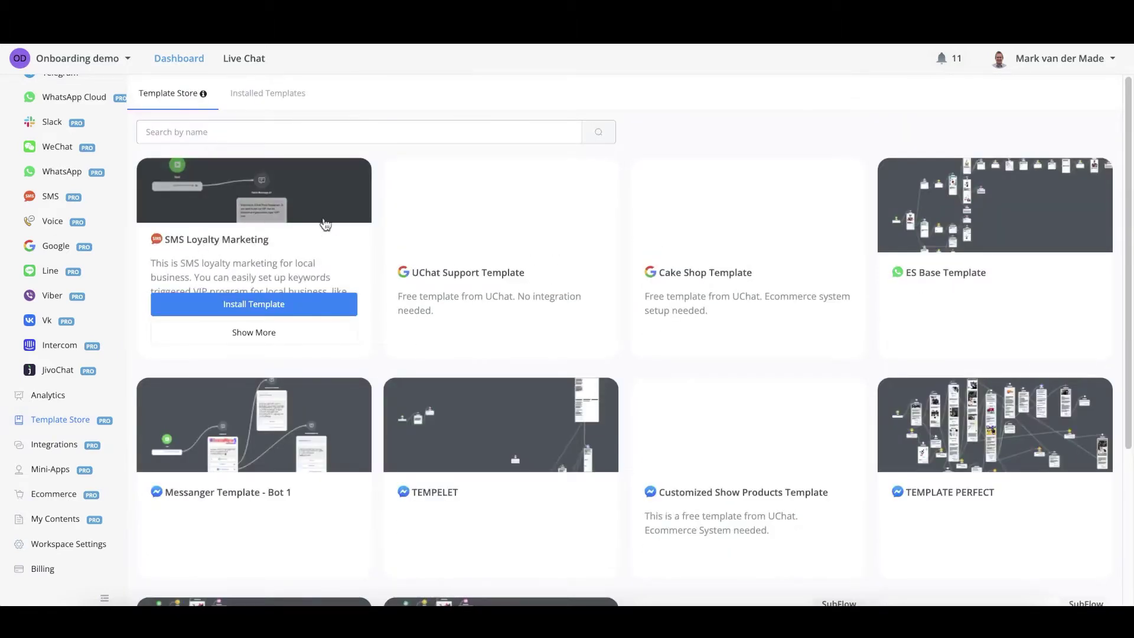
{"action": "scroll", "coordinate": [980, 354], "scroll_direction": "down", "scroll_amount": 4}
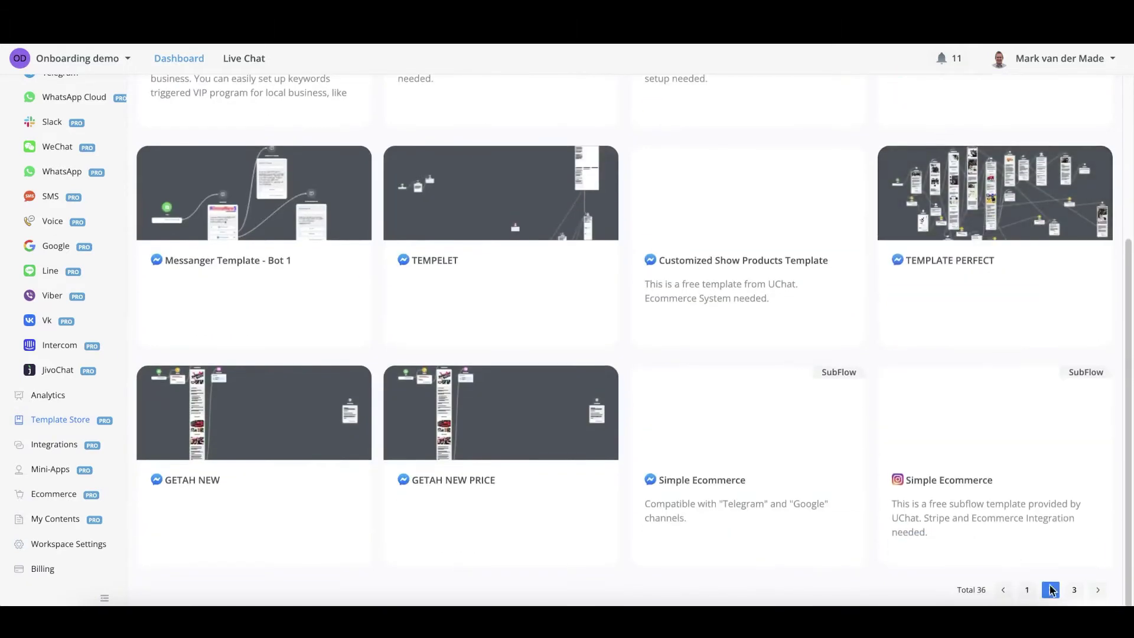
{"action": "left_click", "coordinate": [1073, 592]}
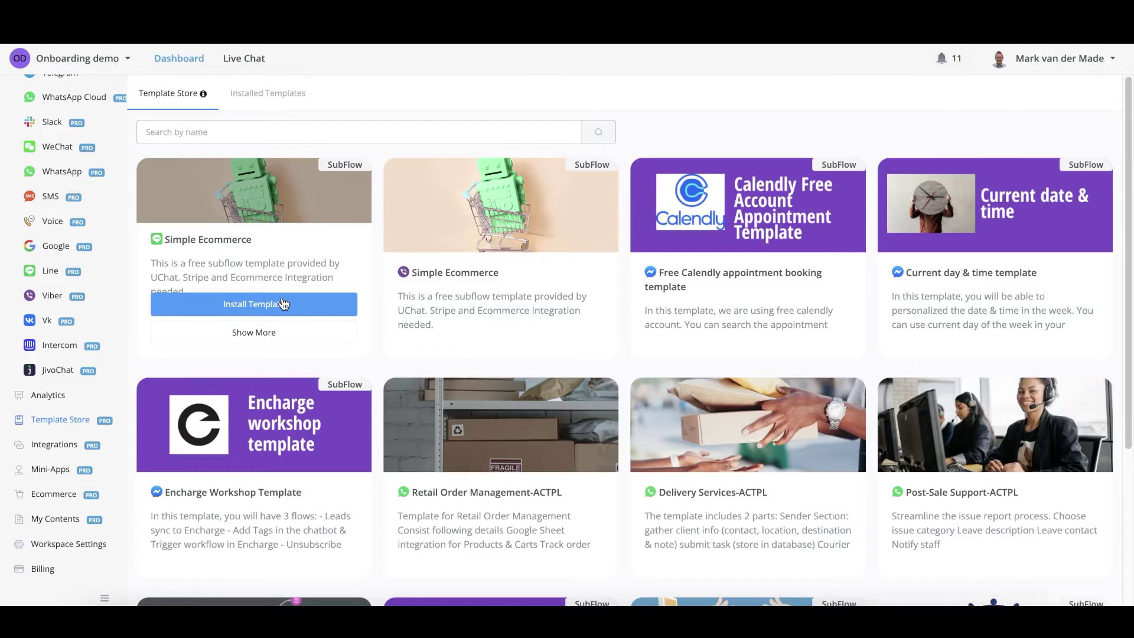
{"action": "scroll", "coordinate": [283, 304], "scroll_direction": "down", "scroll_amount": 4}
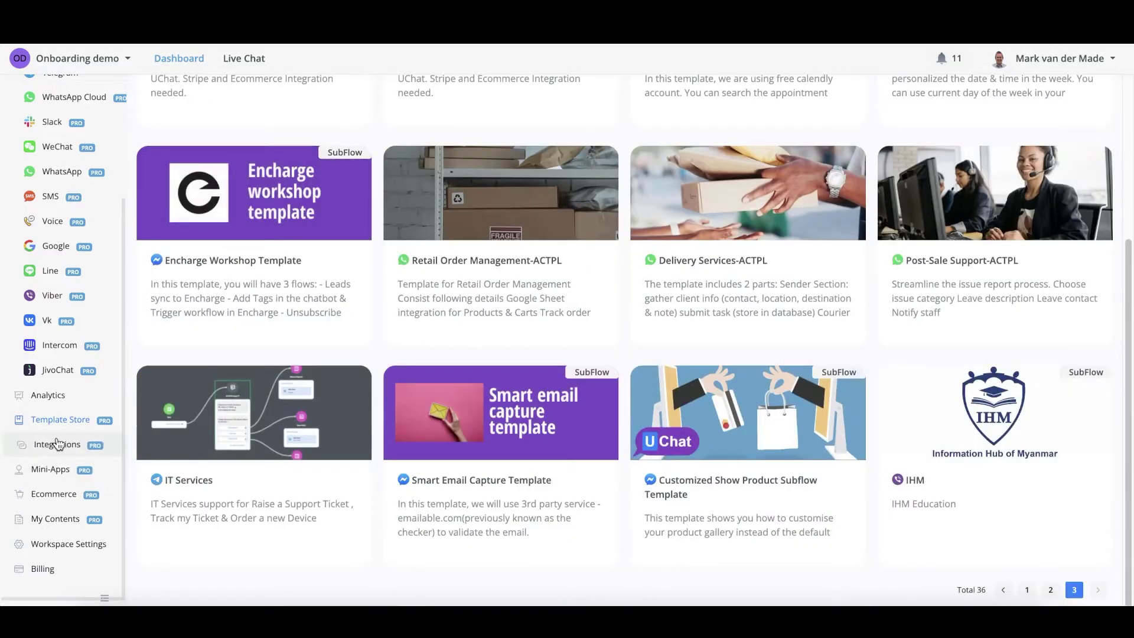
Step: Open the Integrations and look at the Phone Numbers, Stripe, PayPal, Cloudinary and Shopify connection pages
{"action": "left_click", "coordinate": [58, 445]}
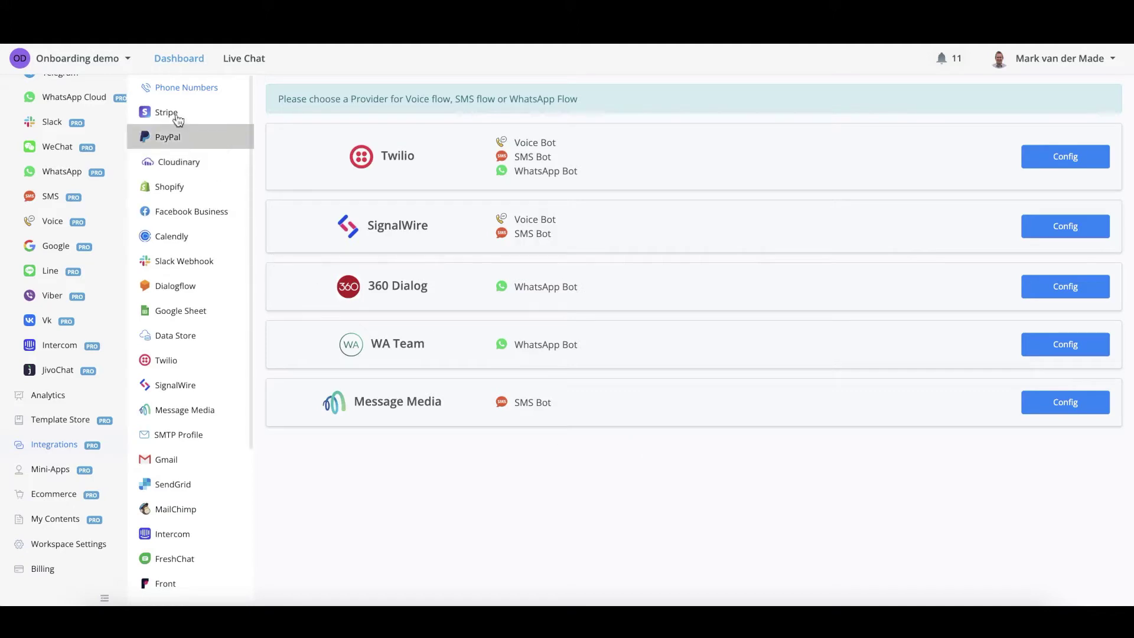
{"action": "left_click", "coordinate": [204, 112]}
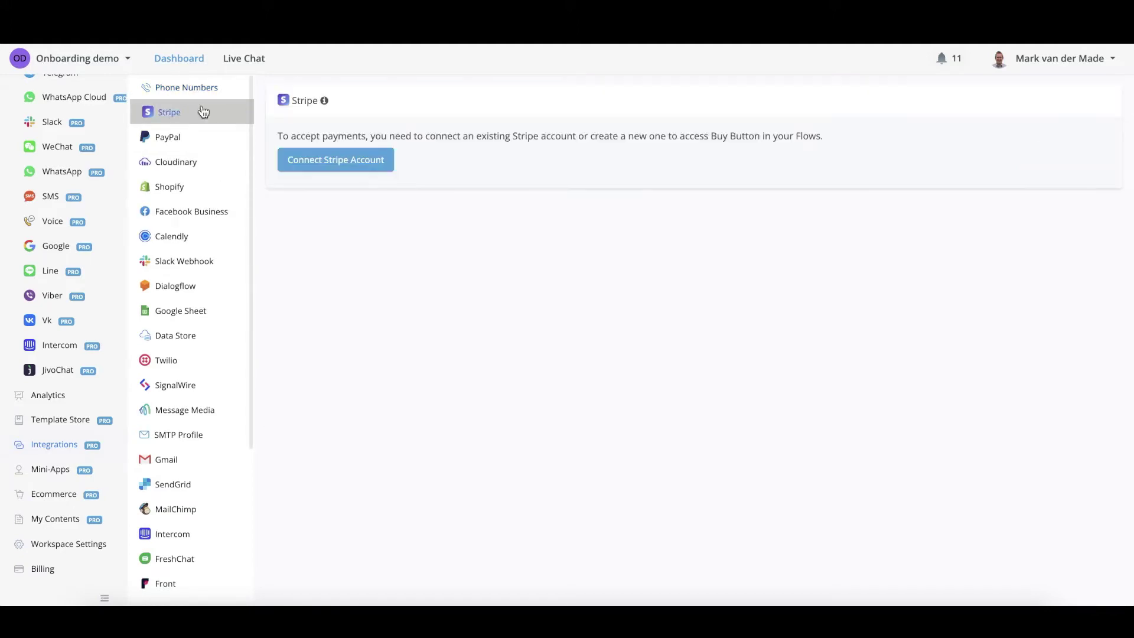
{"action": "left_click", "coordinate": [194, 142]}
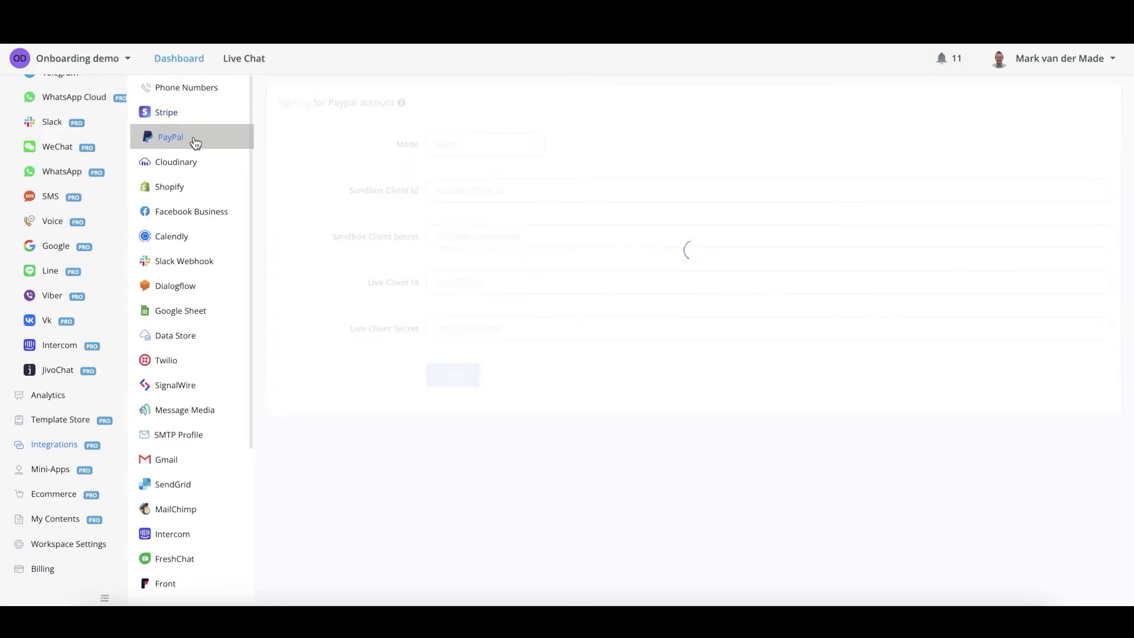
{"action": "left_click", "coordinate": [196, 112]}
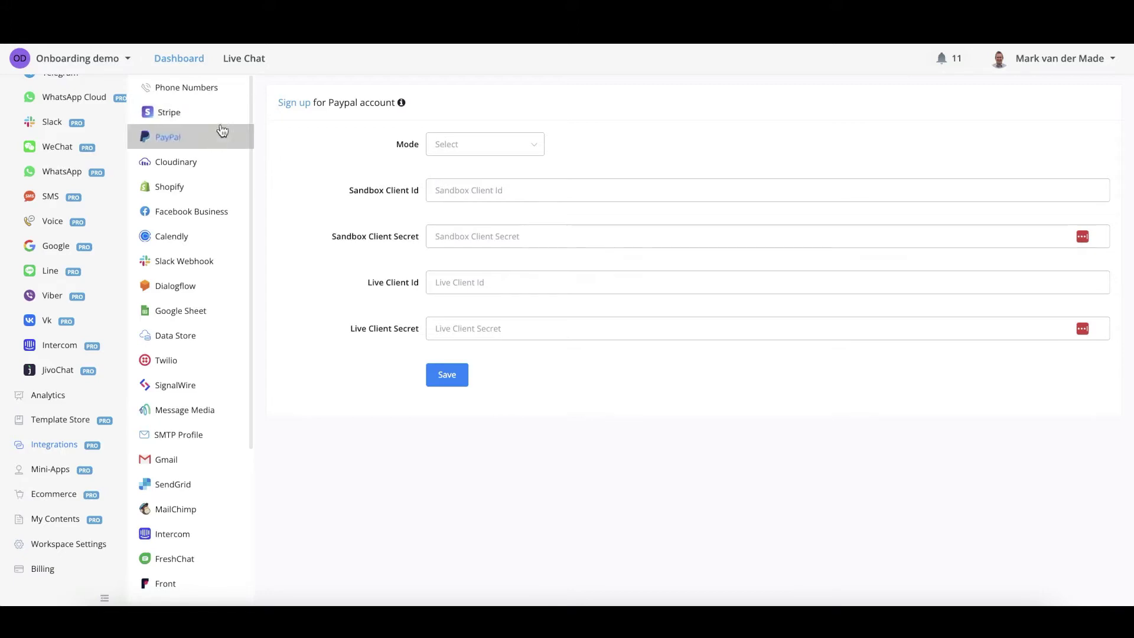
{"action": "left_click", "coordinate": [183, 170]}
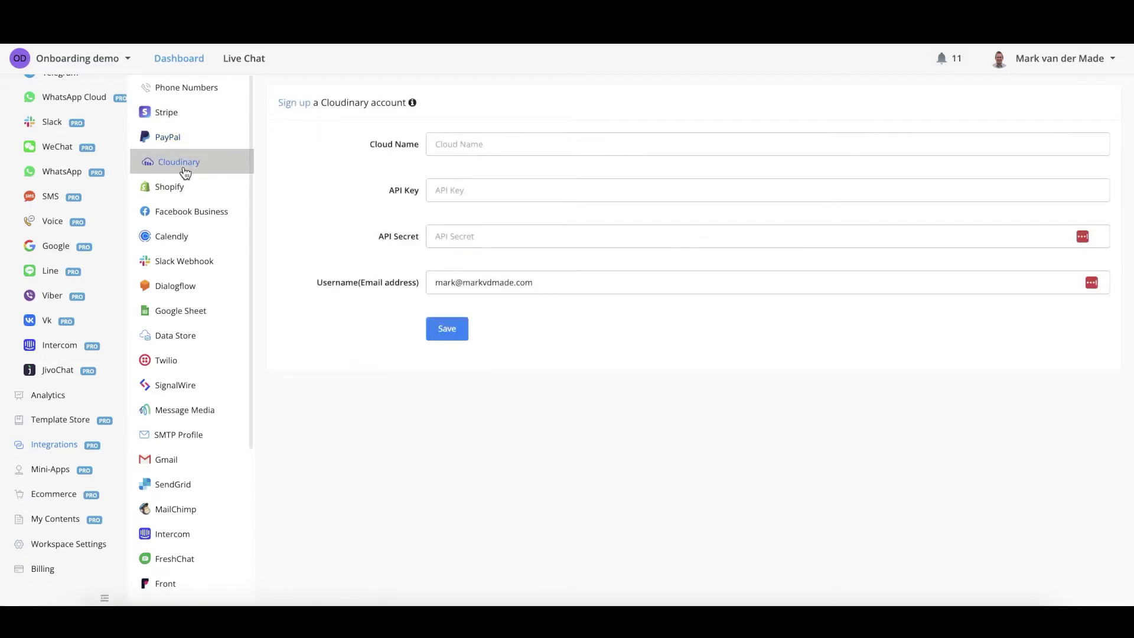
{"action": "left_click", "coordinate": [194, 187]}
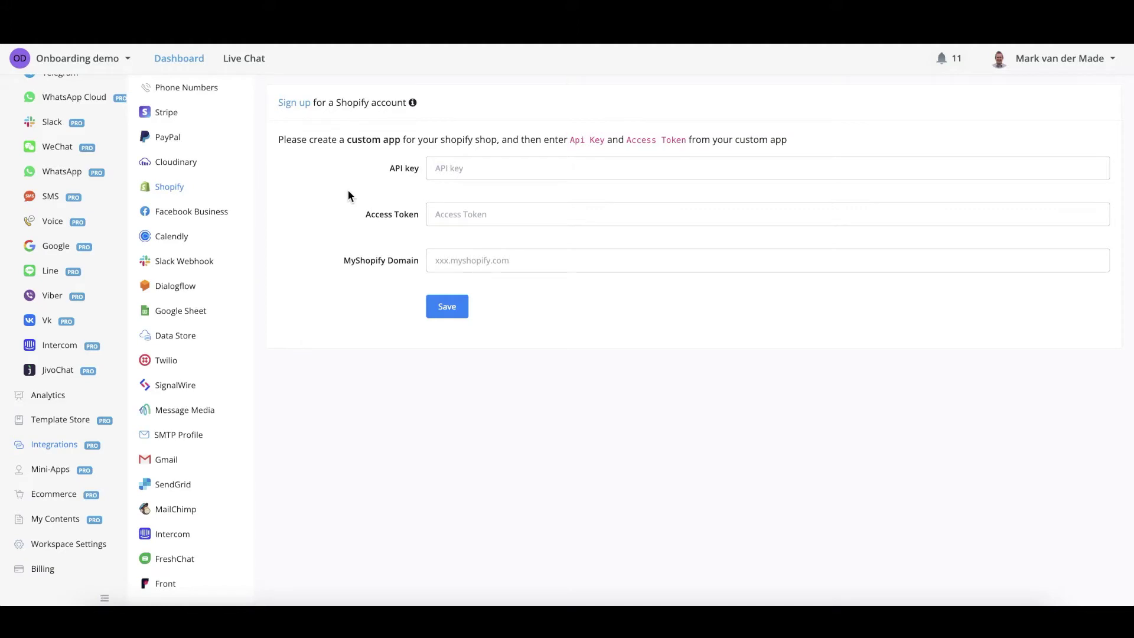
Step: Look at the Facebook Business, Calendly, Slack Webhook, Dialogflow, Google Sheet and Data Store integration pages
{"action": "left_click", "coordinate": [211, 214]}
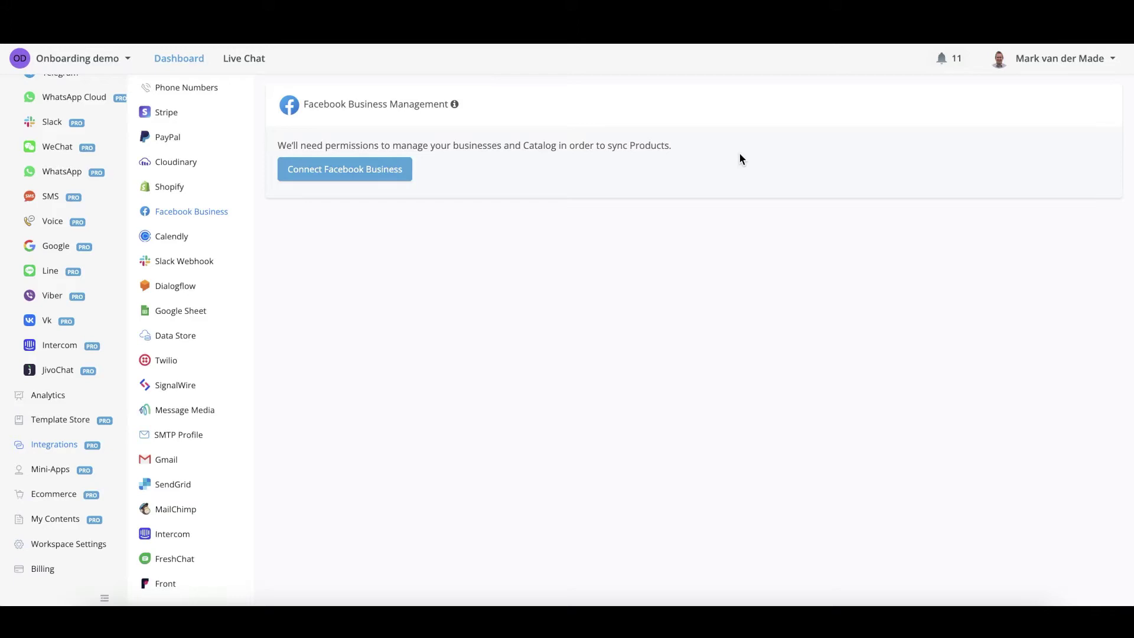
{"action": "left_click", "coordinate": [168, 236]}
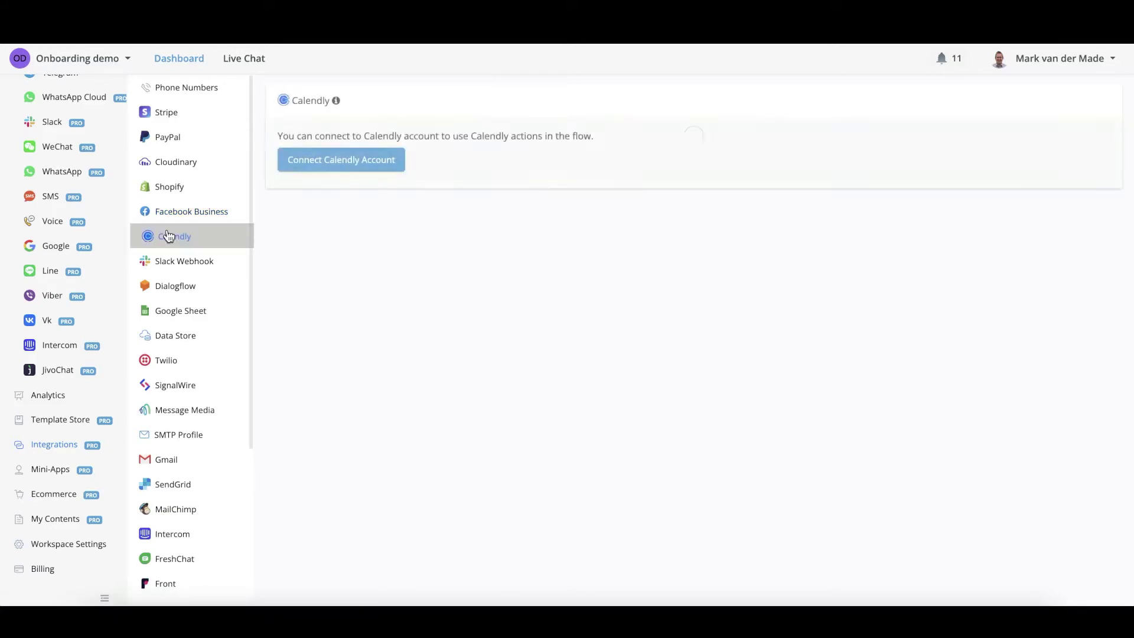
{"action": "left_click", "coordinate": [210, 273]}
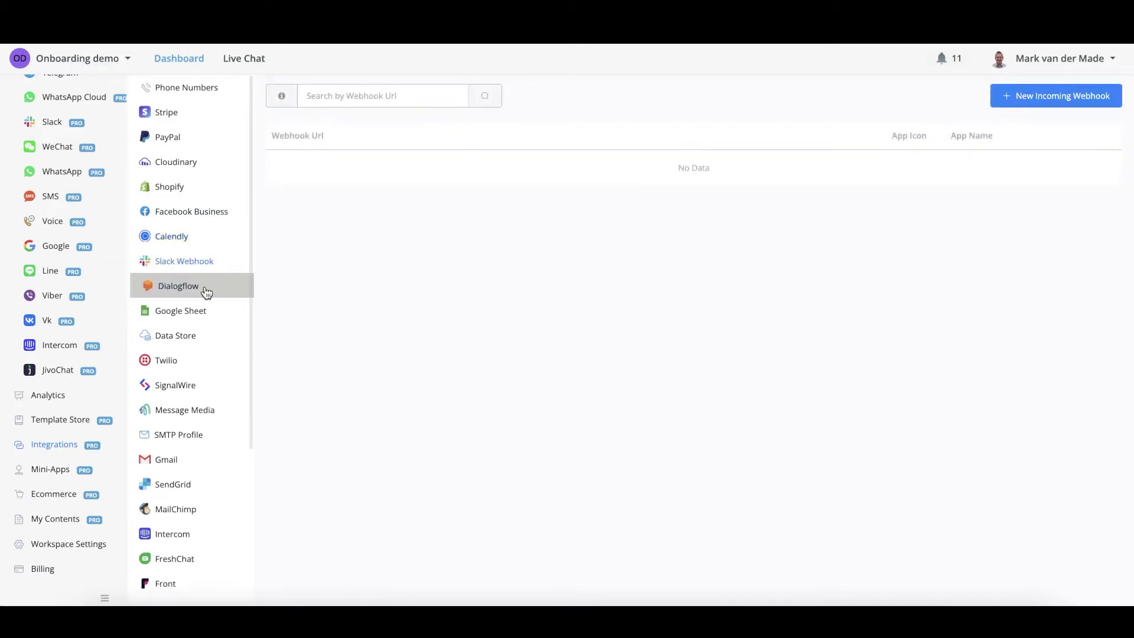
{"action": "left_click", "coordinate": [206, 291]}
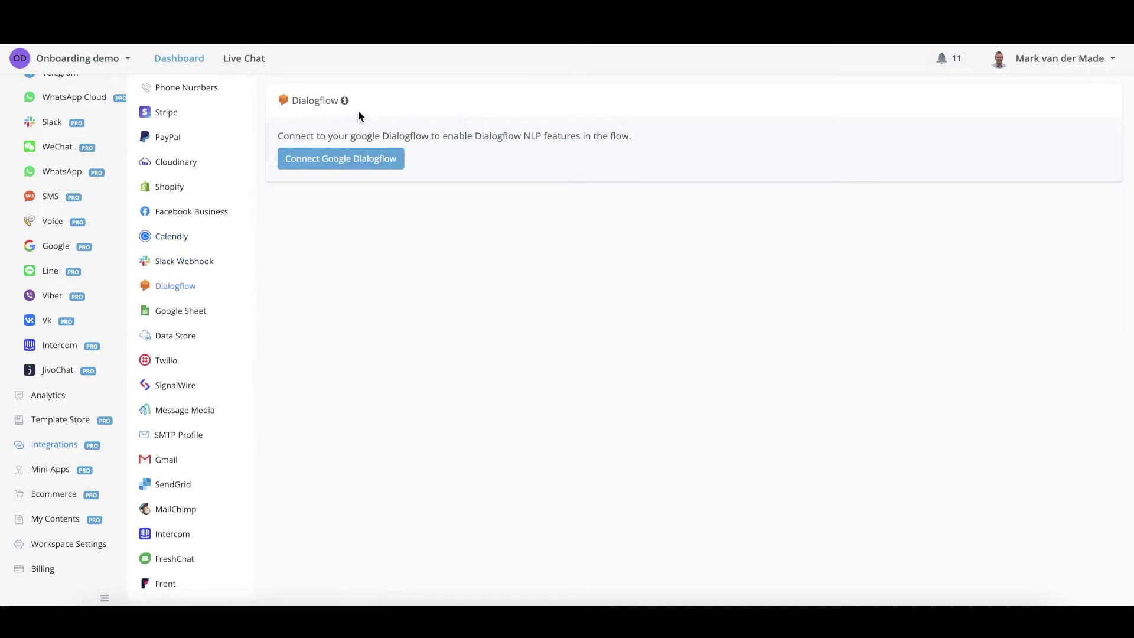
{"action": "left_click", "coordinate": [164, 322]}
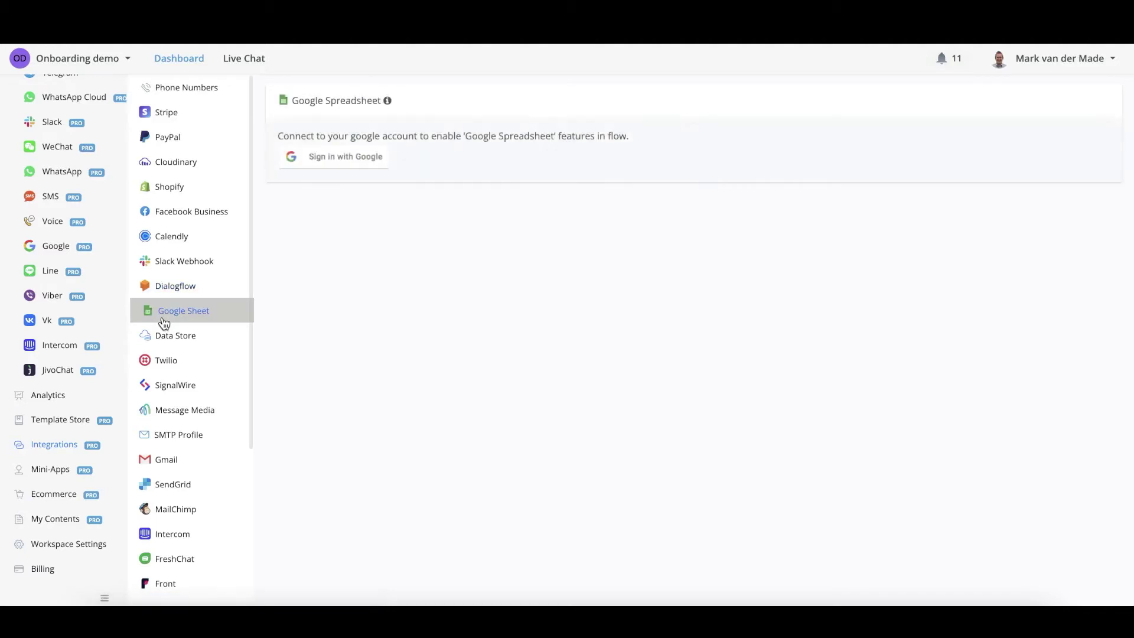
{"action": "left_click", "coordinate": [194, 336]}
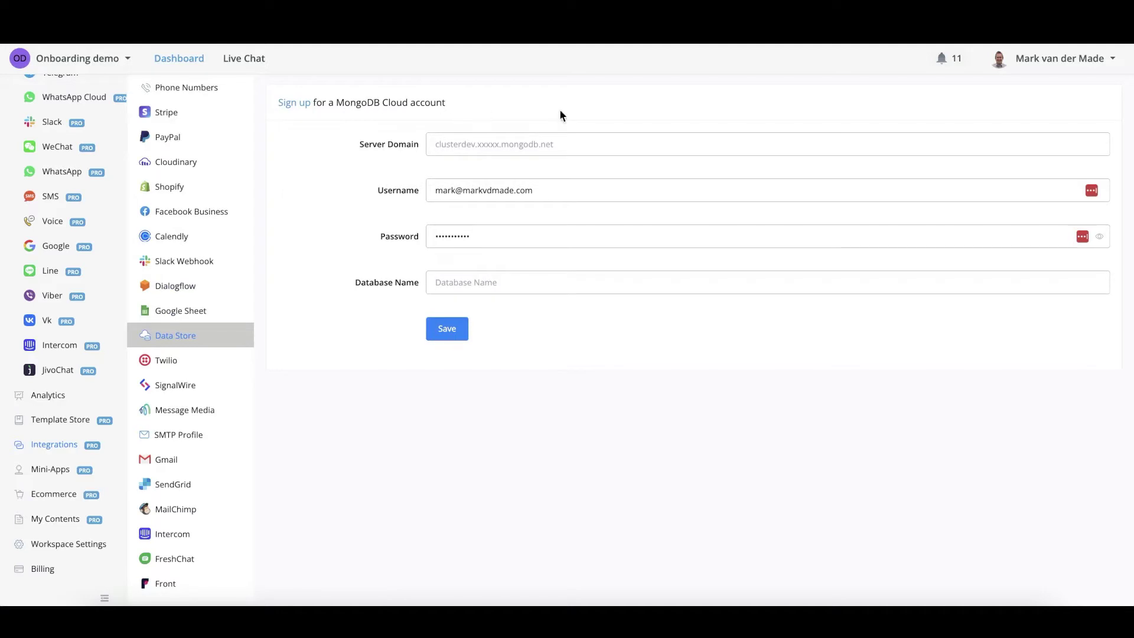
Step: Look at the Twilio, SignalWire and Message Media integration pages
{"action": "left_click", "coordinate": [212, 367]}
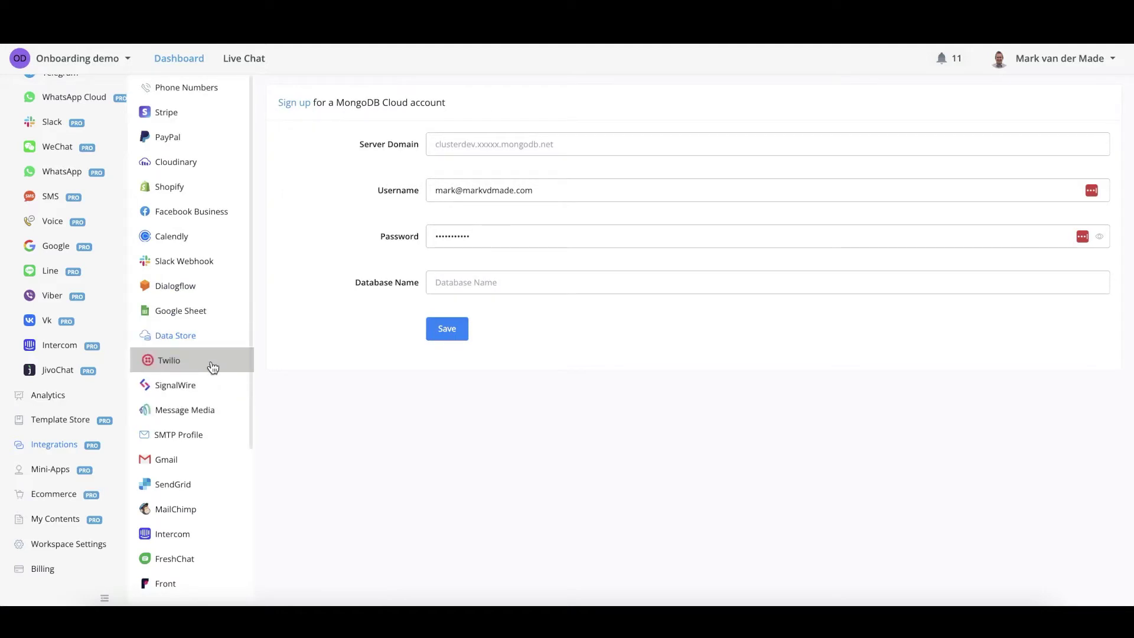
{"action": "left_click", "coordinate": [204, 386]}
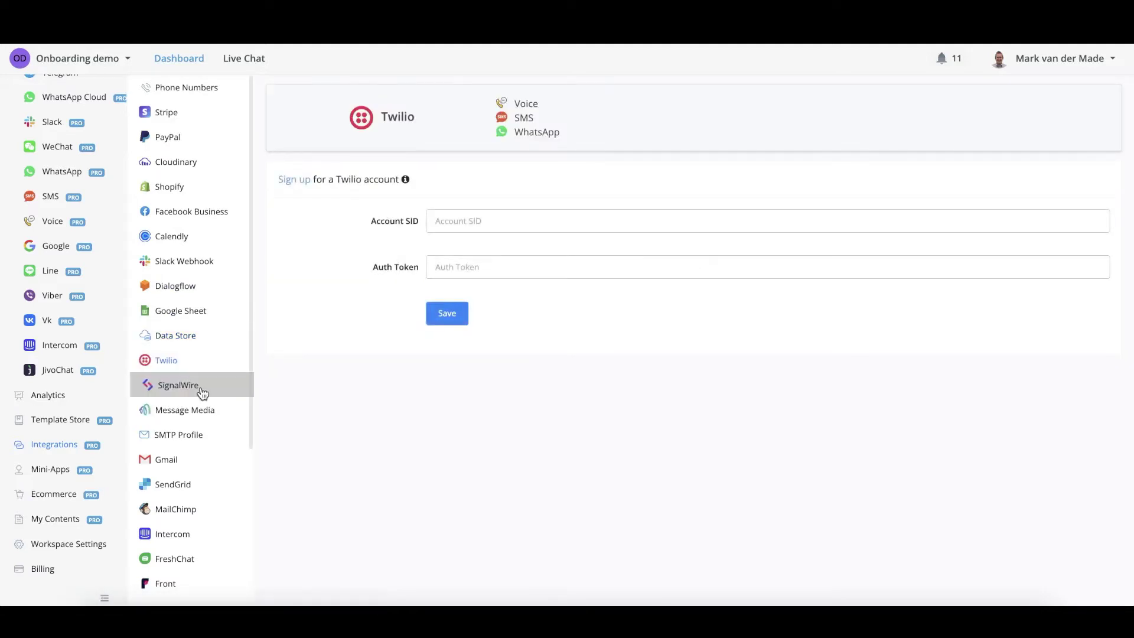
{"action": "left_click", "coordinate": [211, 414]}
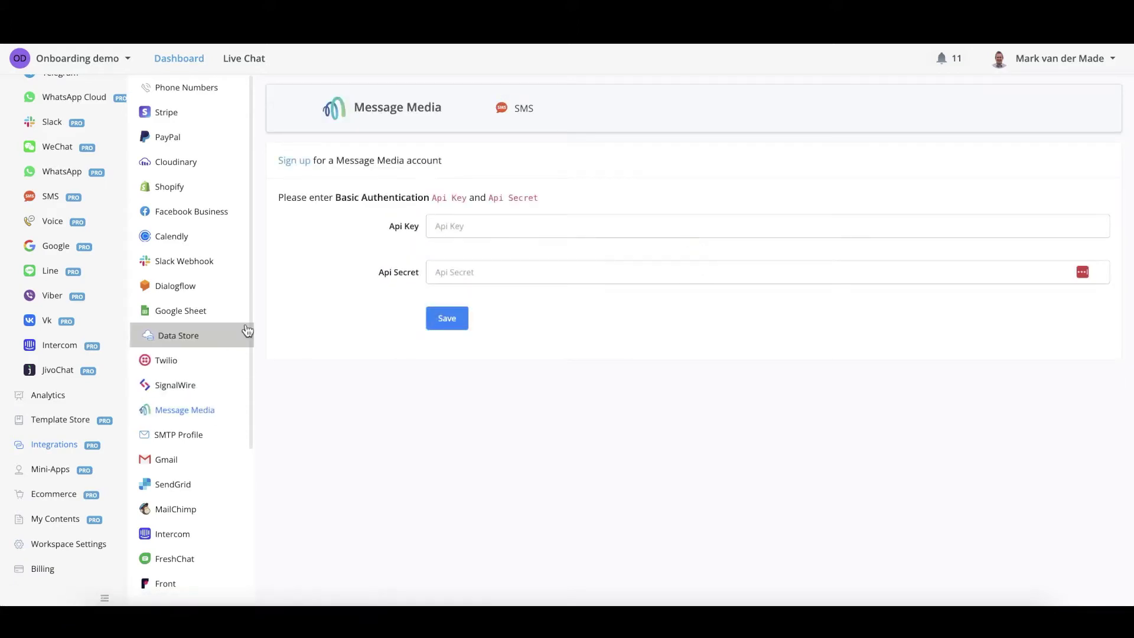
Step: Open the SMTP Profile integration, view the form for a new SMTP profile and cancel it
{"action": "left_click", "coordinate": [204, 433]}
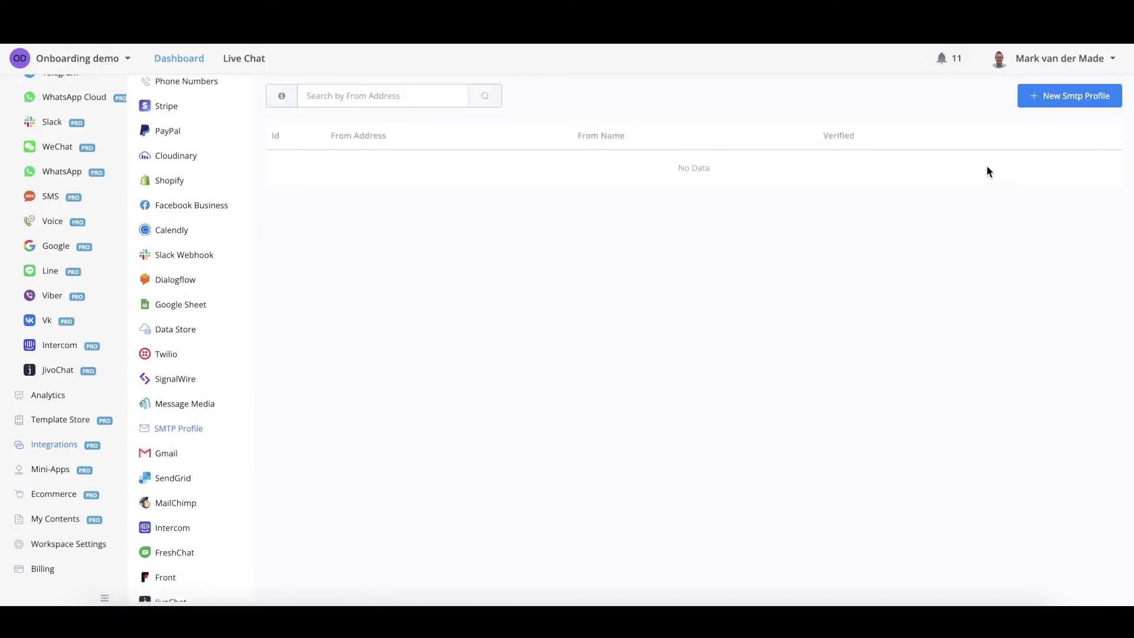
{"action": "left_click", "coordinate": [1071, 97]}
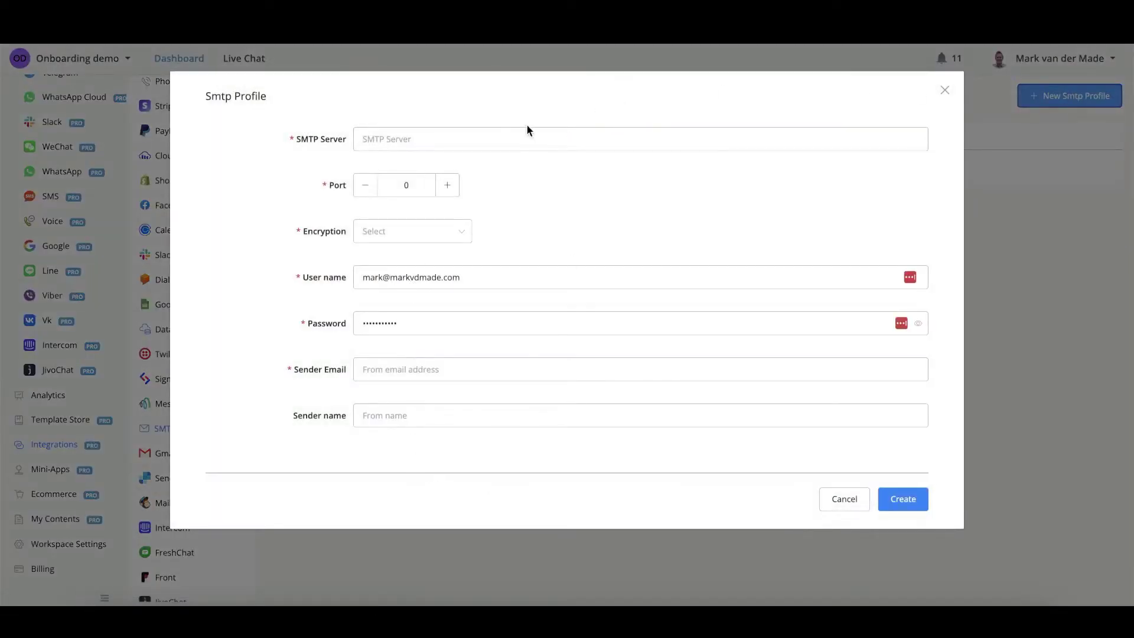
{"action": "left_click", "coordinate": [841, 502]}
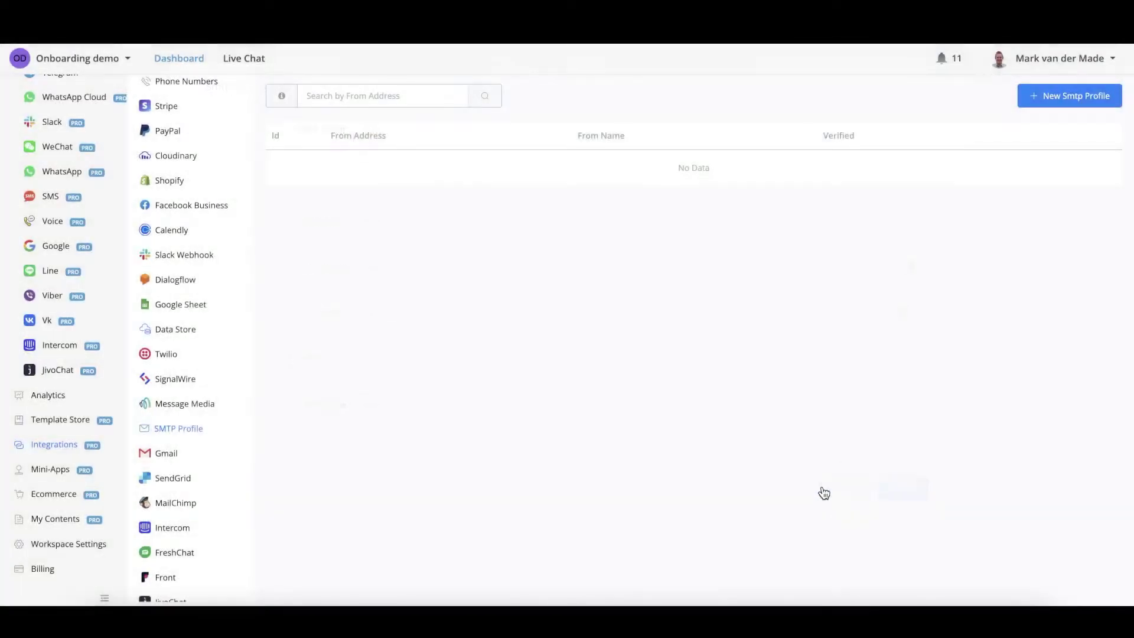
Step: Look at the Gmail, SendGrid and MailChimp integration pages
{"action": "left_click", "coordinate": [201, 454]}
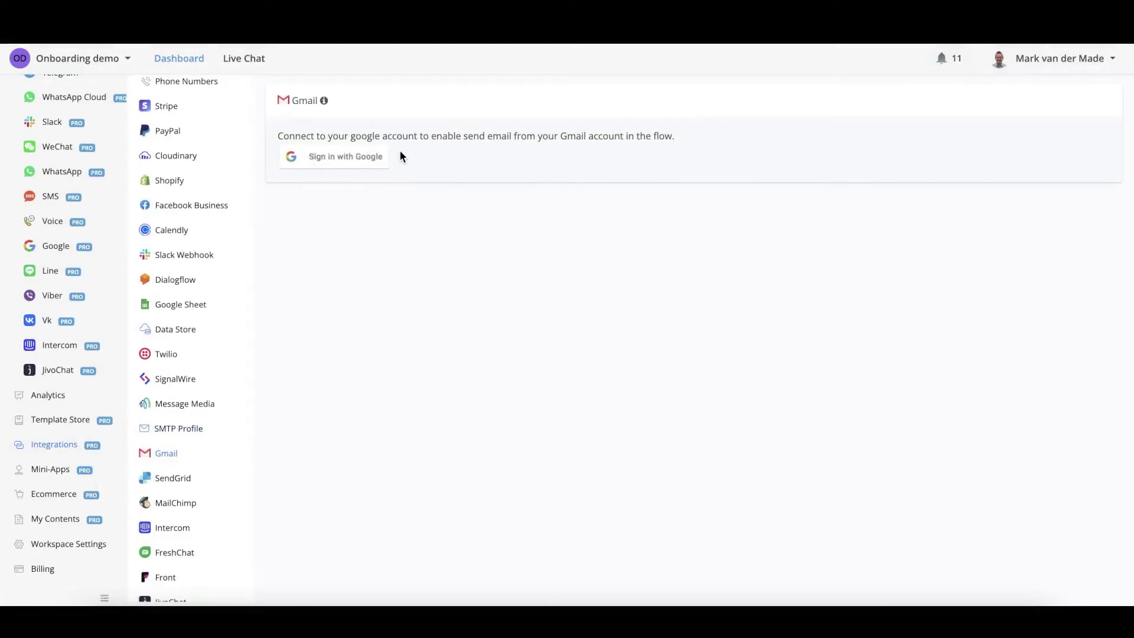
{"action": "left_click", "coordinate": [177, 478]}
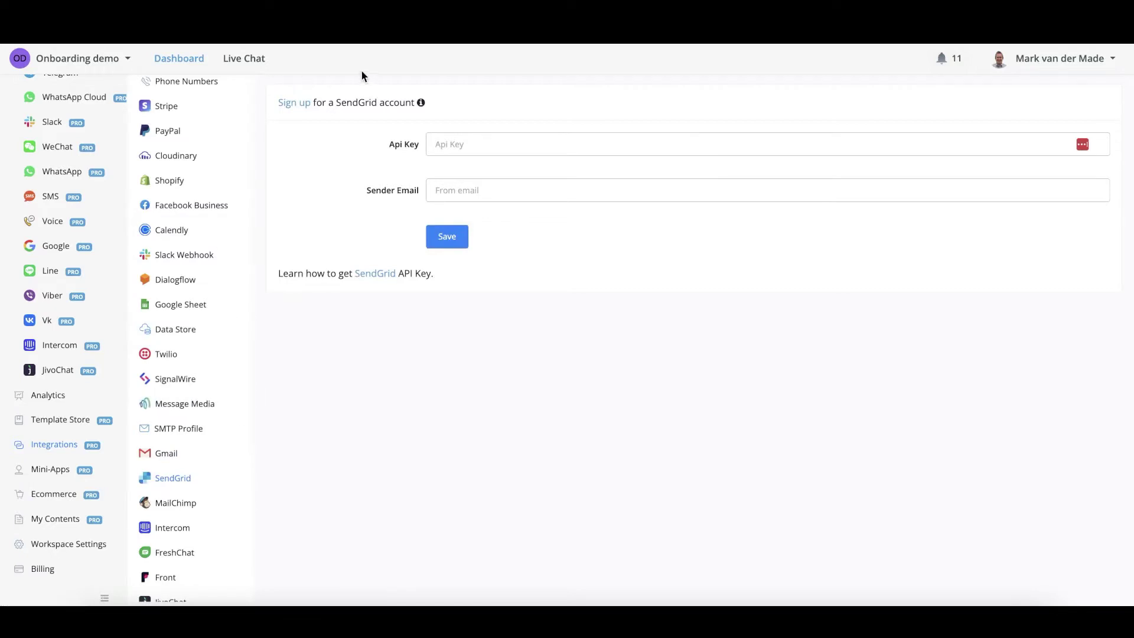
{"action": "left_click", "coordinate": [198, 506]}
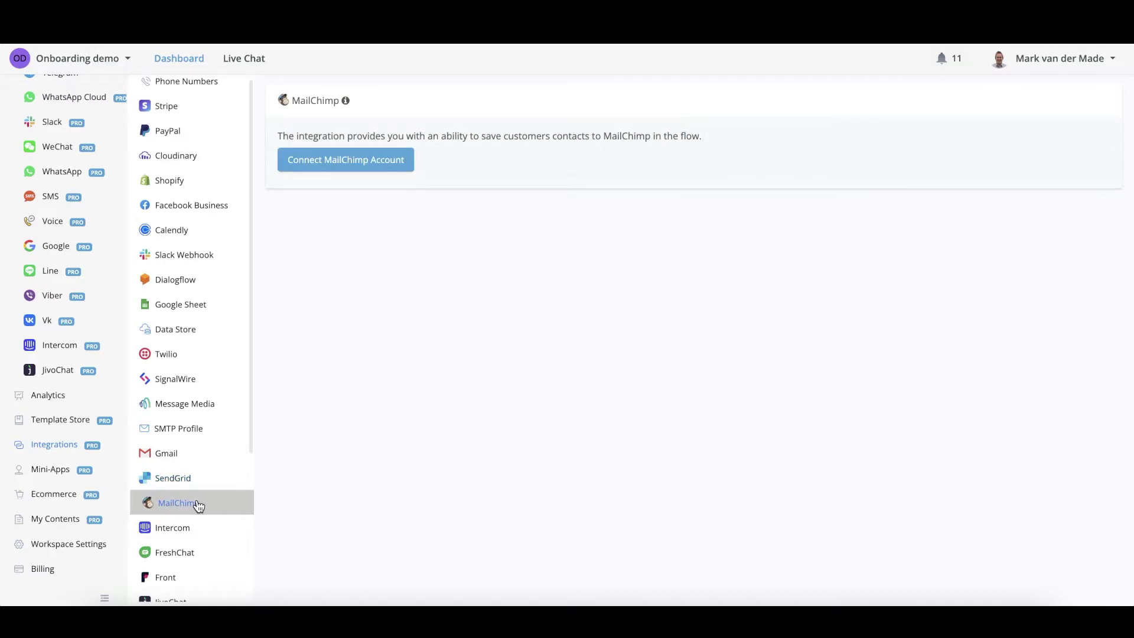
Step: Look at the live chat integration pages for Intercom, FreshChat, Front, JivoChat, ChatWoot and Drift
{"action": "scroll", "coordinate": [204, 476], "scroll_direction": "down", "scroll_amount": 3}
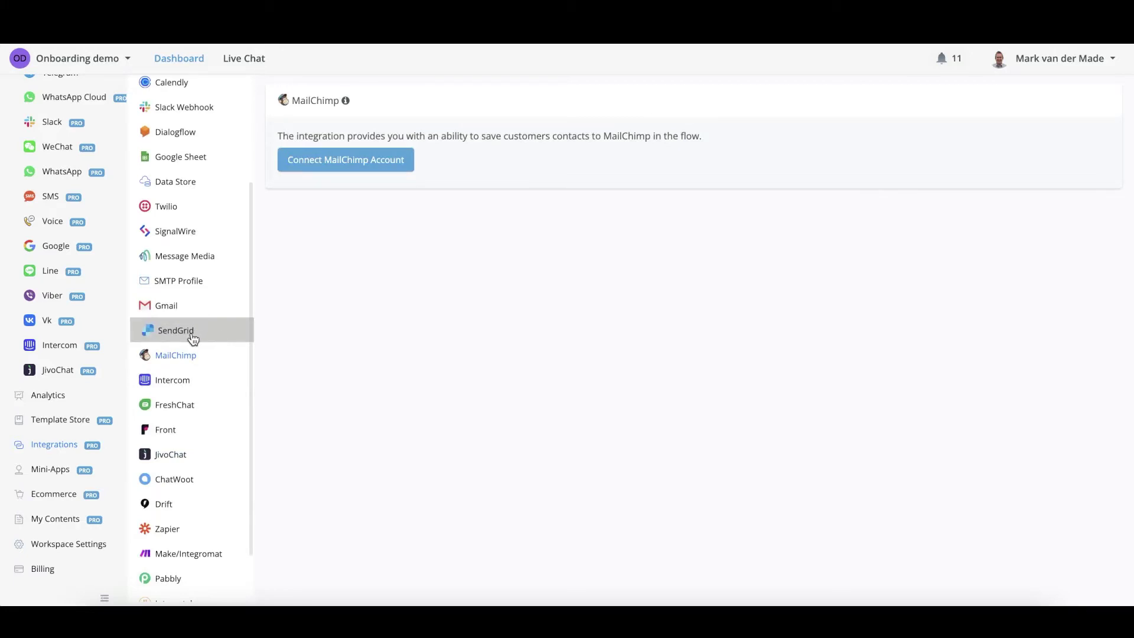
{"action": "left_click", "coordinate": [184, 389]}
{"action": "left_click", "coordinate": [208, 415]}
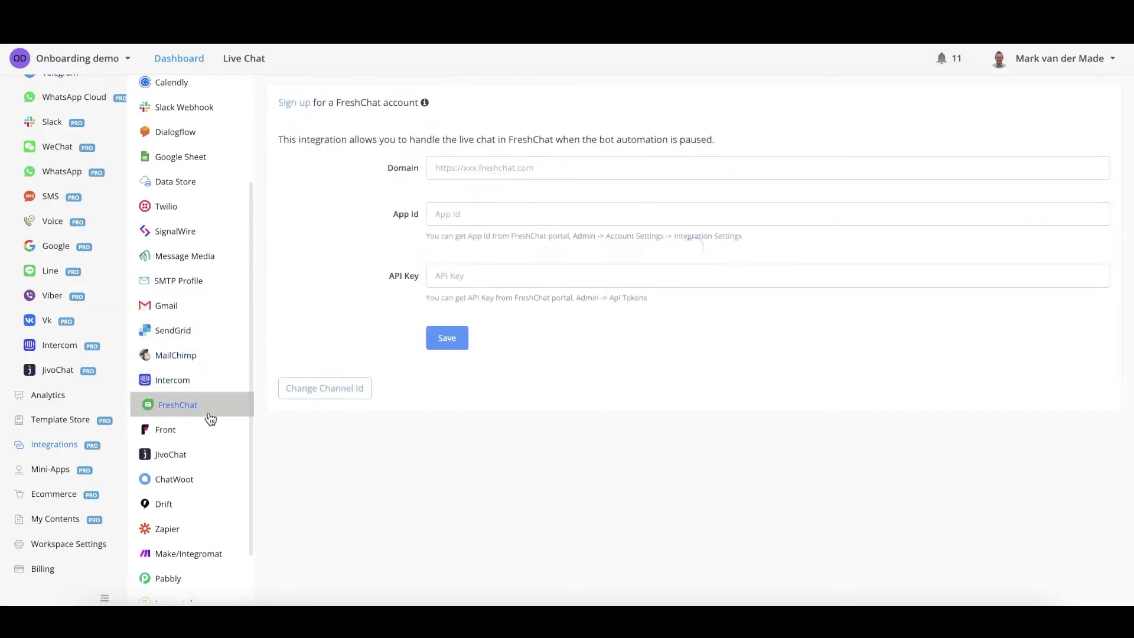
{"action": "left_click", "coordinate": [212, 427]}
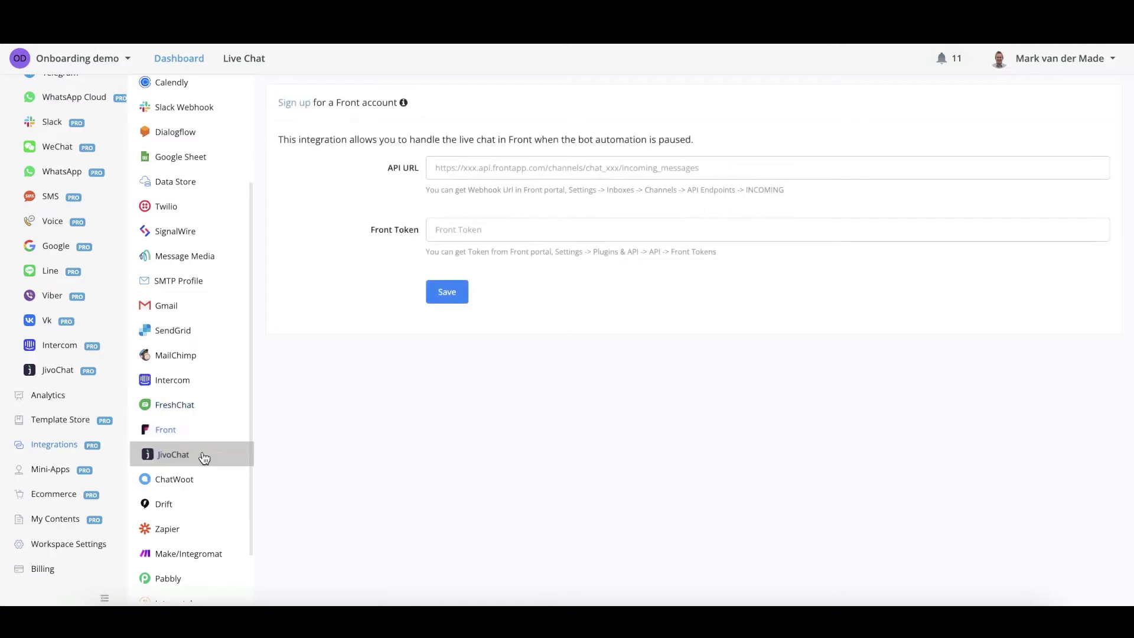
{"action": "left_click", "coordinate": [204, 455]}
{"action": "left_click", "coordinate": [197, 480]}
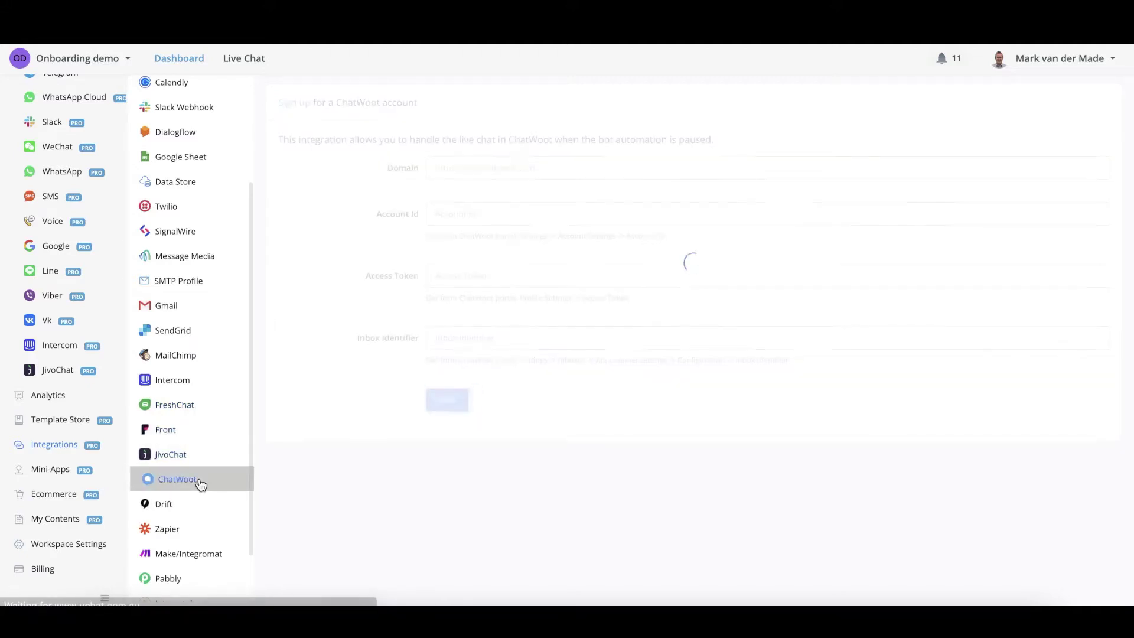
{"action": "left_click", "coordinate": [197, 514]}
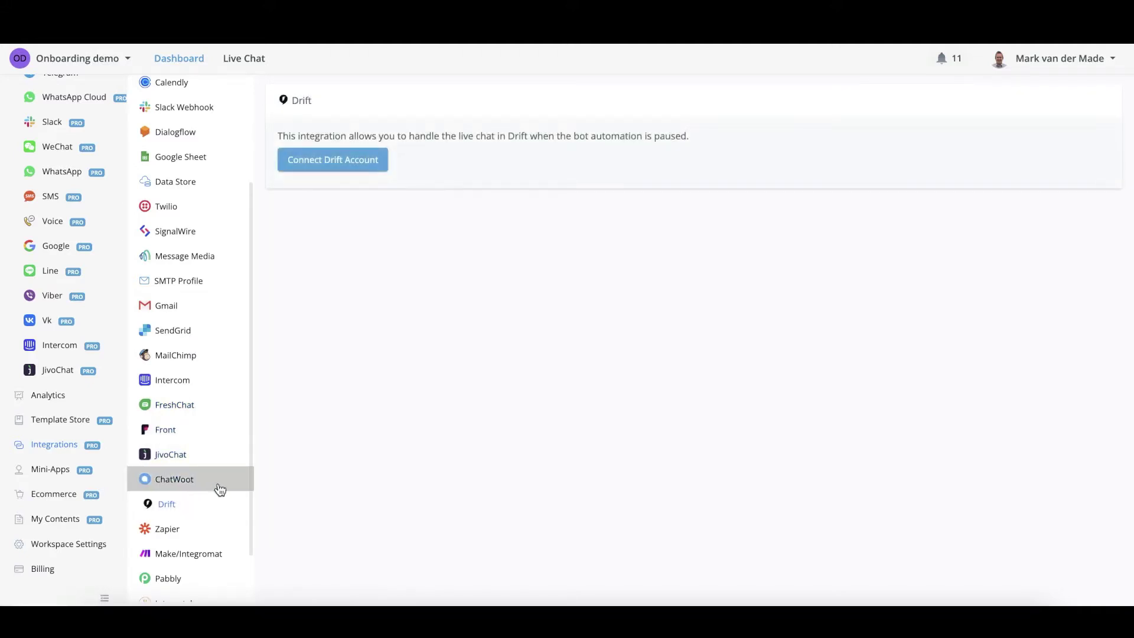
Step: Look at the Zapier, Make/Integromat, Pabbly, Integrately, VideoSdk and Au Property Report integration pages
{"action": "scroll", "coordinate": [214, 487], "scroll_direction": "down", "scroll_amount": 2}
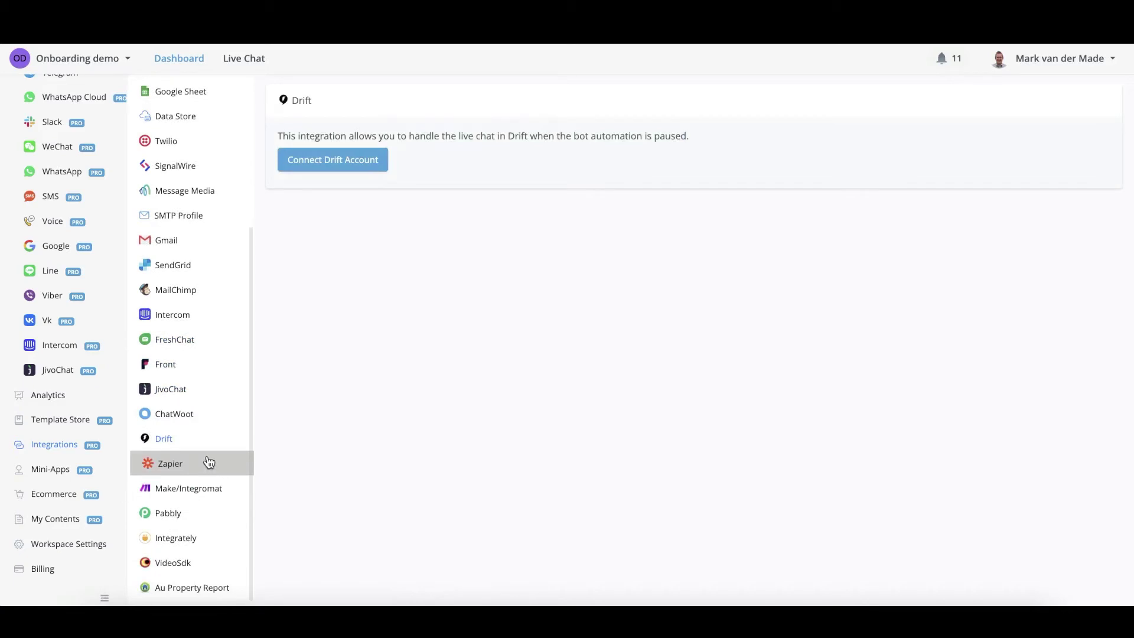
{"action": "left_click", "coordinate": [204, 463]}
{"action": "left_click", "coordinate": [191, 492]}
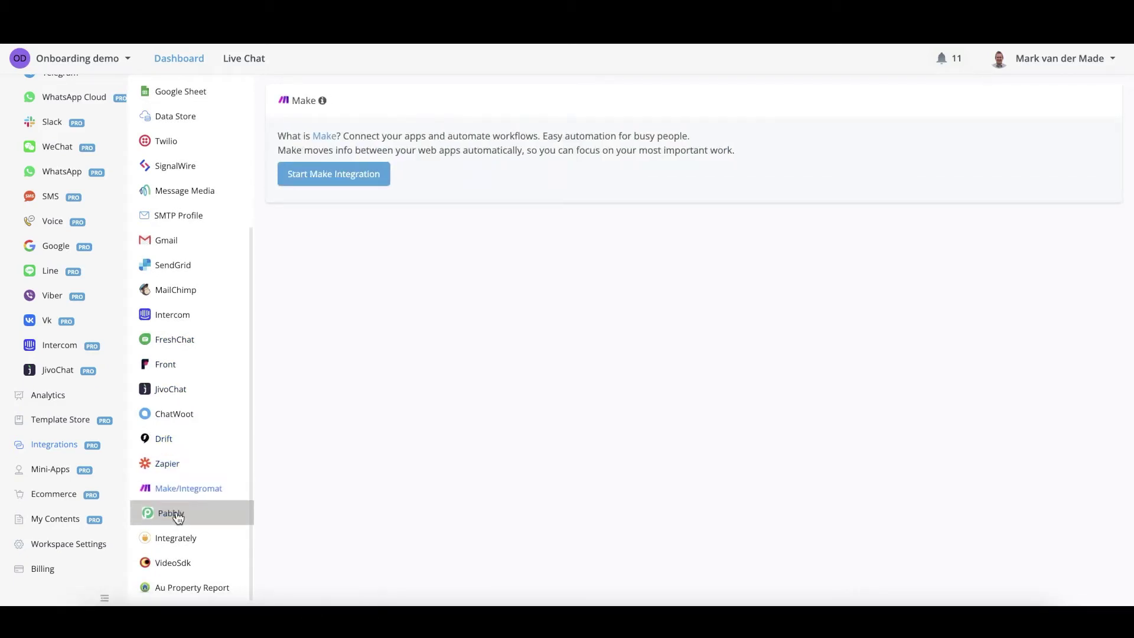
{"action": "left_click", "coordinate": [216, 516]}
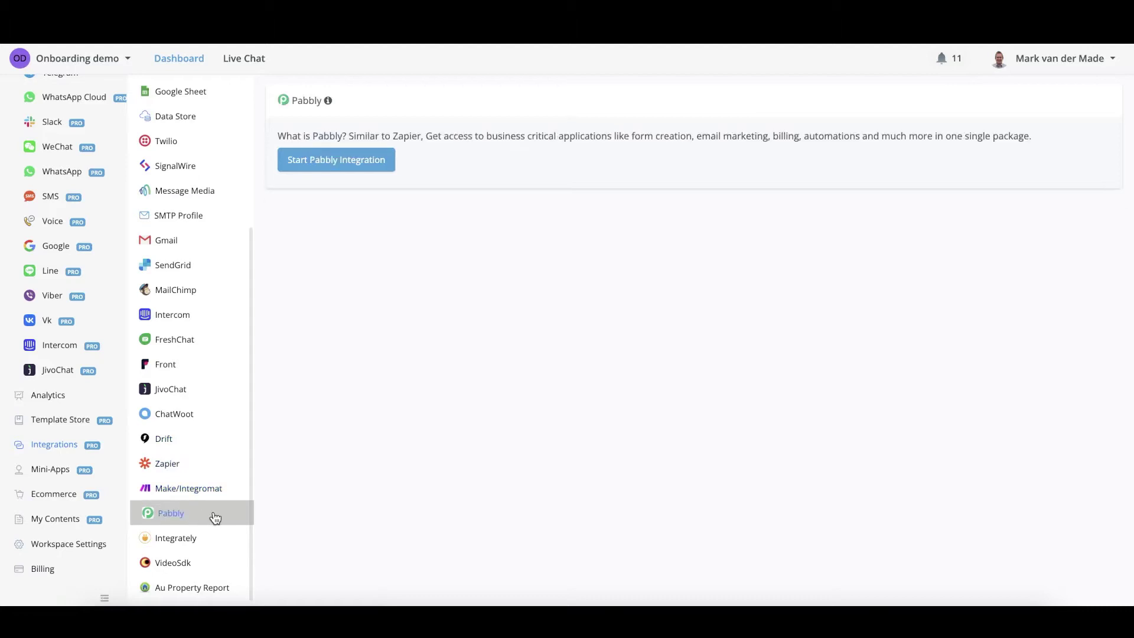
{"action": "left_click", "coordinate": [196, 548]}
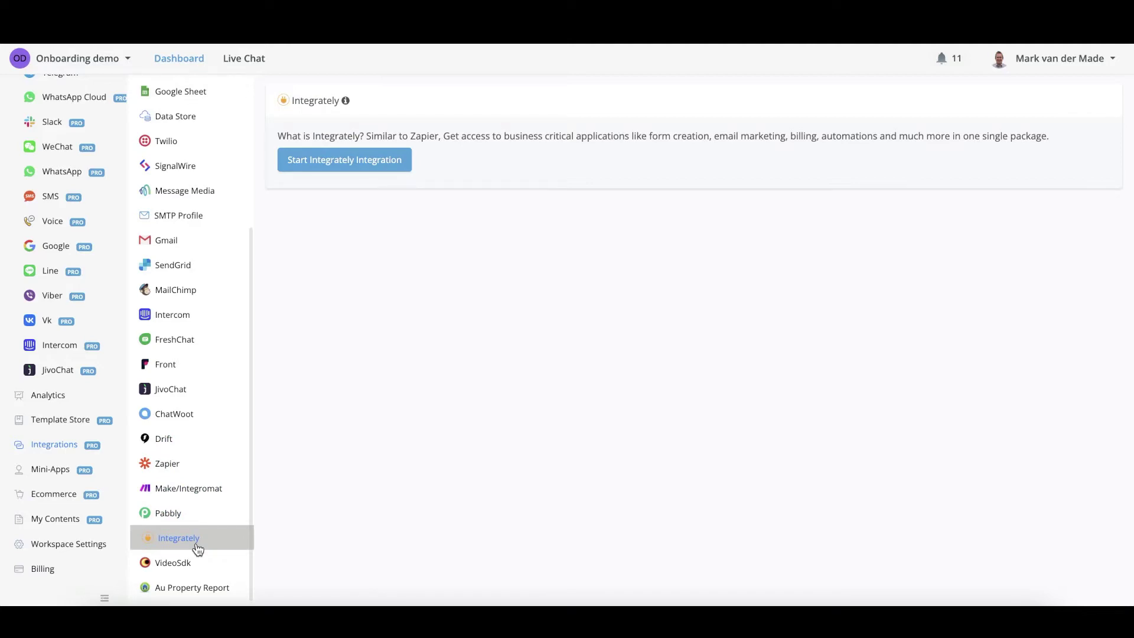
{"action": "left_click", "coordinate": [166, 567]}
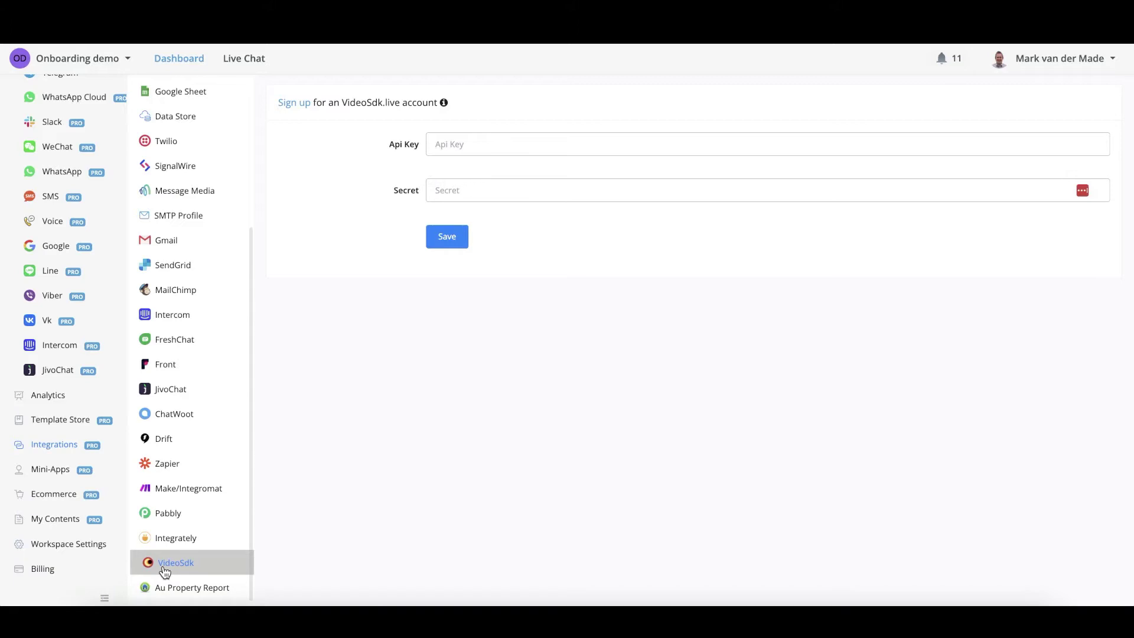
{"action": "left_click", "coordinate": [184, 588]}
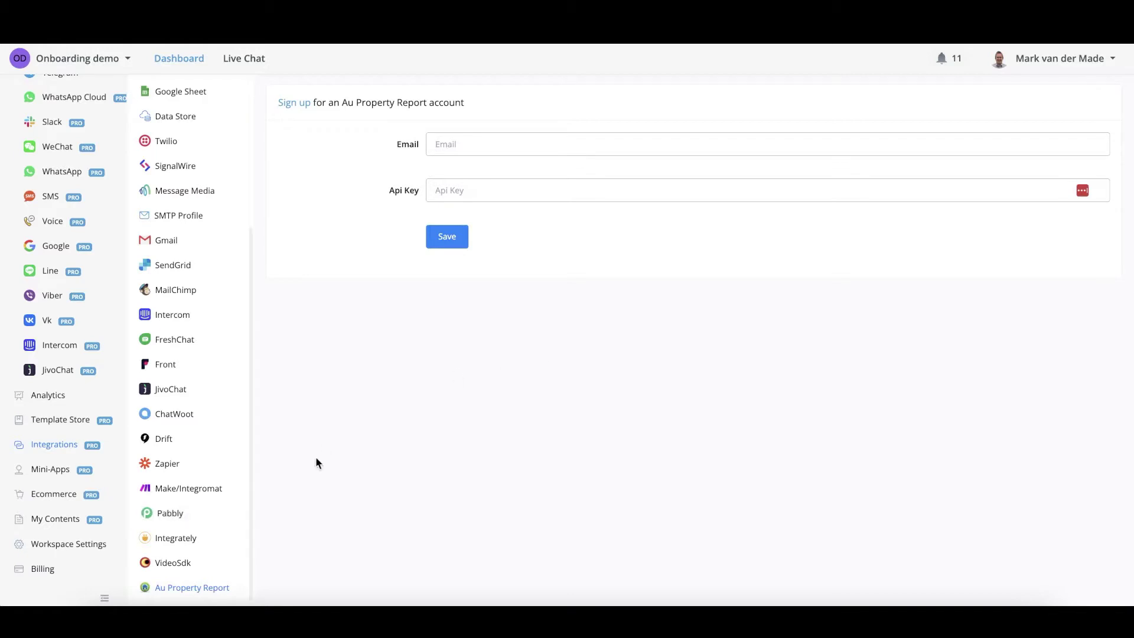
Step: Open the Mini-App Store, browse the first page of installable apps, and return to the installed mini-apps
{"action": "left_click", "coordinate": [53, 469]}
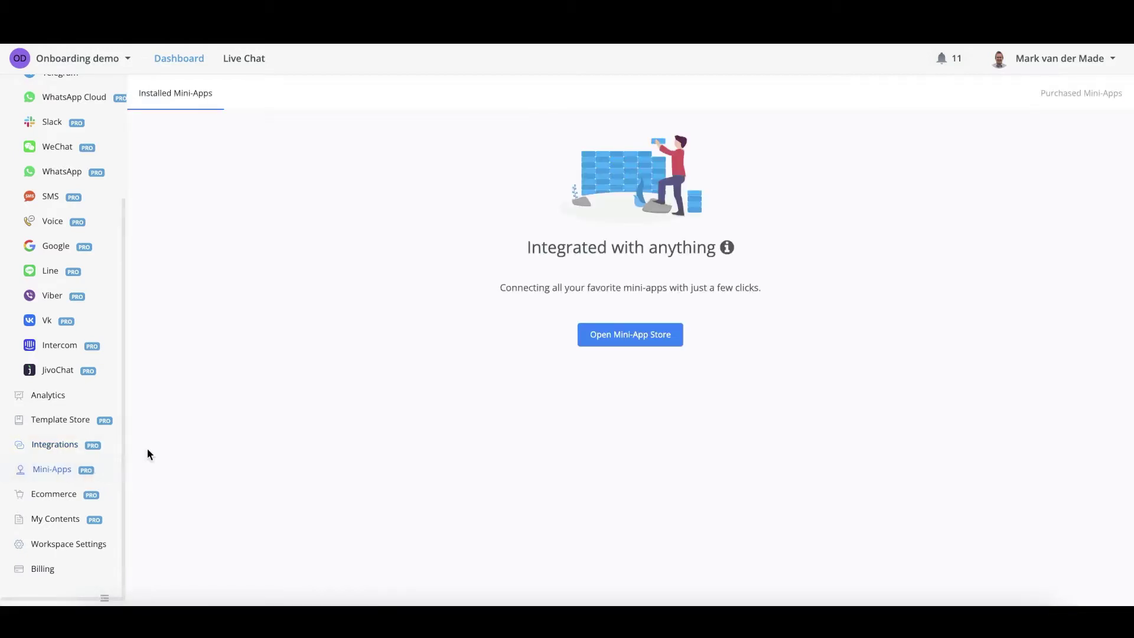
{"action": "left_click", "coordinate": [612, 335]}
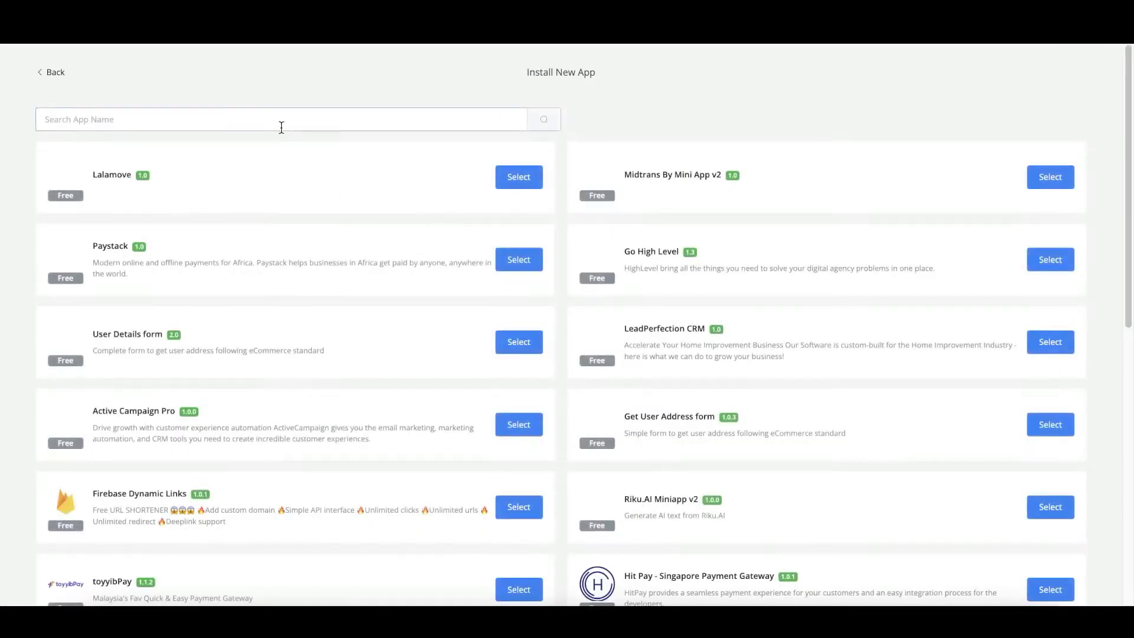
{"action": "scroll", "coordinate": [270, 145], "scroll_direction": "down", "scroll_amount": 1}
{"action": "scroll", "coordinate": [267, 154], "scroll_direction": "down", "scroll_amount": 10}
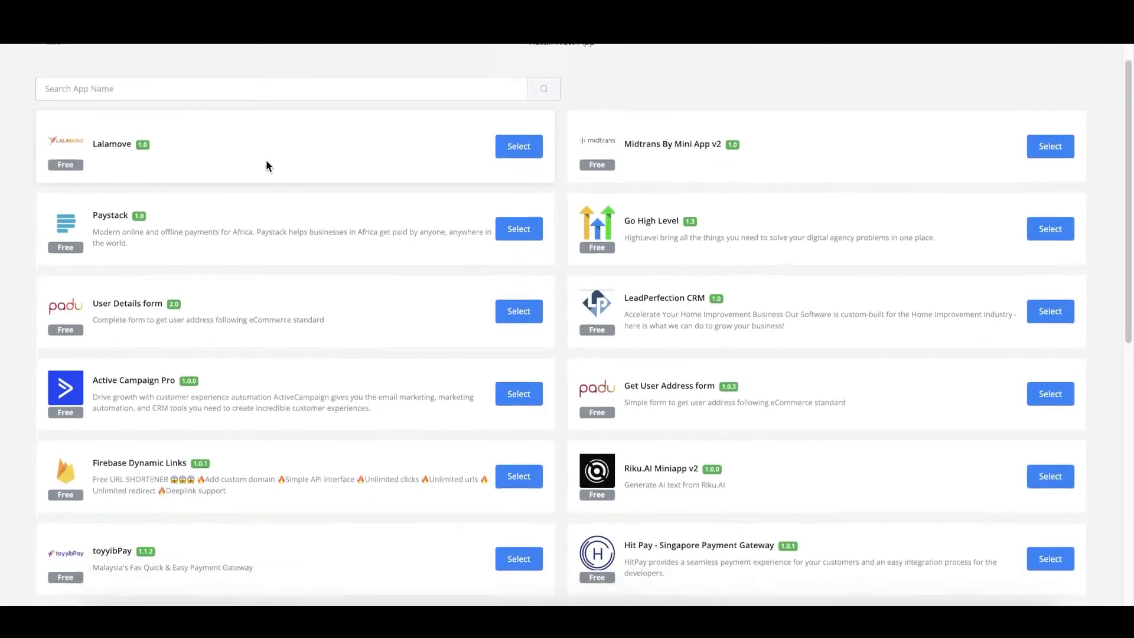
{"action": "scroll", "coordinate": [269, 195], "scroll_direction": "up", "scroll_amount": 10}
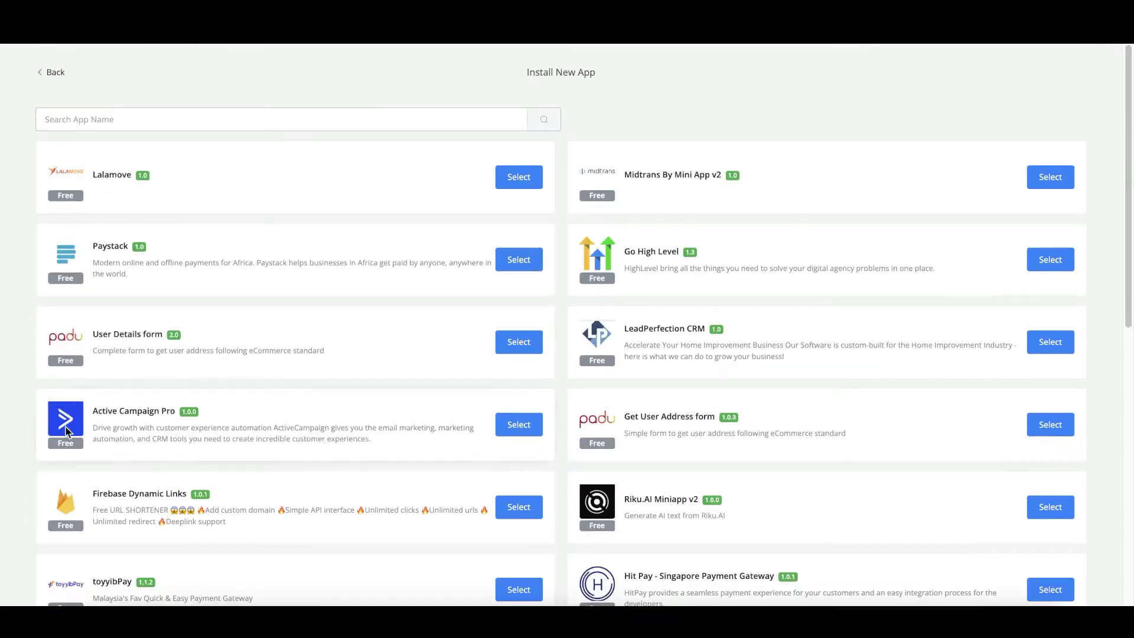
{"action": "scroll", "coordinate": [300, 314], "scroll_direction": "down", "scroll_amount": 10}
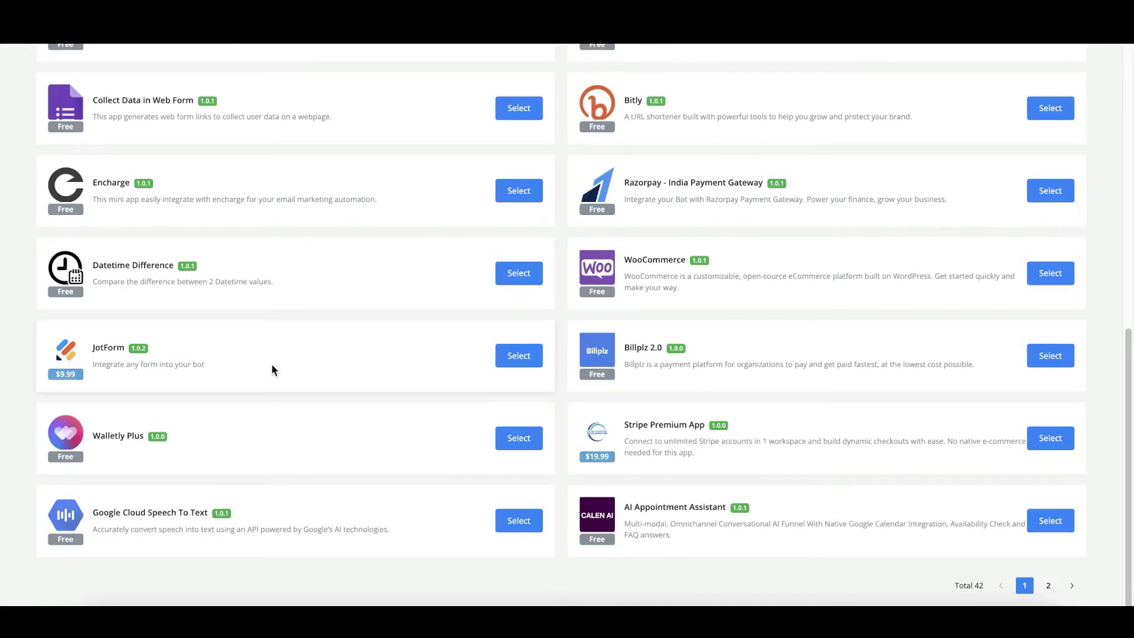
{"action": "scroll", "coordinate": [271, 363], "scroll_direction": "up", "scroll_amount": 10}
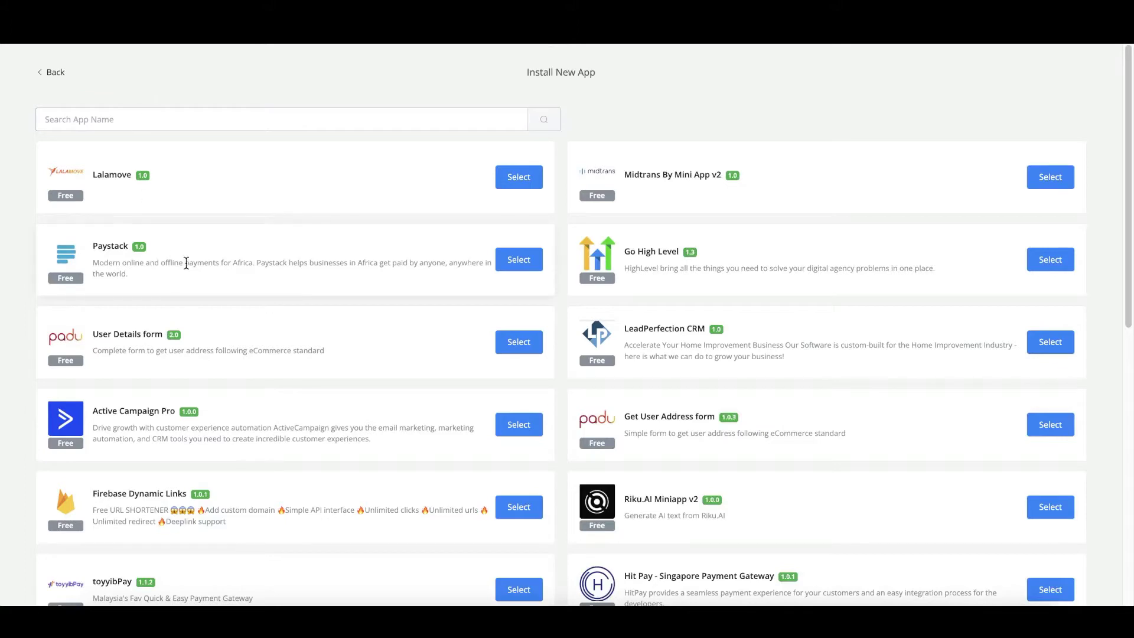
{"action": "scroll", "coordinate": [237, 218], "scroll_direction": "down", "scroll_amount": 3}
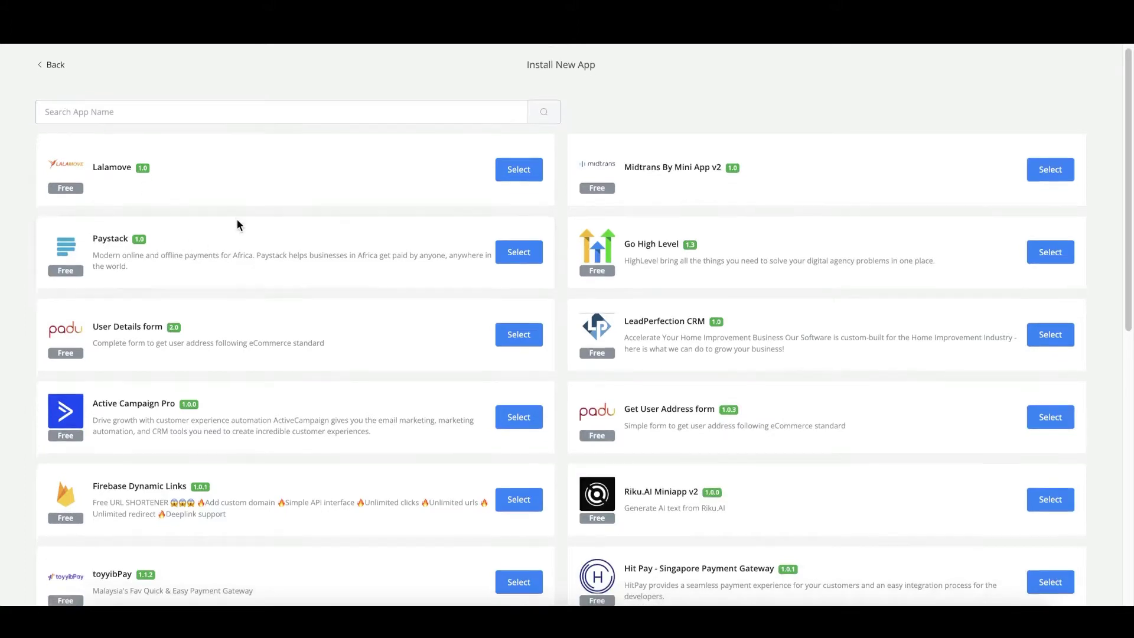
{"action": "scroll", "coordinate": [105, 140], "scroll_direction": "up", "scroll_amount": 3}
{"action": "left_click", "coordinate": [54, 72]}
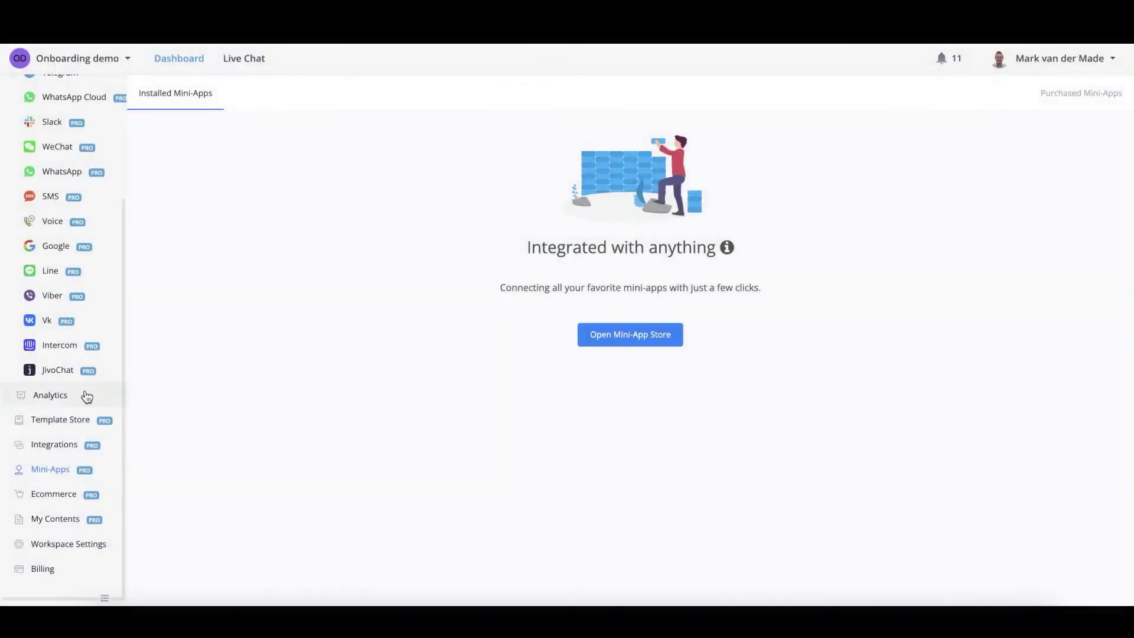
Step: Start adding a new product in Ecommerce and go through its price, SKU and barcode fields without filling them in
{"action": "left_click", "coordinate": [56, 494]}
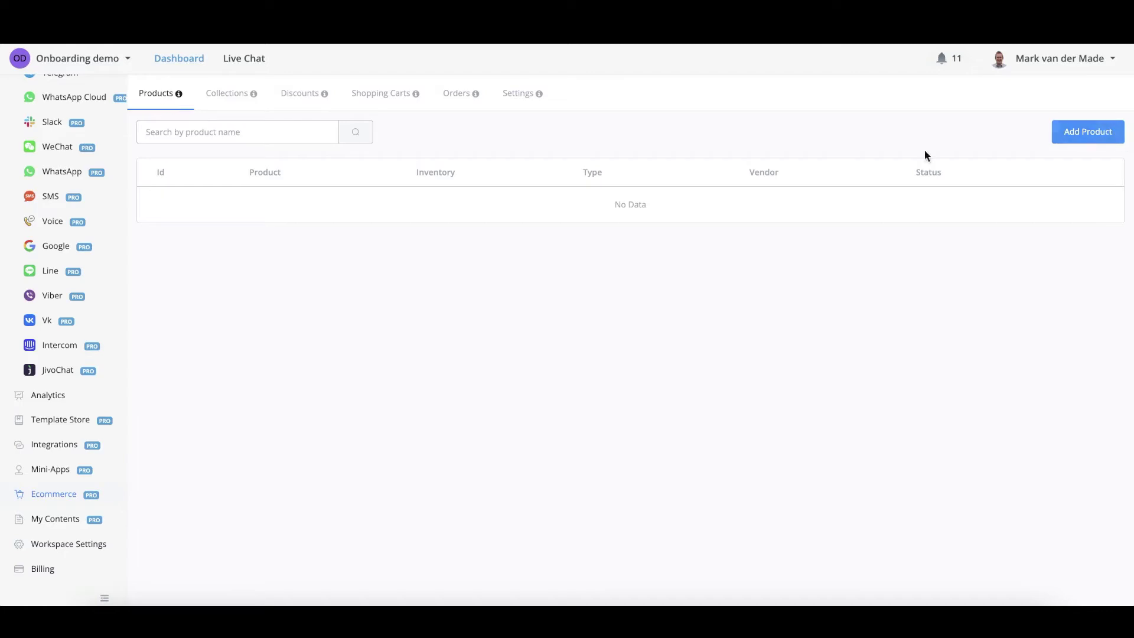
{"action": "left_click", "coordinate": [1085, 137]}
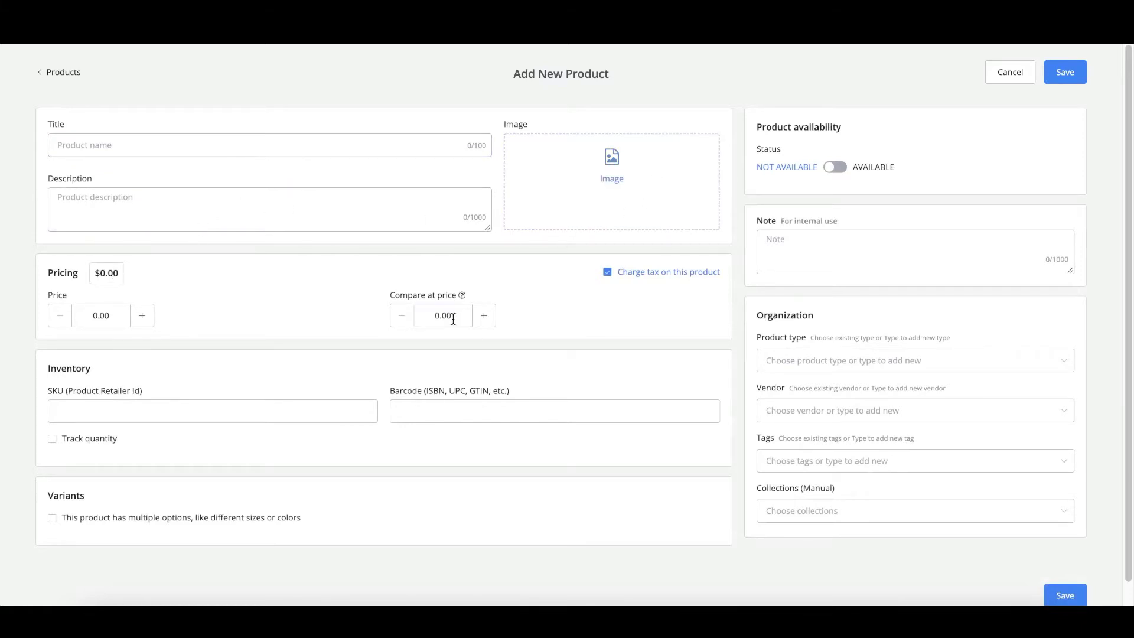
{"action": "left_click", "coordinate": [94, 317]}
{"action": "left_click", "coordinate": [162, 413]}
{"action": "left_click", "coordinate": [51, 409]}
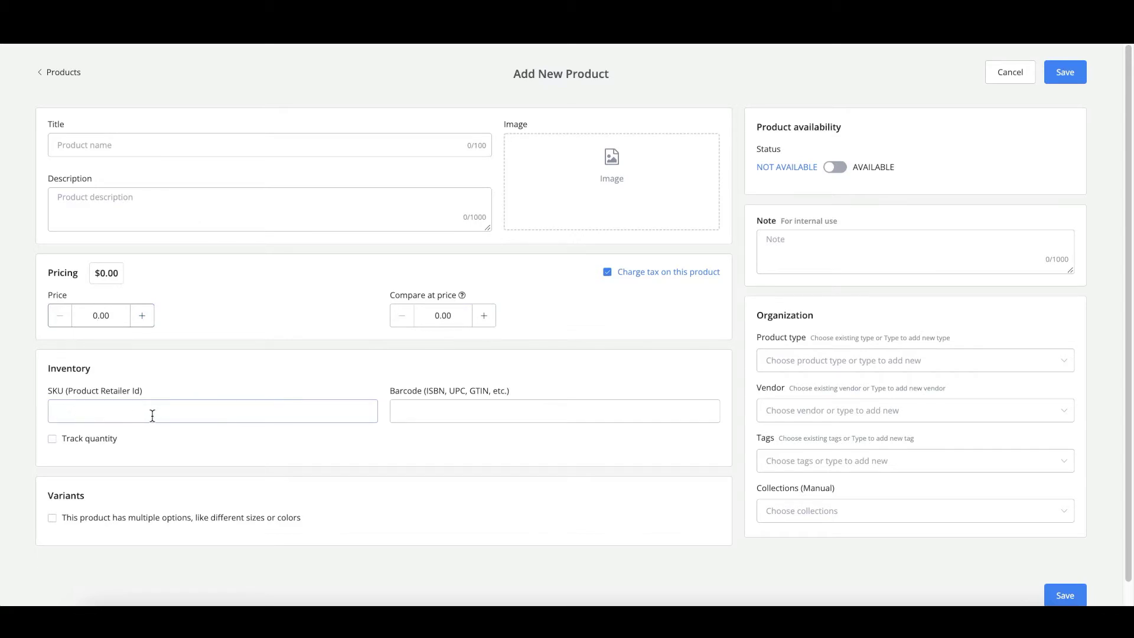
{"action": "left_click", "coordinate": [437, 414]}
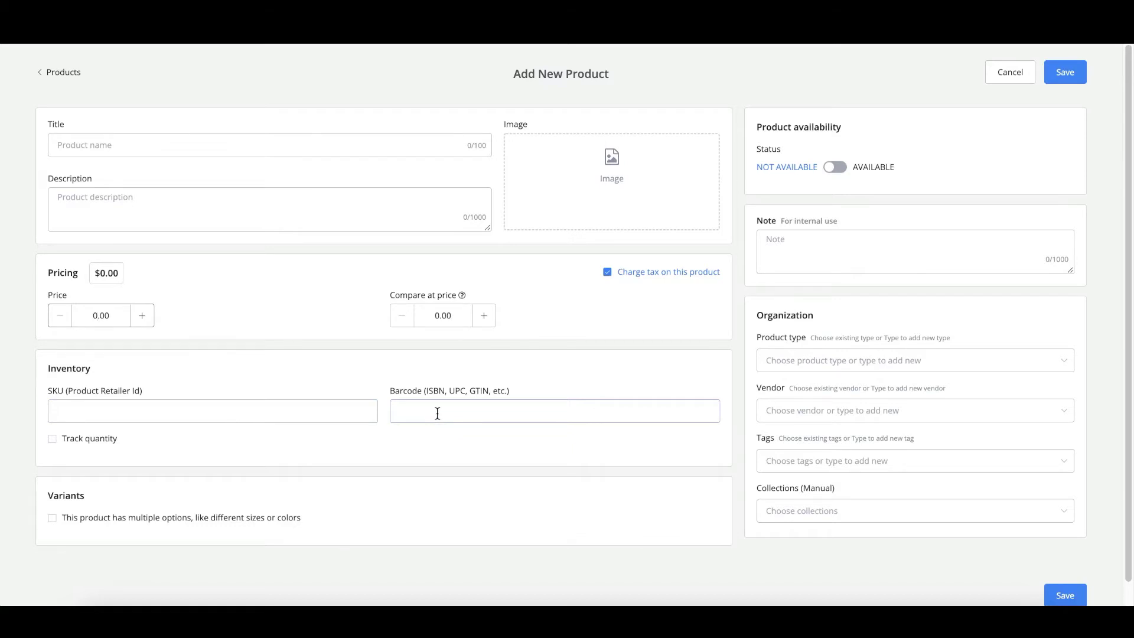
Step: Turn on quantity tracking in the new product's inventory settings
{"action": "left_click", "coordinate": [77, 439]}
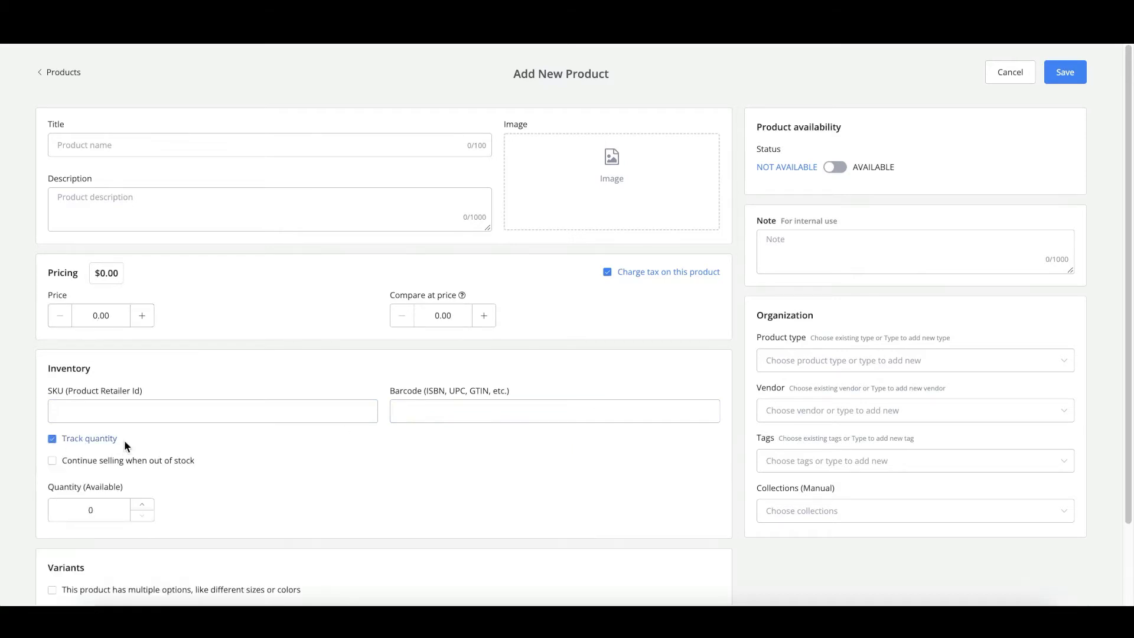
{"action": "left_click", "coordinate": [90, 439]}
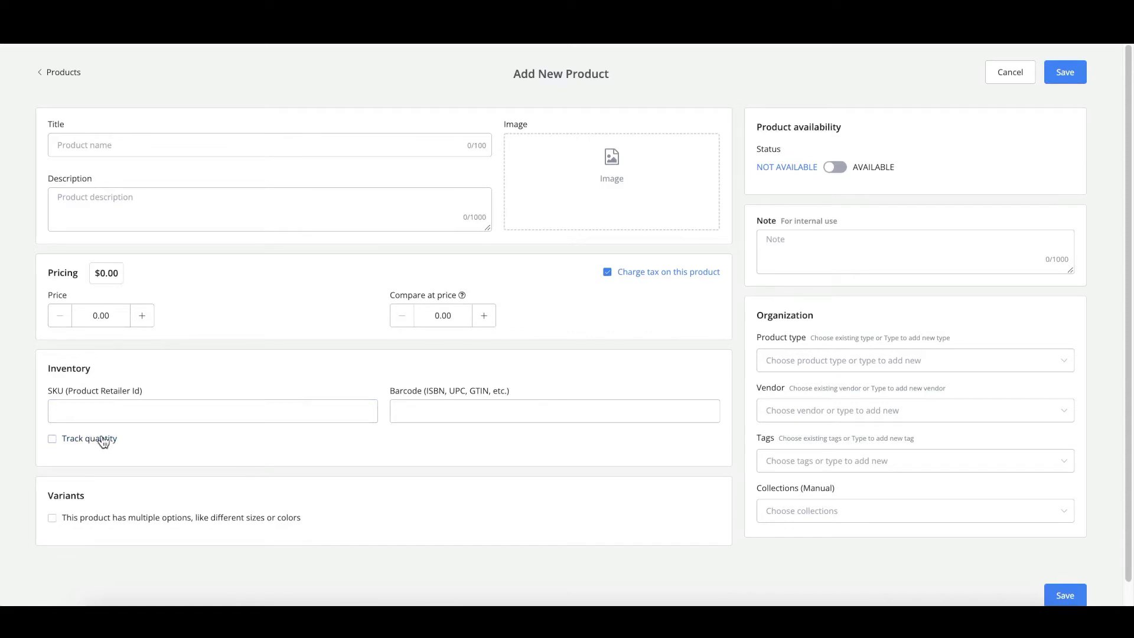
{"action": "left_click", "coordinate": [104, 440]}
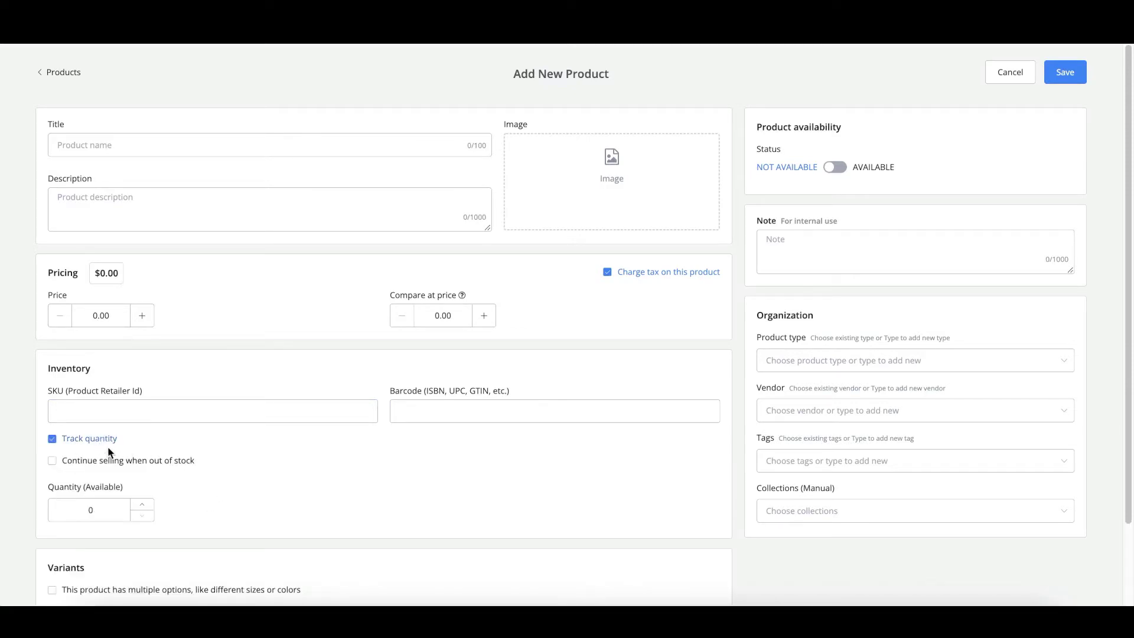
Step: Turn off quantity tracking and preview the new product's multiple-options variant setting, leaving that setting disabled
{"action": "left_click", "coordinate": [100, 444]}
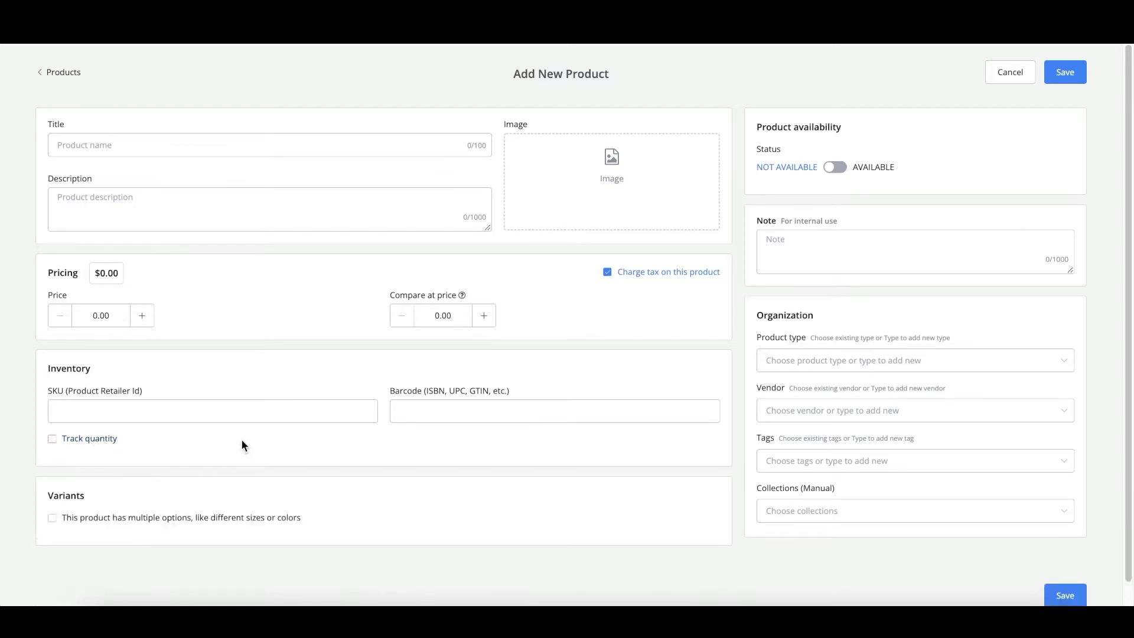
{"action": "scroll", "coordinate": [242, 439], "scroll_direction": "down", "scroll_amount": 1}
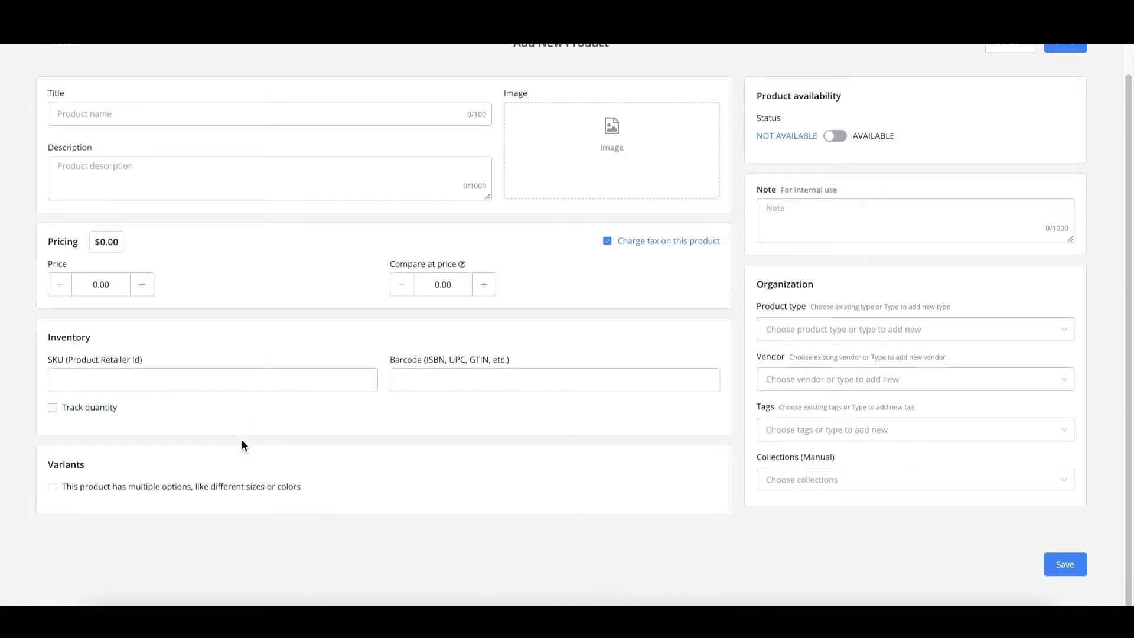
{"action": "left_click", "coordinate": [134, 486]}
{"action": "scroll", "coordinate": [147, 490], "scroll_direction": "down", "scroll_amount": 1}
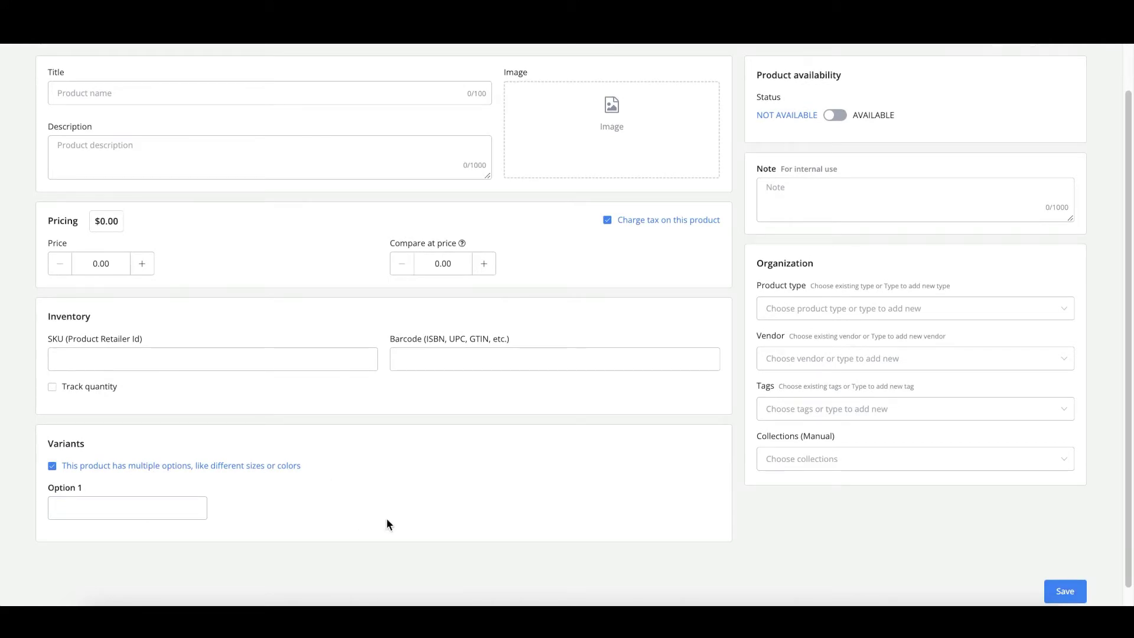
{"action": "left_click", "coordinate": [143, 465]}
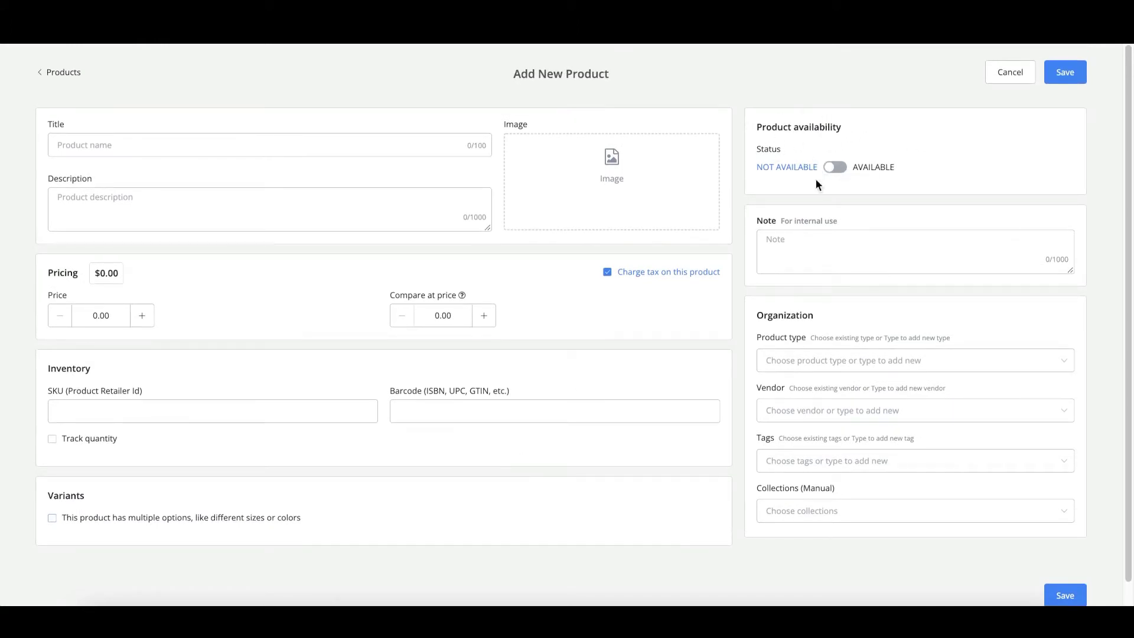
Step: Look at the internal note field, leave the new product unsaved and show the Ecommerce collections
{"action": "left_click", "coordinate": [860, 258]}
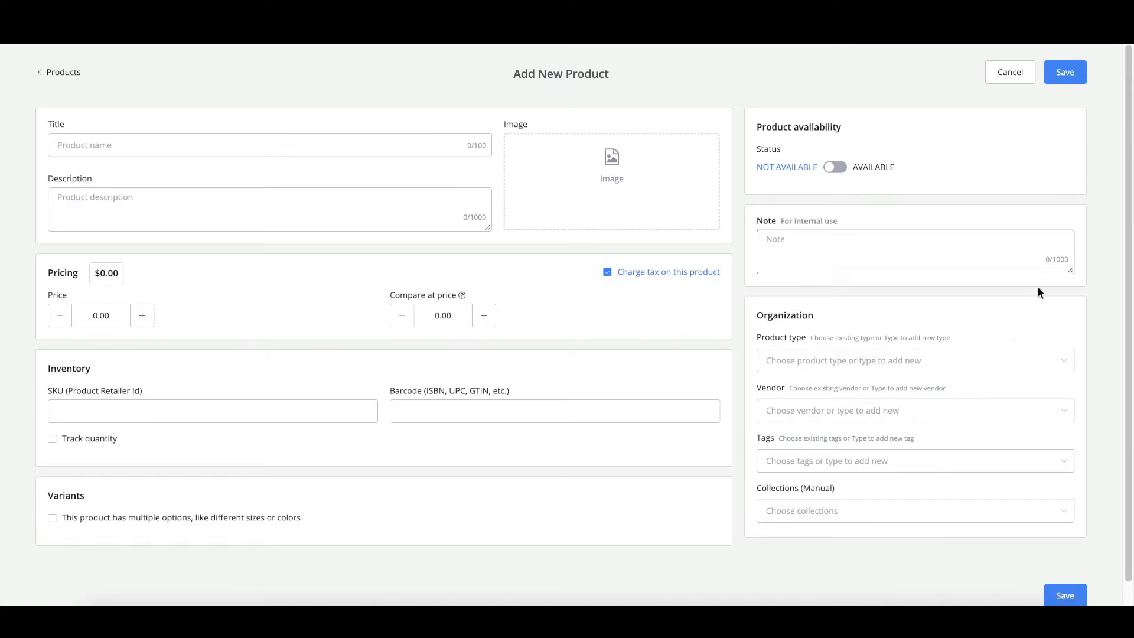
{"action": "left_click", "coordinate": [64, 73]}
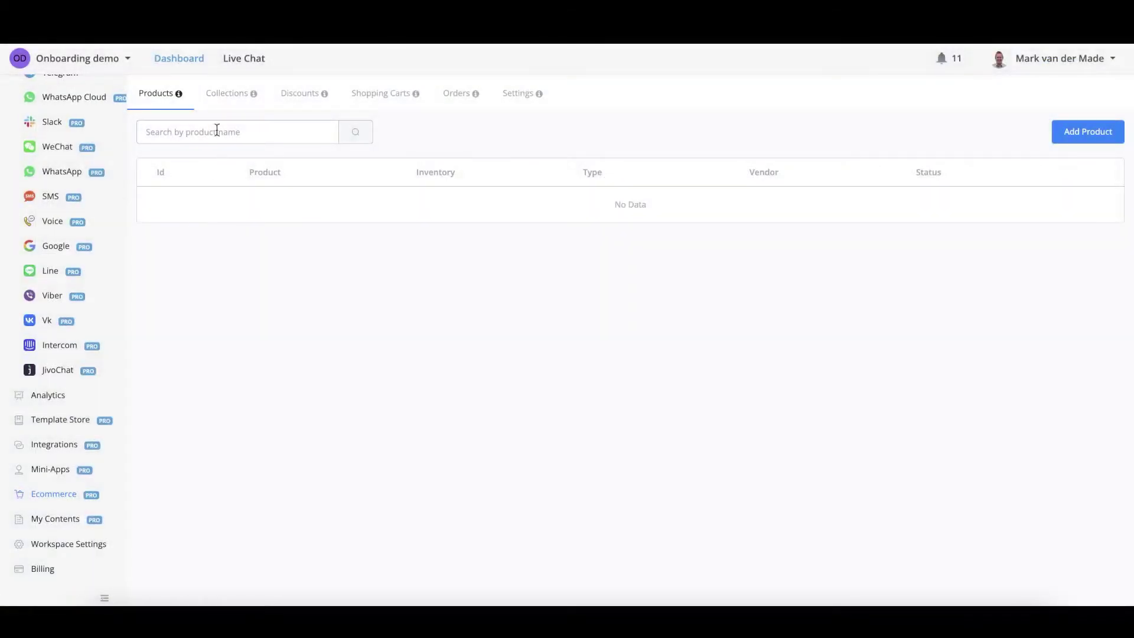
{"action": "left_click", "coordinate": [238, 98]}
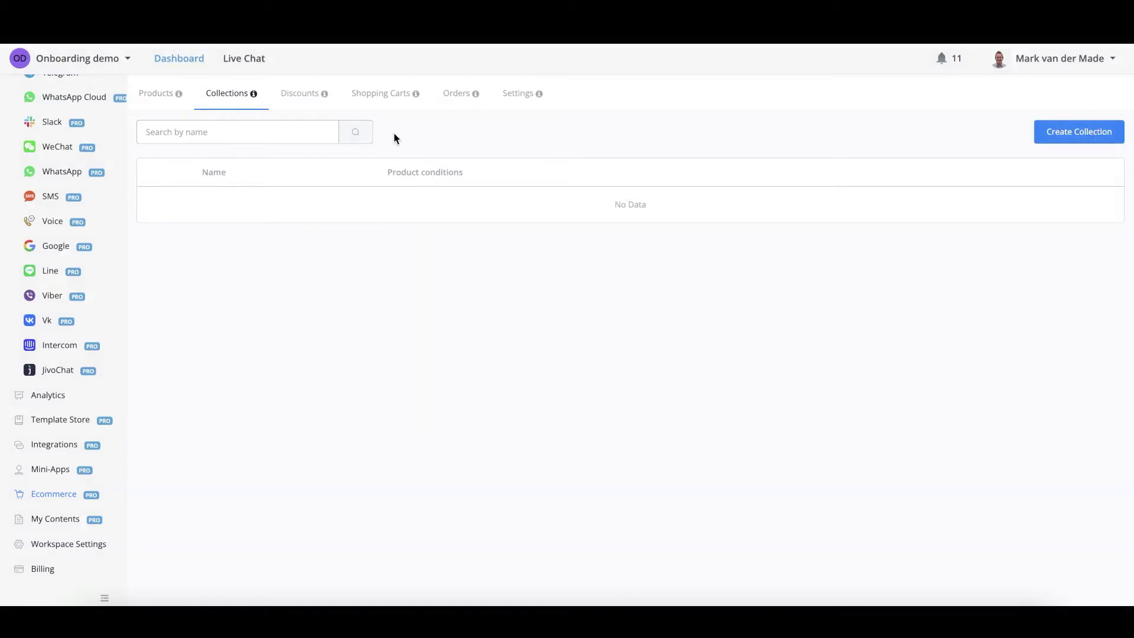
Step: Start creating a collection and go through its title and description fields without filling them in
{"action": "left_click", "coordinate": [1085, 133]}
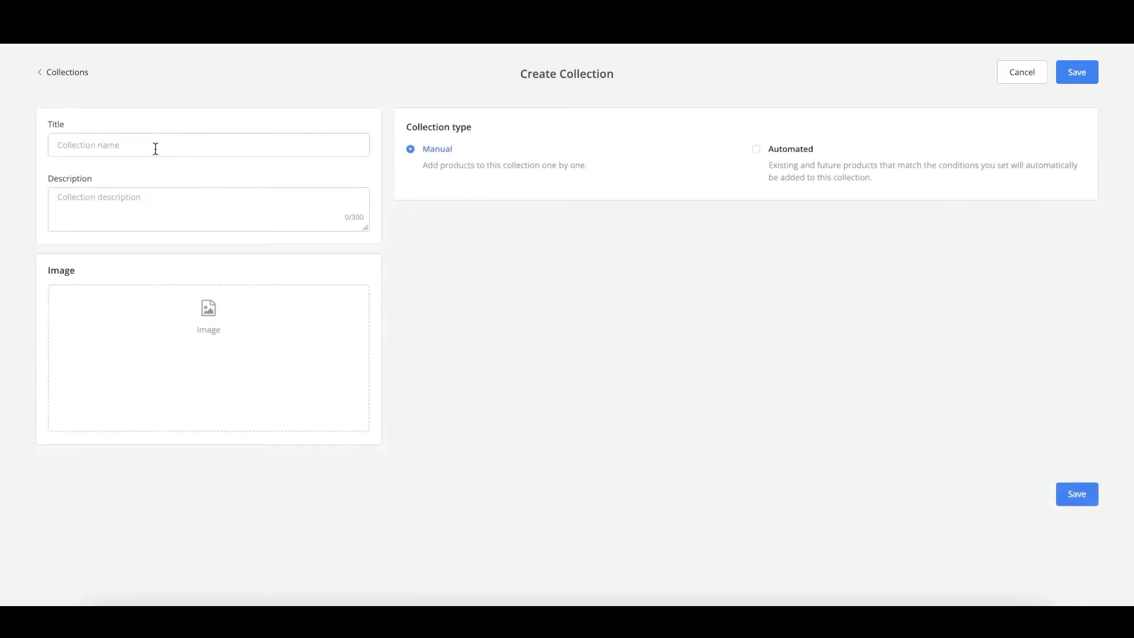
{"action": "left_click", "coordinate": [155, 146]}
{"action": "left_click", "coordinate": [106, 203]}
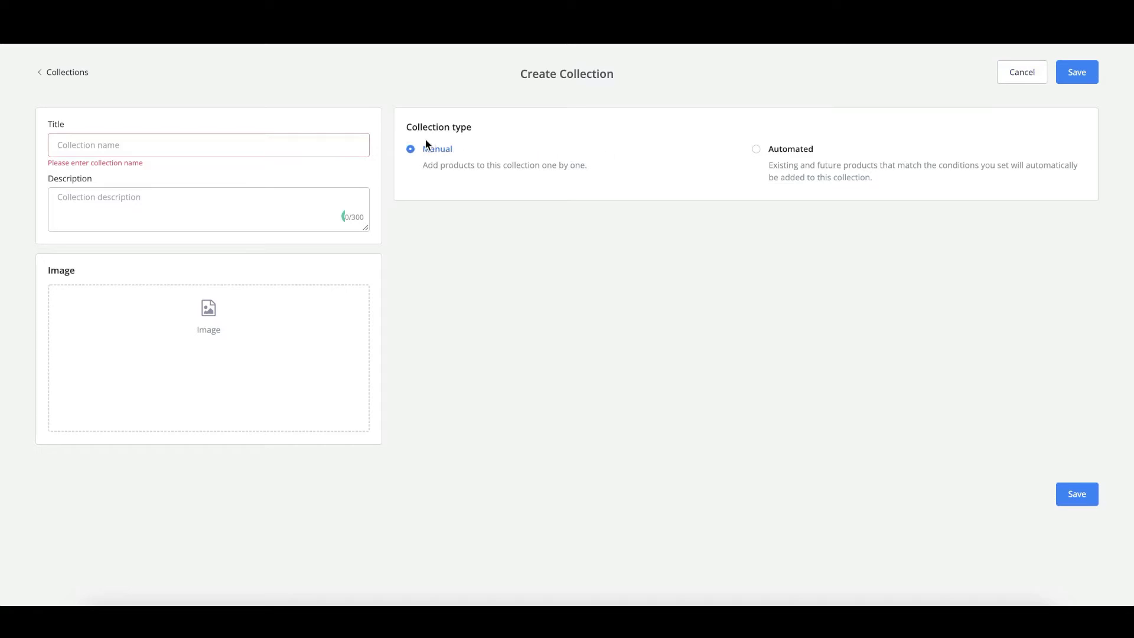
Step: Try the Automated collection type with a Product tag and a Product type condition, and discard the collection
{"action": "left_click", "coordinate": [785, 156]}
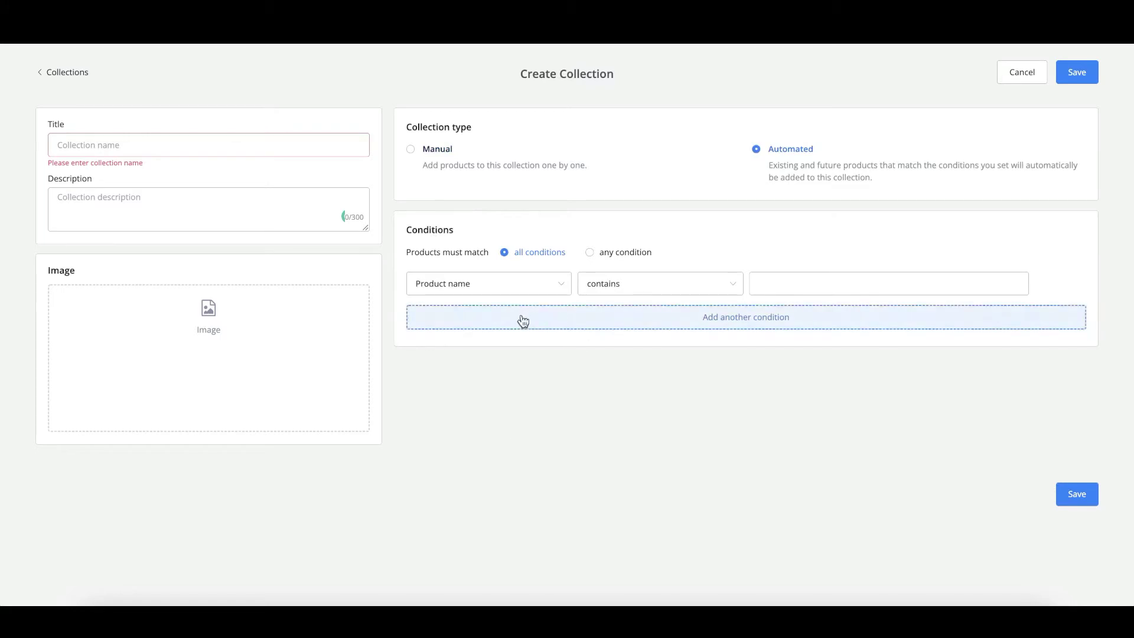
{"action": "left_click", "coordinate": [516, 284]}
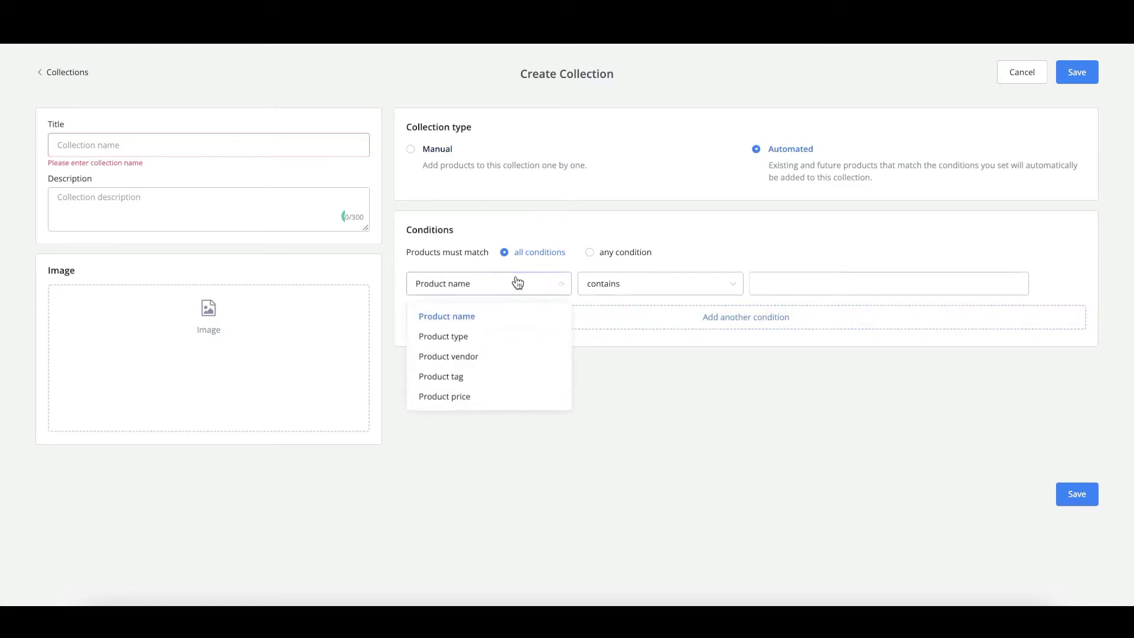
{"action": "left_click", "coordinate": [454, 377]}
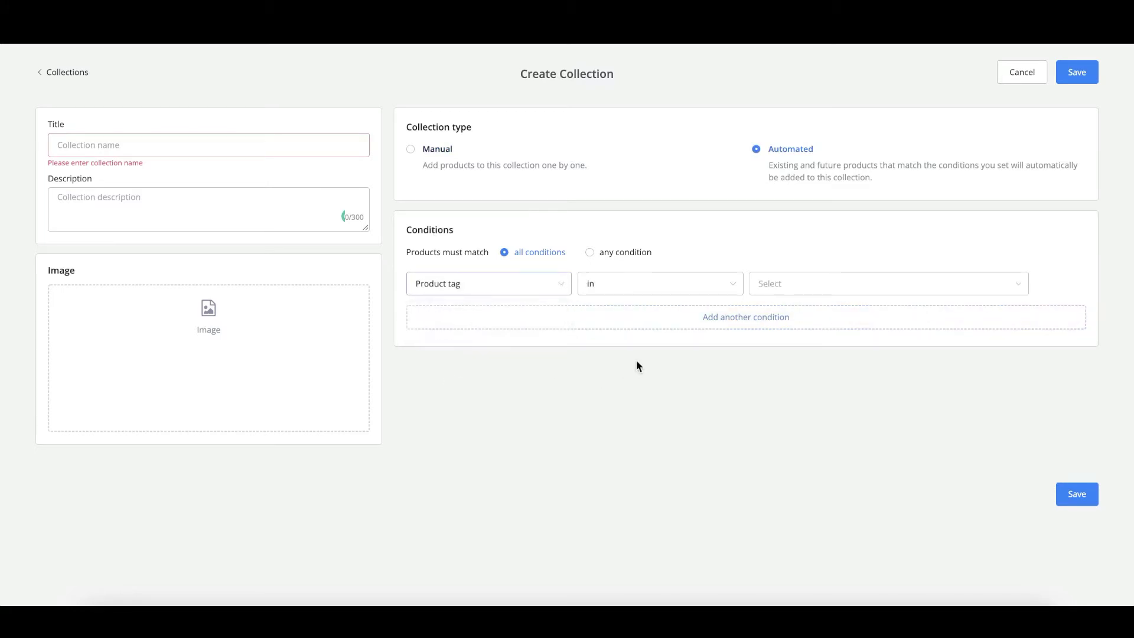
{"action": "left_click", "coordinate": [452, 286]}
{"action": "left_click", "coordinate": [471, 343]}
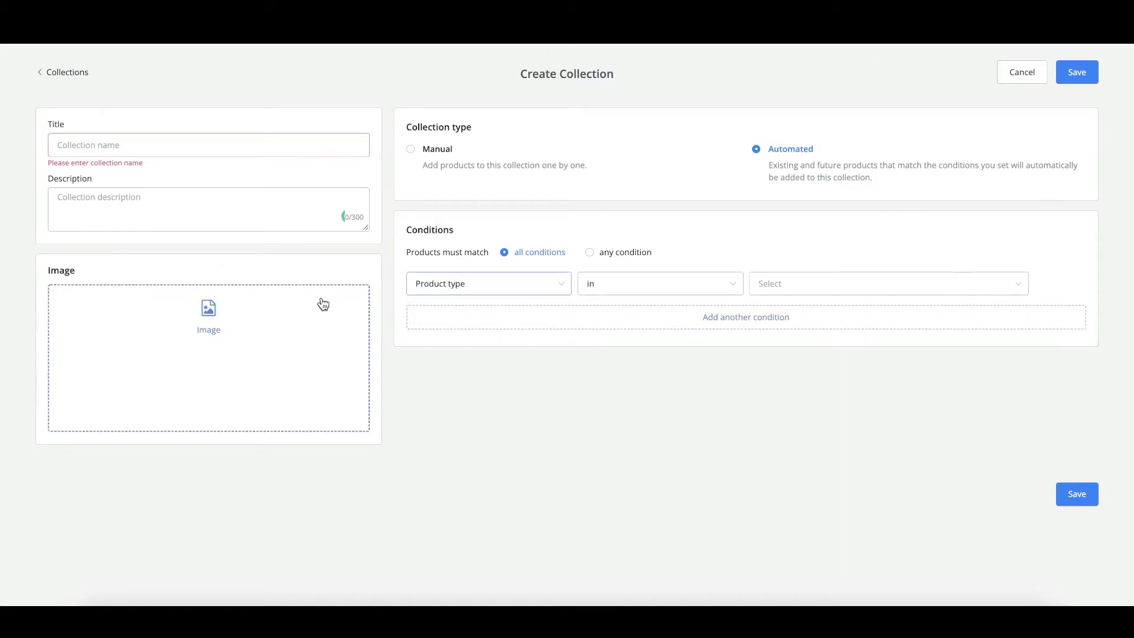
{"action": "left_click", "coordinate": [1022, 74]}
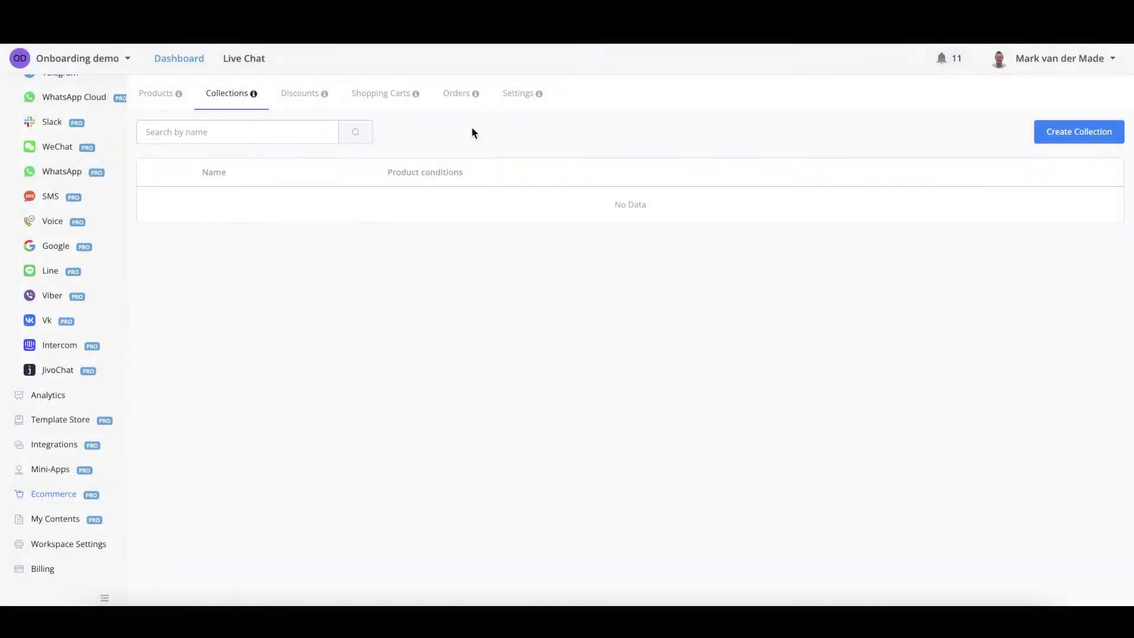
Step: Start a new discount in the Ecommerce discounts and generate a random discount code for it
{"action": "left_click", "coordinate": [301, 105]}
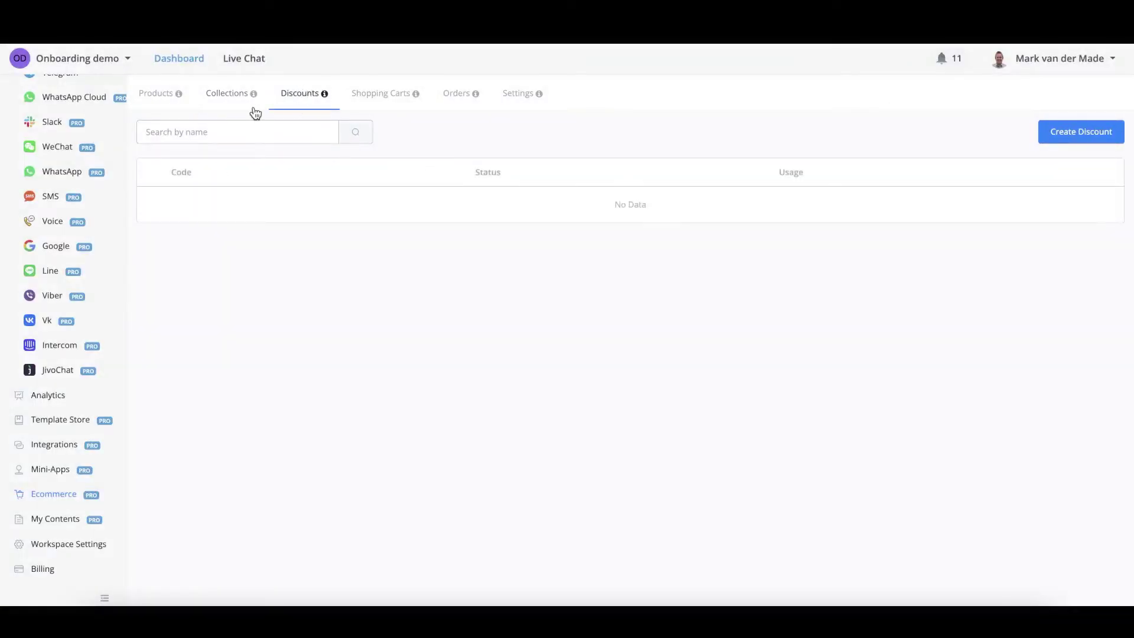
{"action": "left_click", "coordinate": [1113, 132]}
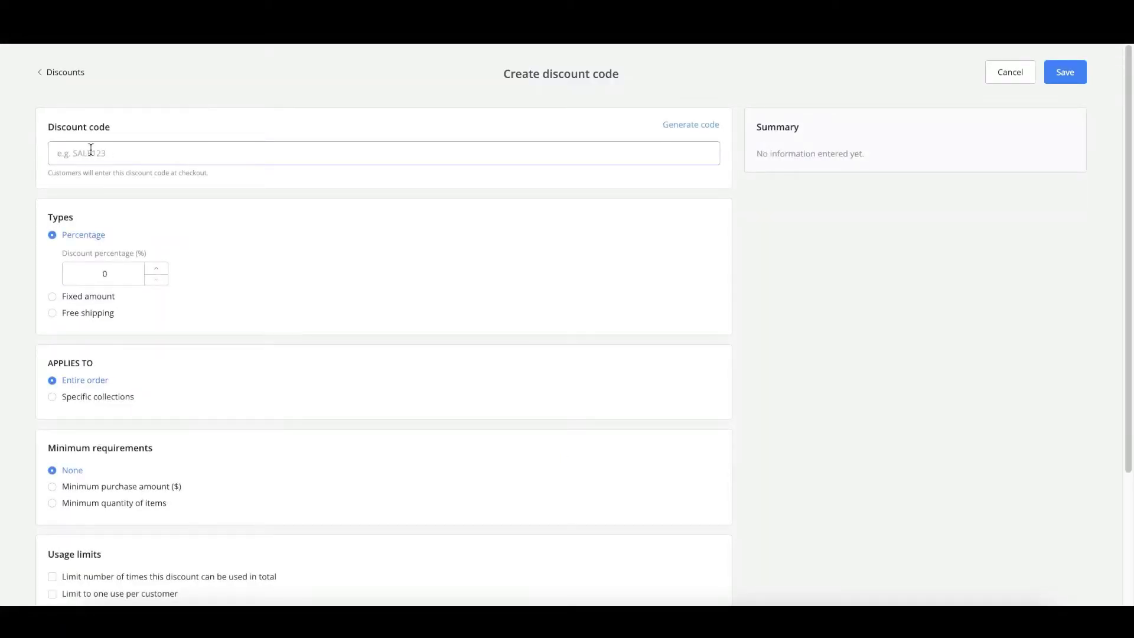
{"action": "left_click", "coordinate": [285, 161]}
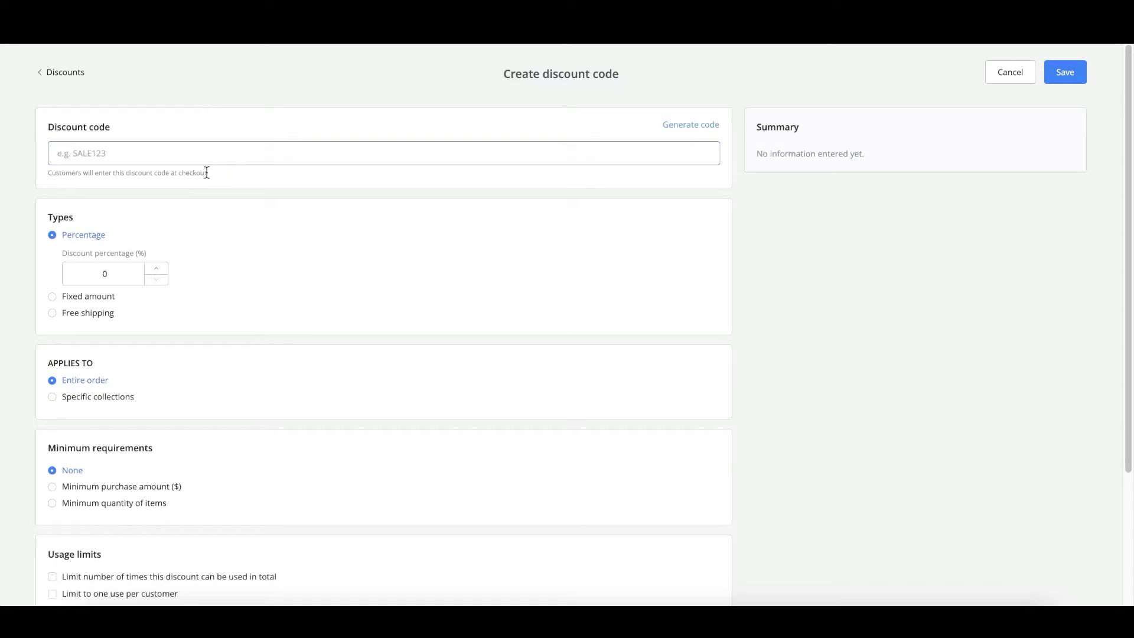
{"action": "left_click", "coordinate": [689, 131]}
{"action": "left_click", "coordinate": [691, 131]}
{"action": "left_click", "coordinate": [690, 131]}
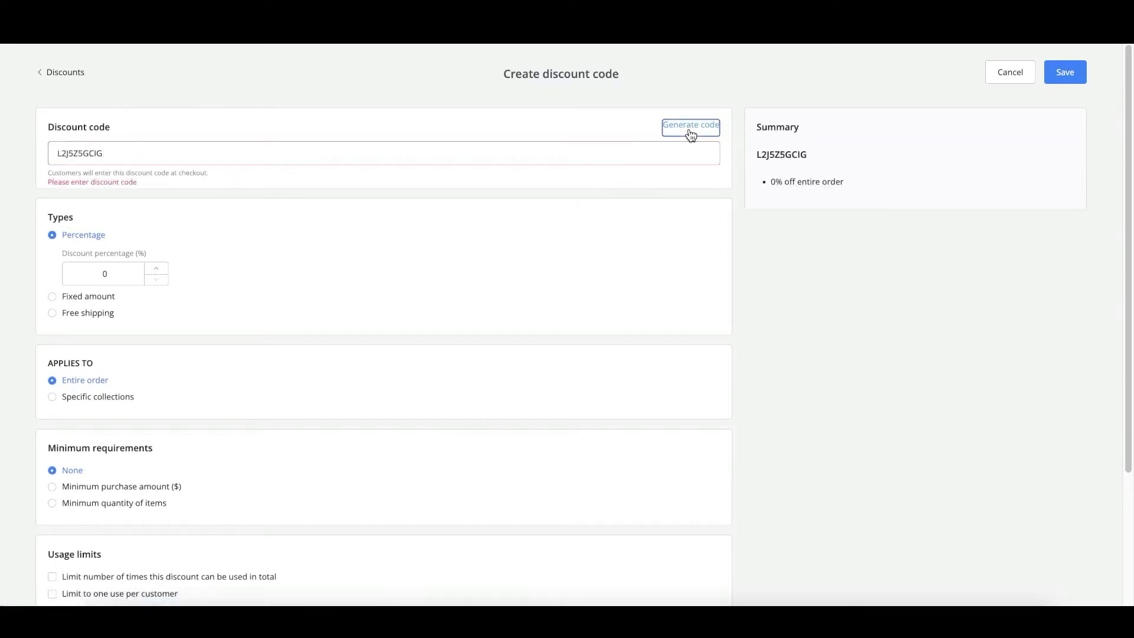
{"action": "left_click", "coordinate": [690, 131]}
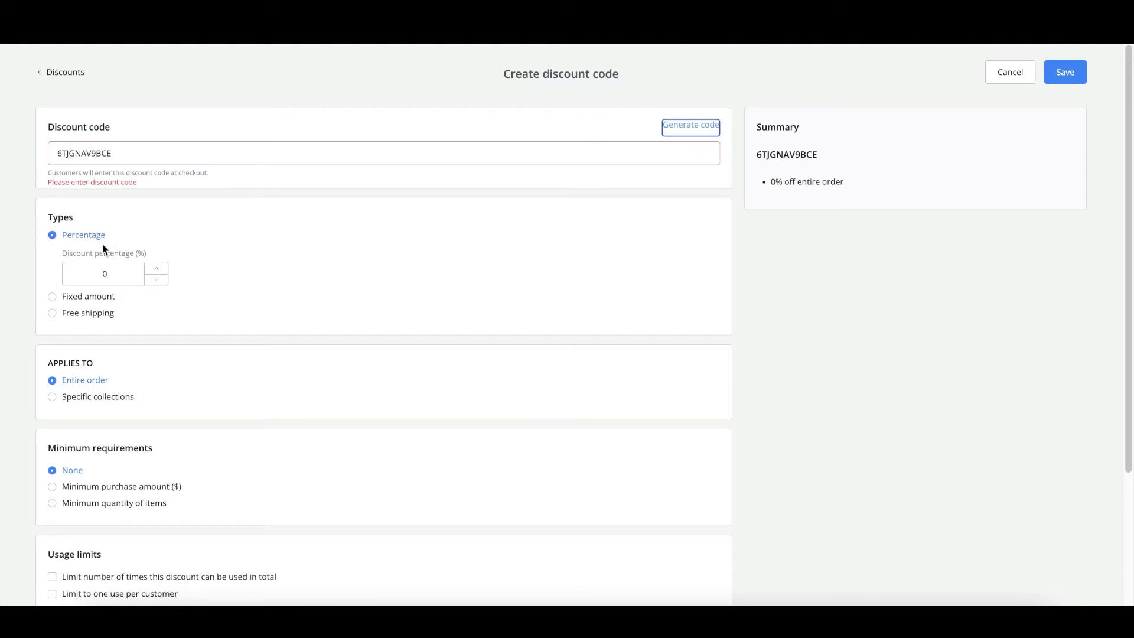
Step: Try the Fixed amount and Free shipping discount types, review the remaining discount options and discard the discount
{"action": "left_click", "coordinate": [81, 299]}
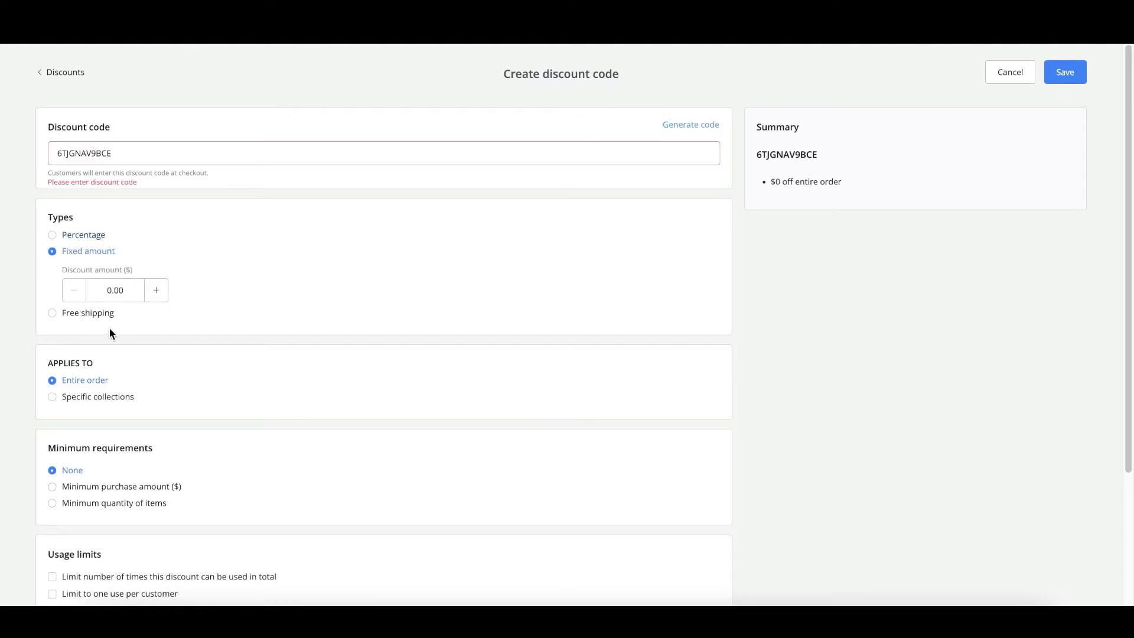
{"action": "left_click", "coordinate": [87, 313]}
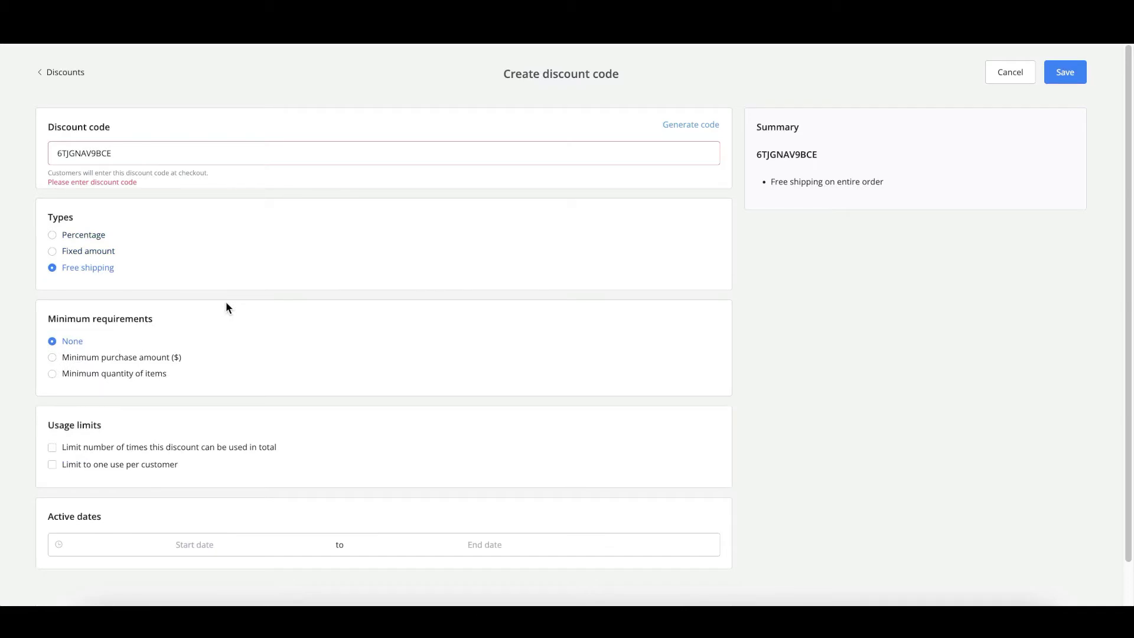
{"action": "scroll", "coordinate": [233, 304], "scroll_direction": "down", "scroll_amount": 2}
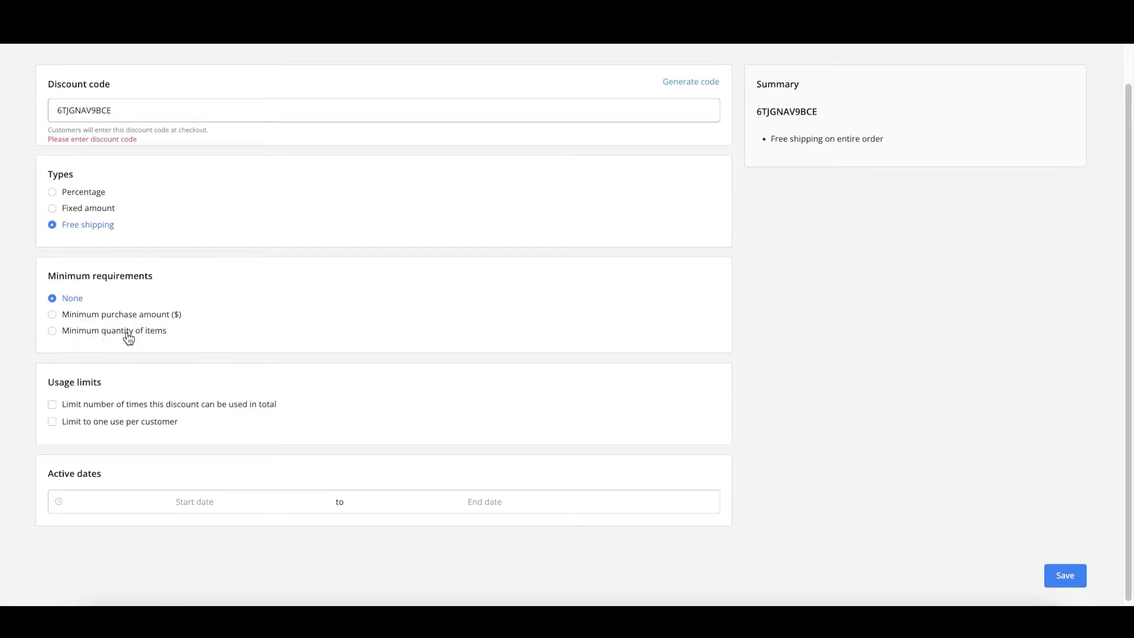
{"action": "scroll", "coordinate": [277, 329], "scroll_direction": "down", "scroll_amount": 1}
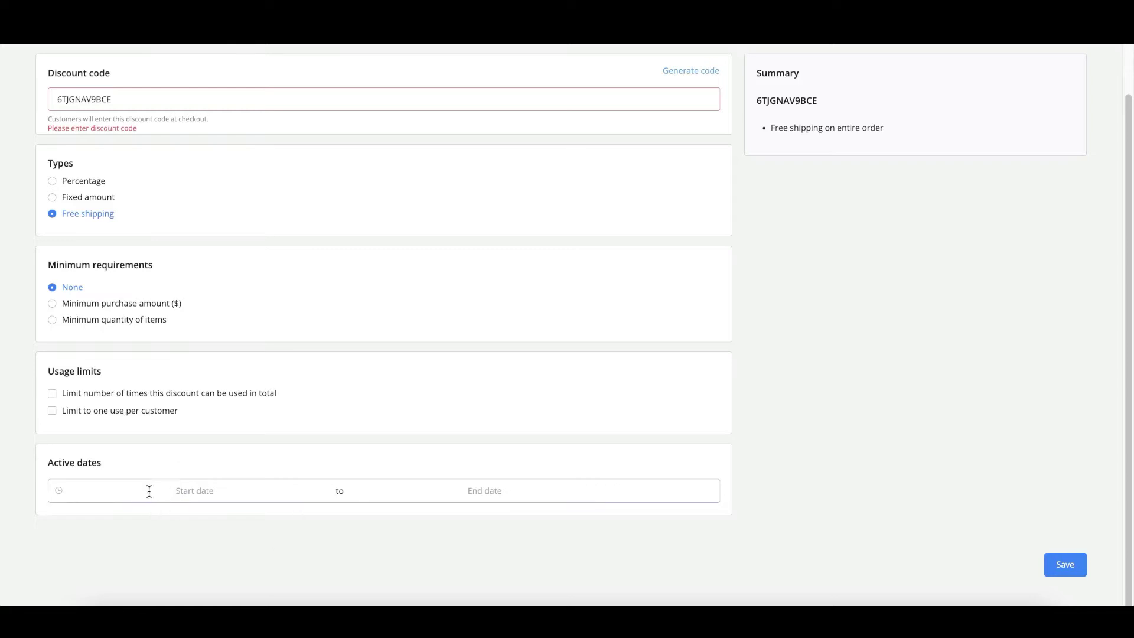
{"action": "scroll", "coordinate": [804, 530], "scroll_direction": "up", "scroll_amount": 1}
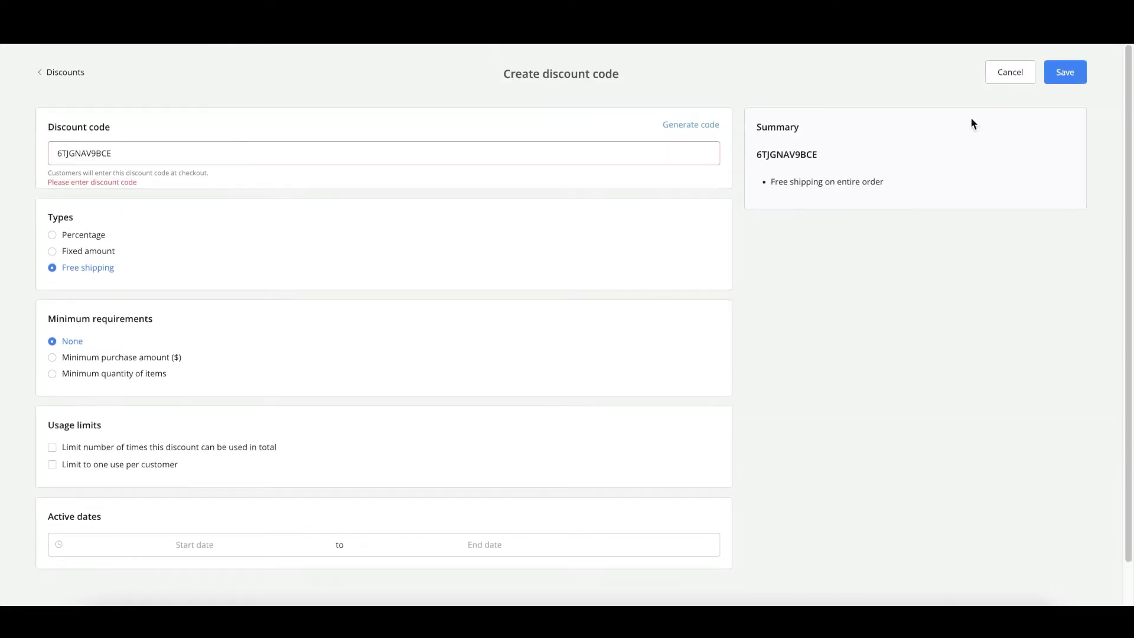
{"action": "left_click", "coordinate": [1003, 71]}
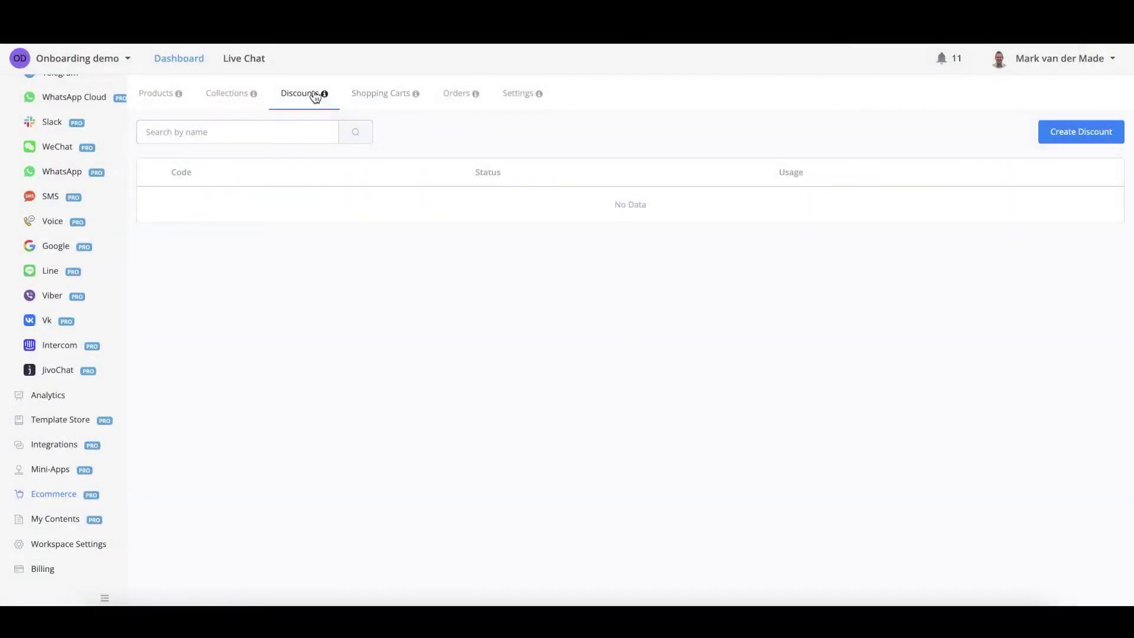
Step: Look at the Ecommerce shopping carts, orders and store settings, from store details down to the order ID format
{"action": "left_click", "coordinate": [391, 100]}
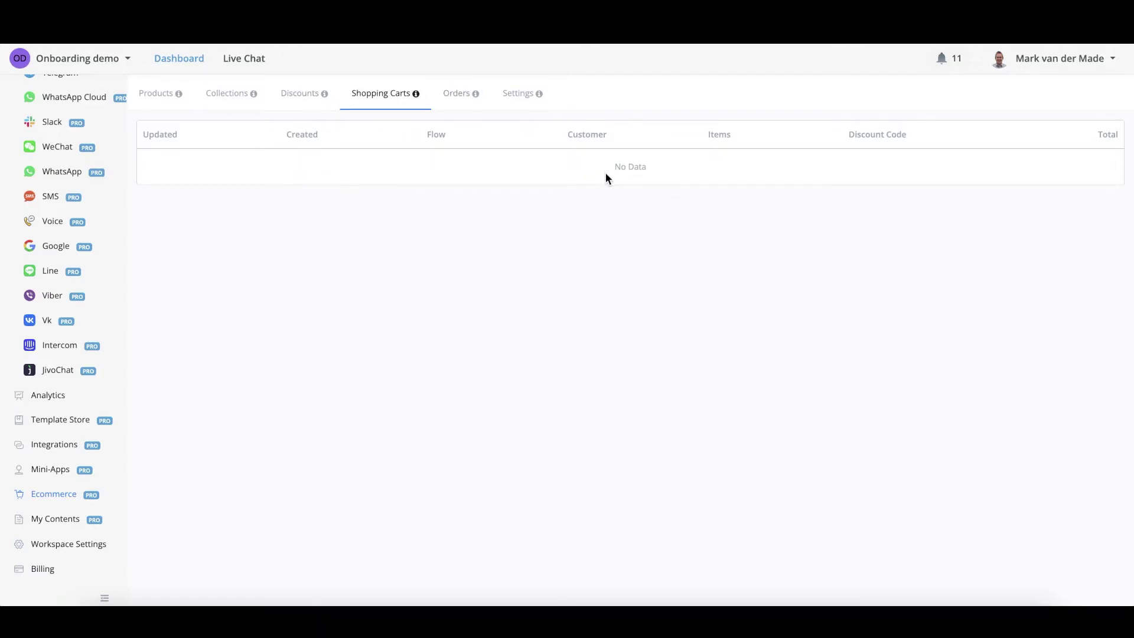
{"action": "left_click", "coordinate": [463, 95]}
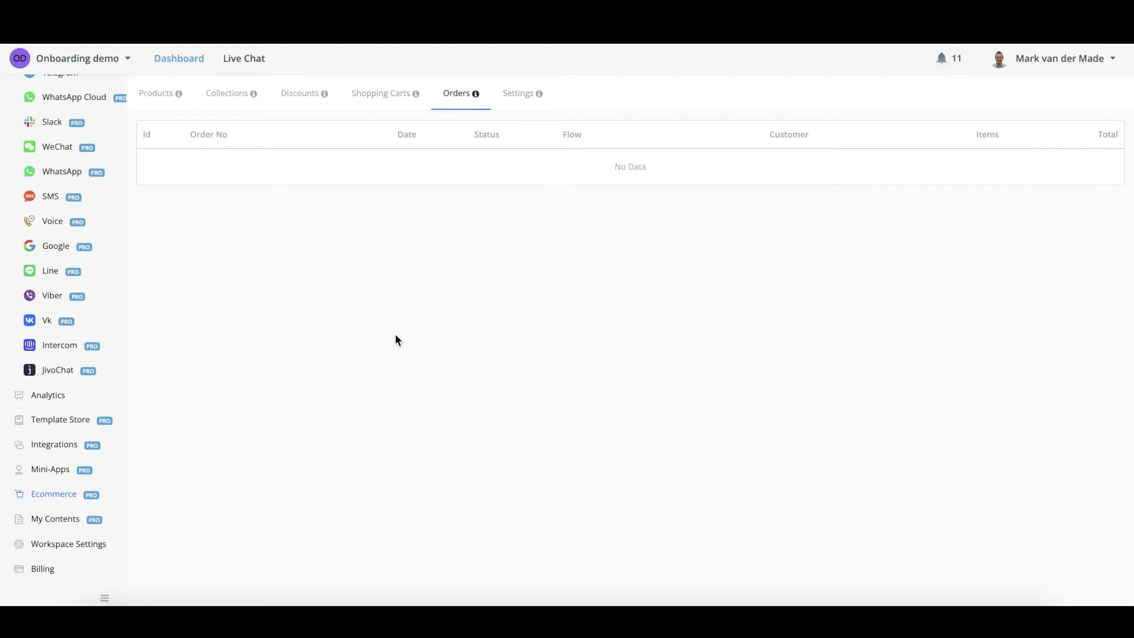
{"action": "left_click", "coordinate": [522, 94]}
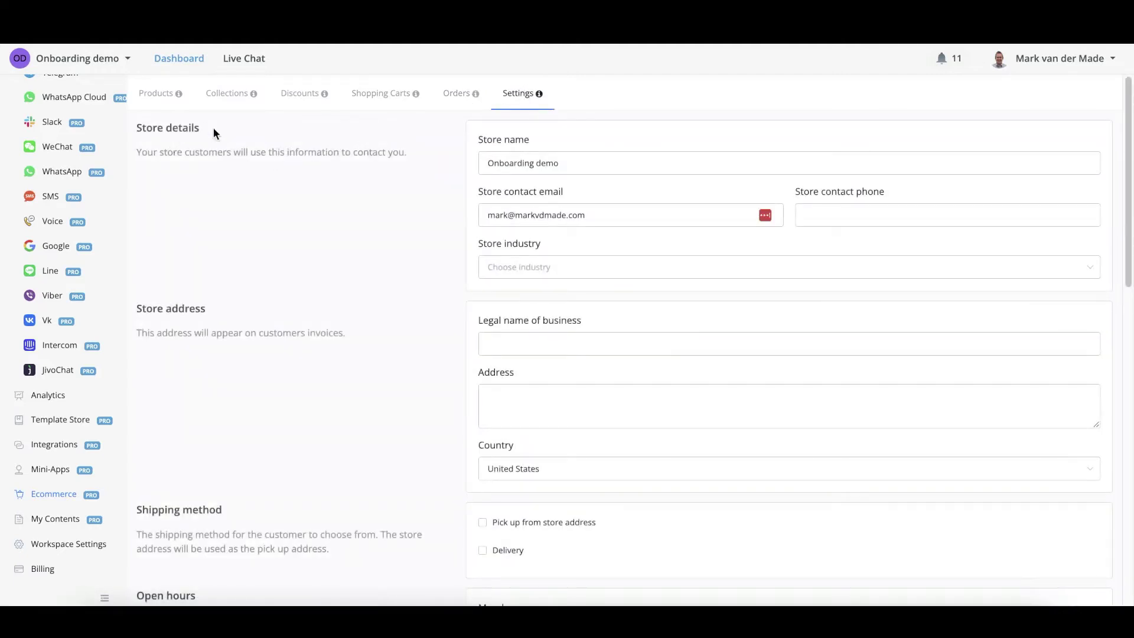
{"action": "scroll", "coordinate": [348, 166], "scroll_direction": "down", "scroll_amount": 5}
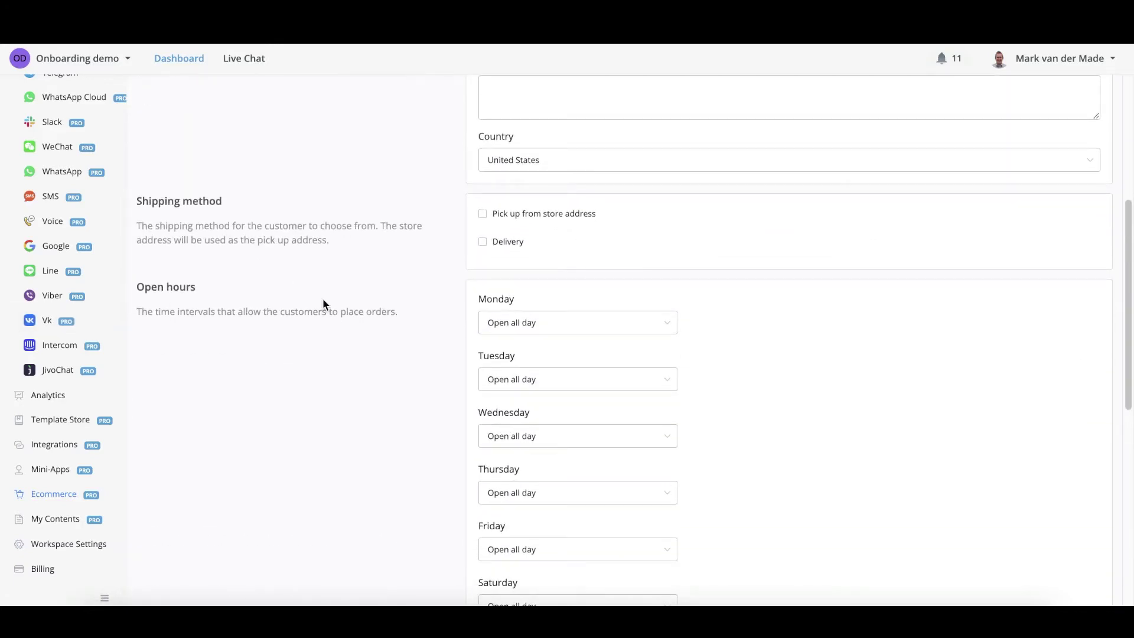
{"action": "scroll", "coordinate": [321, 298], "scroll_direction": "down", "scroll_amount": 9}
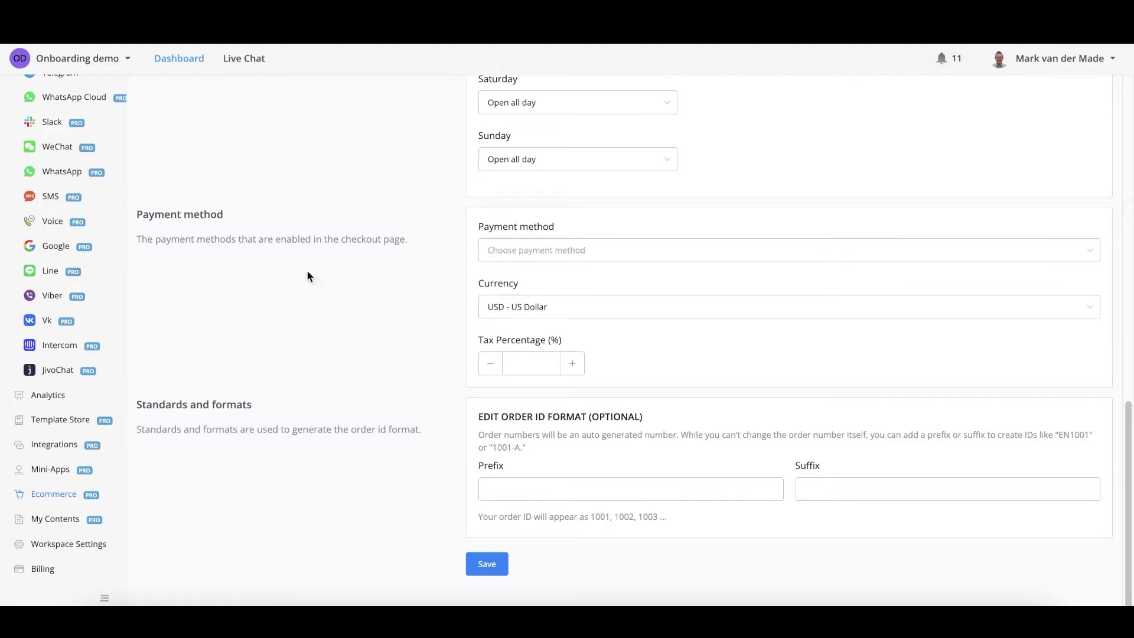
{"action": "scroll", "coordinate": [313, 301], "scroll_direction": "up", "scroll_amount": 12}
{"action": "scroll", "coordinate": [324, 320], "scroll_direction": "down", "scroll_amount": 10}
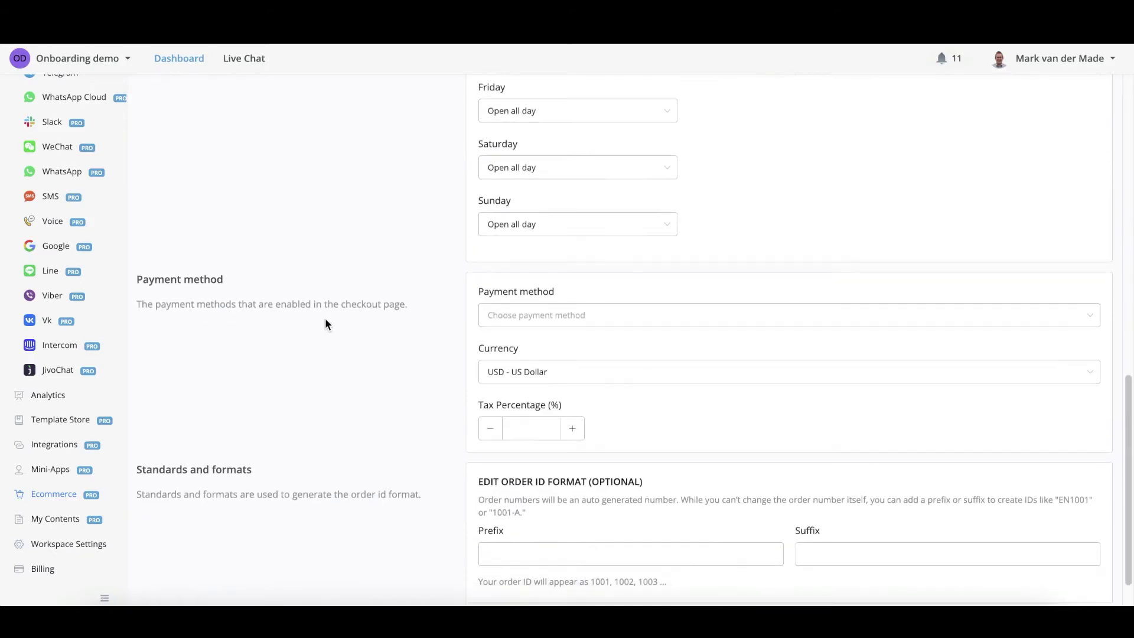
{"action": "scroll", "coordinate": [326, 323], "scroll_direction": "down", "scroll_amount": 1}
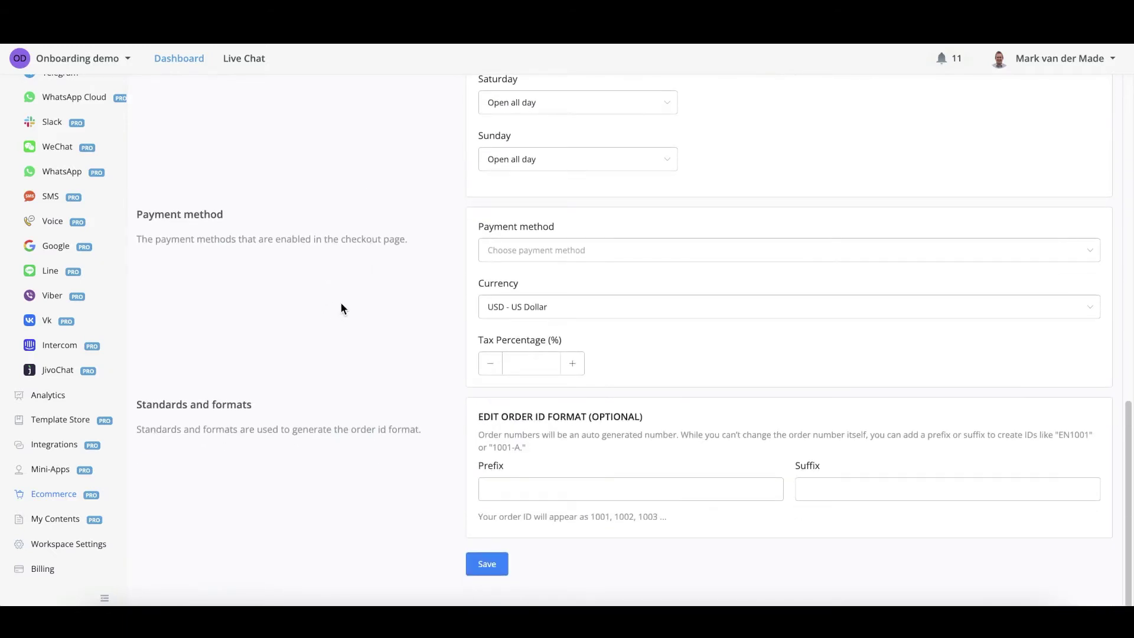
Step: Start a new mini-app in My Contents, compare the Mini App v1 and v2 types, and cancel the creation
{"action": "left_click", "coordinate": [76, 519]}
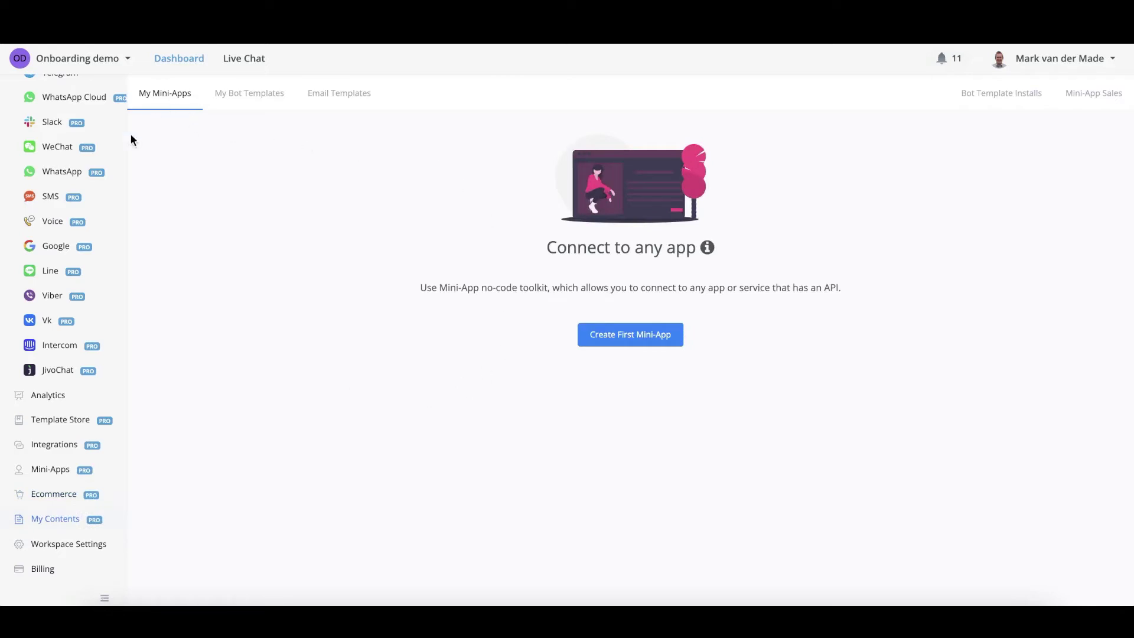
{"action": "left_click", "coordinate": [649, 343]}
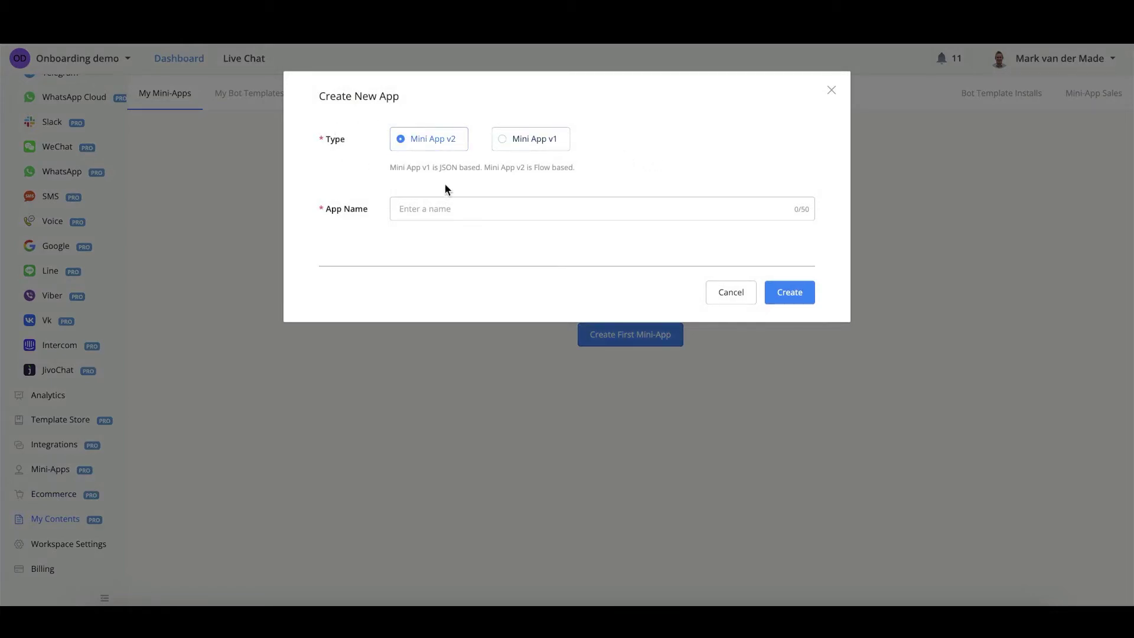
{"action": "left_click", "coordinate": [551, 139]}
{"action": "left_click", "coordinate": [429, 141]}
{"action": "left_click", "coordinate": [738, 300]}
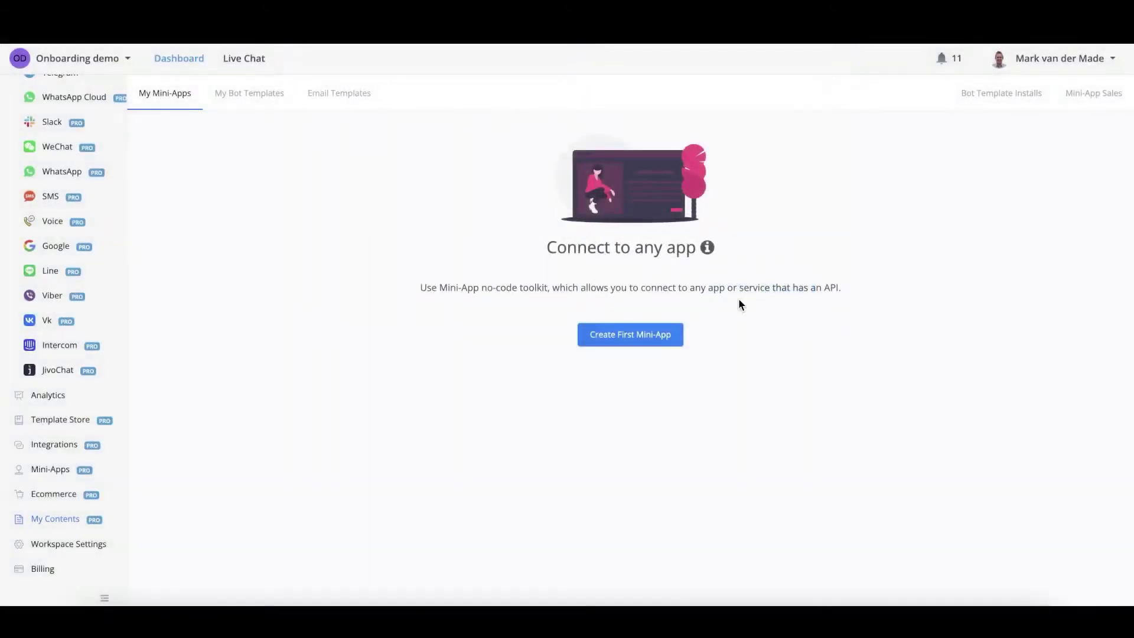
Step: Look at My Bot Templates, start creating a first template and return to the list without selecting a source bot
{"action": "left_click", "coordinate": [241, 95]}
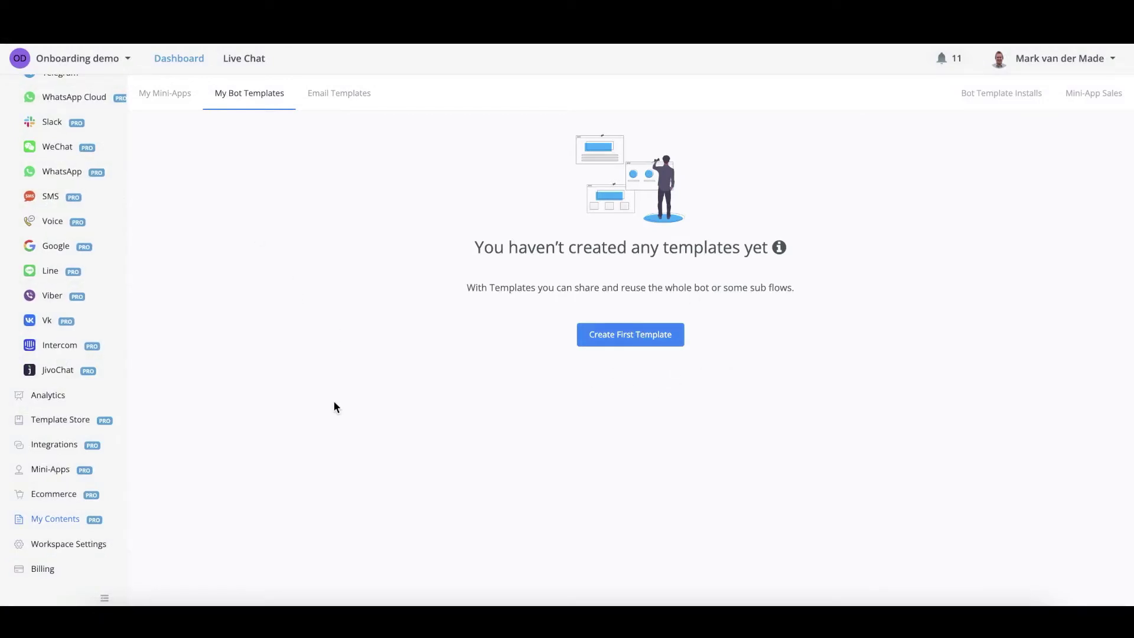
{"action": "left_click", "coordinate": [628, 335]}
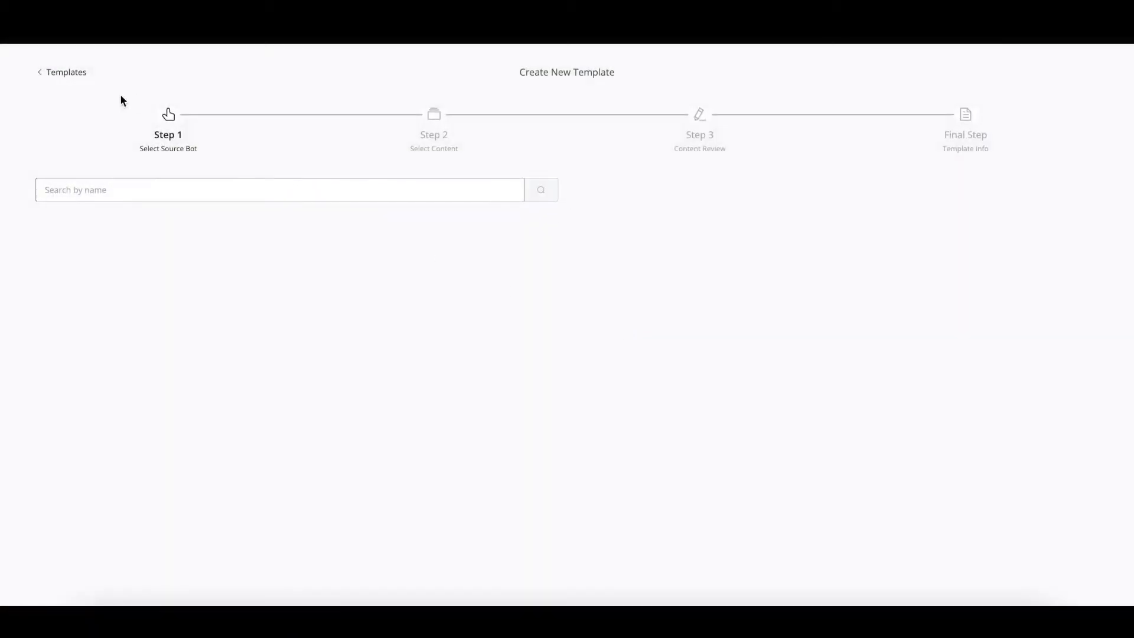
{"action": "left_click", "coordinate": [75, 82]}
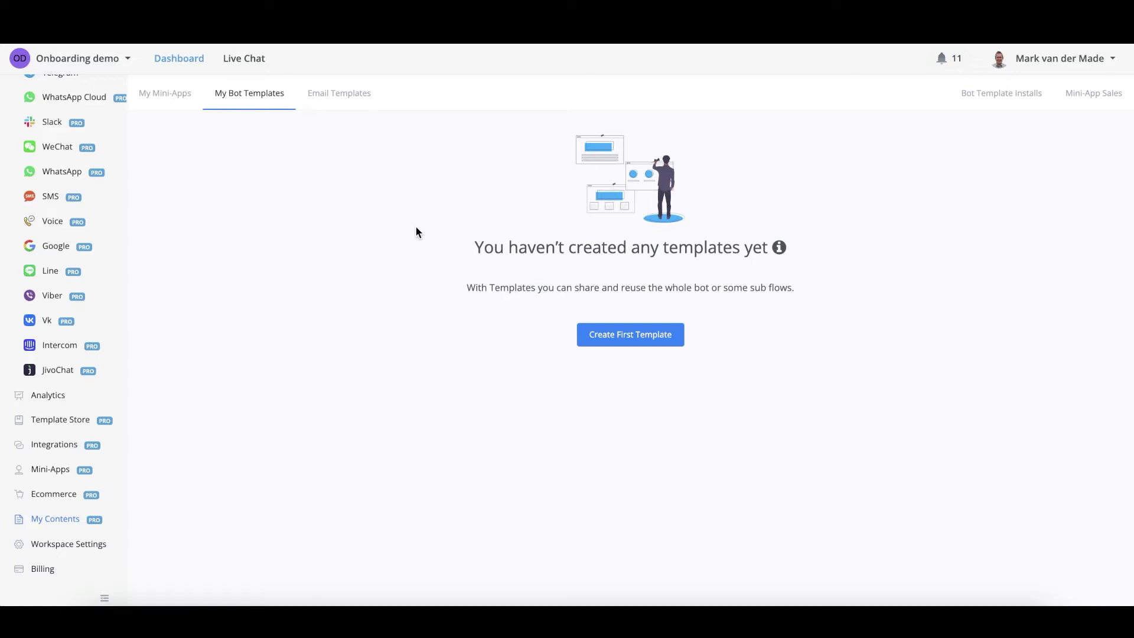
Step: Create a new email template named "demo" with the subject "welcome"
{"action": "left_click", "coordinate": [322, 99]}
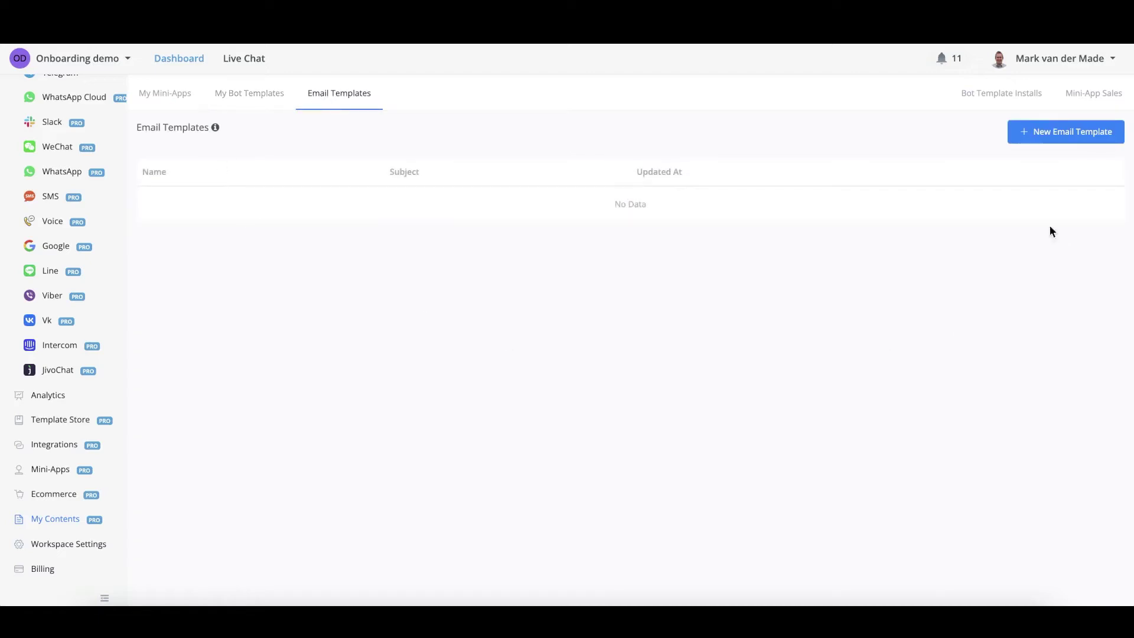
{"action": "left_click", "coordinate": [1048, 137]}
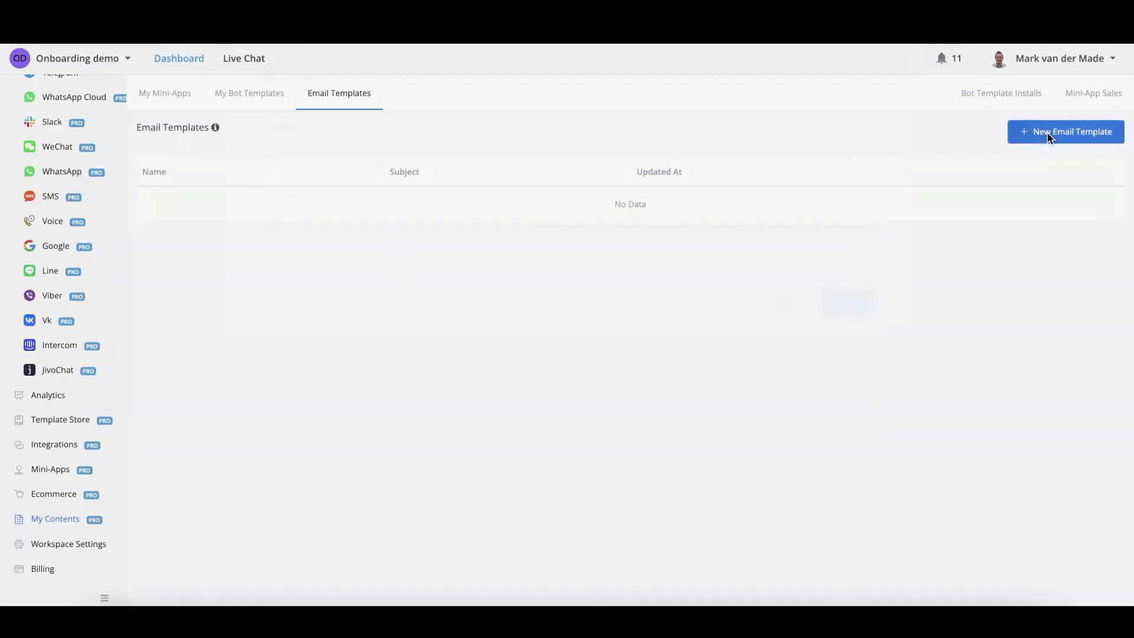
{"action": "left_click", "coordinate": [453, 172]}
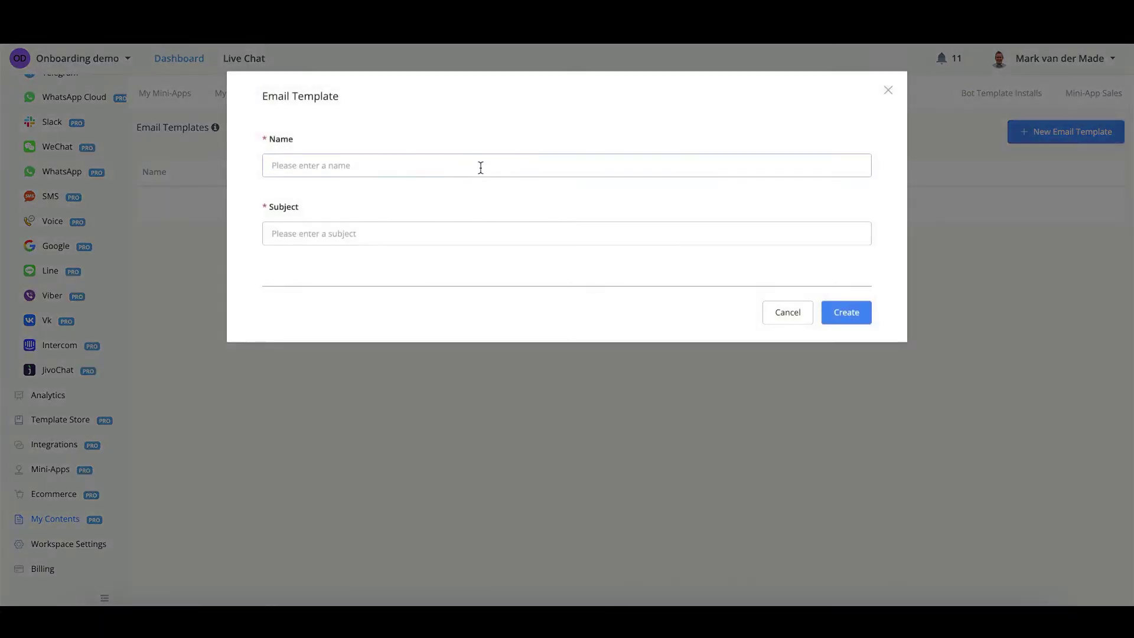
{"action": "type", "text": "demo"}
{"action": "key", "text": "Tab"}
{"action": "type", "text": "welcome"}
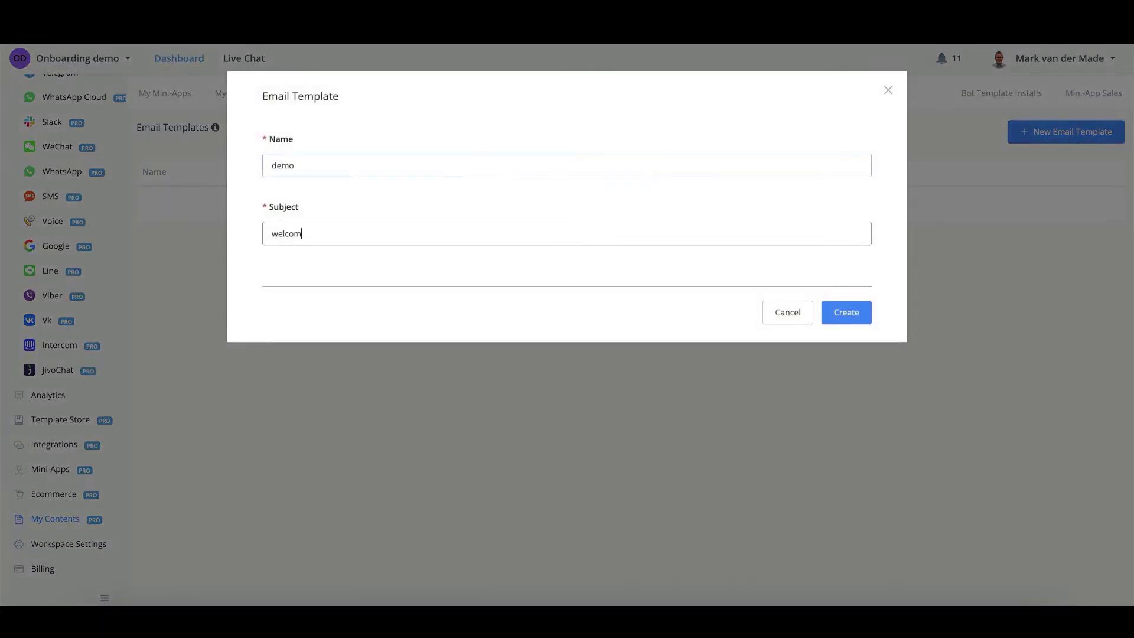
{"action": "left_click", "coordinate": [856, 319]}
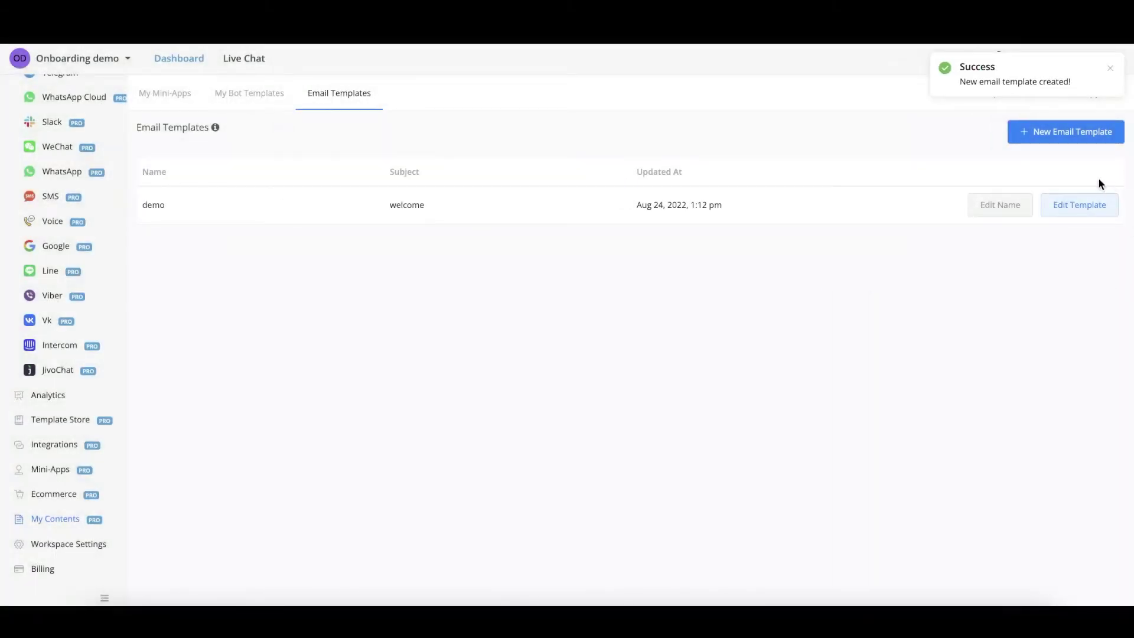
Step: Open the demo email template for editing and load the Real Estate Single sample template into it
{"action": "left_click", "coordinate": [1095, 208]}
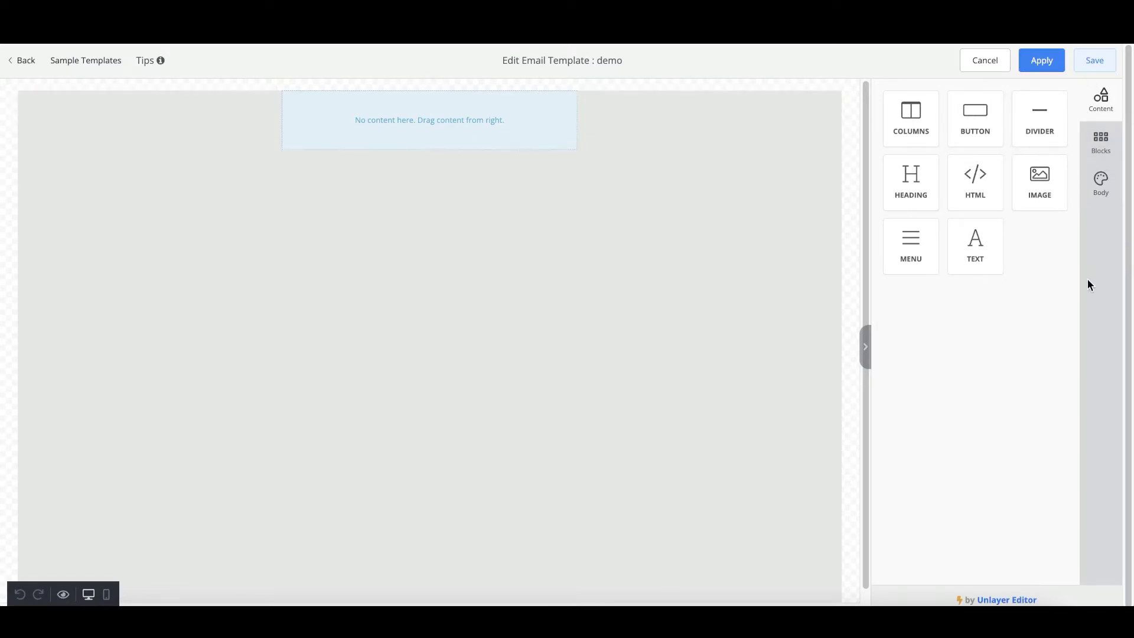
{"action": "left_click", "coordinate": [89, 61]}
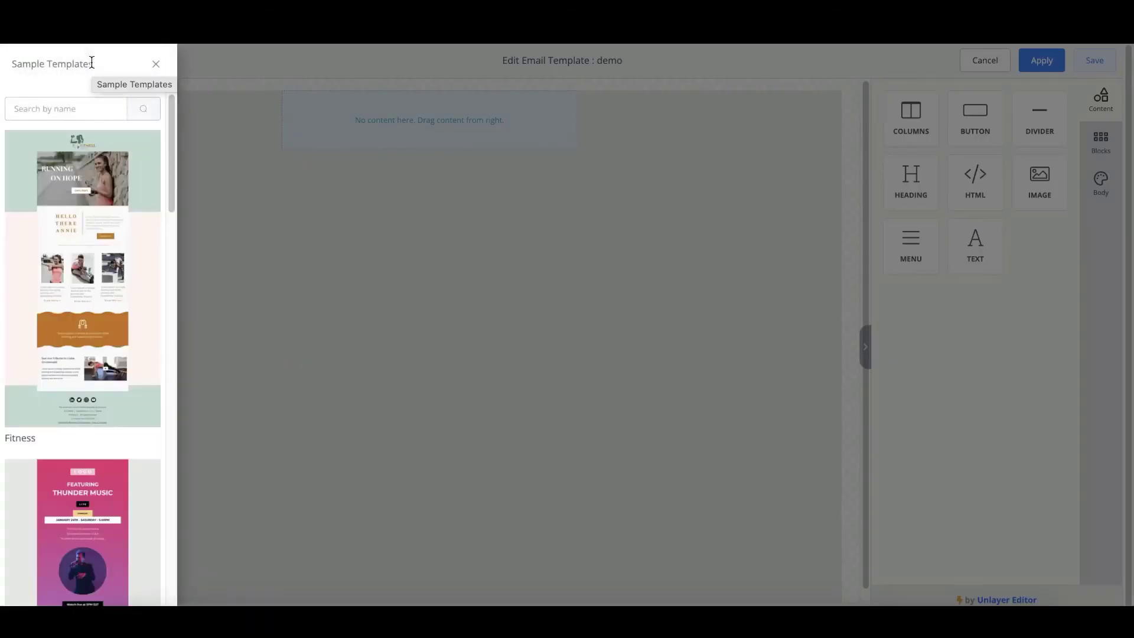
{"action": "scroll", "coordinate": [88, 144], "scroll_direction": "down", "scroll_amount": 10}
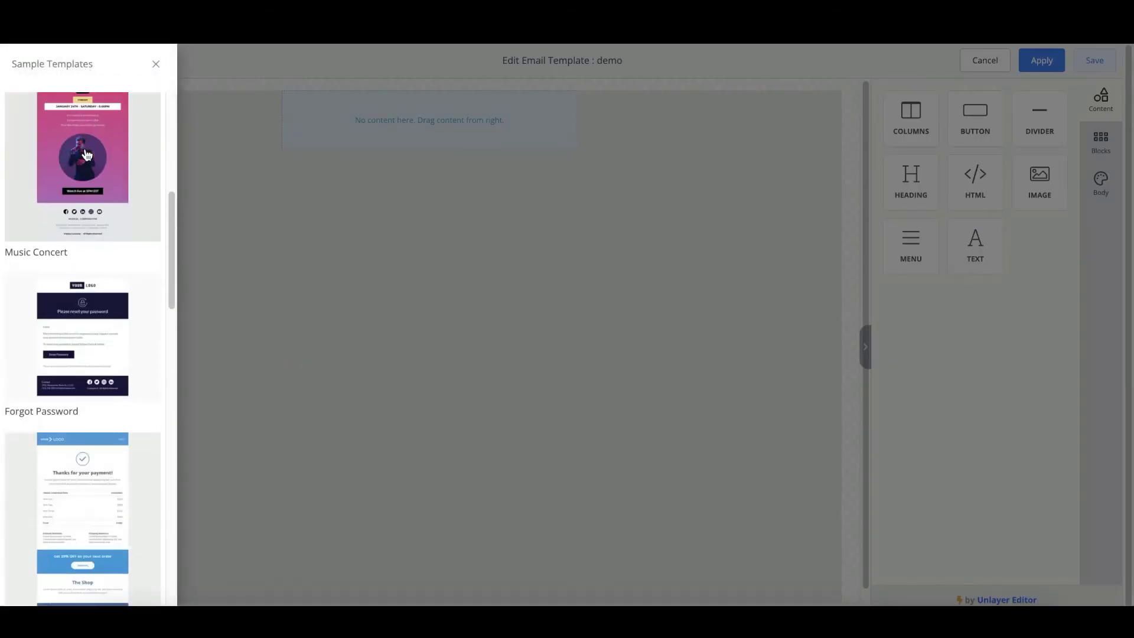
{"action": "scroll", "coordinate": [87, 155], "scroll_direction": "down", "scroll_amount": 20}
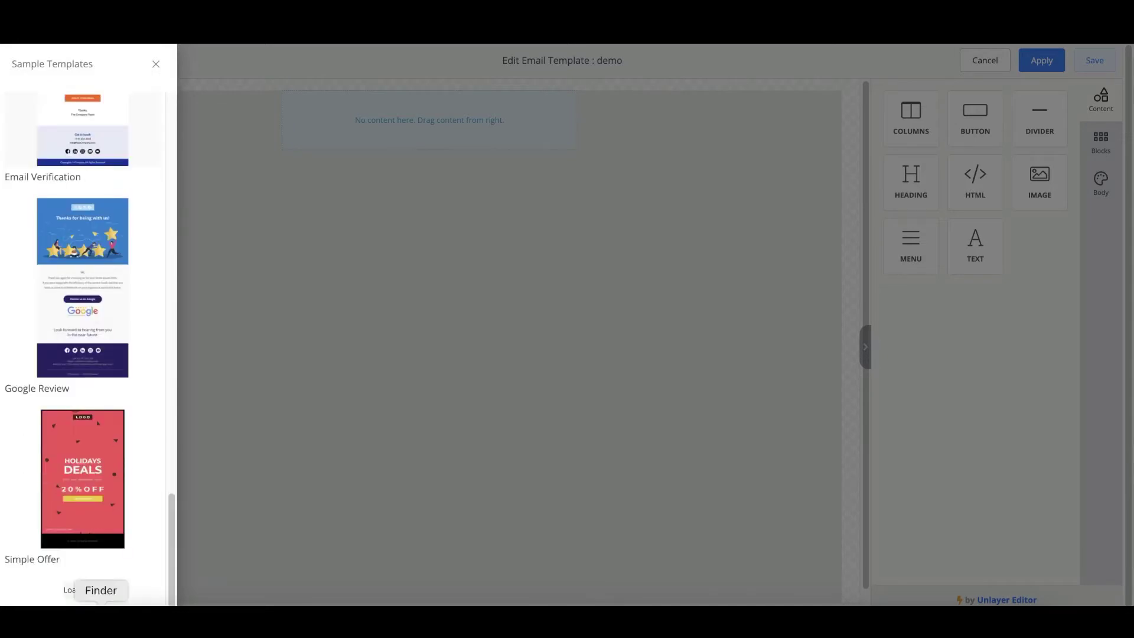
{"action": "left_click", "coordinate": [83, 589]}
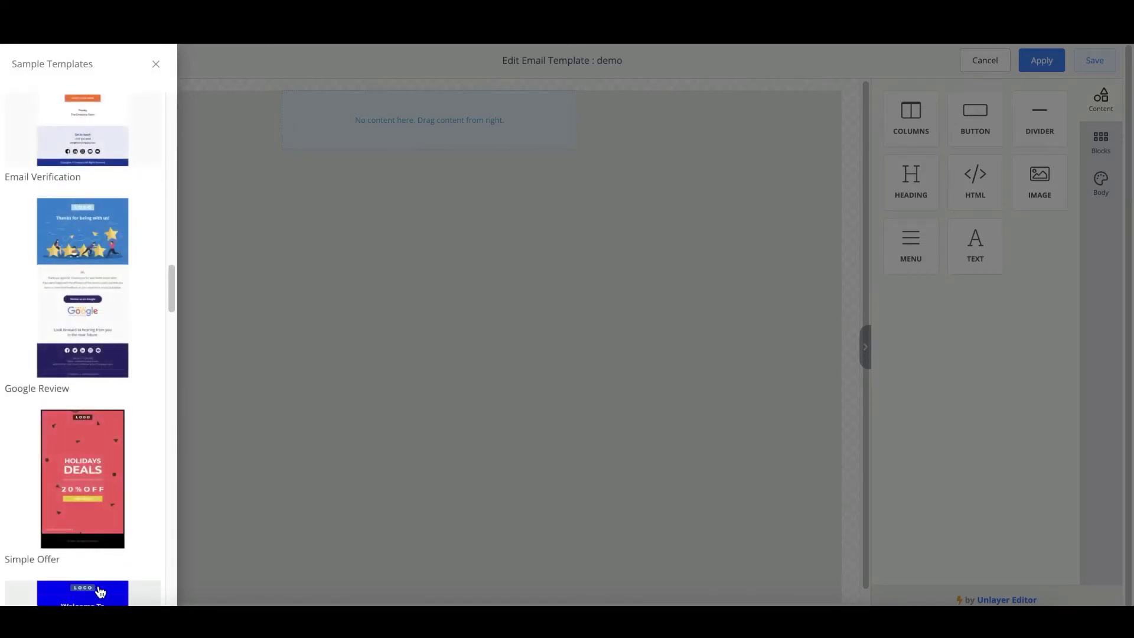
{"action": "scroll", "coordinate": [63, 496], "scroll_direction": "down", "scroll_amount": 7}
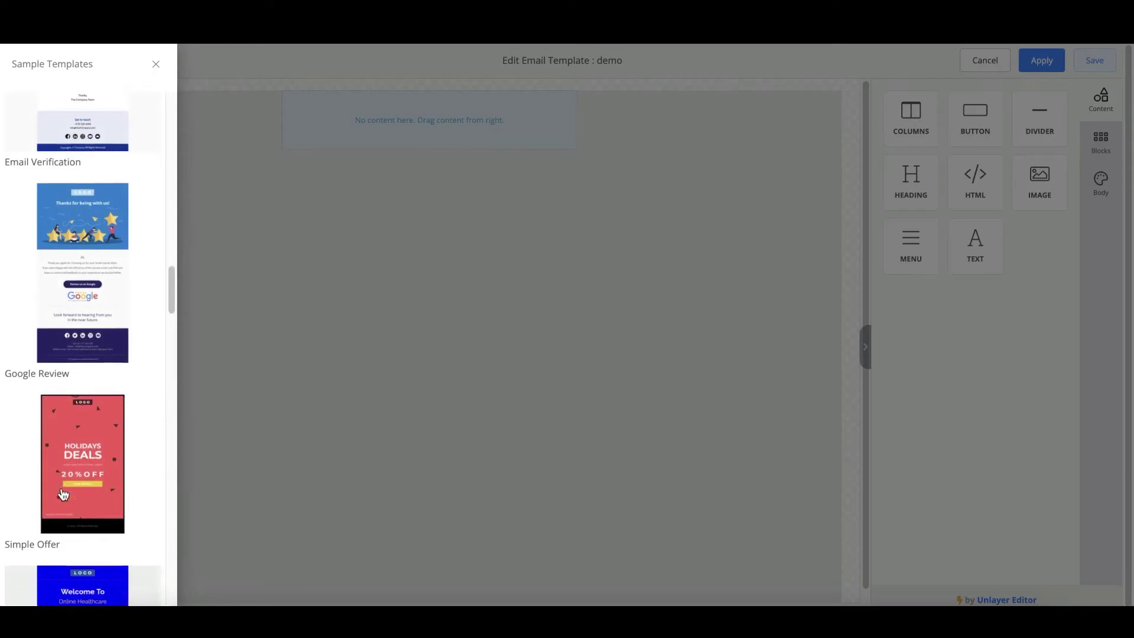
{"action": "scroll", "coordinate": [69, 416], "scroll_direction": "down", "scroll_amount": 20}
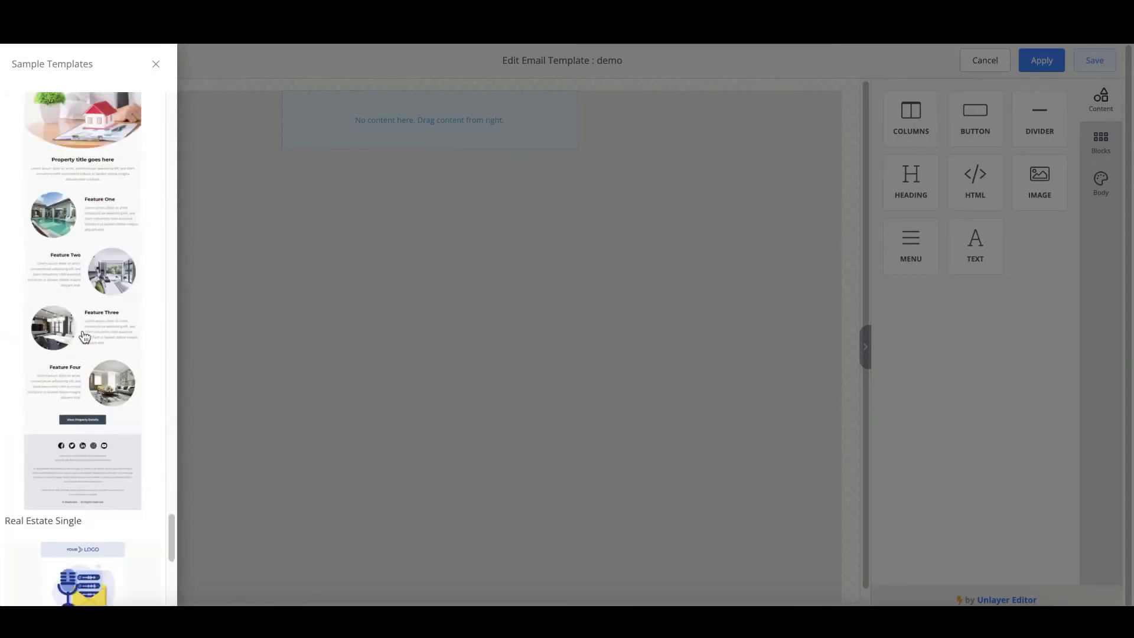
{"action": "scroll", "coordinate": [84, 275], "scroll_direction": "up", "scroll_amount": 2}
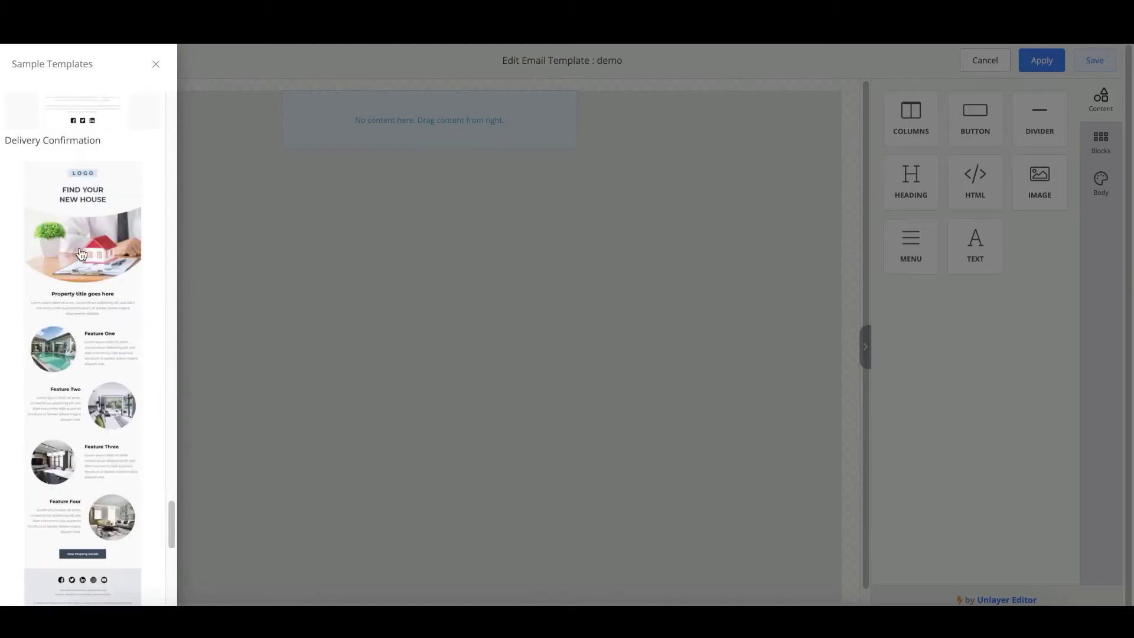
{"action": "left_click", "coordinate": [72, 210]}
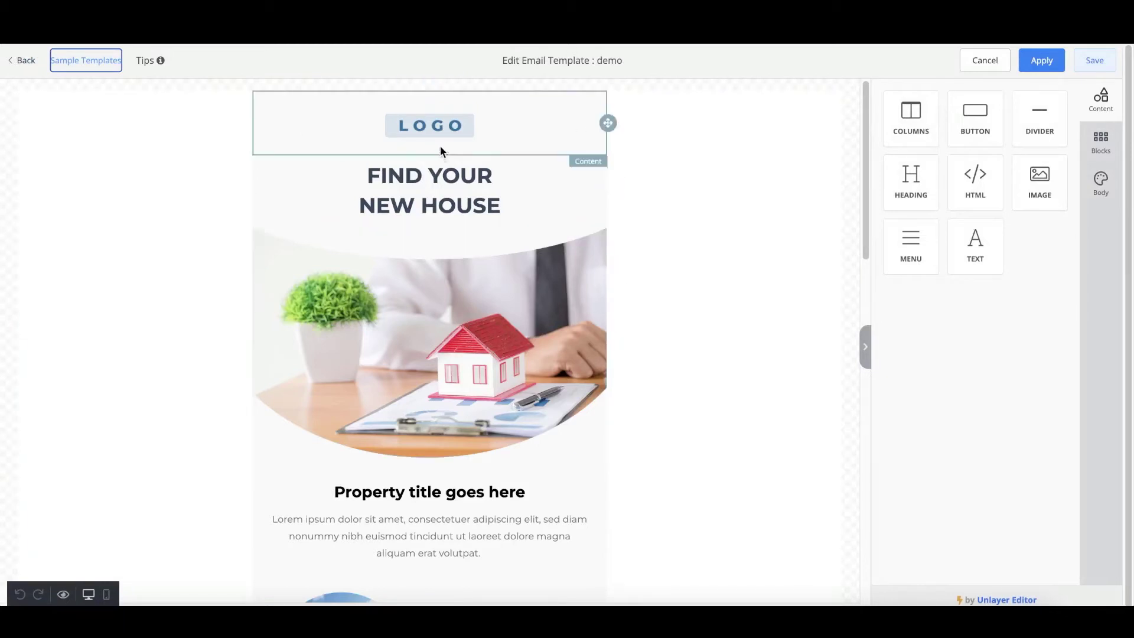
Step: Inspect the email's logo, headline, property title and description blocks, apply the design and leave the editor
{"action": "left_click", "coordinate": [434, 129]}
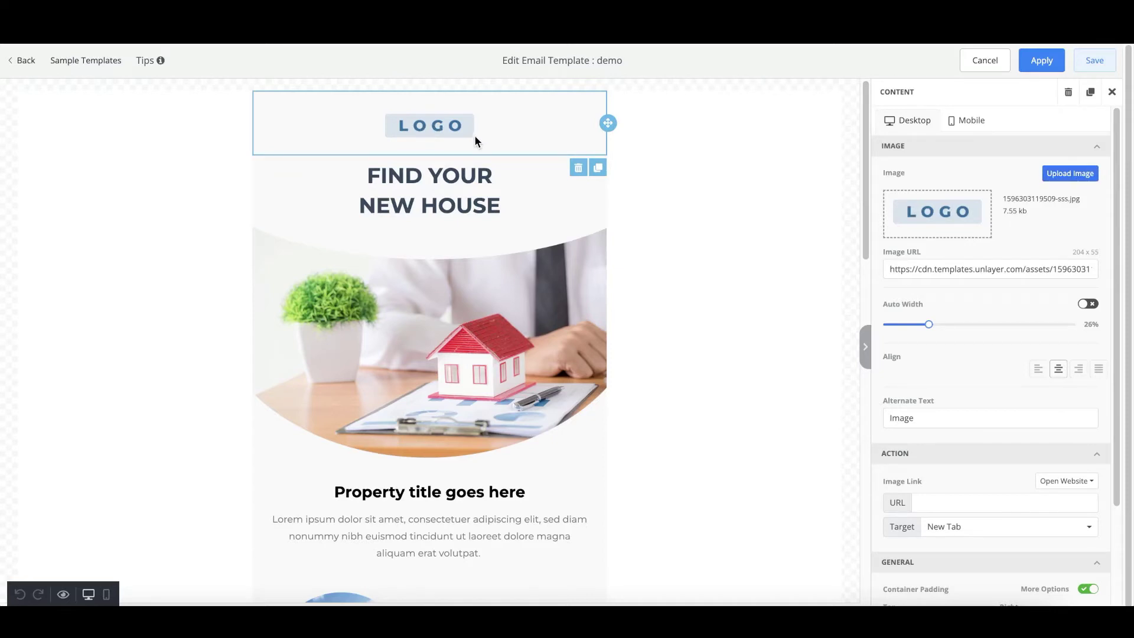
{"action": "left_click", "coordinate": [421, 184]}
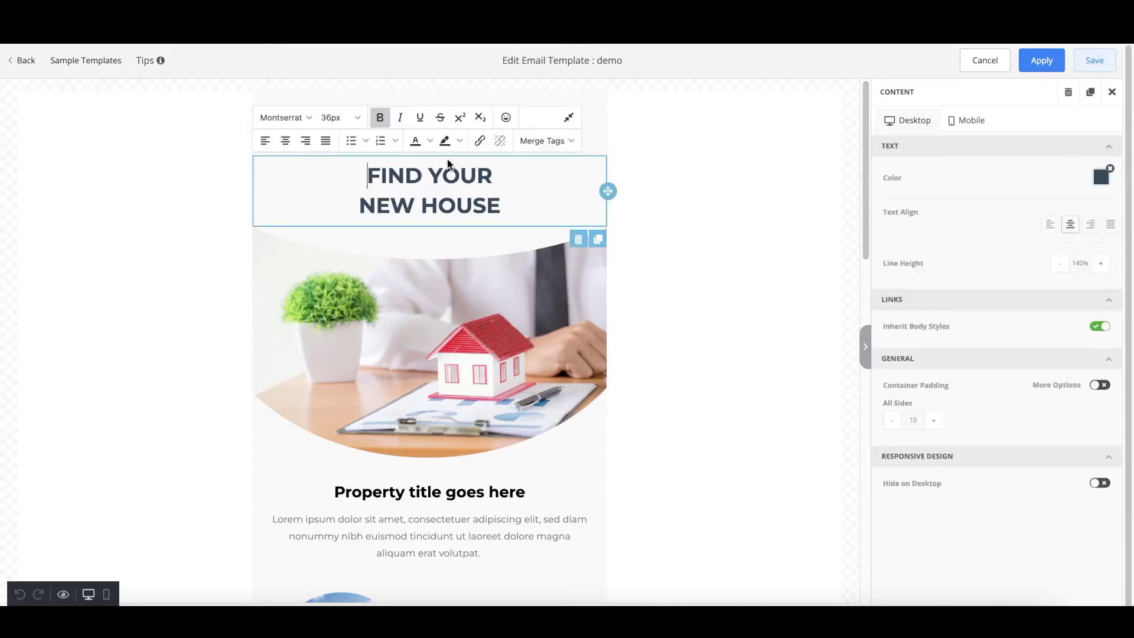
{"action": "scroll", "coordinate": [455, 413], "scroll_direction": "down", "scroll_amount": 2}
{"action": "left_click", "coordinate": [465, 363]}
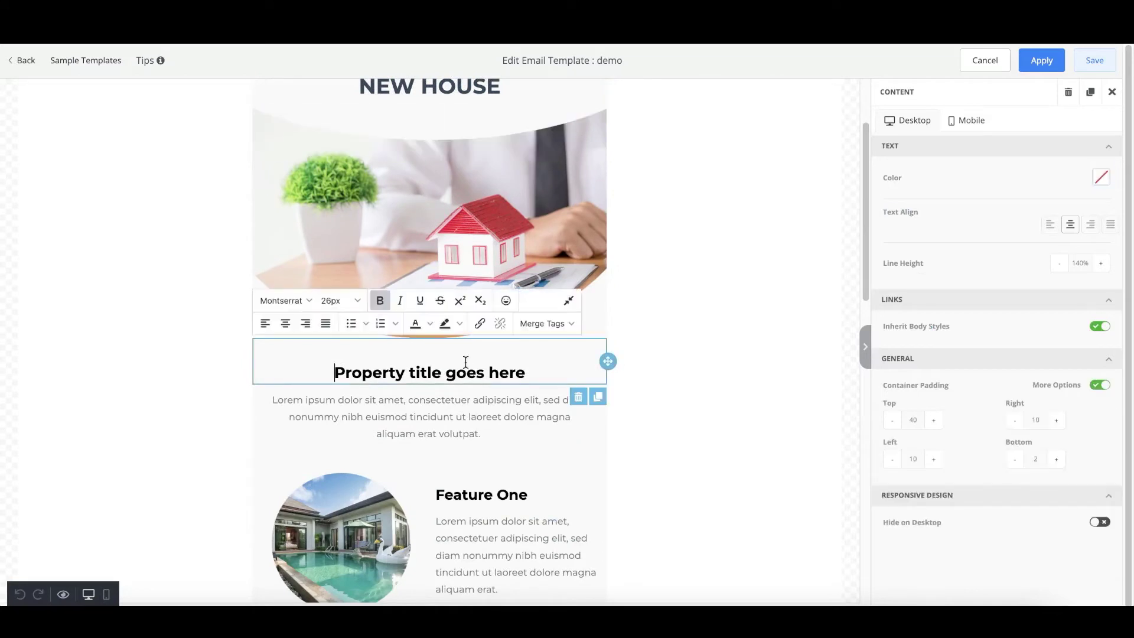
{"action": "left_click", "coordinate": [427, 405]}
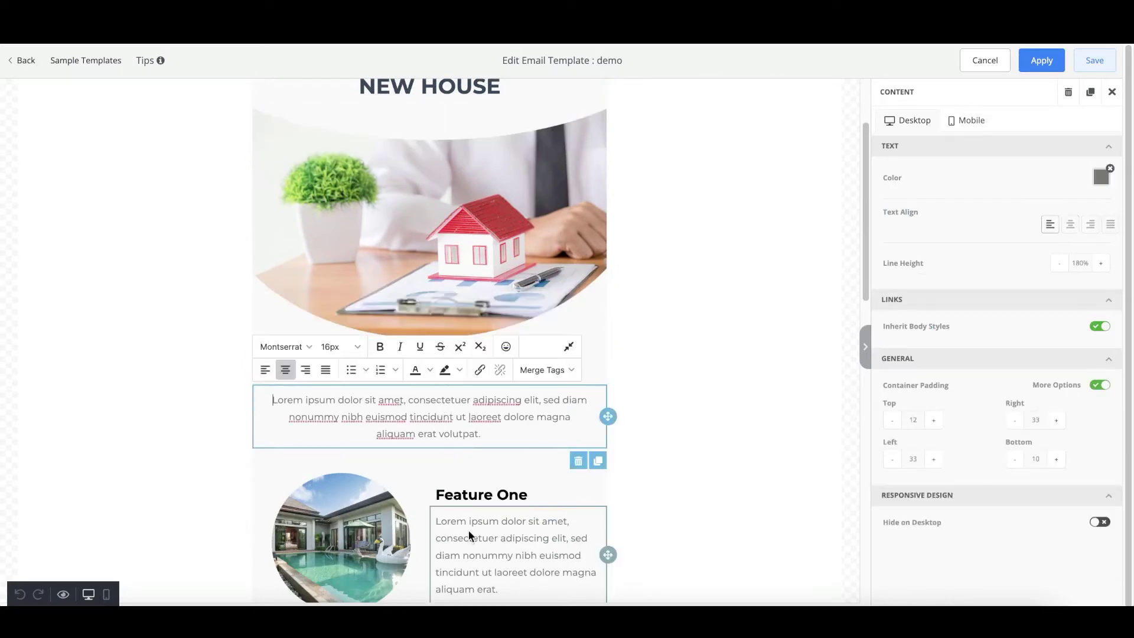
{"action": "left_click", "coordinate": [1042, 61]}
{"action": "left_click", "coordinate": [984, 60]}
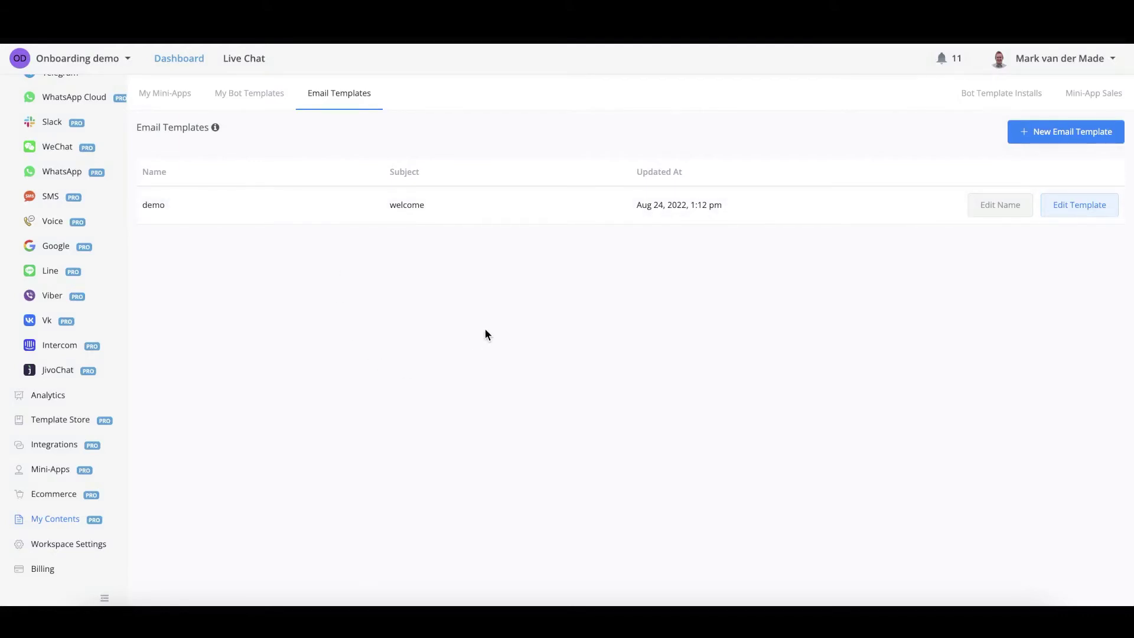
Step: Review the workspace profile settings, opening and cancelling the logo photo selection and checking the workspace name
{"action": "left_click", "coordinate": [67, 554]}
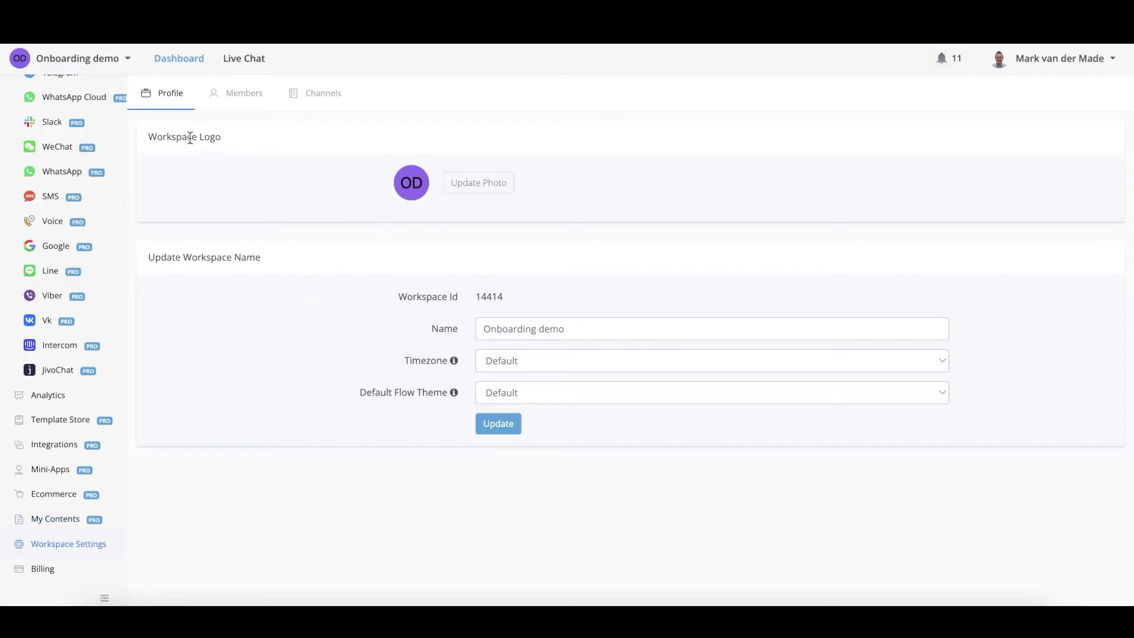
{"action": "left_click", "coordinate": [474, 187]}
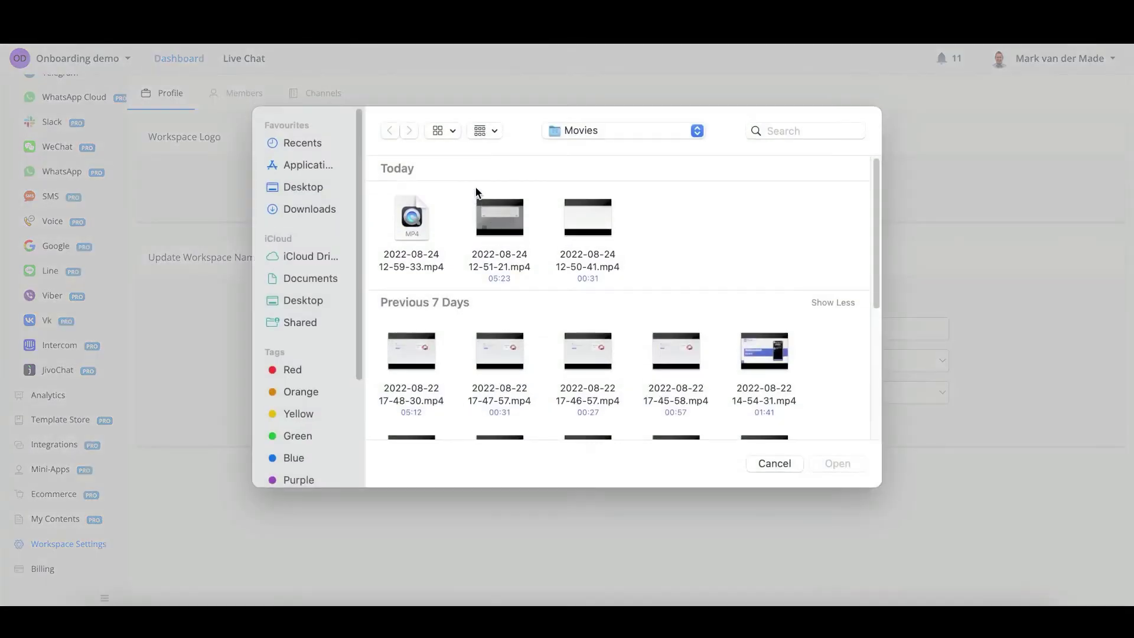
{"action": "left_click", "coordinate": [773, 463]}
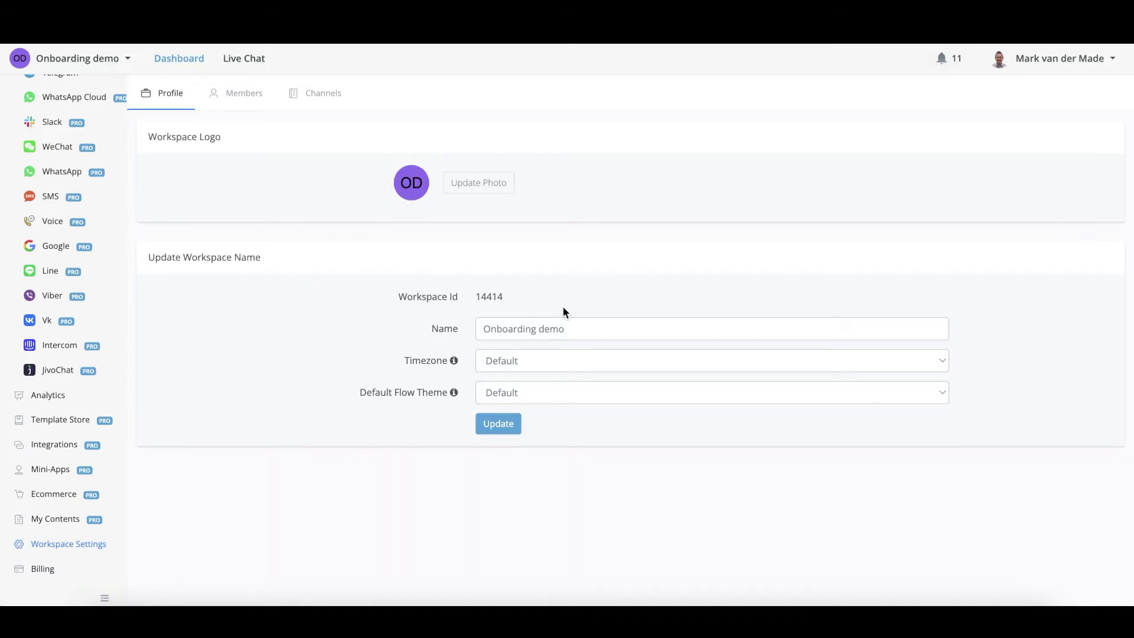
{"action": "triple_click", "coordinate": [582, 329]}
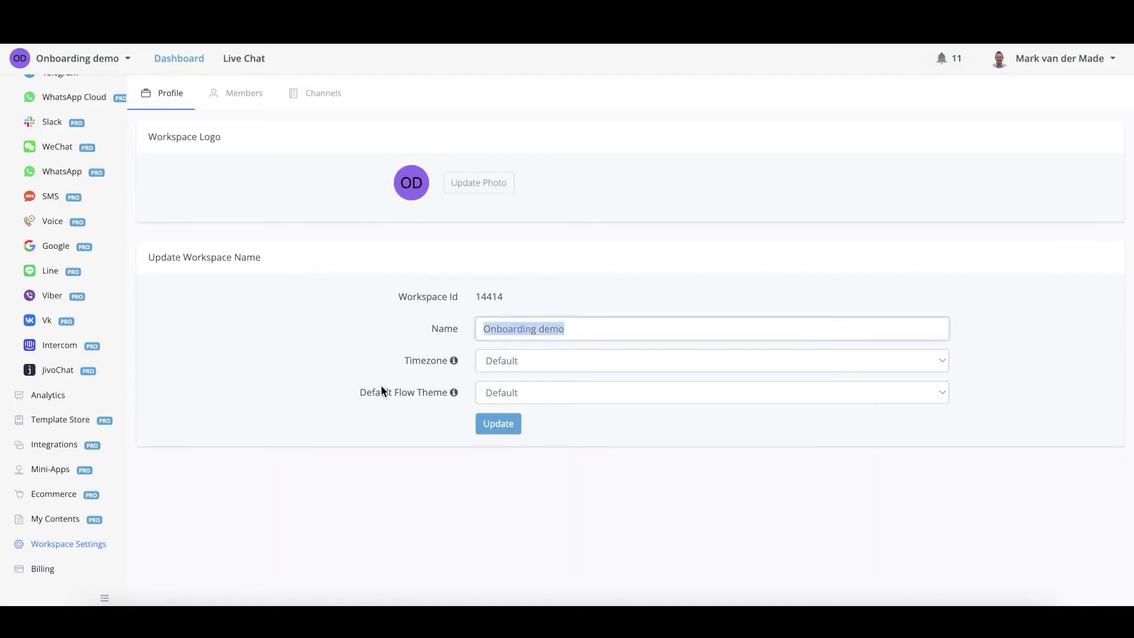
{"action": "left_click", "coordinate": [394, 343]}
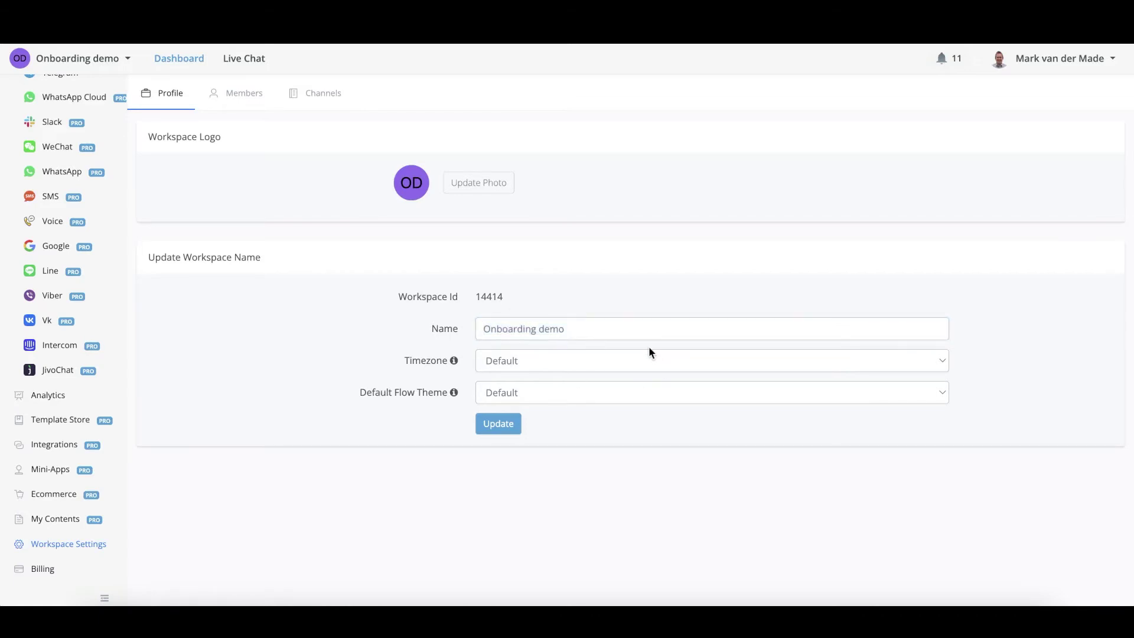
Step: Select (UTC+02:00) Bucharest as the workspace timezone and review the default flow theme options
{"action": "left_click", "coordinate": [603, 362]}
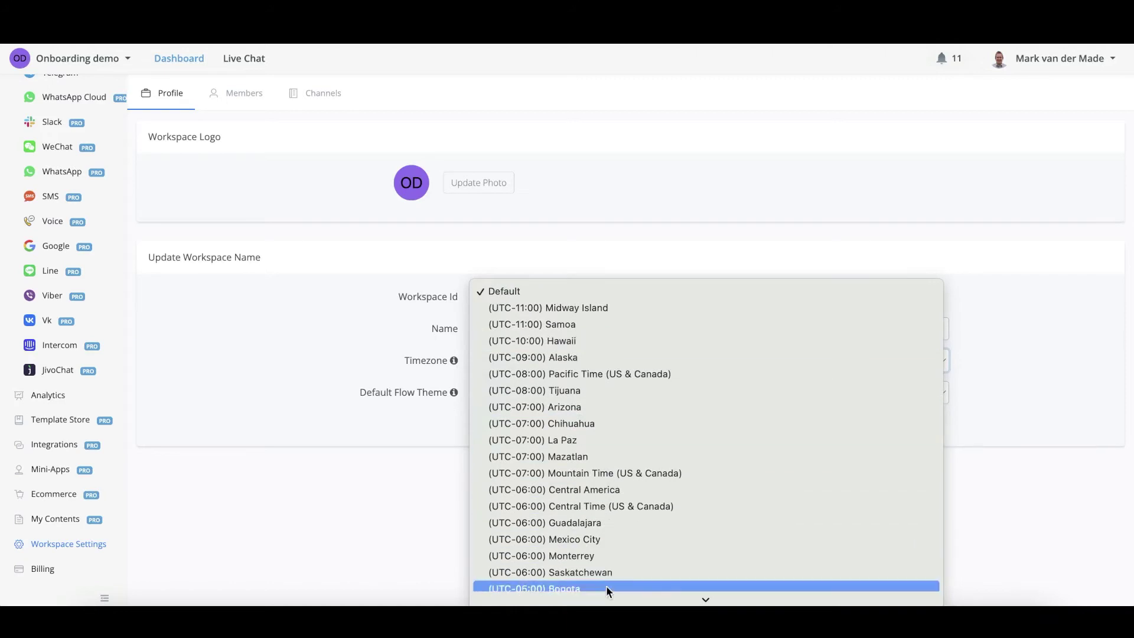
{"action": "scroll", "coordinate": [615, 502], "scroll_direction": "down", "scroll_amount": 10}
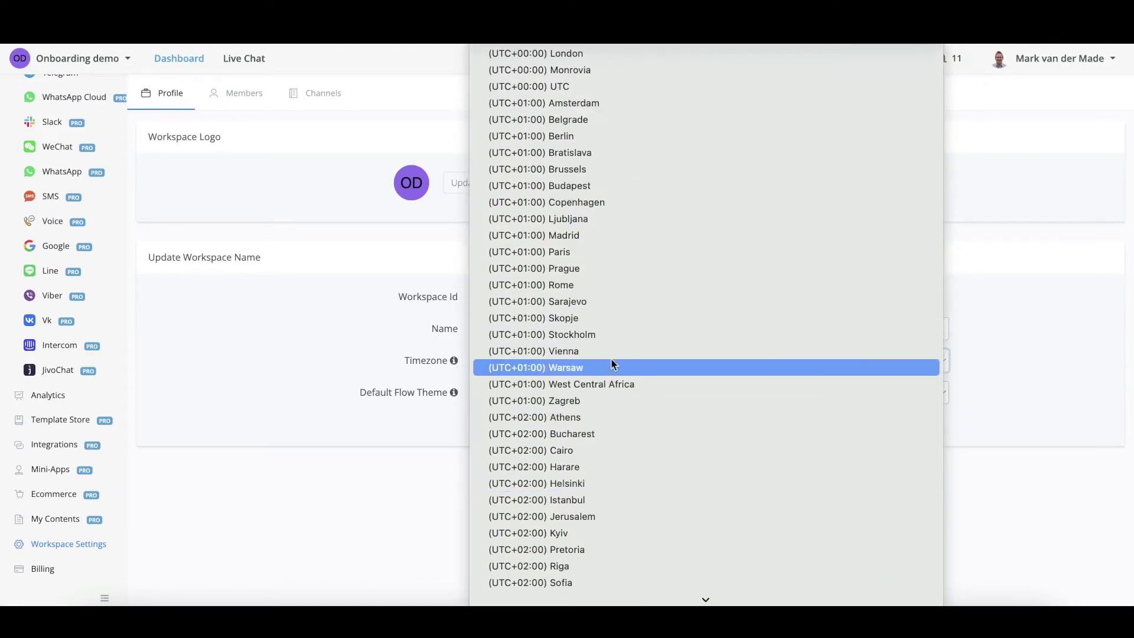
{"action": "left_click", "coordinate": [601, 434]}
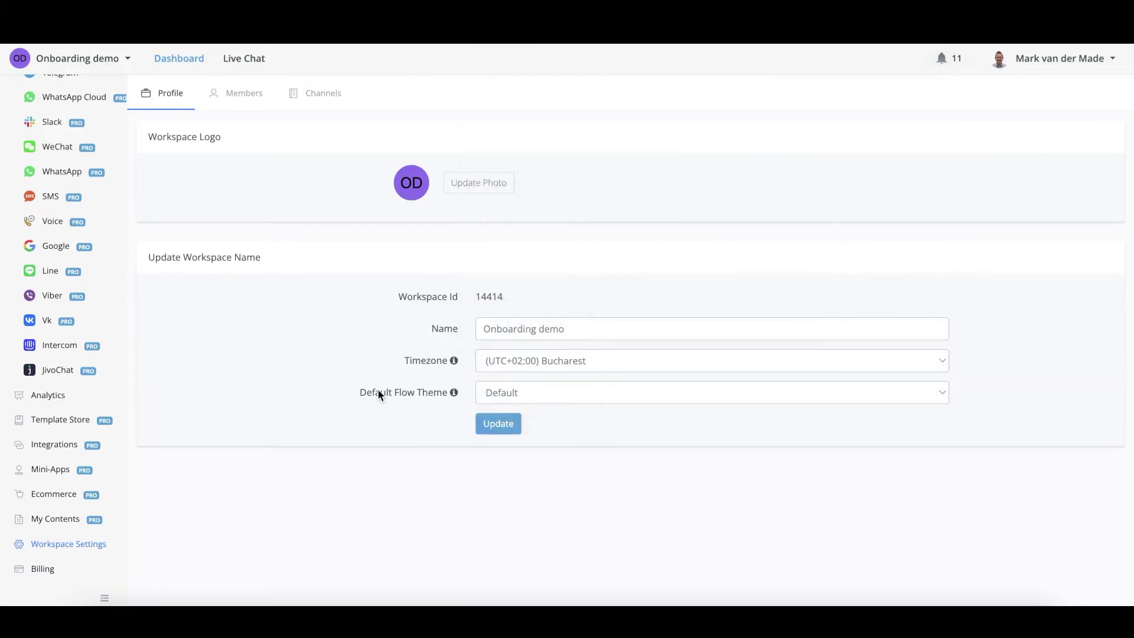
{"action": "left_click", "coordinate": [590, 394]}
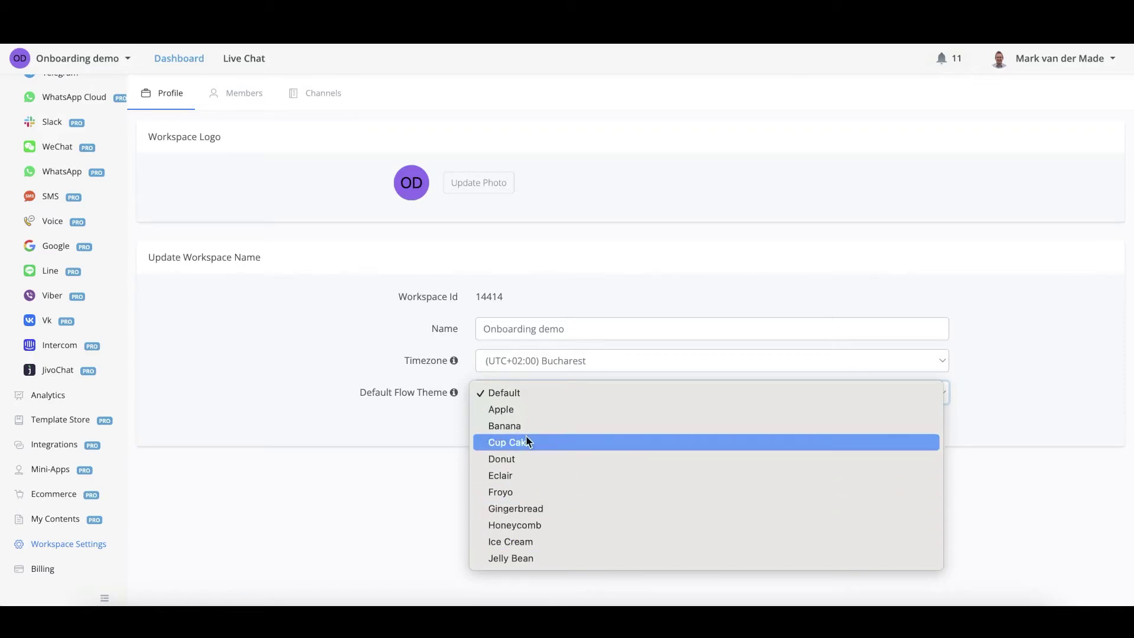
{"action": "left_click", "coordinate": [385, 474]}
Step: Review the member invitation form with its role options and the workspace's channel visibility settings
{"action": "left_click", "coordinate": [239, 96]}
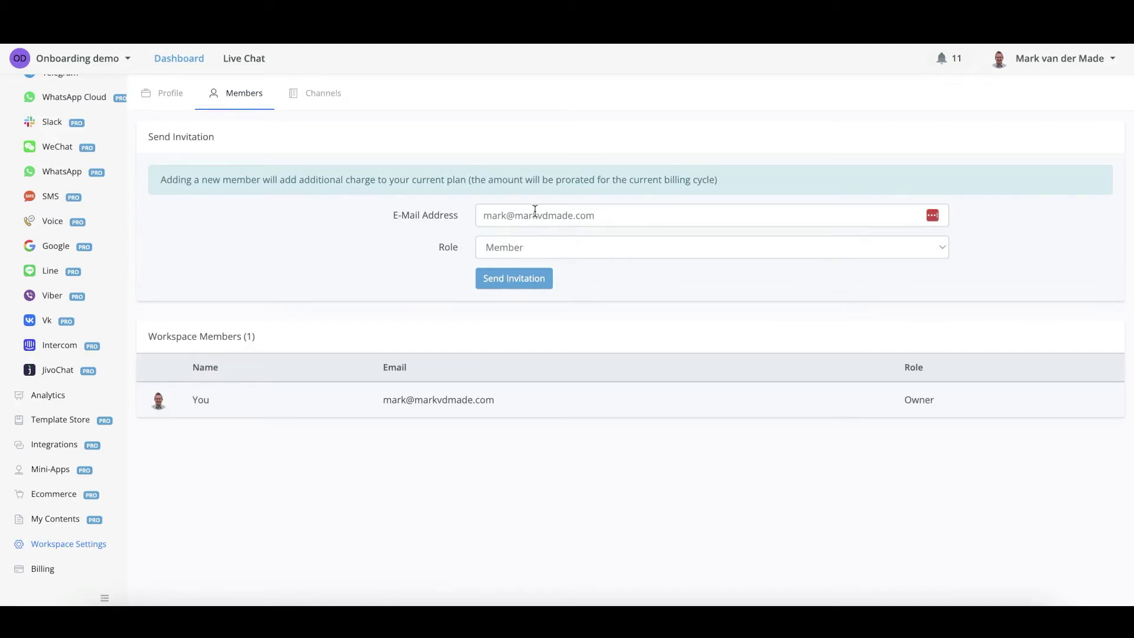
{"action": "left_click", "coordinate": [611, 248]}
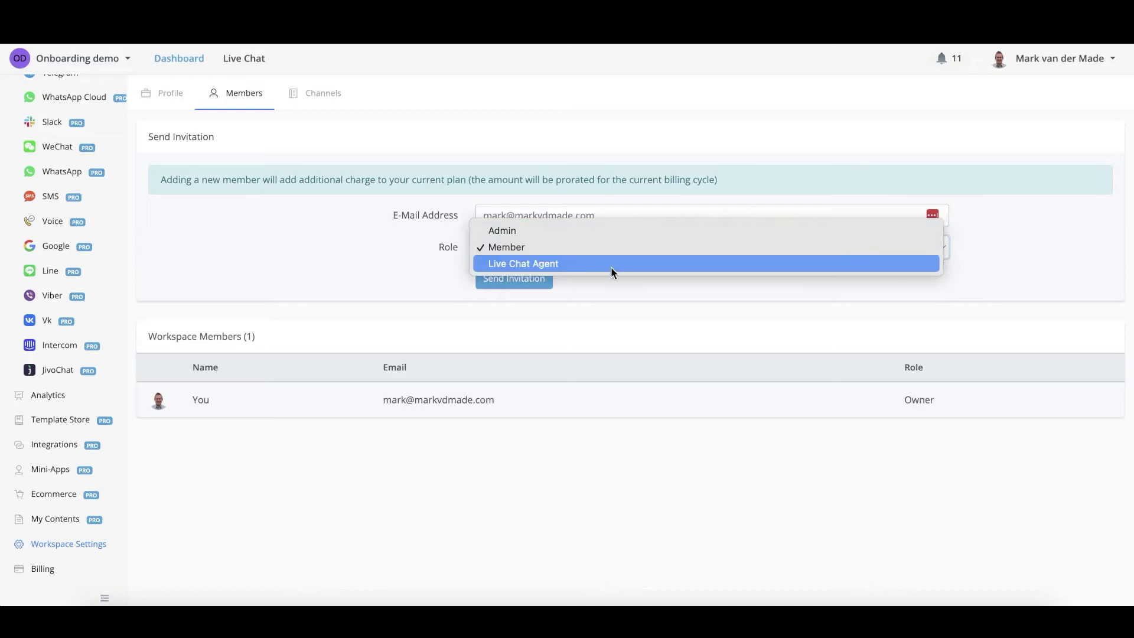
{"action": "left_click", "coordinate": [619, 307]}
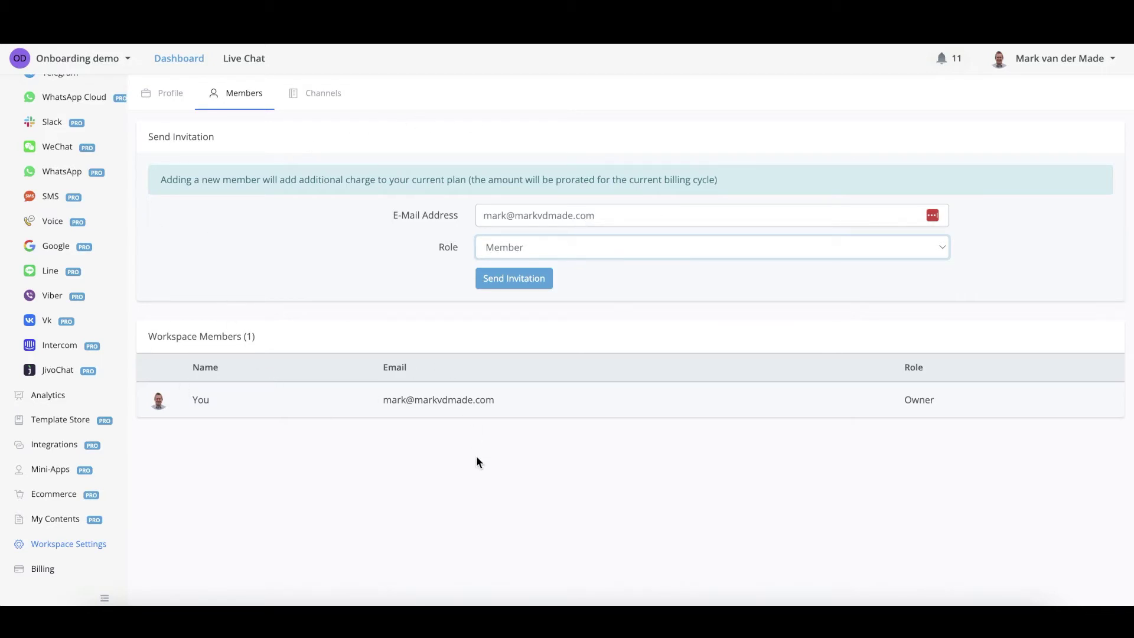
{"action": "left_click", "coordinate": [311, 92]}
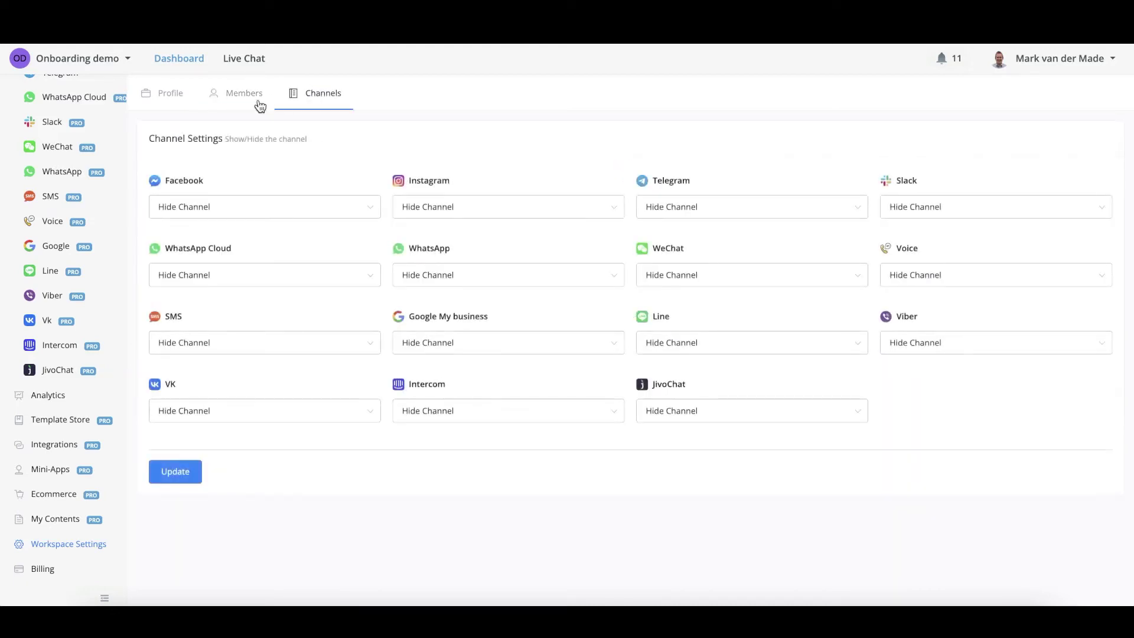
Step: Set the Facebook and Instagram channels to Show Channel in the workspace's channel settings
{"action": "left_click", "coordinate": [251, 211]}
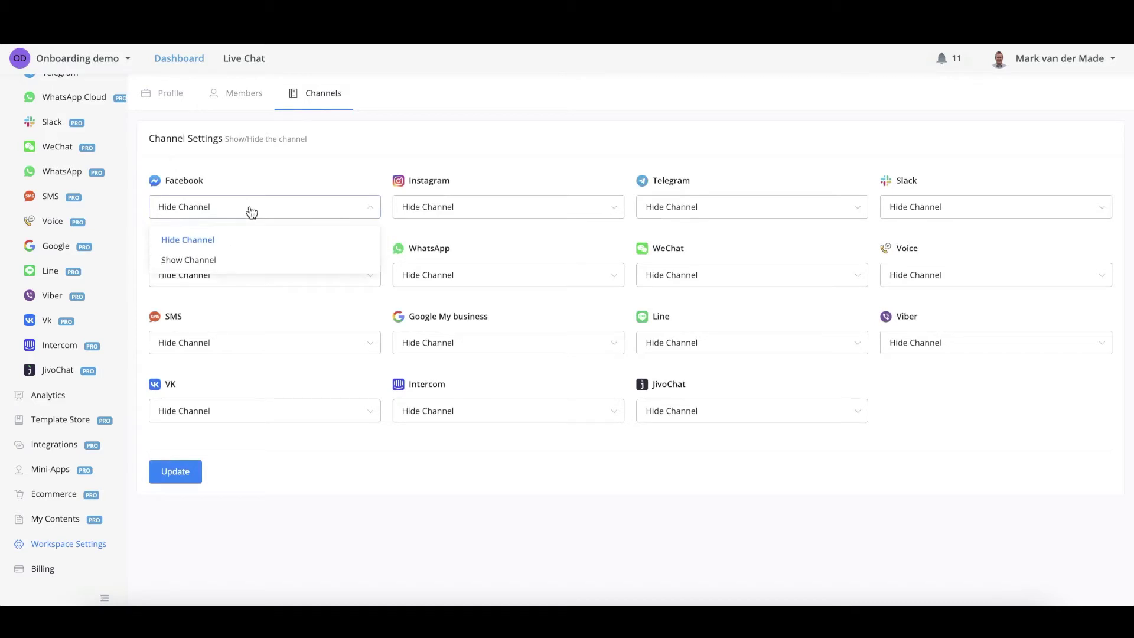
{"action": "left_click", "coordinate": [234, 254]}
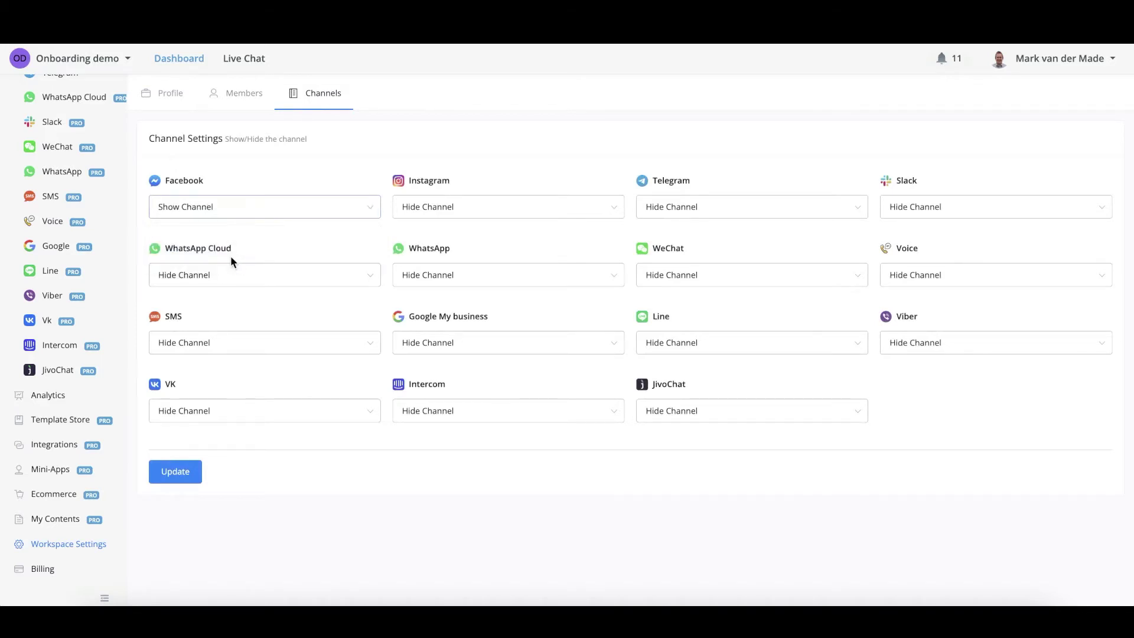
{"action": "left_click", "coordinate": [470, 207]}
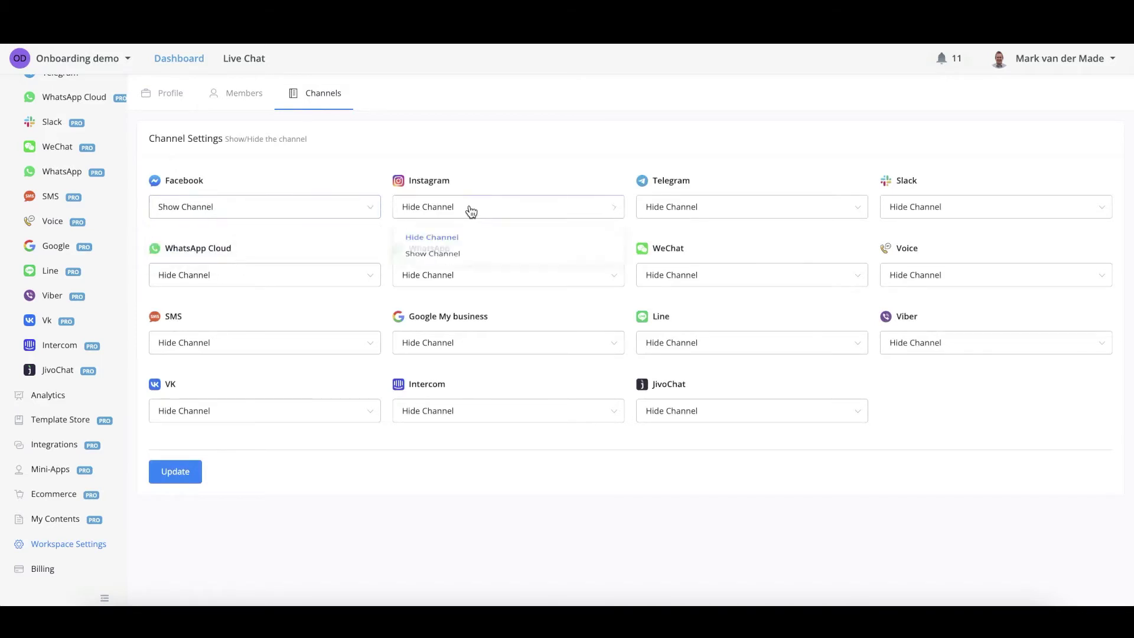
{"action": "left_click", "coordinate": [471, 255]}
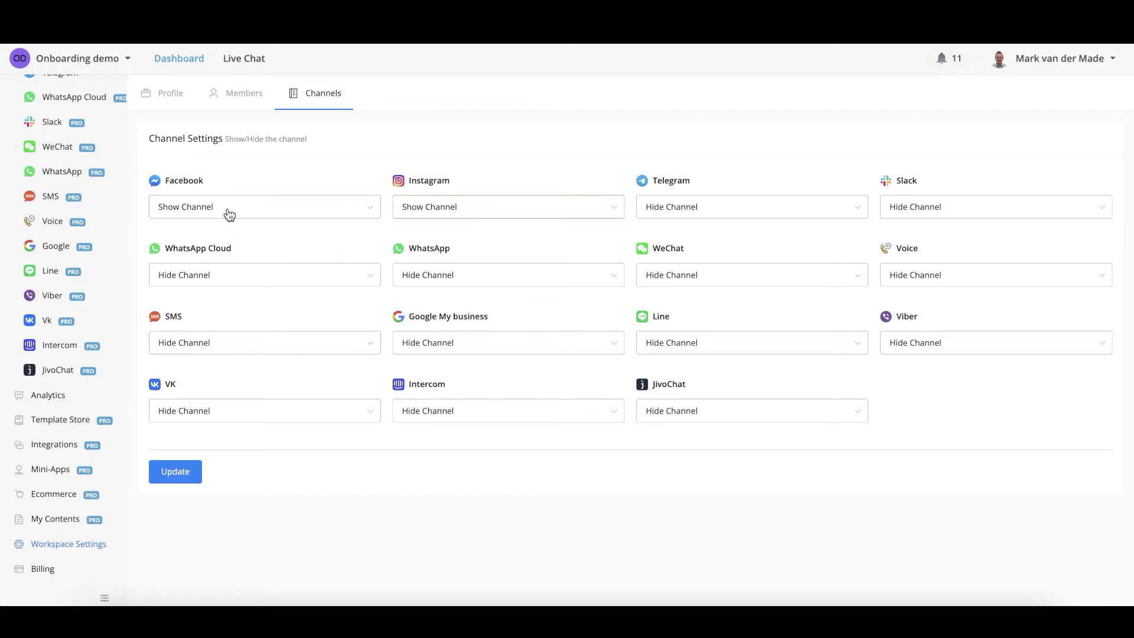
Step: Review the workspace billing pages, covering the subscription plans, the payment method form and the extra billing information for invoices
{"action": "scroll", "coordinate": [83, 248], "scroll_direction": "up", "scroll_amount": 3}
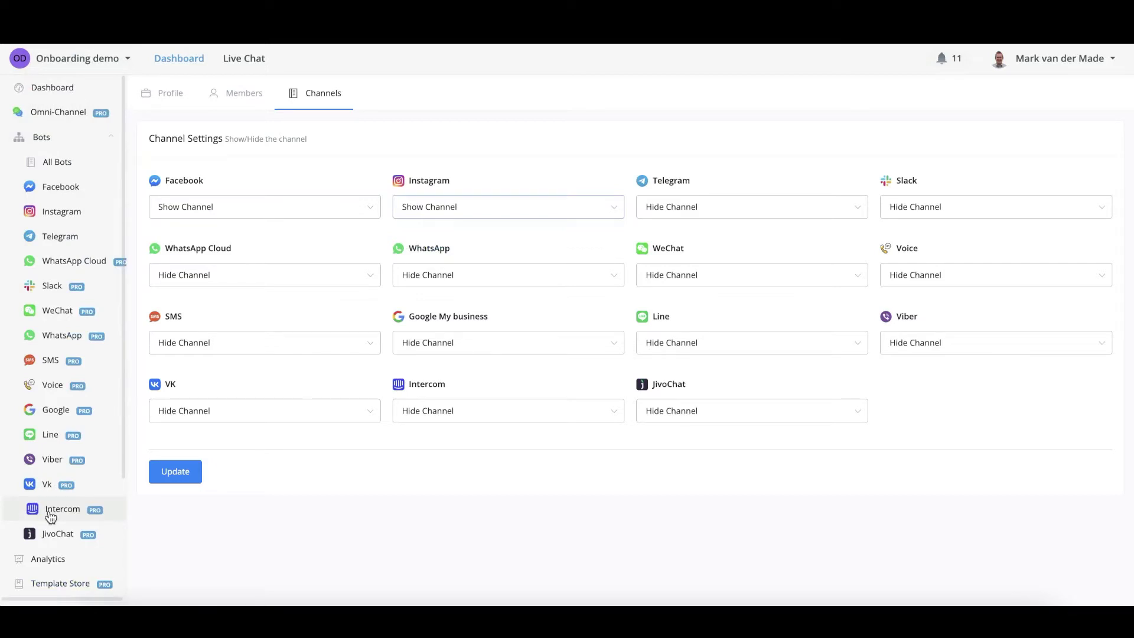
{"action": "scroll", "coordinate": [50, 517], "scroll_direction": "down", "scroll_amount": 3}
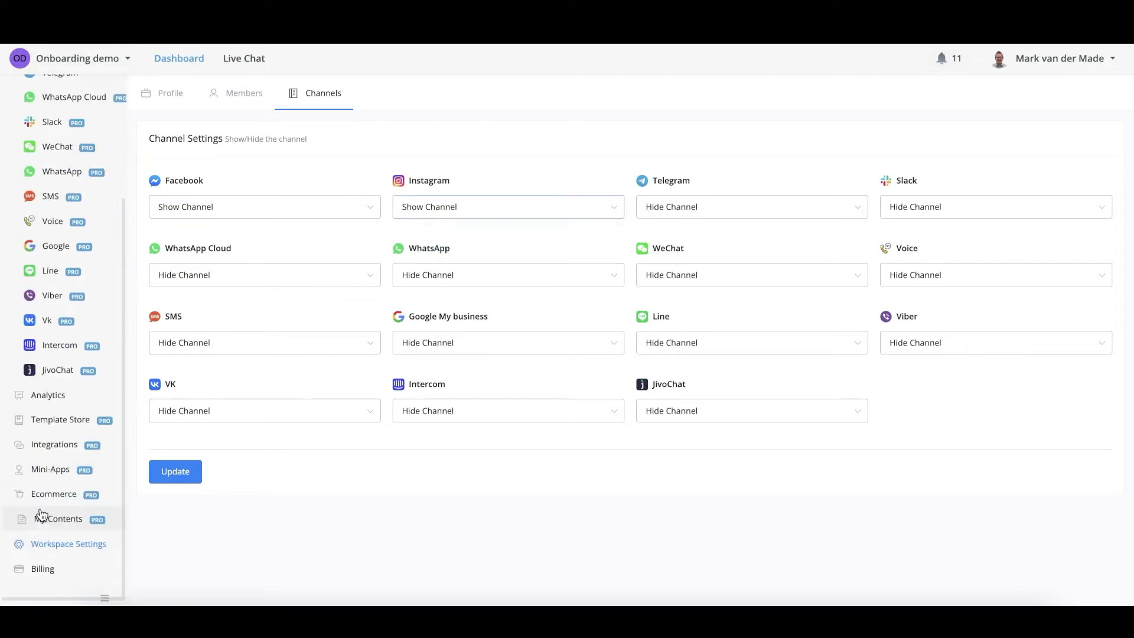
{"action": "left_click", "coordinate": [46, 569]}
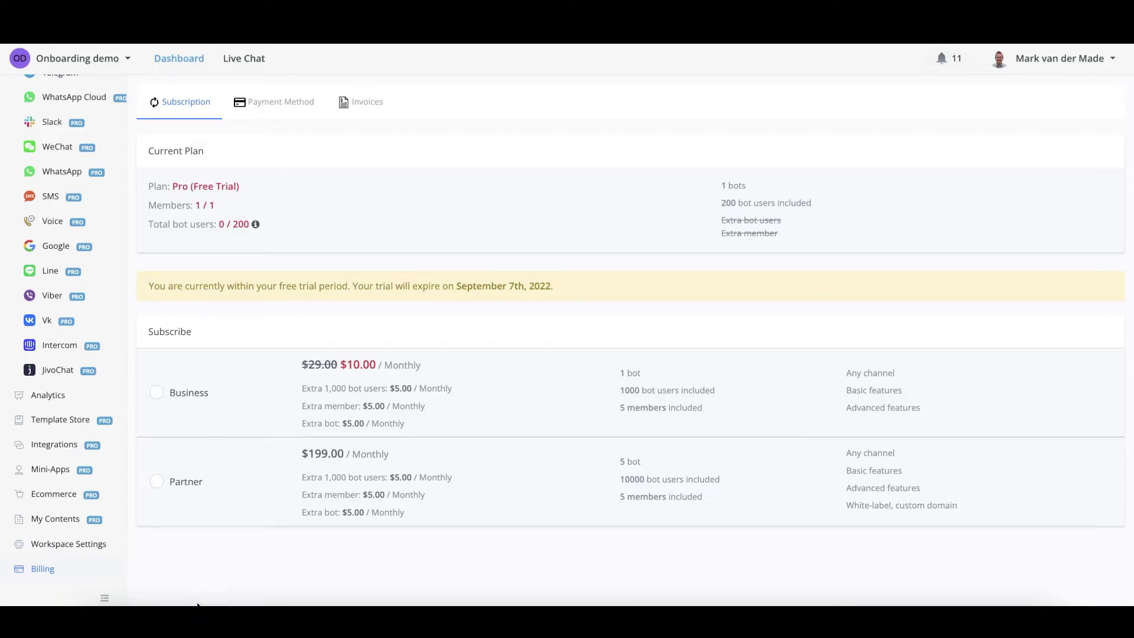
{"action": "left_click", "coordinate": [283, 102]}
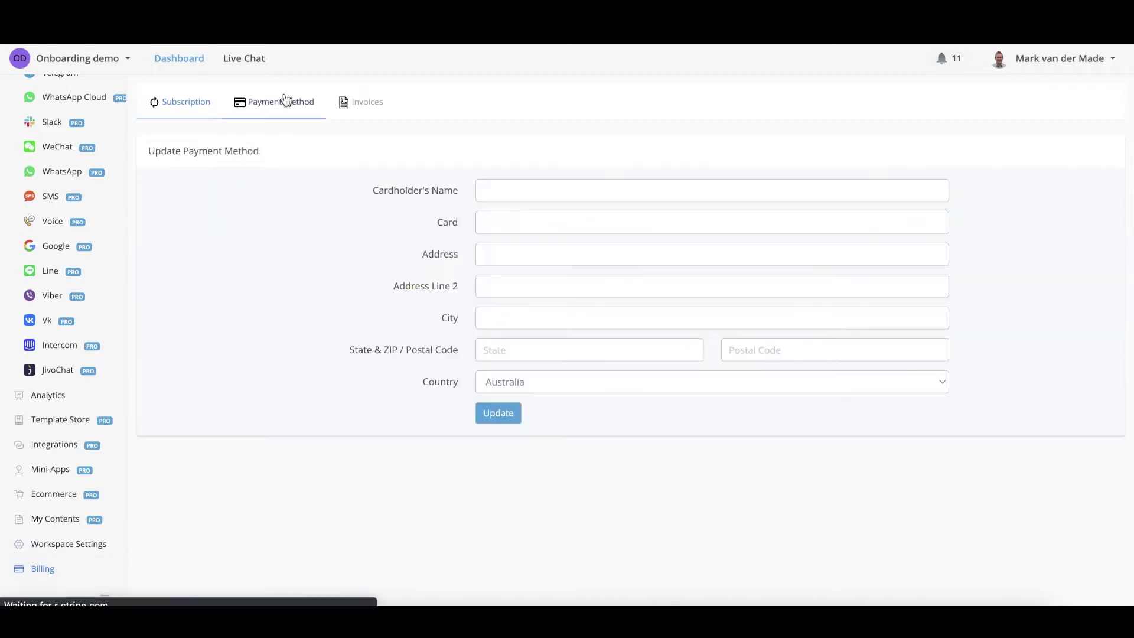
{"action": "left_click", "coordinate": [369, 101]}
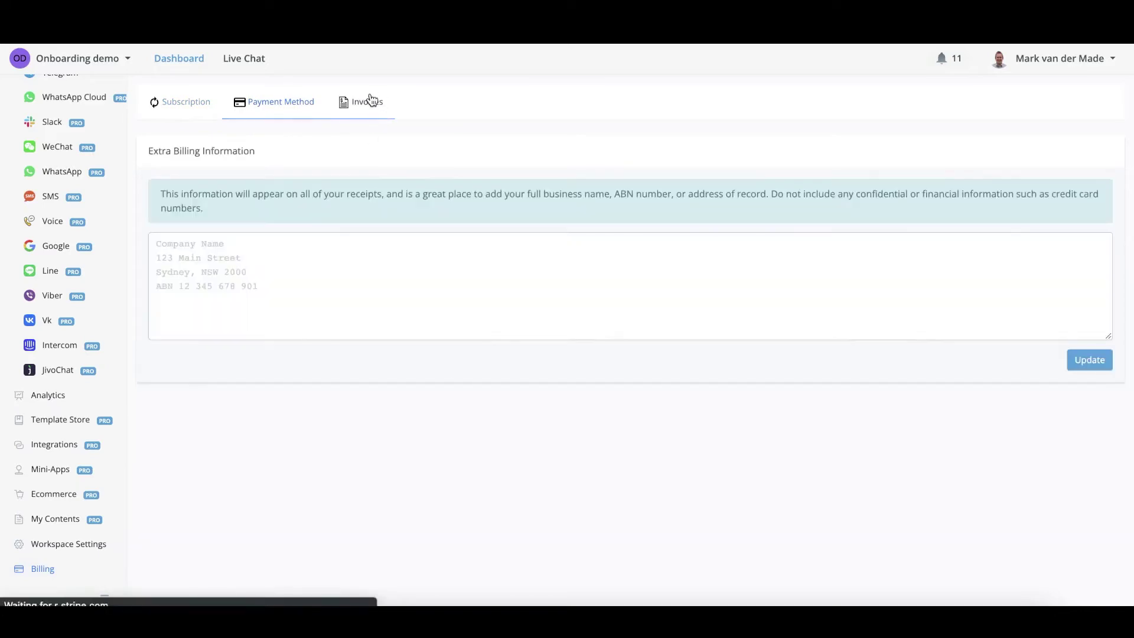
{"action": "left_click", "coordinate": [306, 314]}
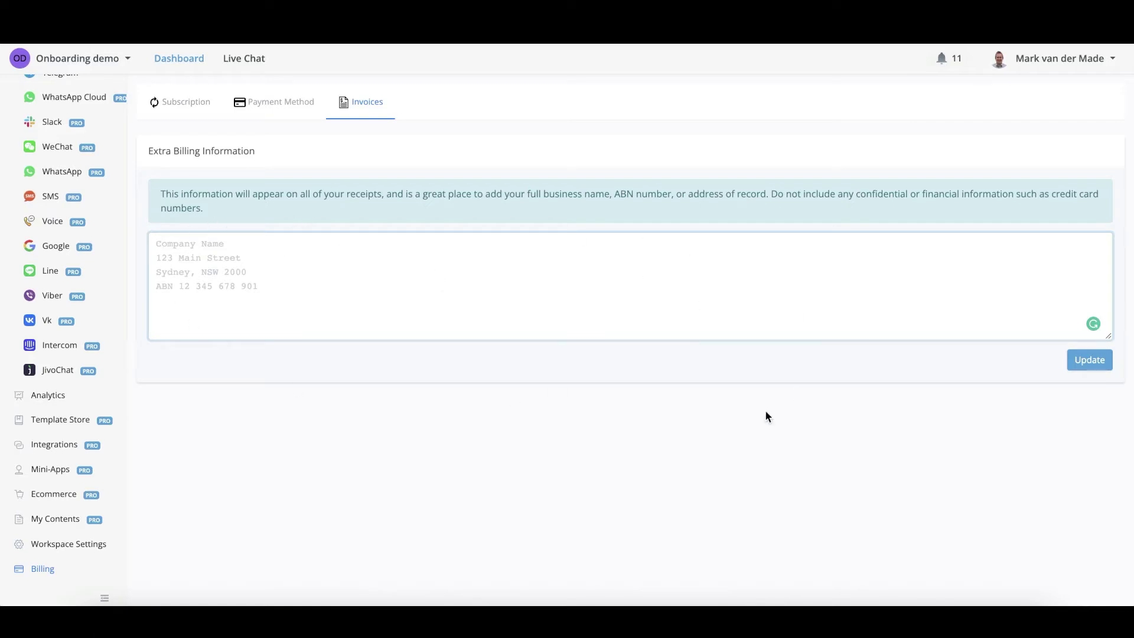
{"action": "left_click", "coordinate": [551, 379]}
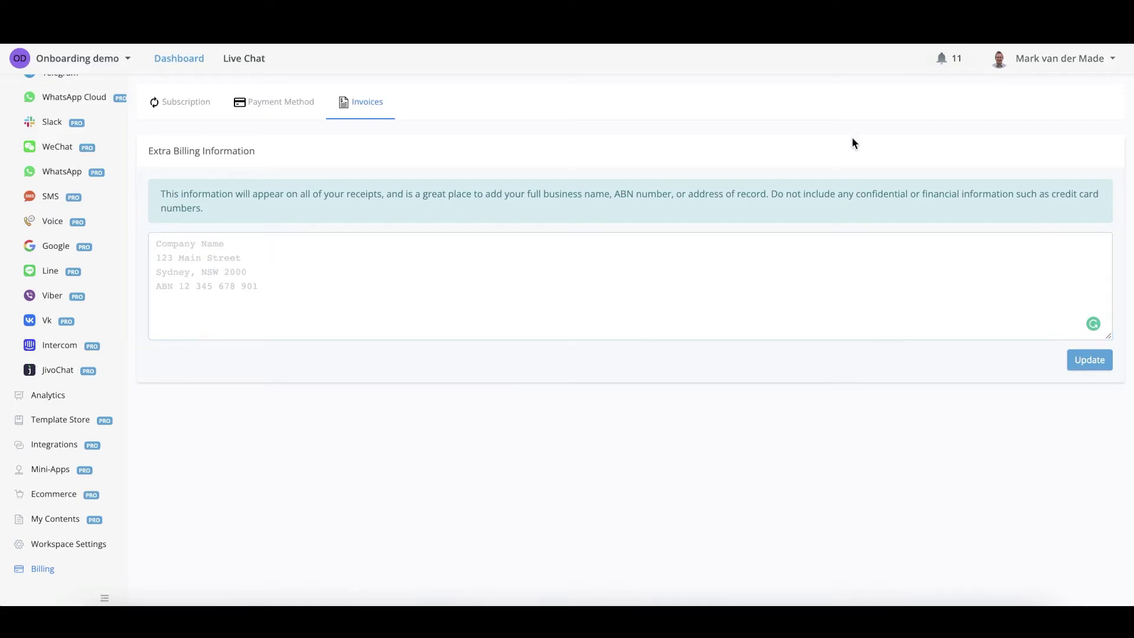
Step: Review the personal account settings, covering the profile, the workspace creation form and list, and the password and two-factor security options
{"action": "left_click", "coordinate": [1075, 66]}
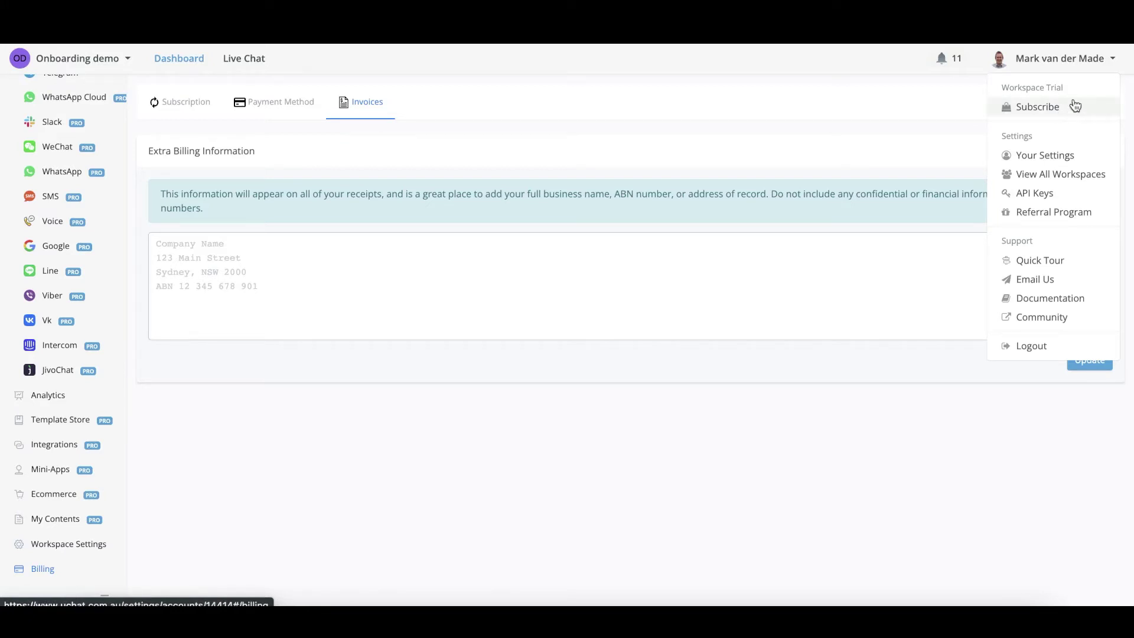
{"action": "left_click", "coordinate": [1052, 158]}
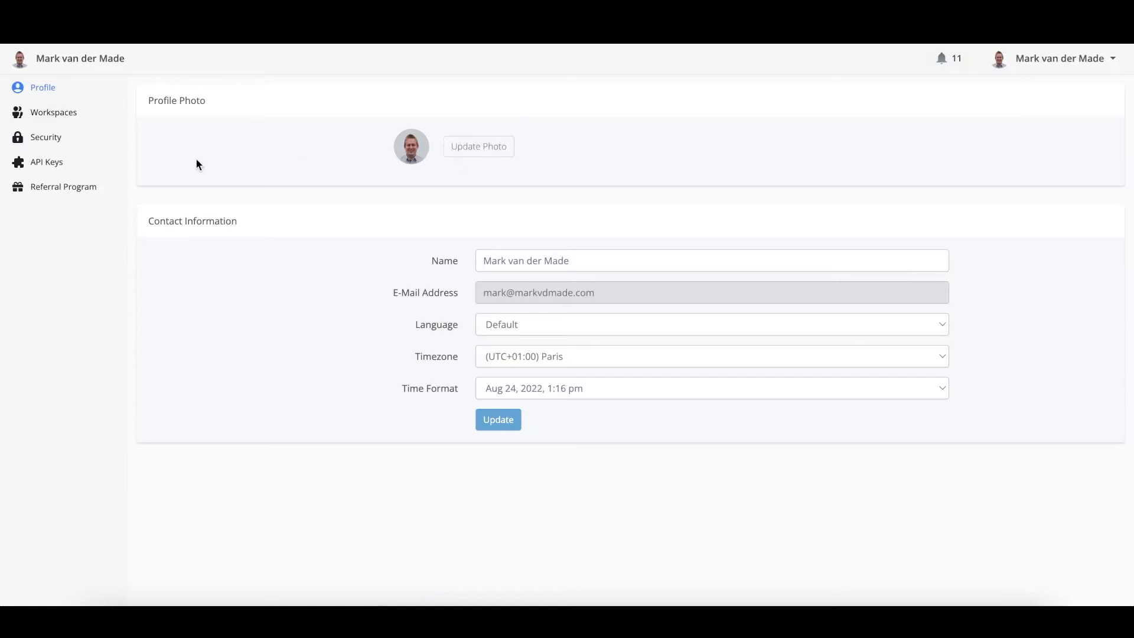
{"action": "left_click", "coordinate": [55, 114]}
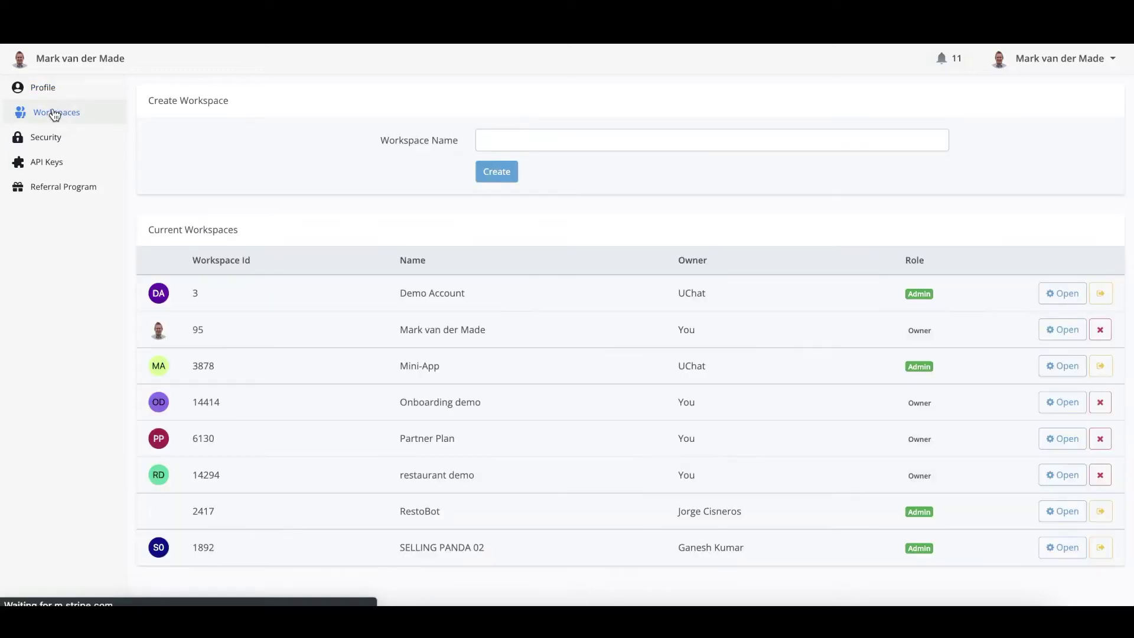
{"action": "left_click", "coordinate": [51, 136]}
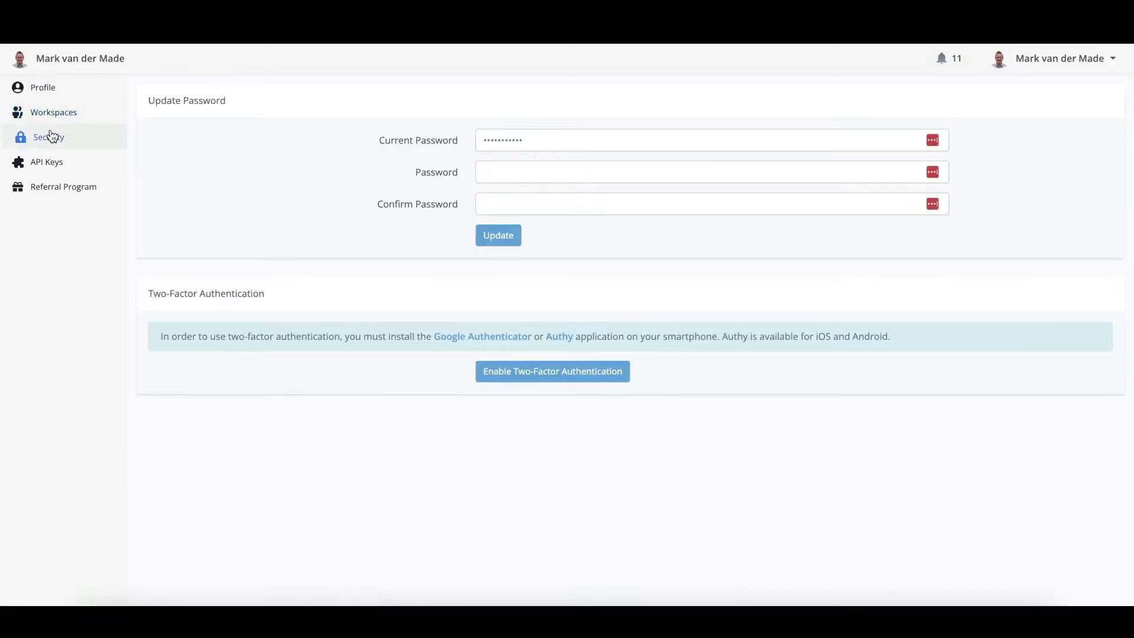
{"action": "left_click", "coordinate": [53, 112]}
{"action": "left_click", "coordinate": [558, 147]}
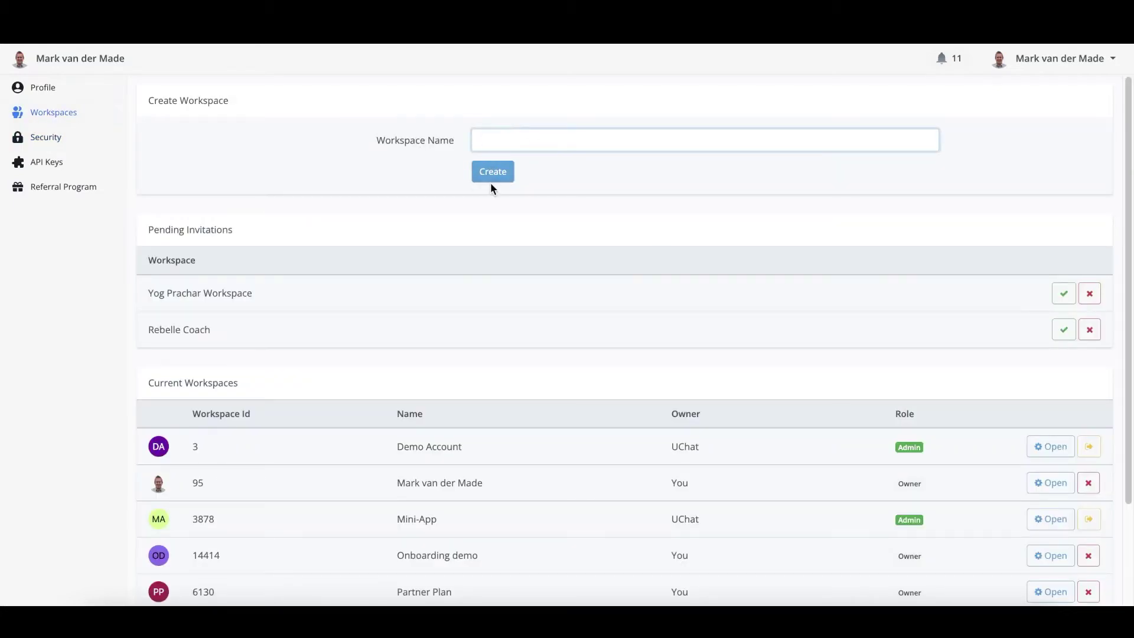
{"action": "left_click", "coordinate": [46, 146]}
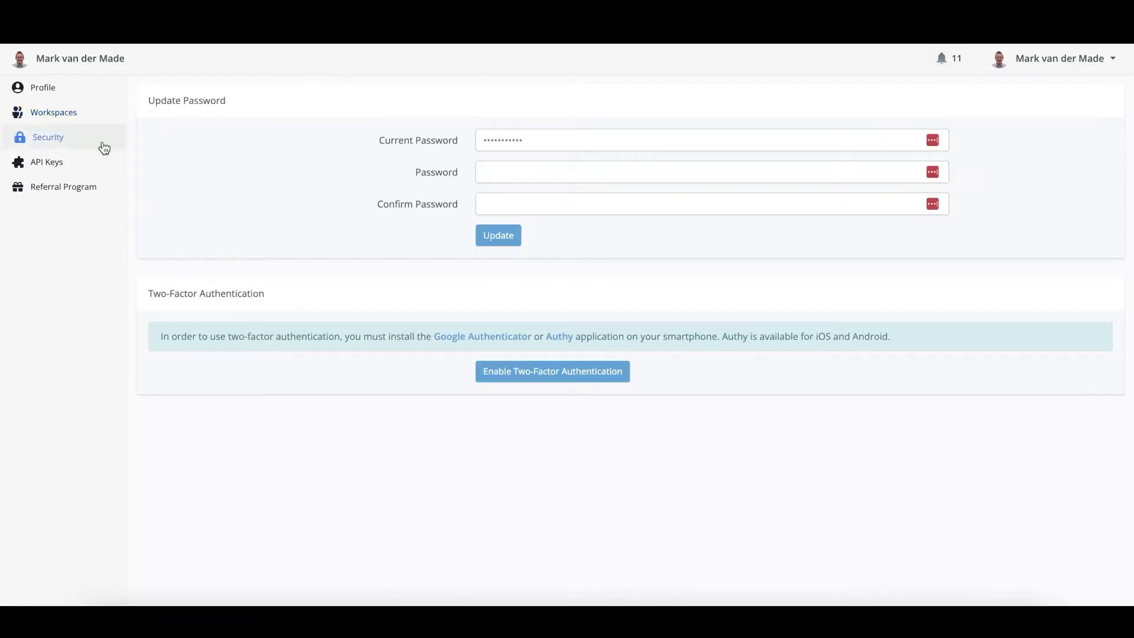
Step: Examine the API token creation form and the list of existing API tokens in the account settings
{"action": "left_click", "coordinate": [19, 163]}
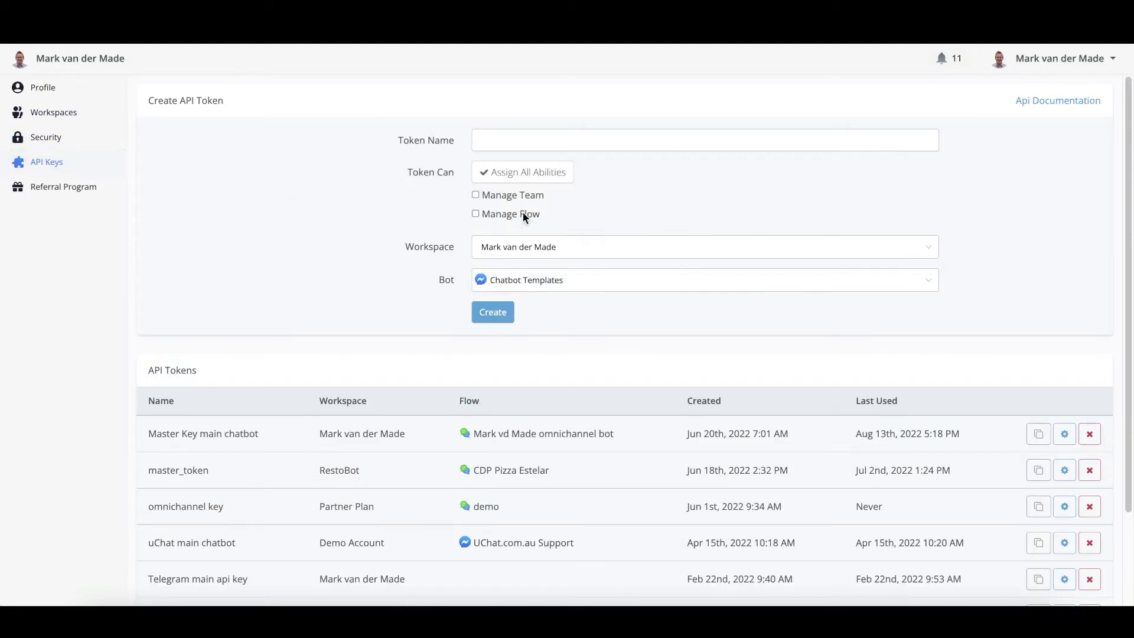
{"action": "scroll", "coordinate": [524, 217], "scroll_direction": "down", "scroll_amount": 2}
{"action": "scroll", "coordinate": [537, 204], "scroll_direction": "up", "scroll_amount": 2}
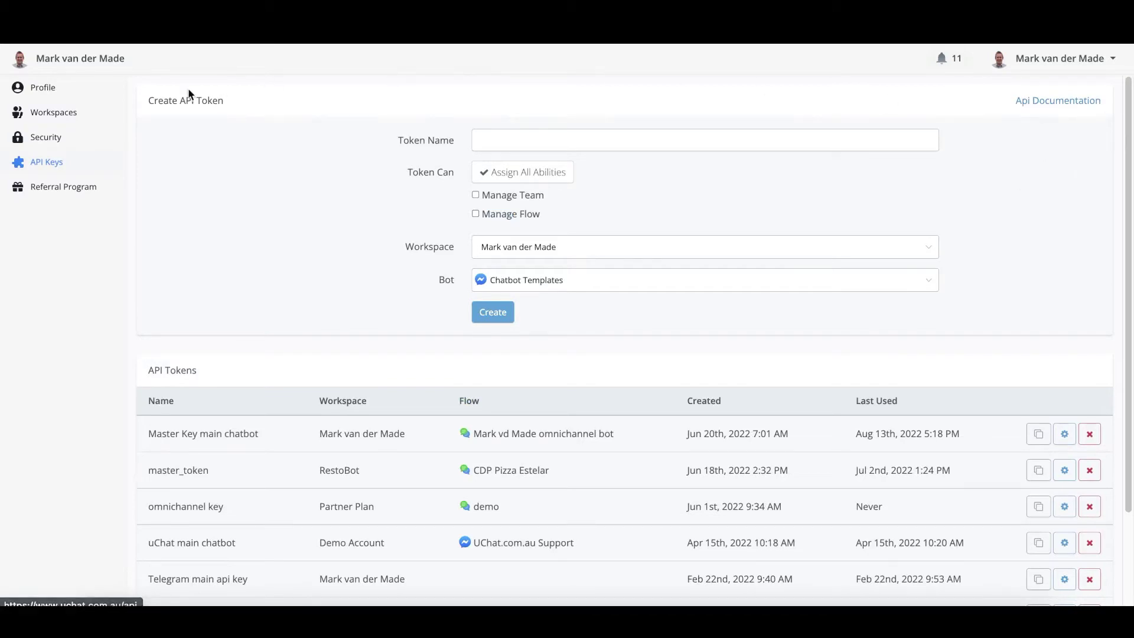
Step: Review the referral program's sharing links, its logo, banner and video assets, the click and sales statistics, and the payouts
{"action": "left_click", "coordinate": [47, 187]}
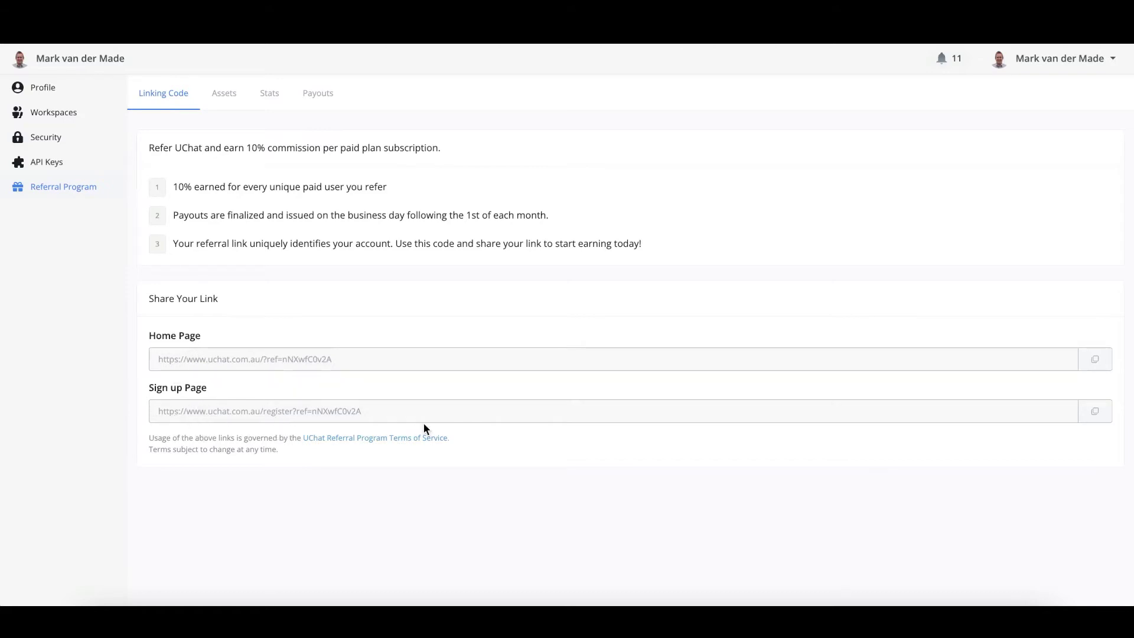
{"action": "left_click", "coordinate": [229, 96]}
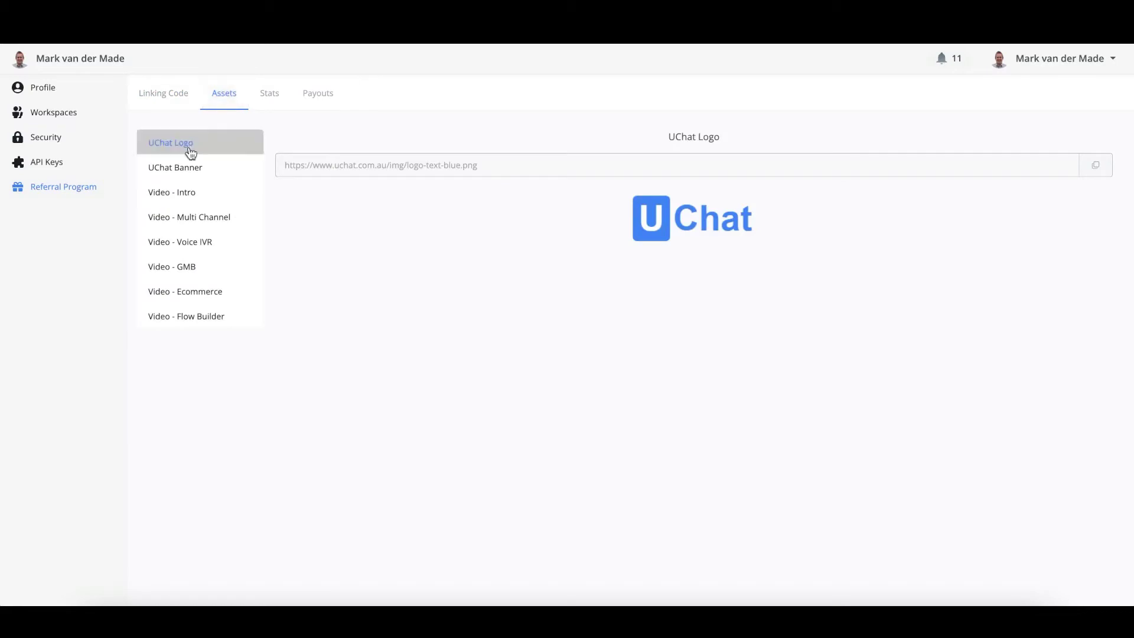
{"action": "left_click", "coordinate": [175, 140]}
{"action": "left_click", "coordinate": [177, 178]}
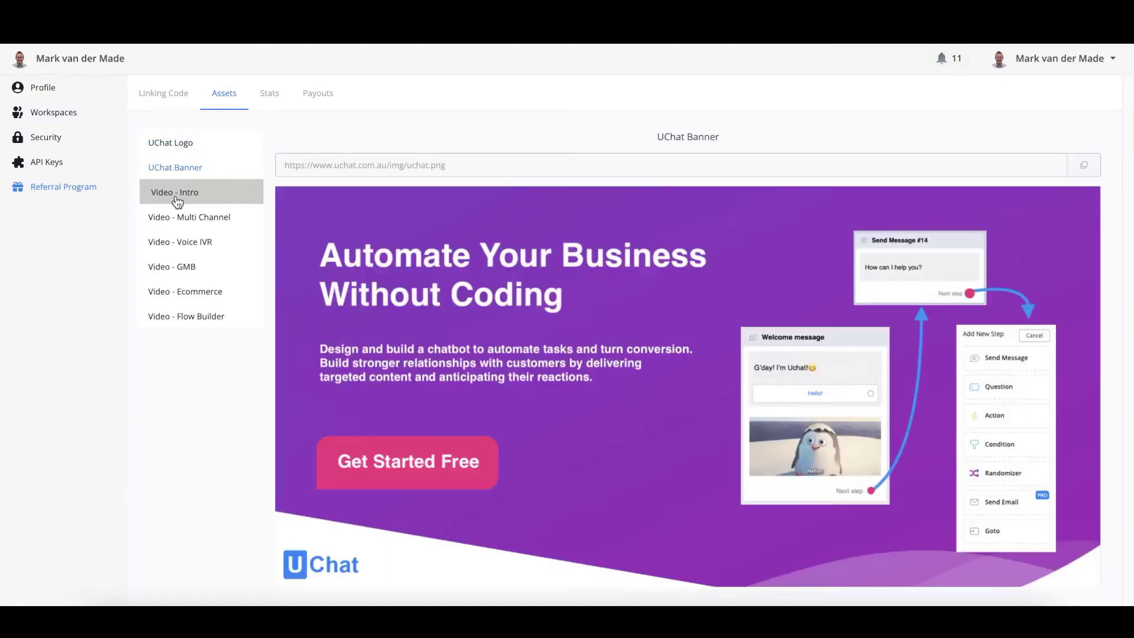
{"action": "left_click", "coordinate": [176, 199]}
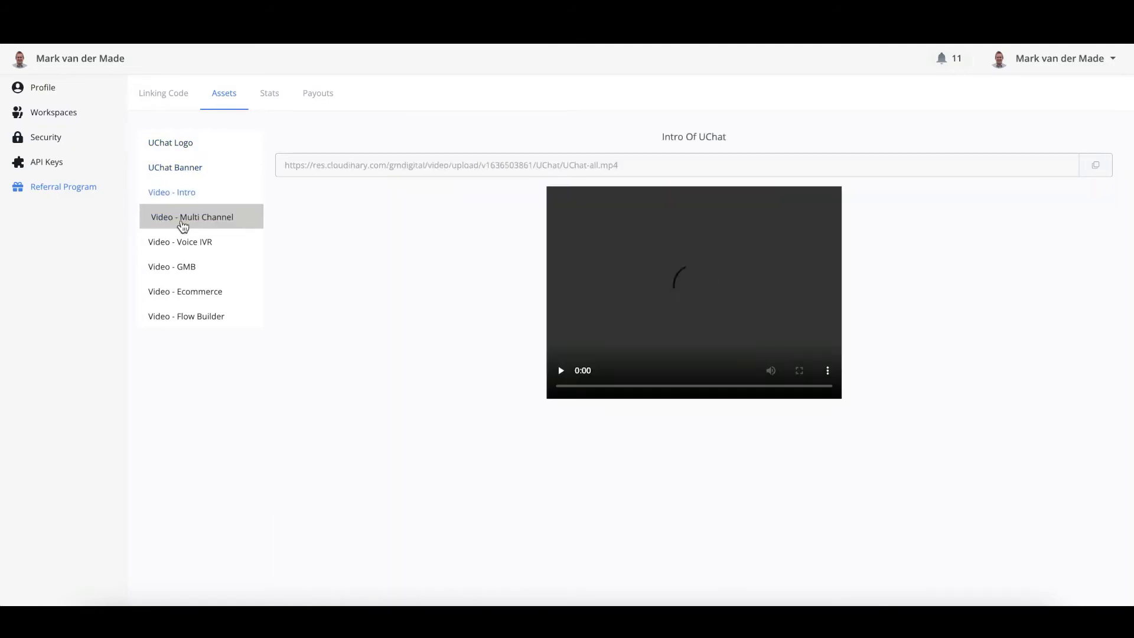
{"action": "left_click", "coordinate": [183, 224]}
{"action": "left_click", "coordinate": [180, 246]}
{"action": "left_click", "coordinate": [181, 270]}
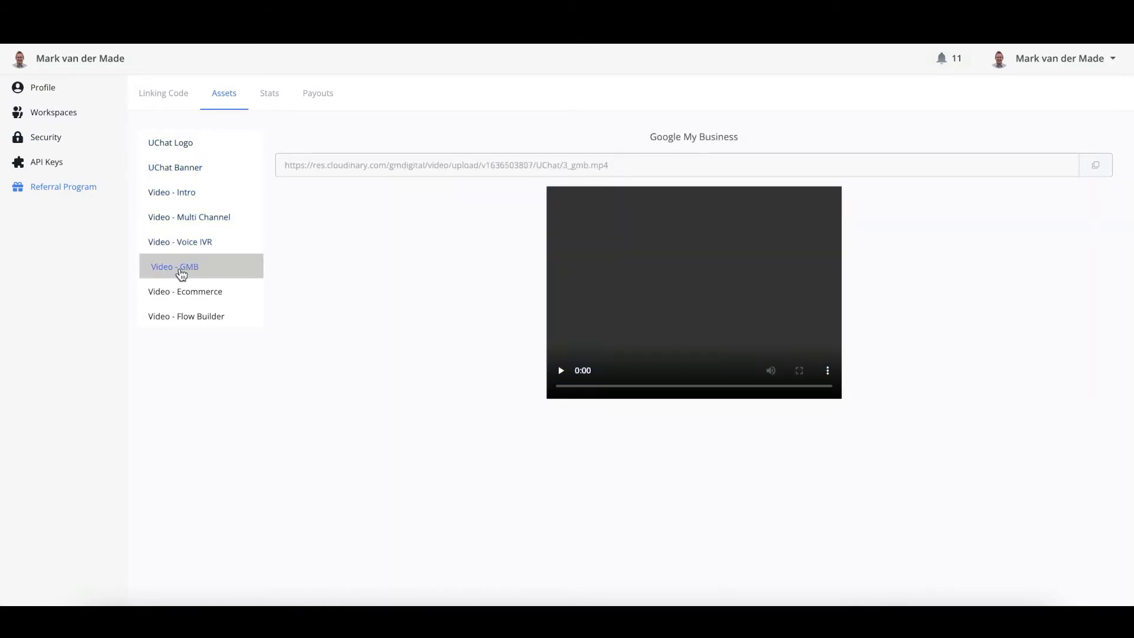
{"action": "left_click", "coordinate": [171, 298]}
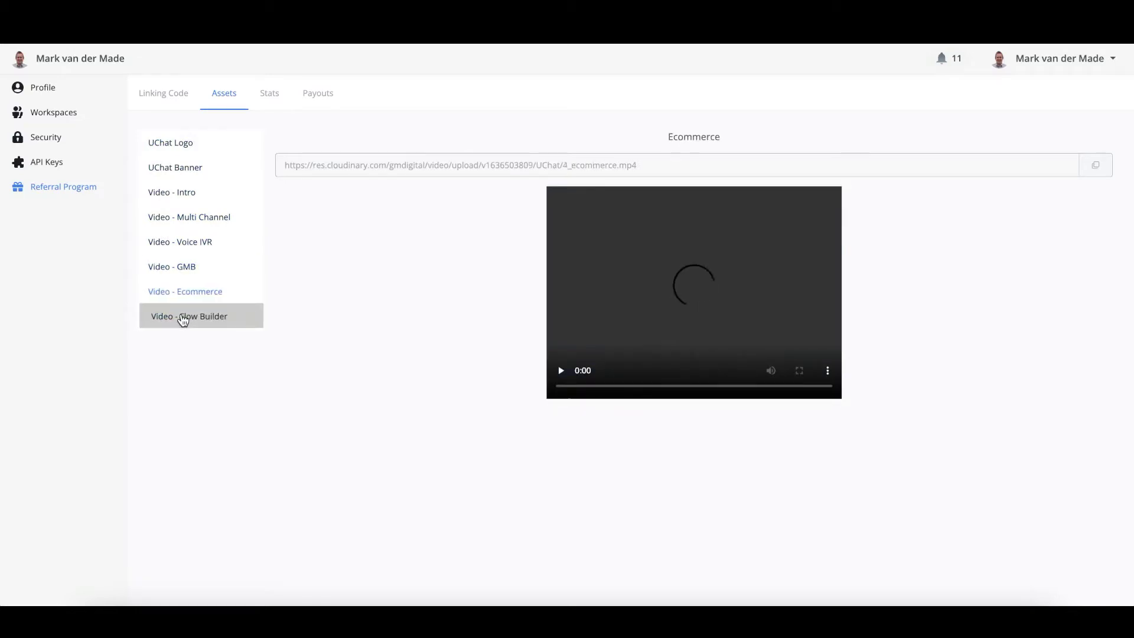
{"action": "left_click", "coordinate": [183, 318]}
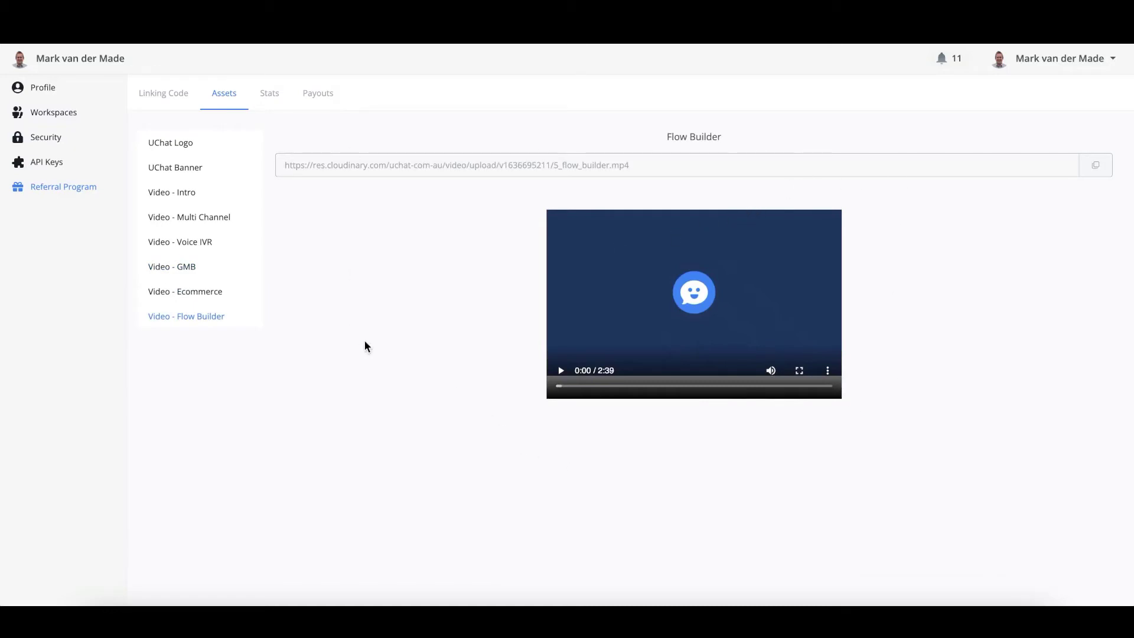
{"action": "left_click", "coordinate": [269, 92]}
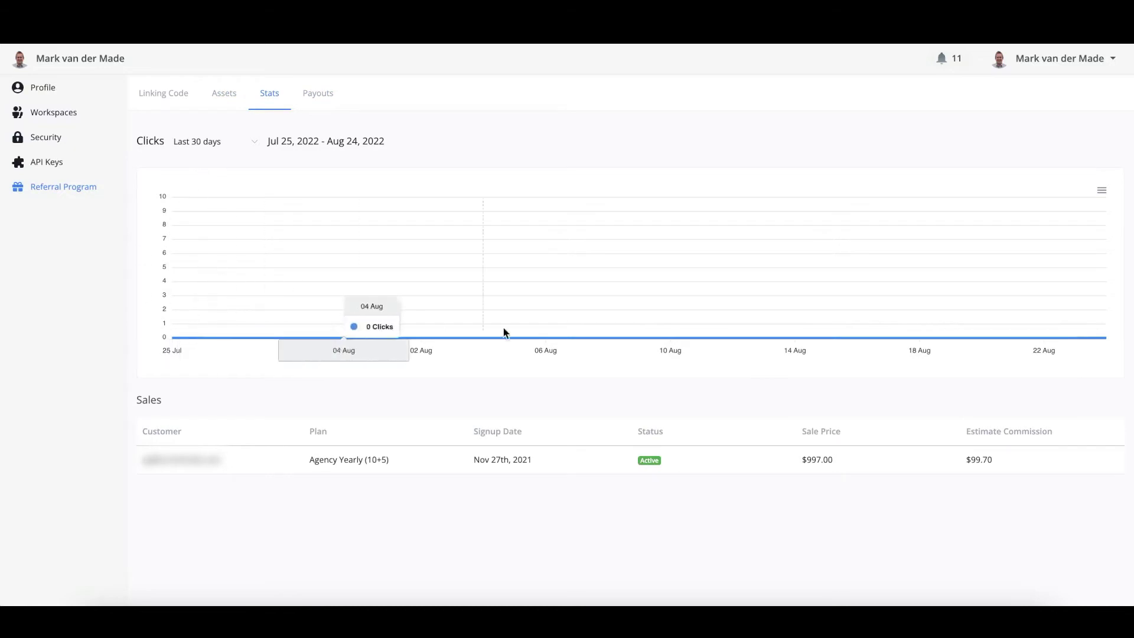
{"action": "left_click", "coordinate": [299, 98]}
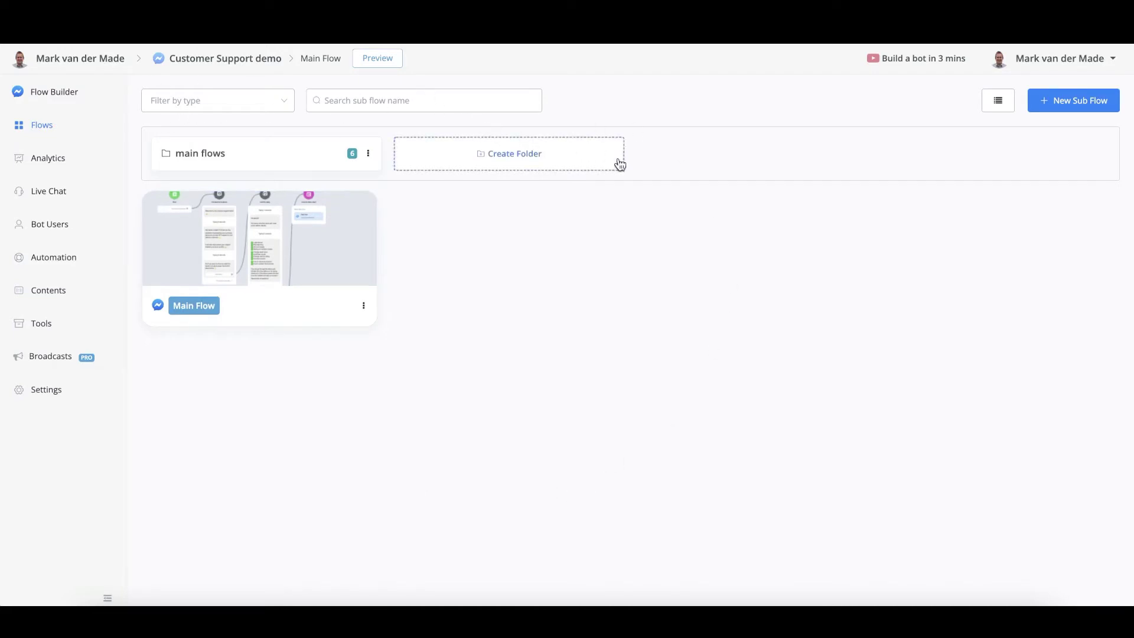
Step: Create a folder named "customer service" in the Customer Support demo bot's flows, open it and return to the root folder
{"action": "left_click", "coordinate": [546, 168]}
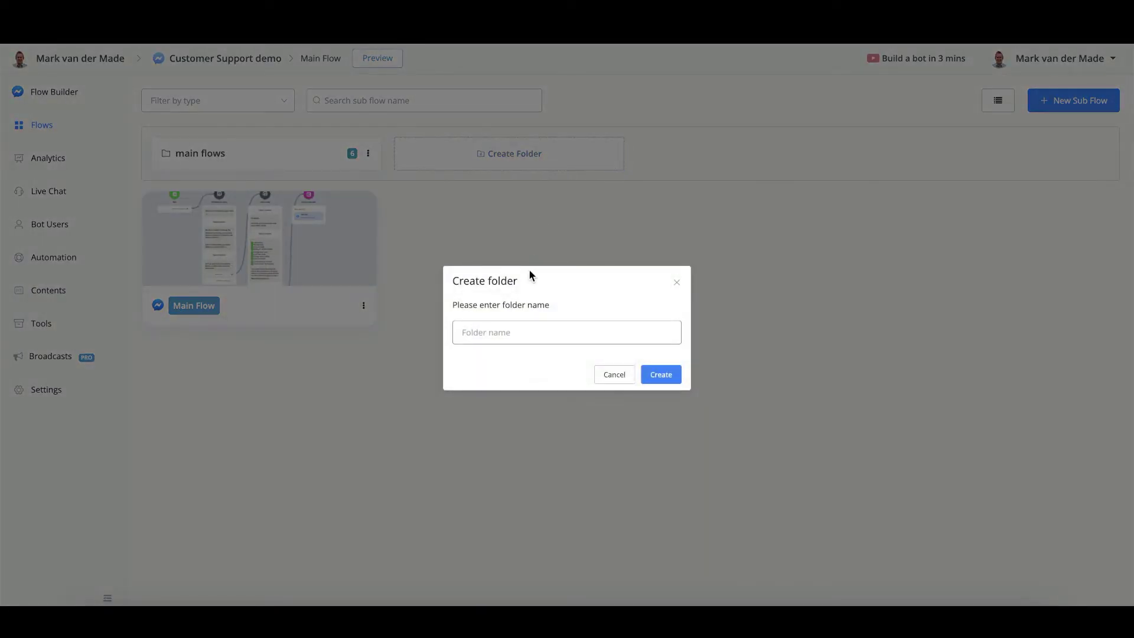
{"action": "type", "text": "customr"}
{"action": "key", "text": "BackSpace"}
{"action": "type", "text": "er service"}
{"action": "key", "text": "Return"}
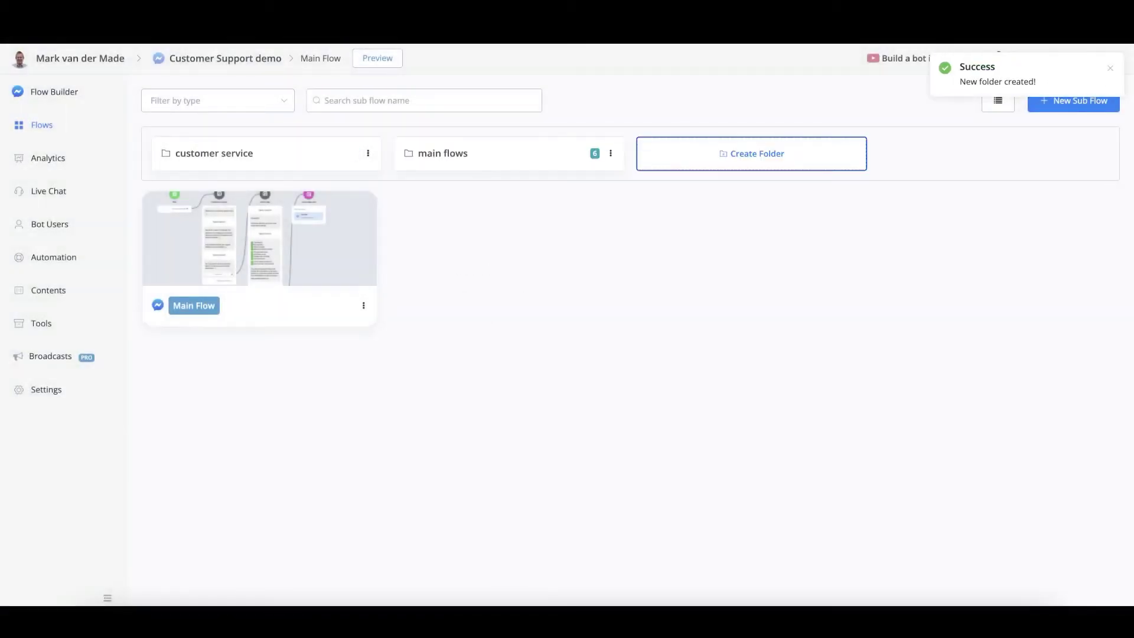
{"action": "left_click", "coordinate": [230, 154]}
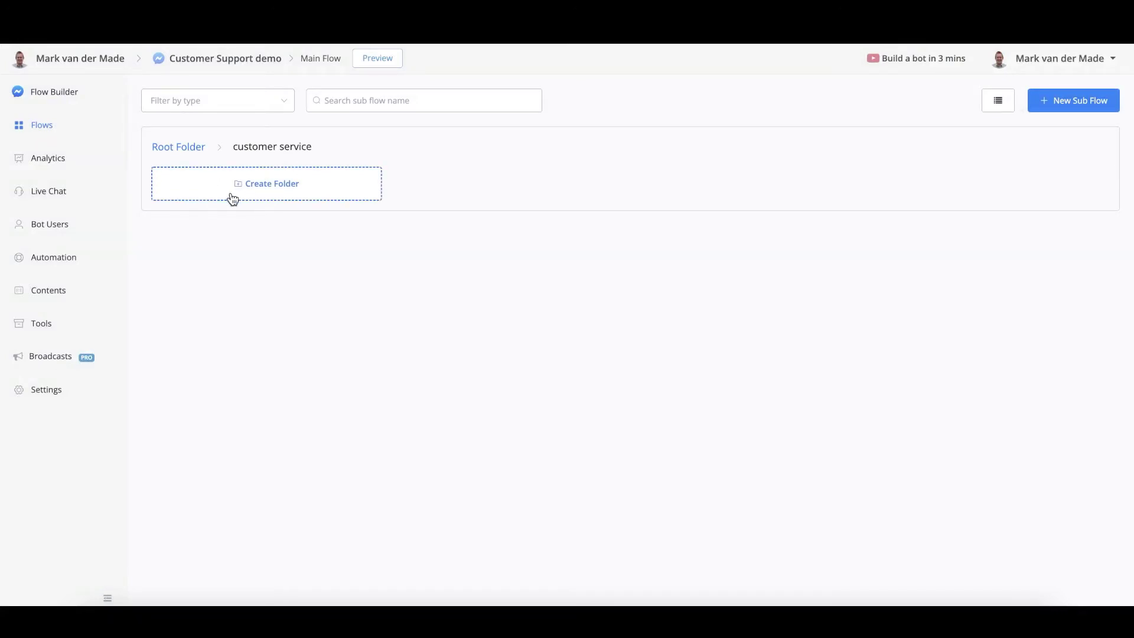
{"action": "left_click", "coordinate": [202, 149]}
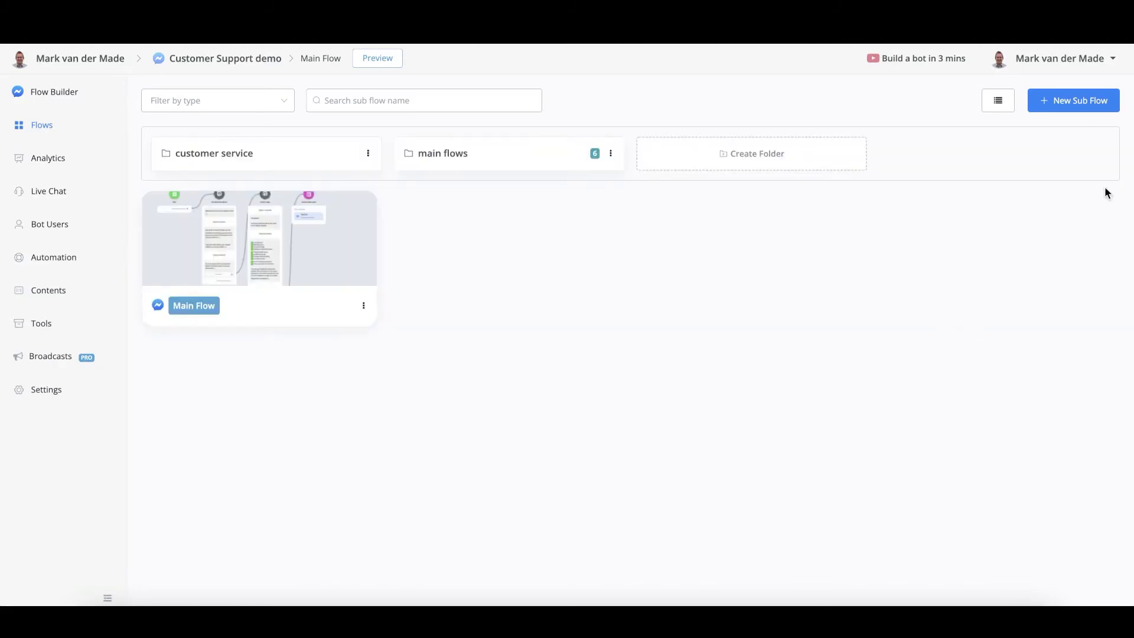
Step: Create a new Facebook sub flow named "demo" in the bot's root folder, after checking the Workflow and Function Flow types
{"action": "left_click", "coordinate": [1062, 106]}
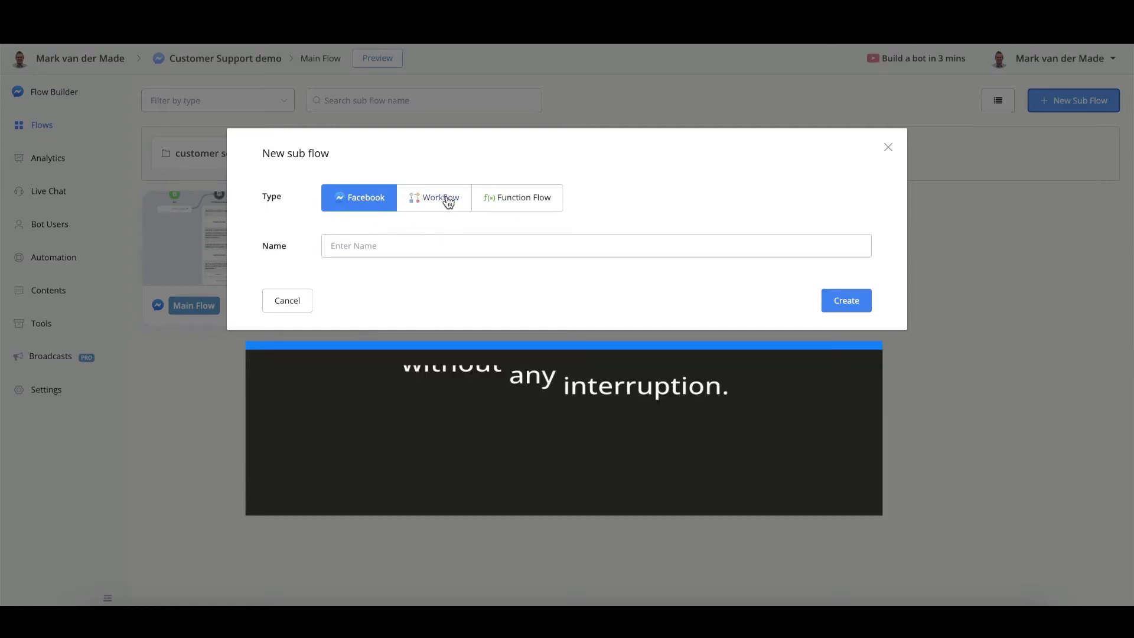
{"action": "left_click", "coordinate": [447, 201]}
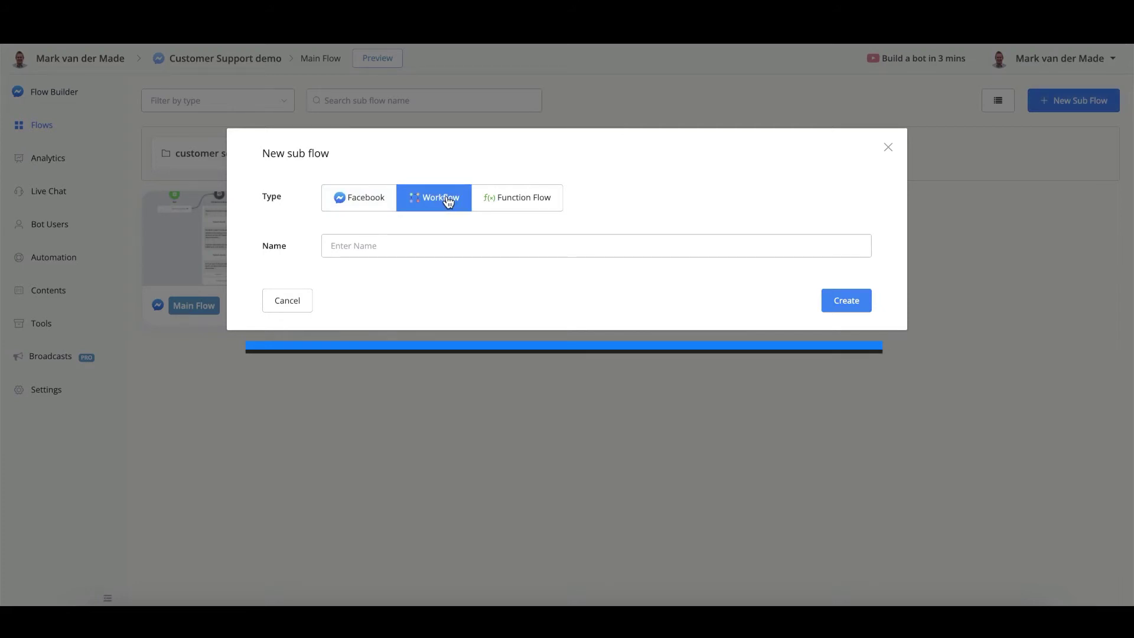
{"action": "key", "text": "Right"}
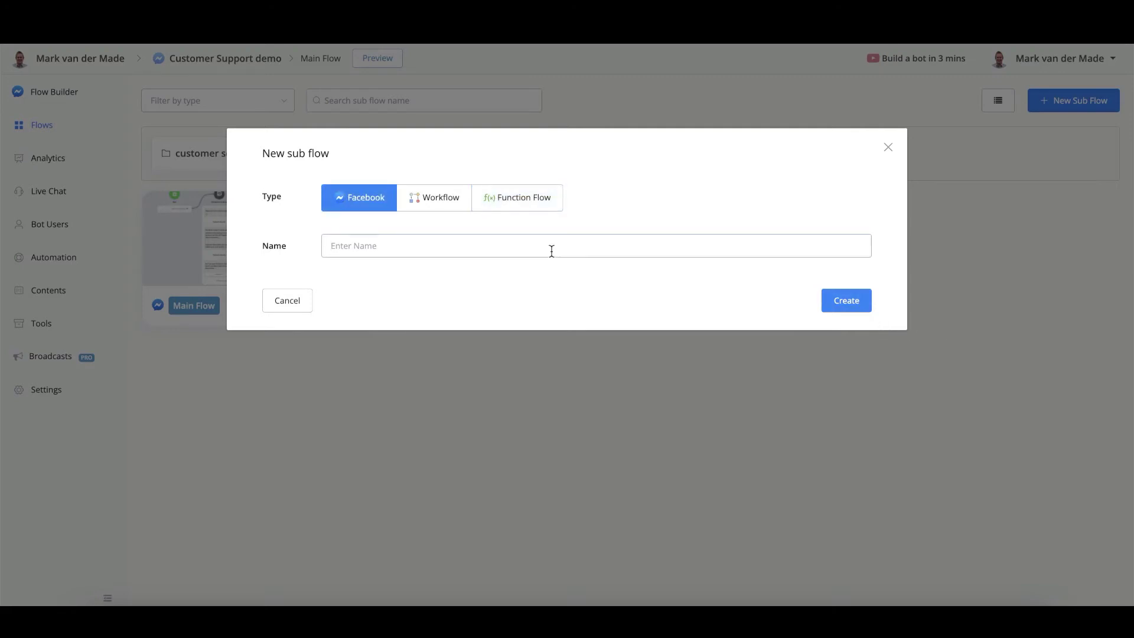
{"action": "type", "text": "demo"}
{"action": "key", "text": "Return"}
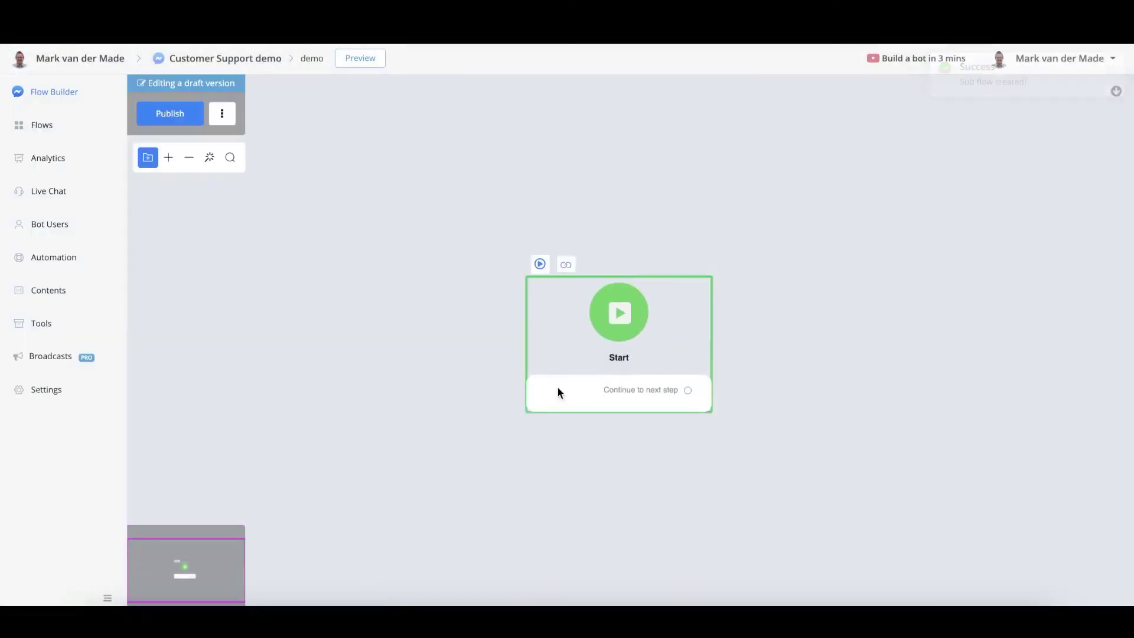
Step: Move the Start step aside and add a Send Message step connected to its next-step output
{"action": "left_click_drag", "start_coordinate": [558, 386], "coordinate": [313, 395]}
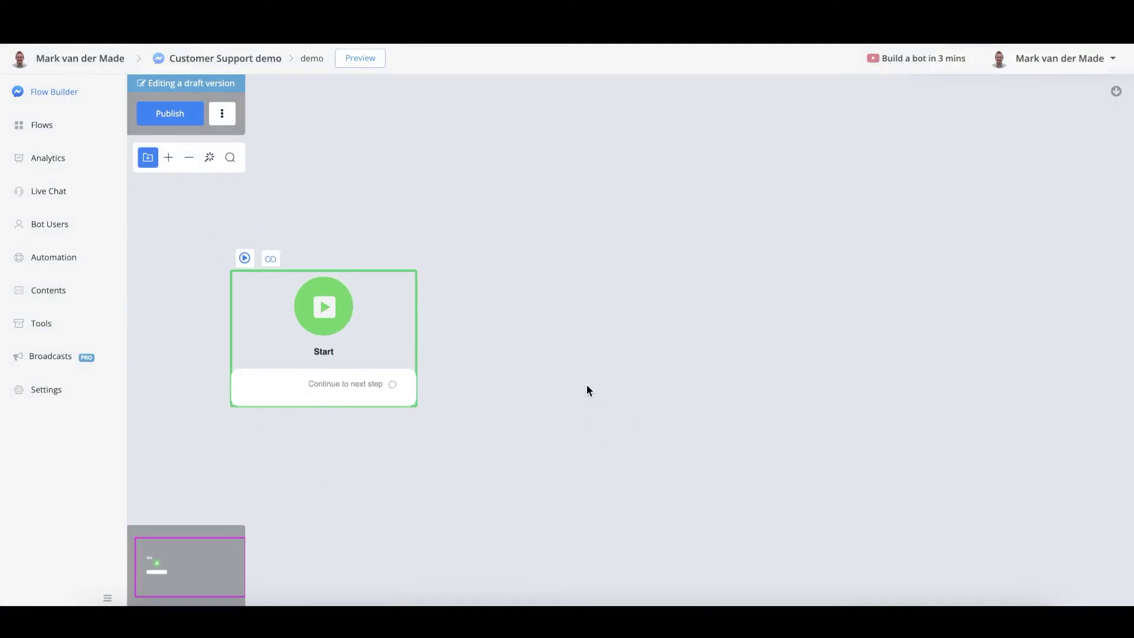
{"action": "left_click_drag", "start_coordinate": [583, 385], "coordinate": [600, 253]}
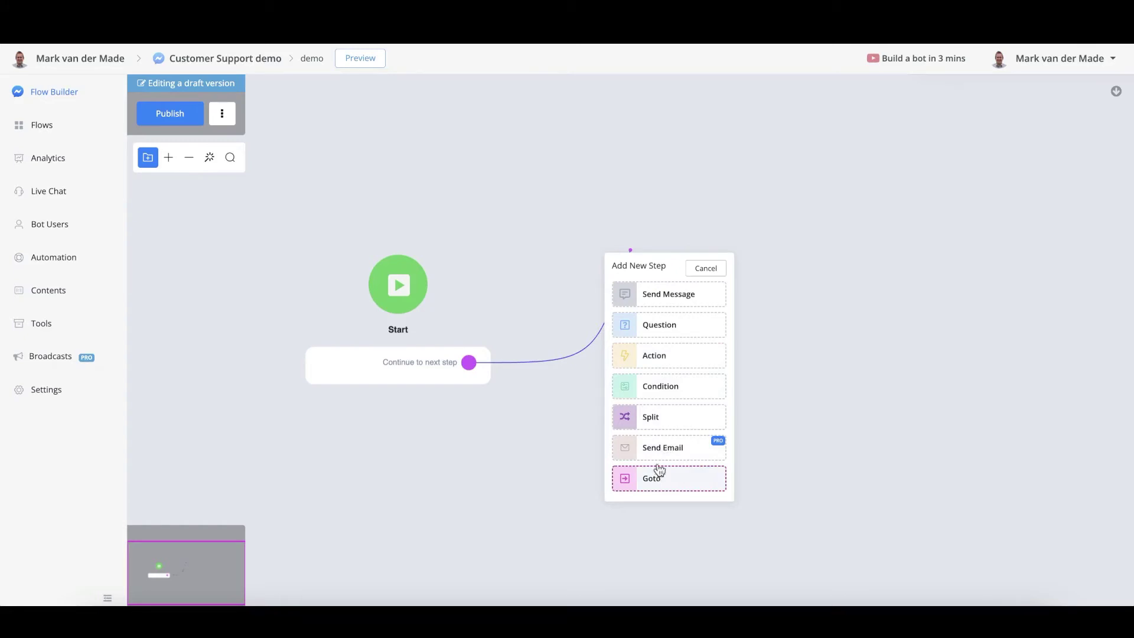
{"action": "left_click", "coordinate": [647, 301]}
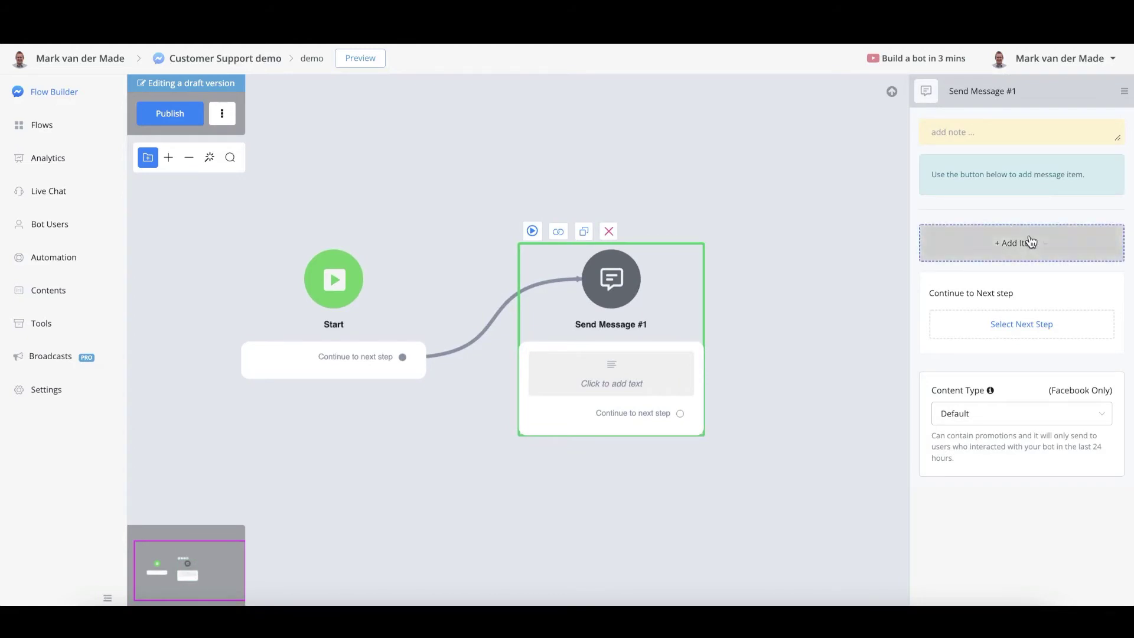
Step: Add a Typing delay item to the Send Message step and switch its mode to Waiting
{"action": "left_click", "coordinate": [974, 242]}
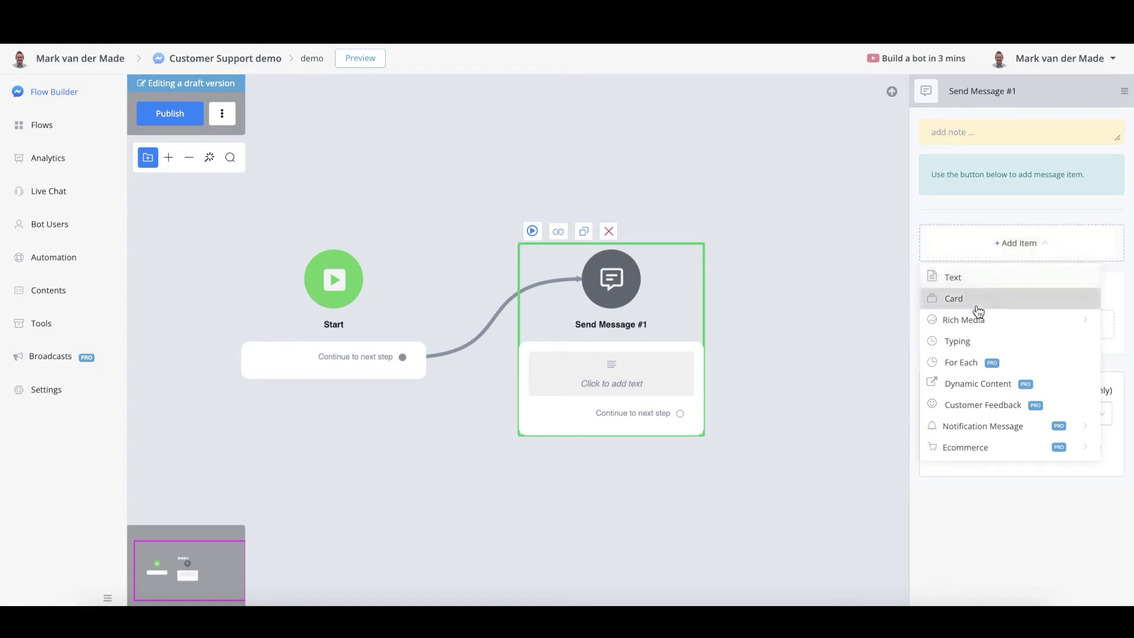
{"action": "mouse_move", "coordinate": [977, 319]}
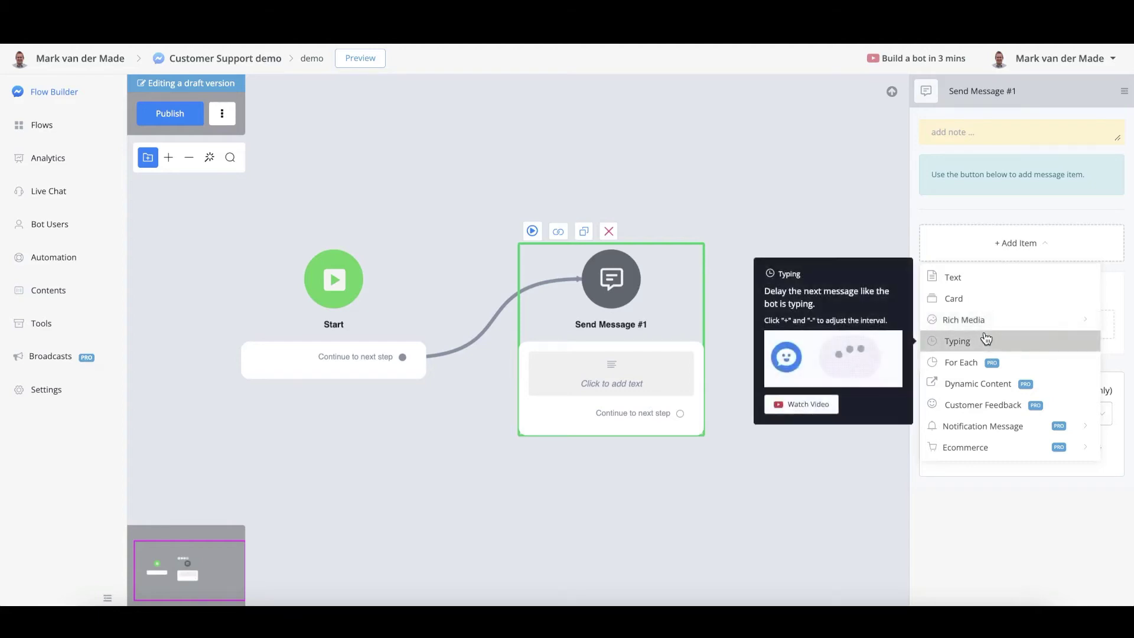
{"action": "left_click", "coordinate": [985, 339]}
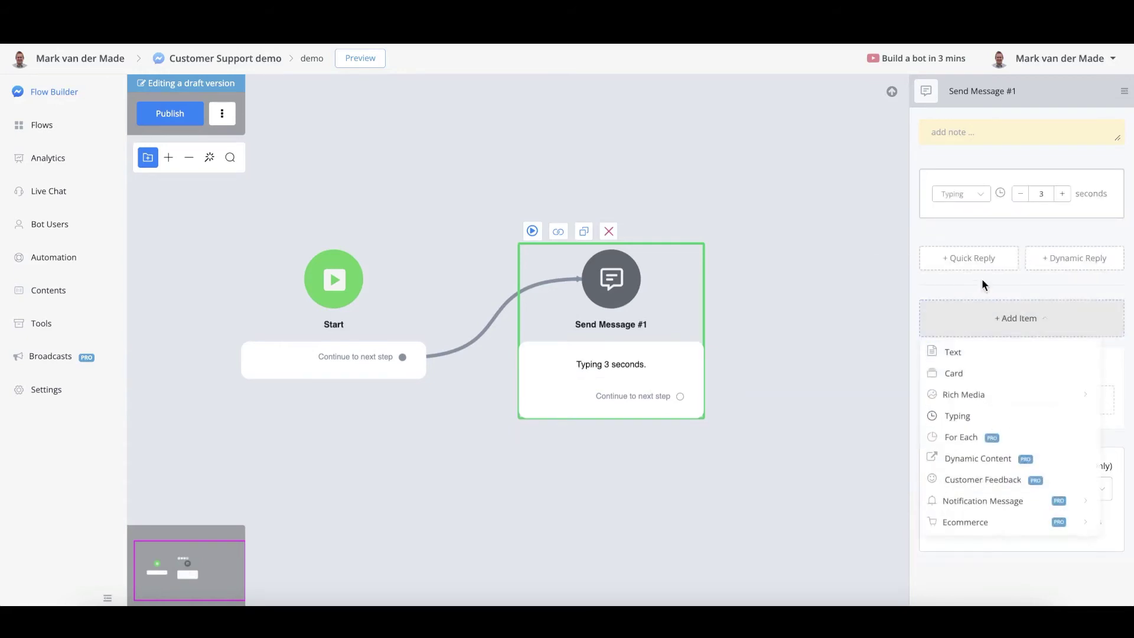
{"action": "left_click", "coordinate": [973, 199]}
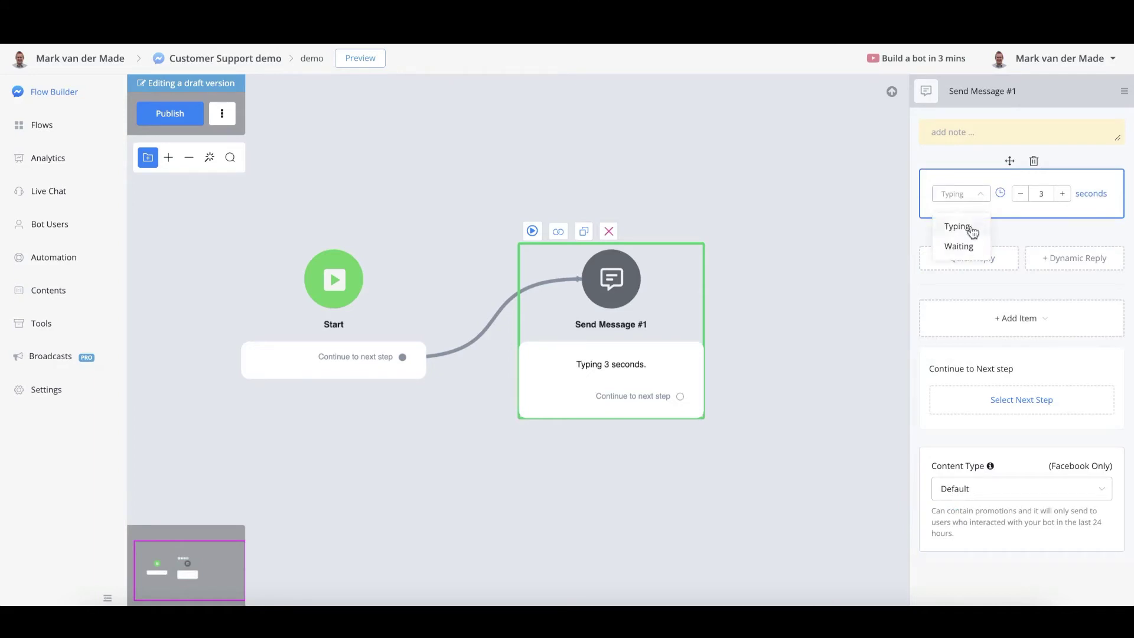
{"action": "left_click", "coordinate": [959, 246]}
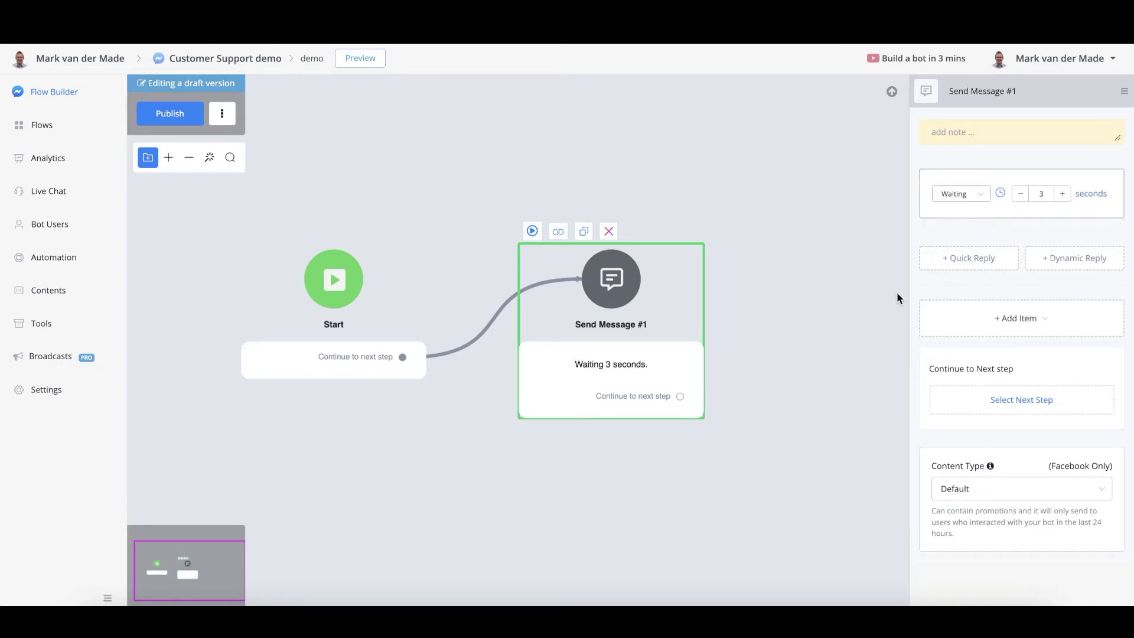
Step: Examine the other message item types, including customer feedback, notification messages and ecommerce
{"action": "left_click", "coordinate": [968, 322]}
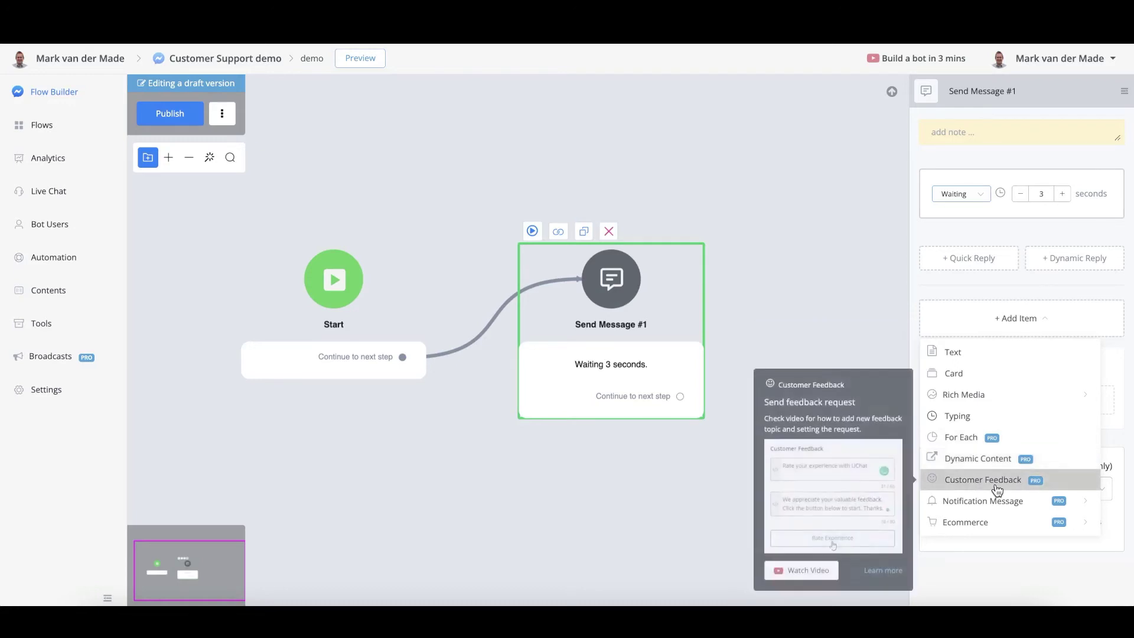
{"action": "mouse_move", "coordinate": [1003, 500]}
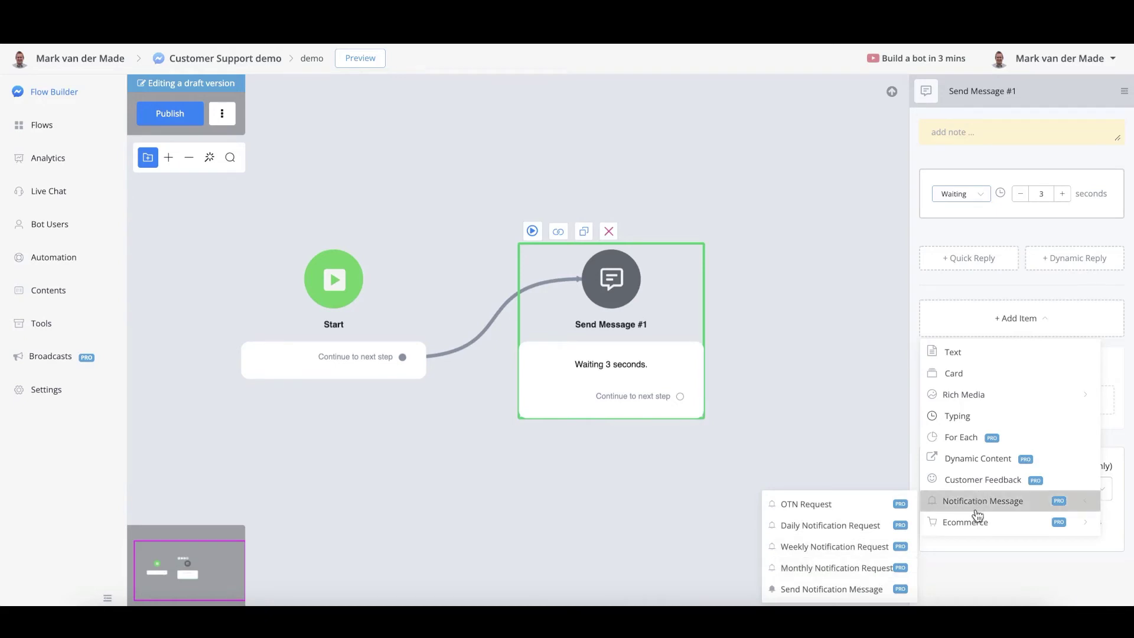
{"action": "mouse_move", "coordinate": [974, 523]}
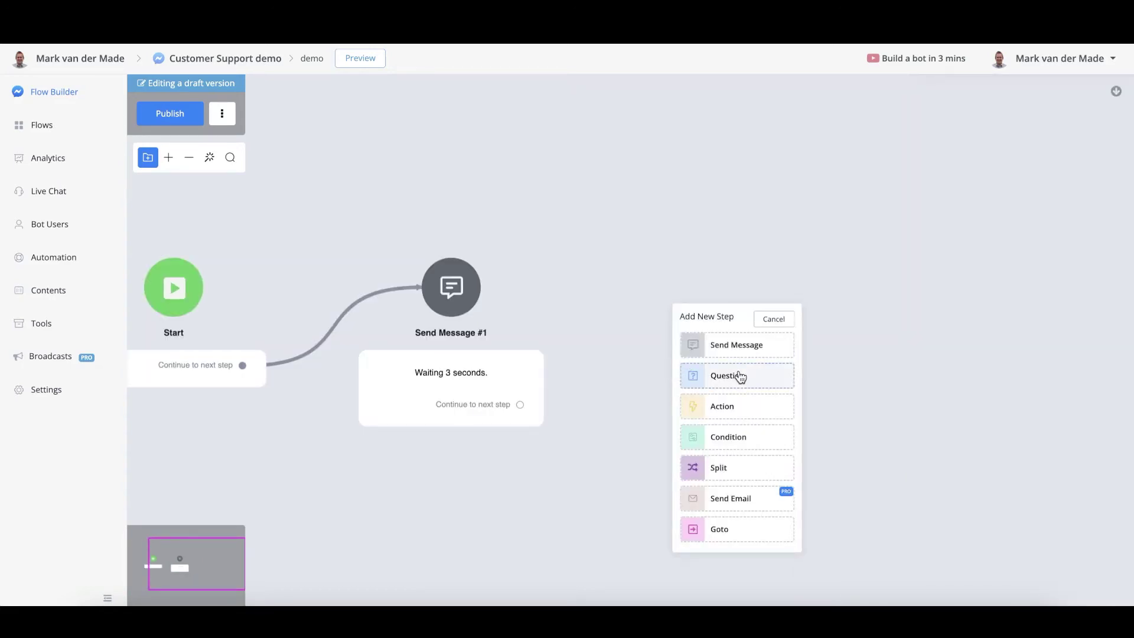
Step: Add a Question step, align it beside the Send Message step, and add a Text question item to it
{"action": "left_click", "coordinate": [740, 376]}
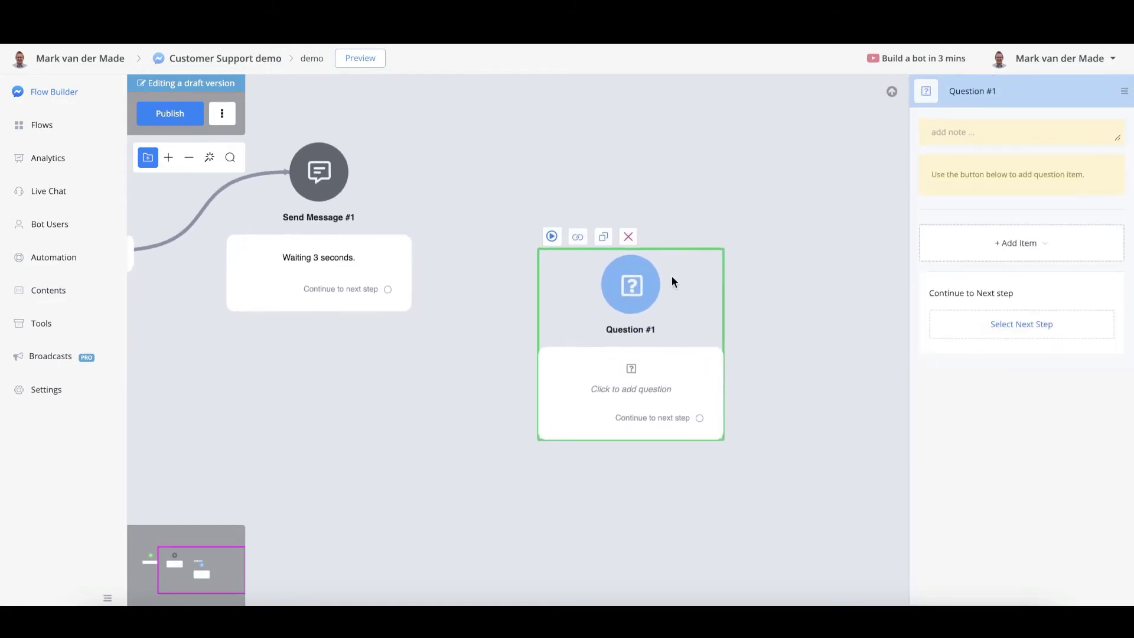
{"action": "left_click_drag", "start_coordinate": [627, 369], "coordinate": [577, 259]}
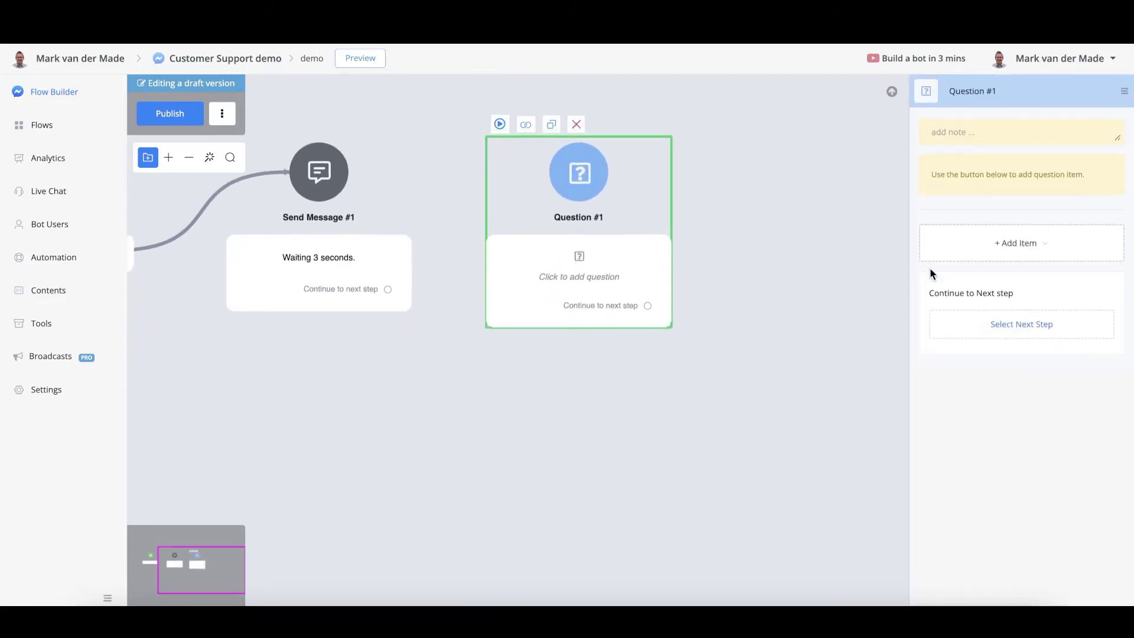
{"action": "left_click", "coordinate": [1028, 247]}
{"action": "mouse_move", "coordinate": [987, 284]}
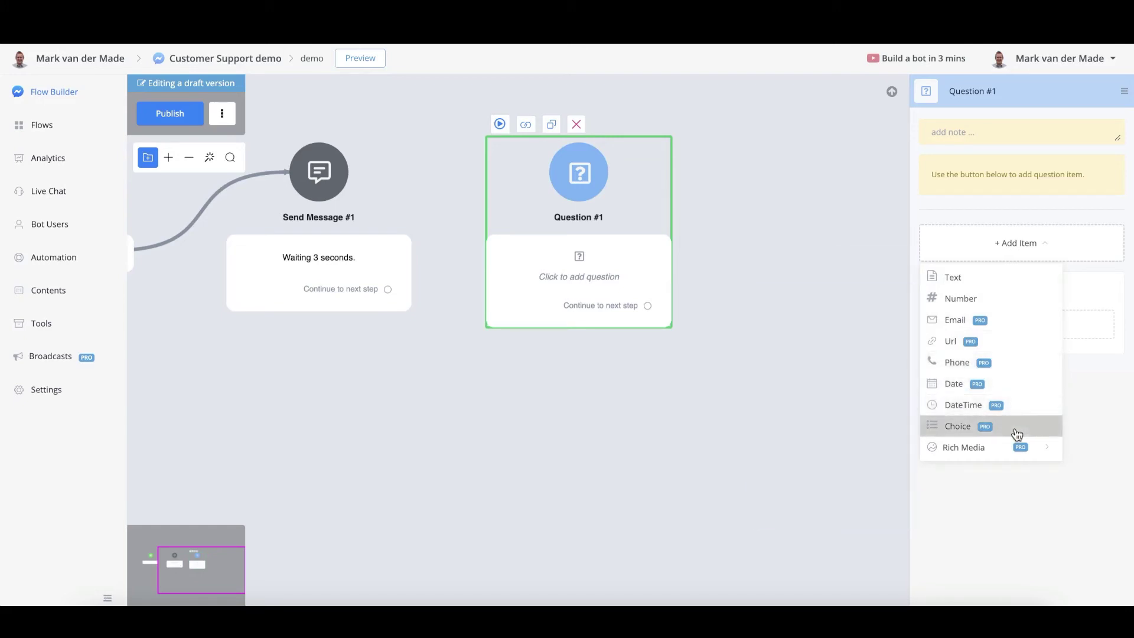
{"action": "mouse_move", "coordinate": [1024, 453]}
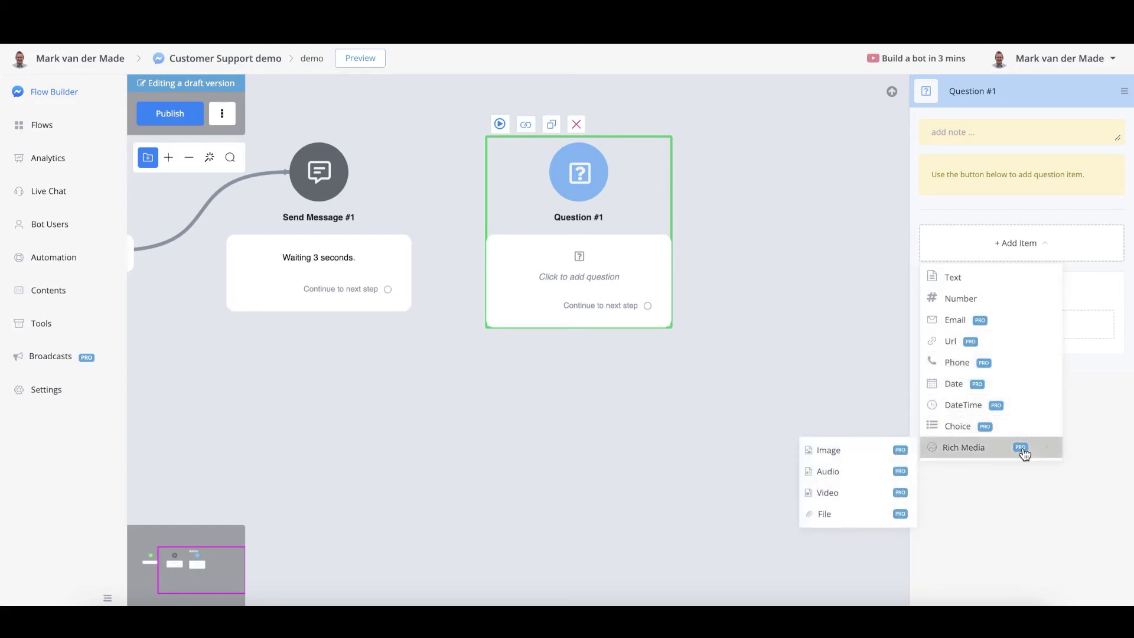
{"action": "left_click", "coordinate": [995, 281]}
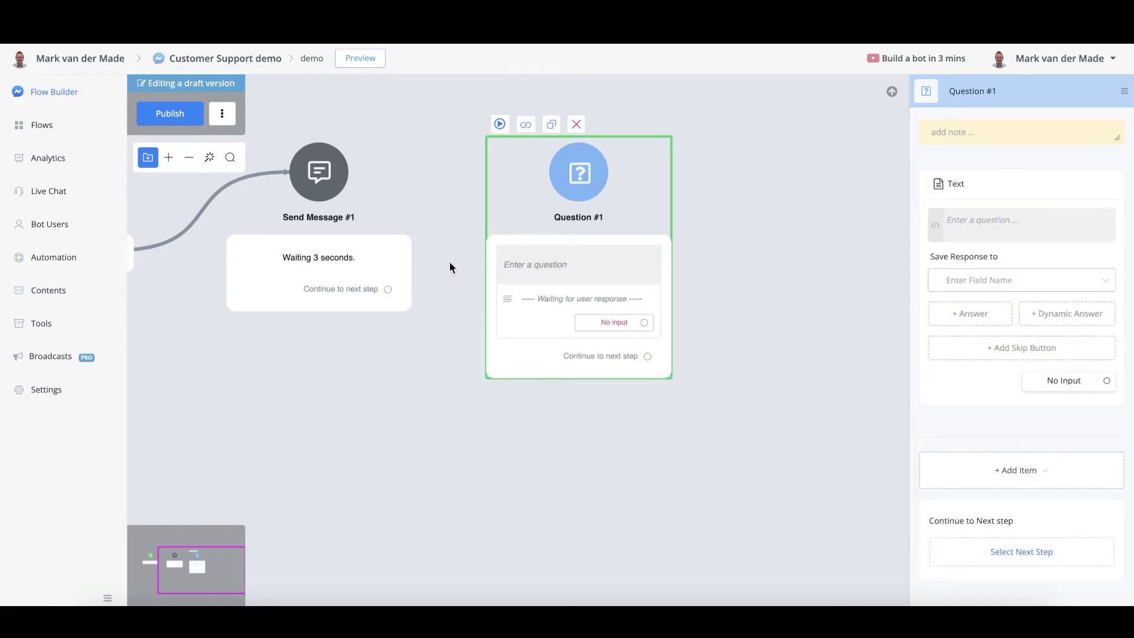
Step: Examine the fields available for saving the question's response and the types offered for a new custom field named "demo", without creating it
{"action": "left_click", "coordinate": [1019, 283]}
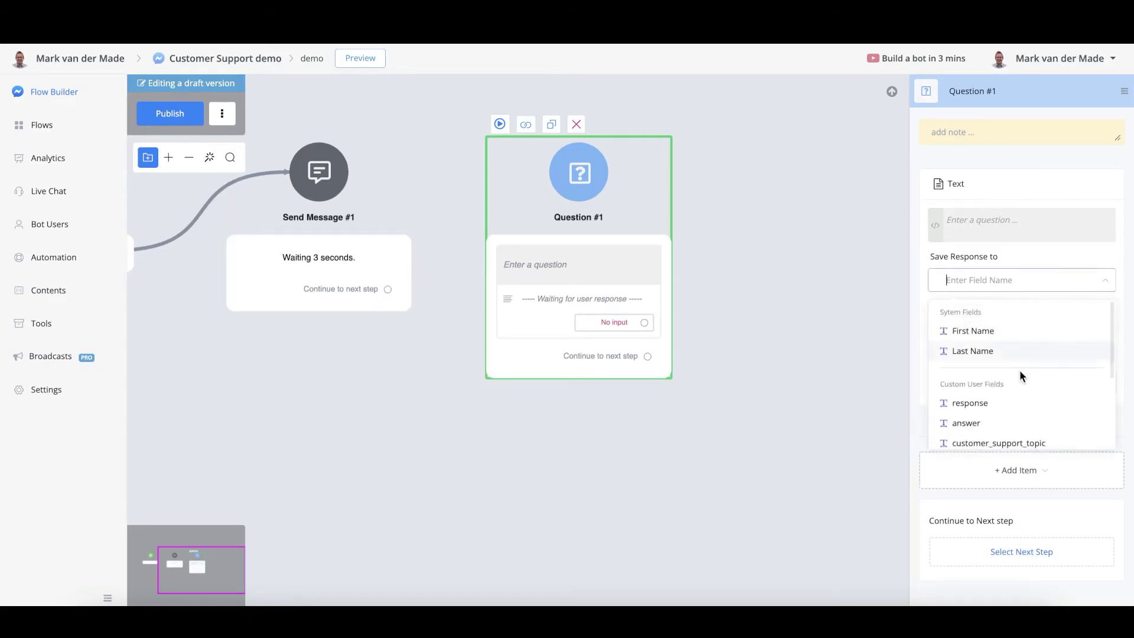
{"action": "scroll", "coordinate": [1019, 370], "scroll_direction": "down", "scroll_amount": 5}
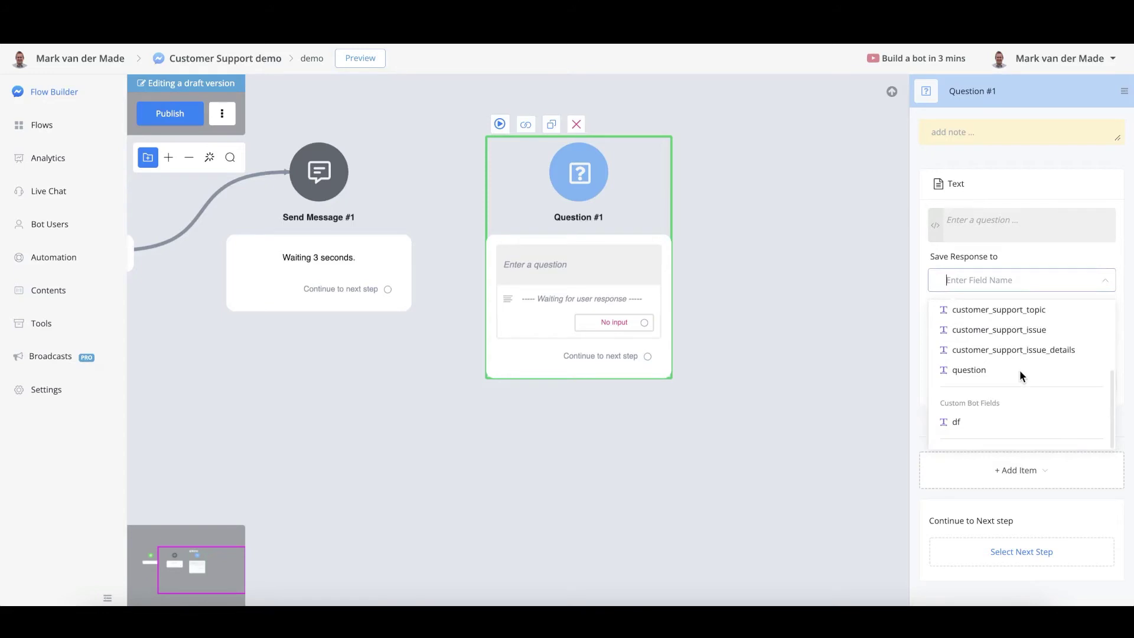
{"action": "scroll", "coordinate": [1019, 369], "scroll_direction": "up", "scroll_amount": 5}
{"action": "scroll", "coordinate": [1022, 355], "scroll_direction": "down", "scroll_amount": 1}
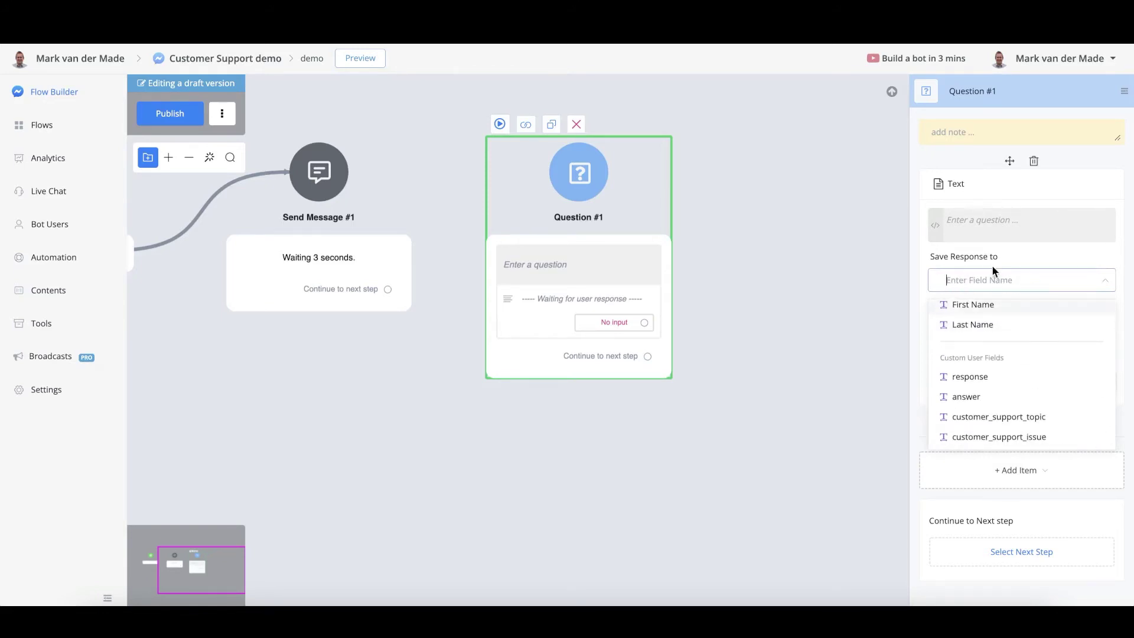
{"action": "type", "text": "demo"}
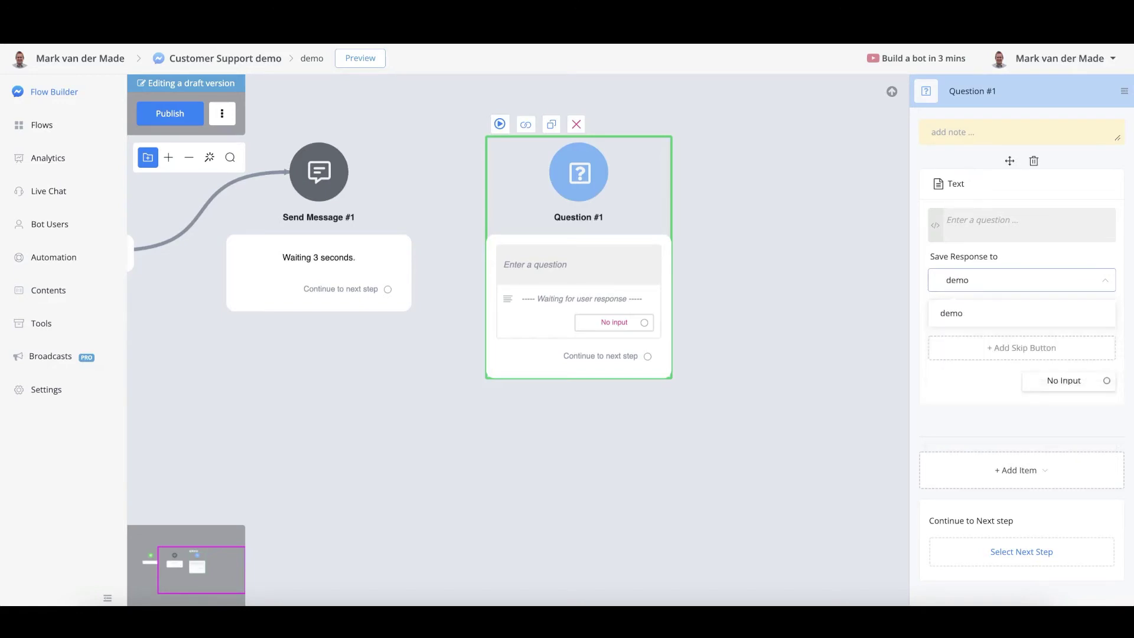
{"action": "left_click", "coordinate": [982, 319]}
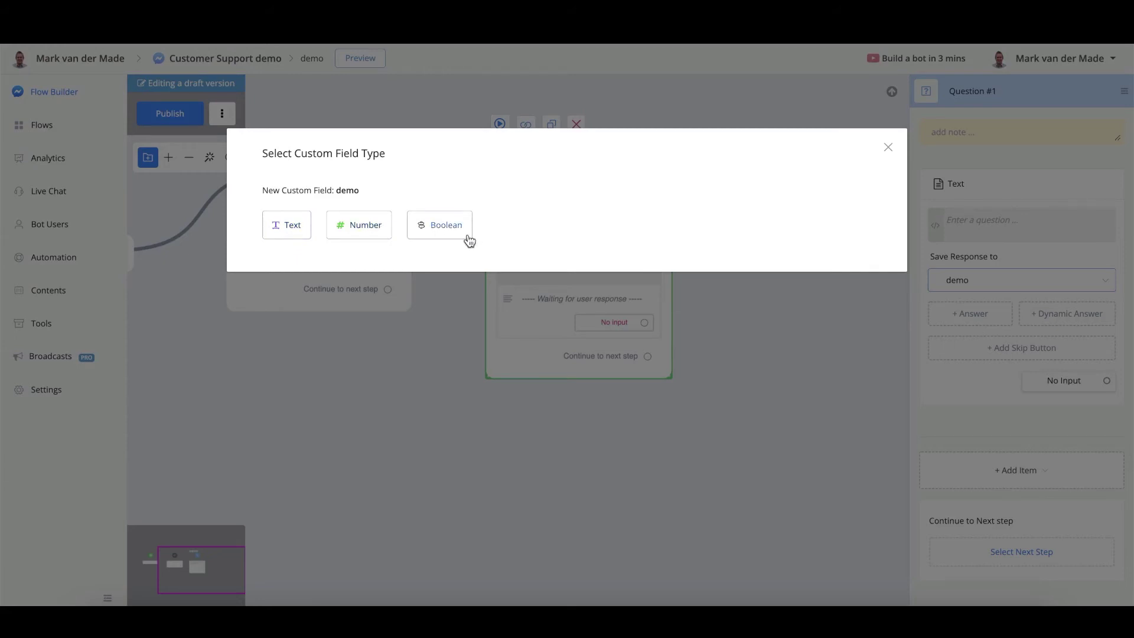
{"action": "left_click", "coordinate": [887, 147]}
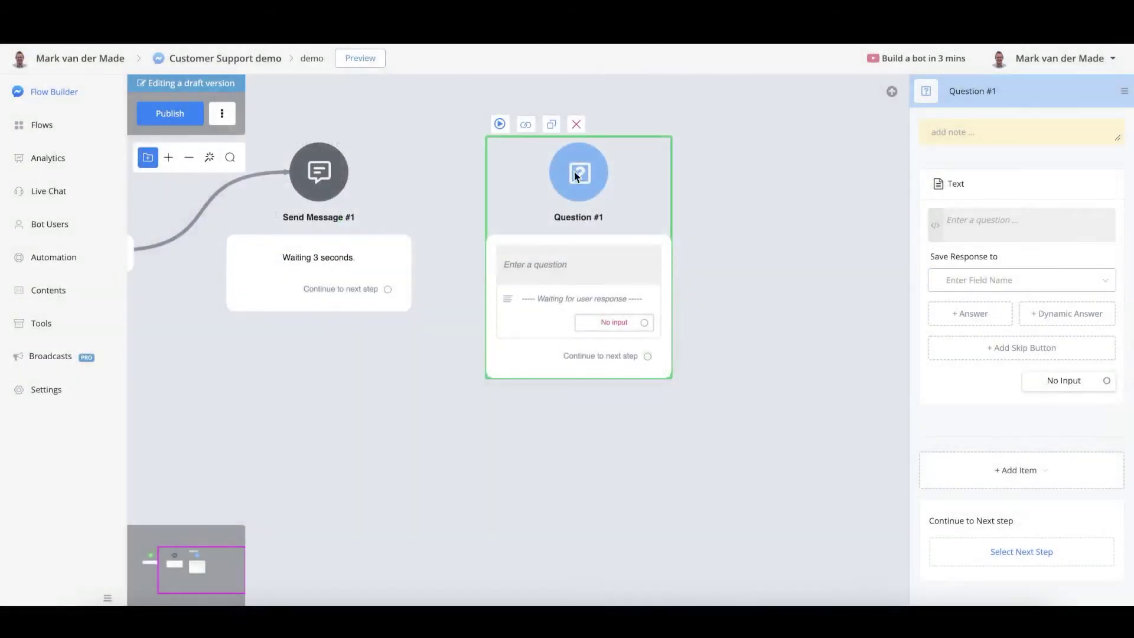
Step: Examine the bot's user fields under its contents and the data types offered for a new user field, without creating one
{"action": "left_click", "coordinate": [49, 292]}
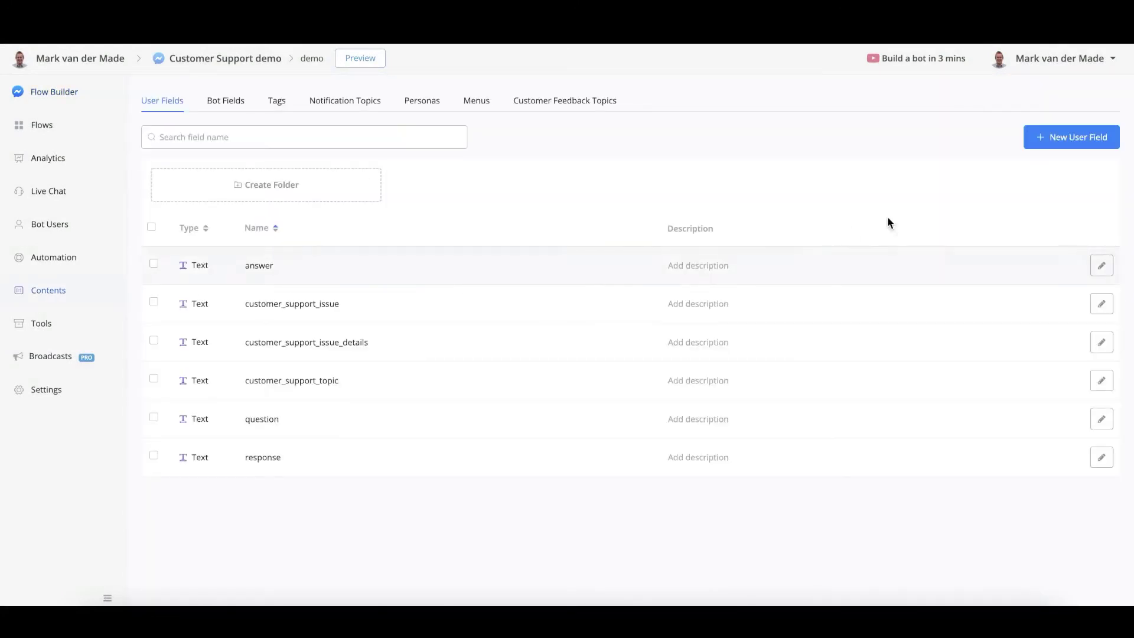
{"action": "left_click", "coordinate": [1106, 150]}
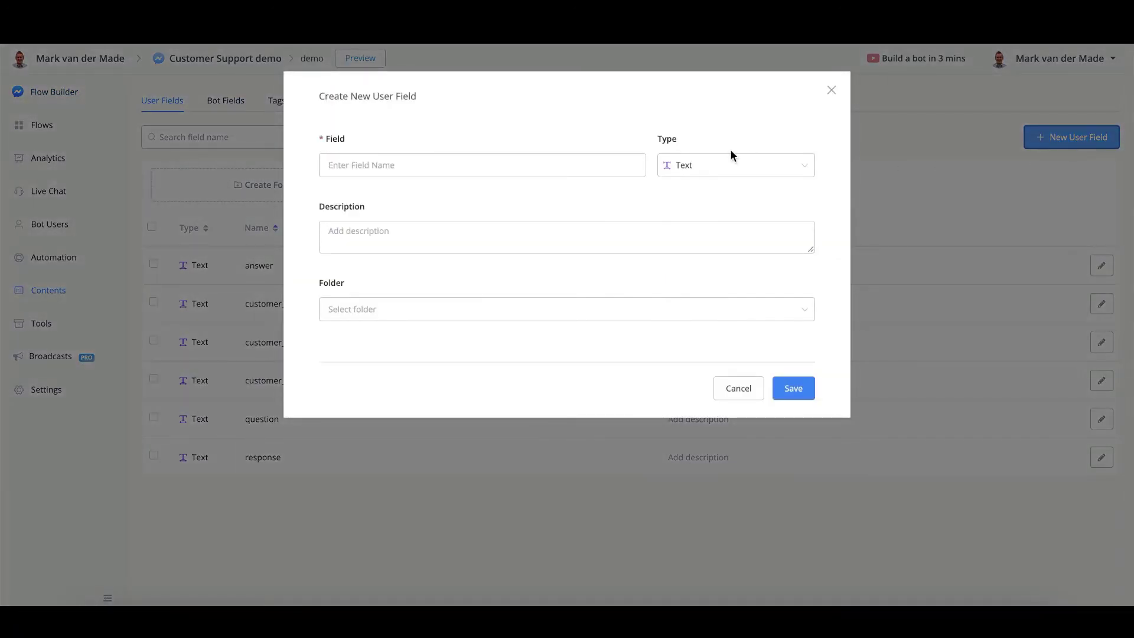
{"action": "left_click", "coordinate": [712, 170]}
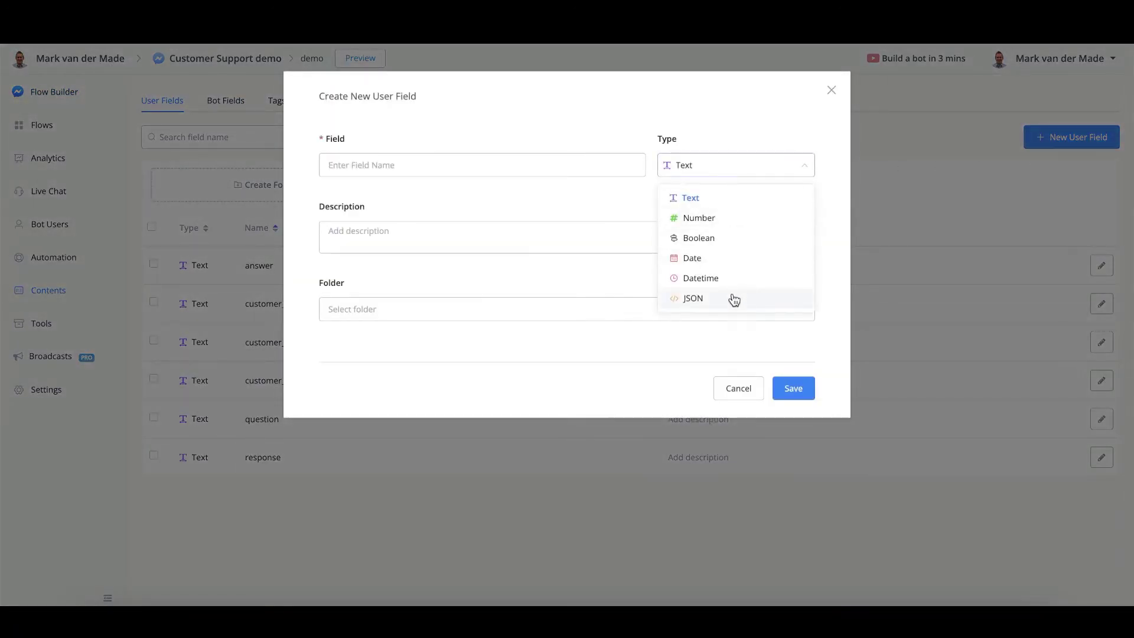
{"action": "left_click", "coordinate": [746, 390]}
Step: Reopen the demo sub flow and examine the text question's no-input settings and the time units for input expiry
{"action": "left_click", "coordinate": [30, 136]}
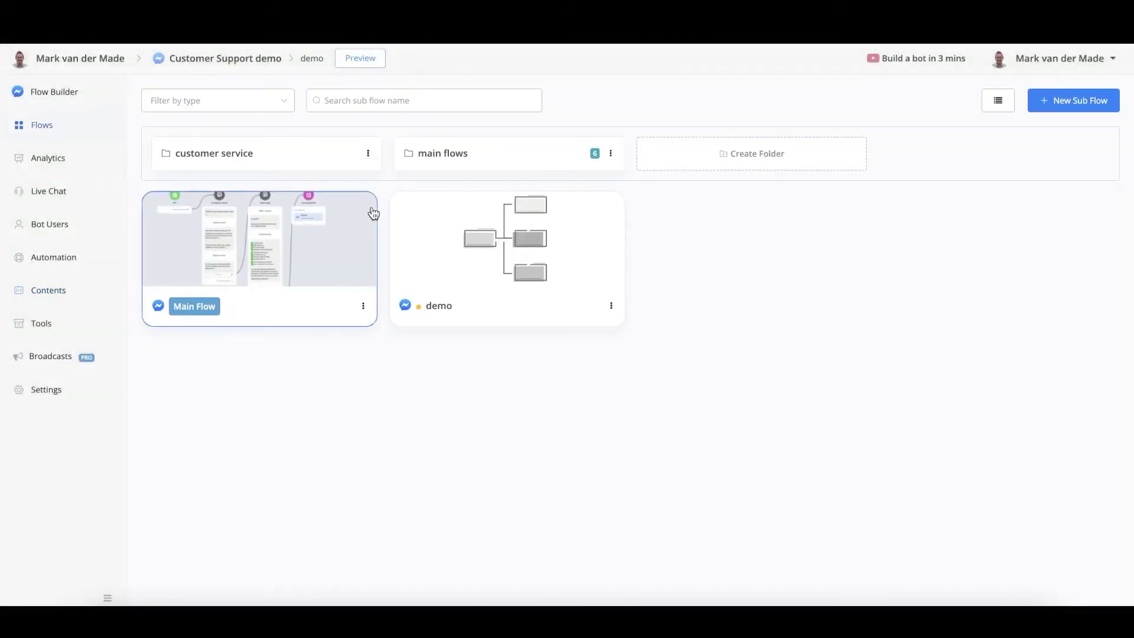
{"action": "left_click", "coordinate": [562, 260]}
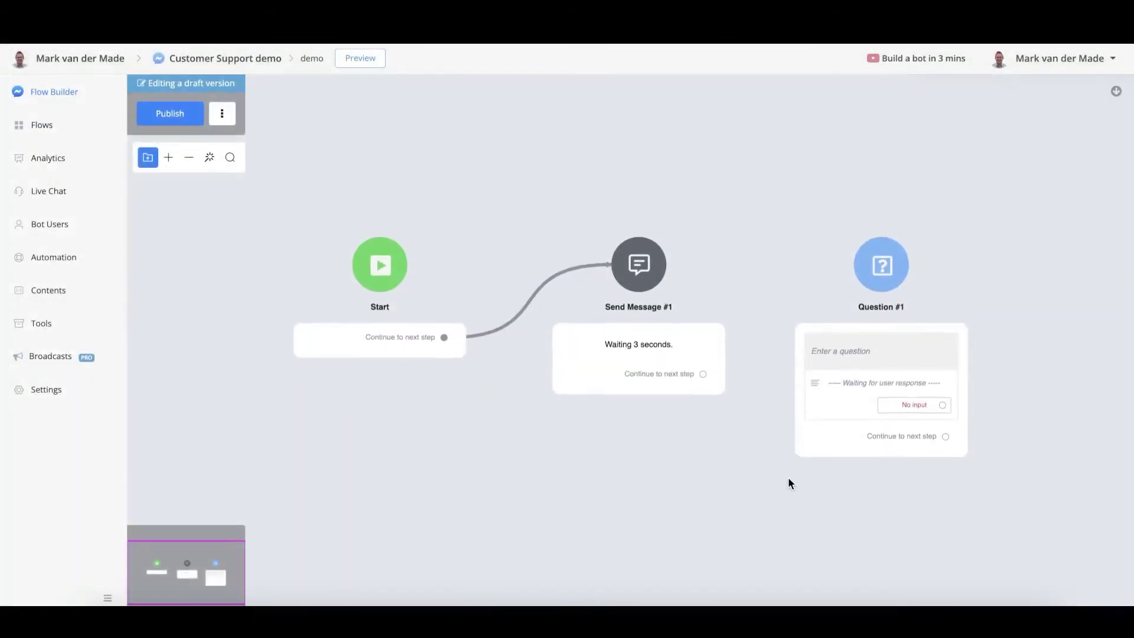
{"action": "left_click_drag", "start_coordinate": [789, 481], "coordinate": [388, 405]}
{"action": "left_click", "coordinate": [476, 302]}
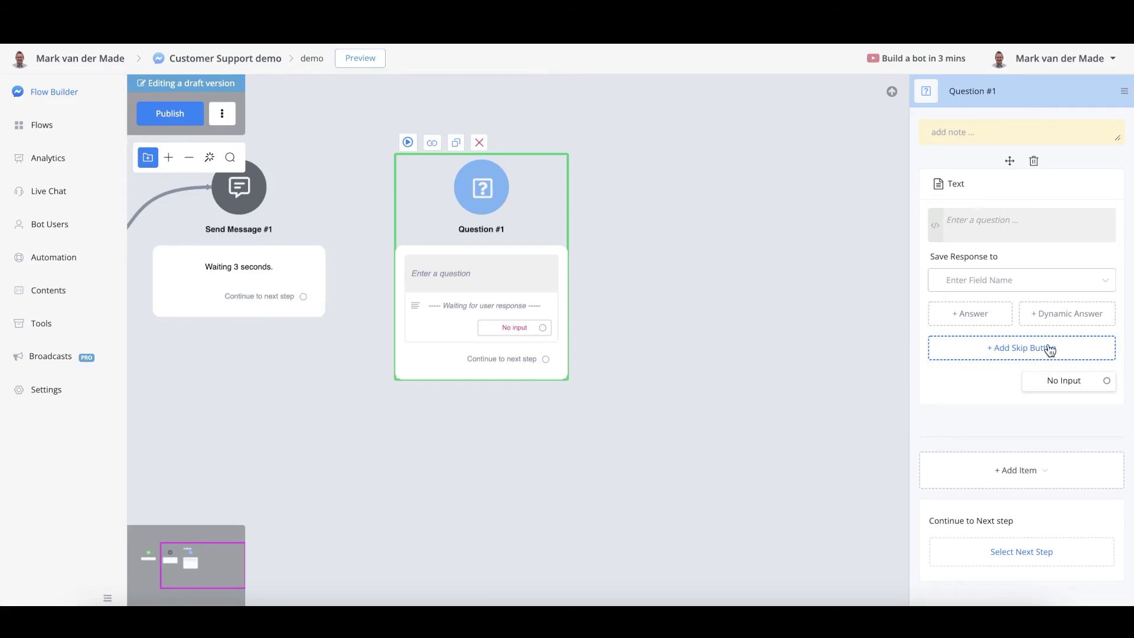
{"action": "left_click", "coordinate": [1053, 384]}
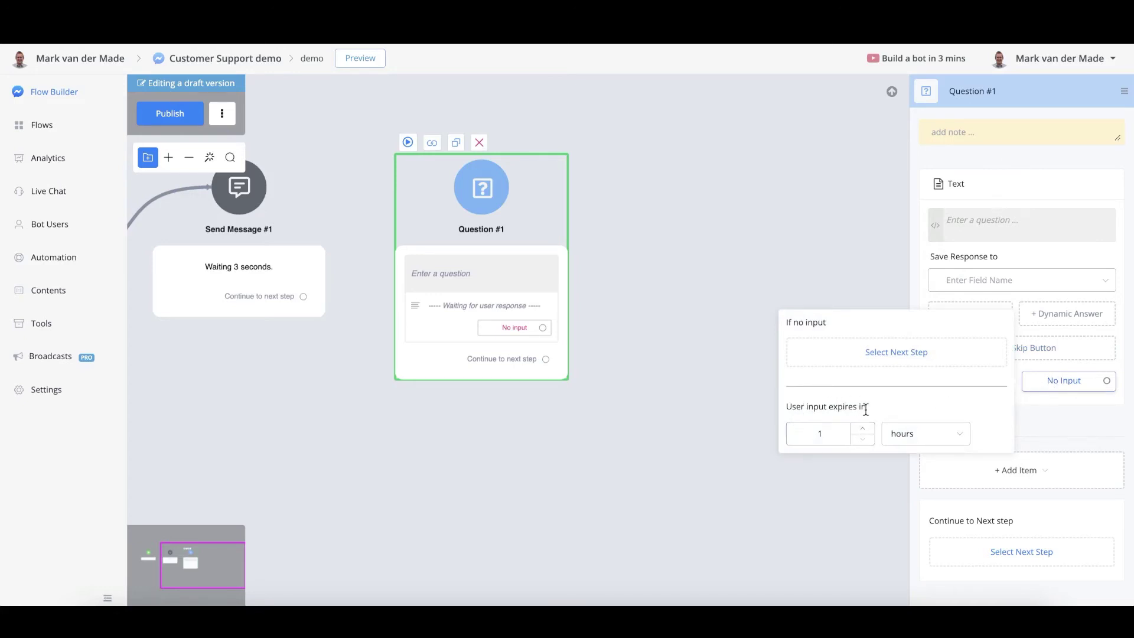
{"action": "left_click", "coordinate": [924, 431]}
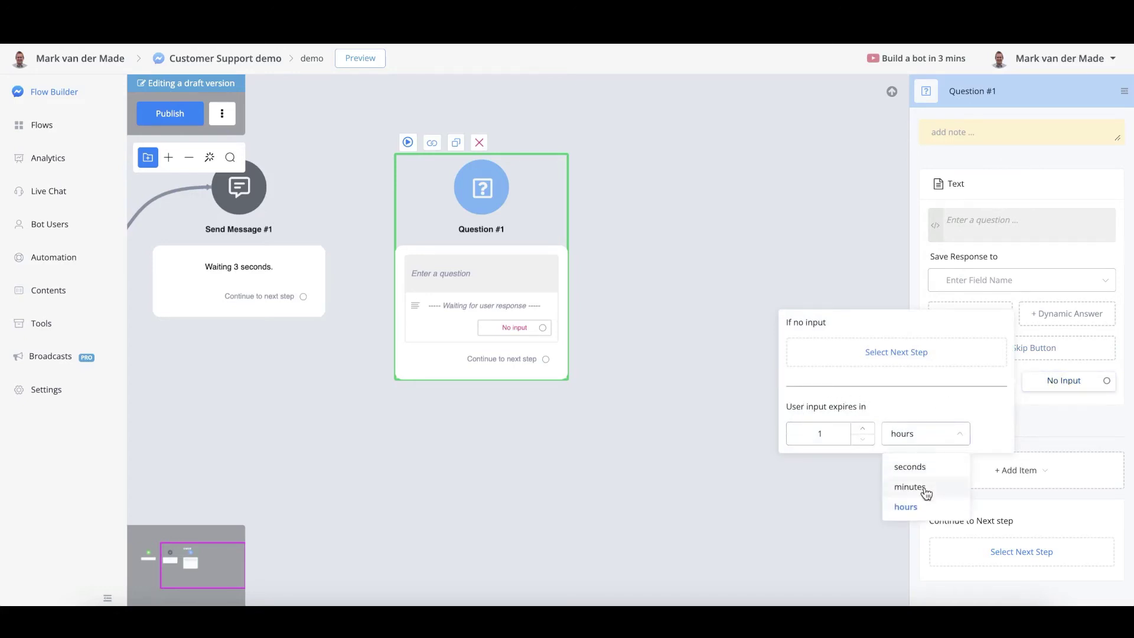
{"action": "left_click", "coordinate": [546, 341]}
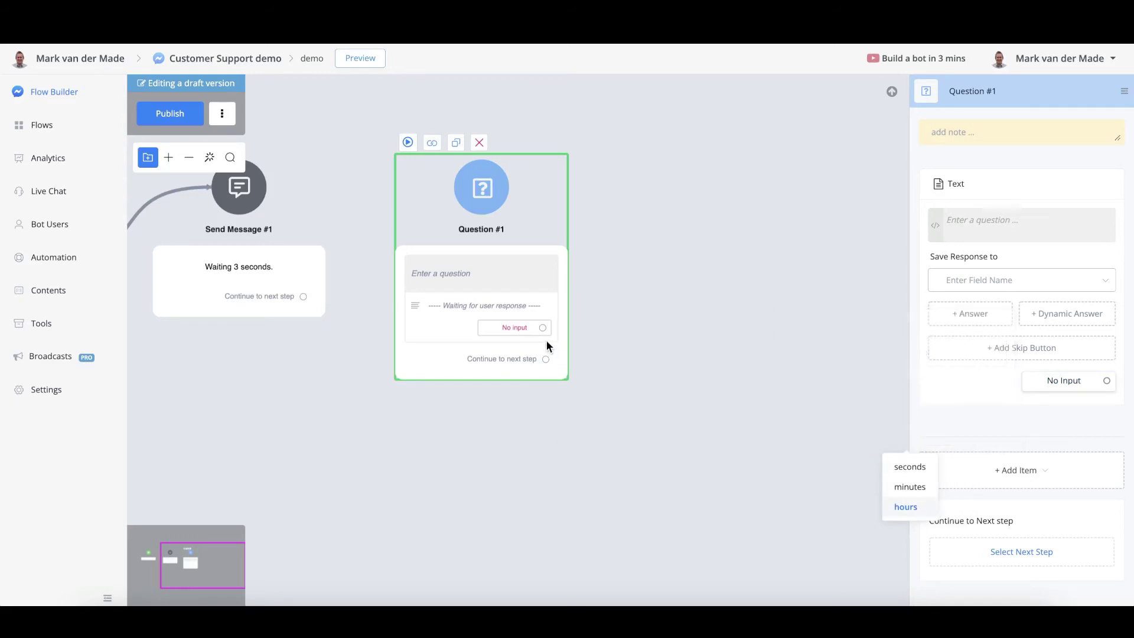
Step: Add an Action step to the canvas and align it beside the Question step
{"action": "left_click_drag", "start_coordinate": [541, 327], "coordinate": [408, 465]}
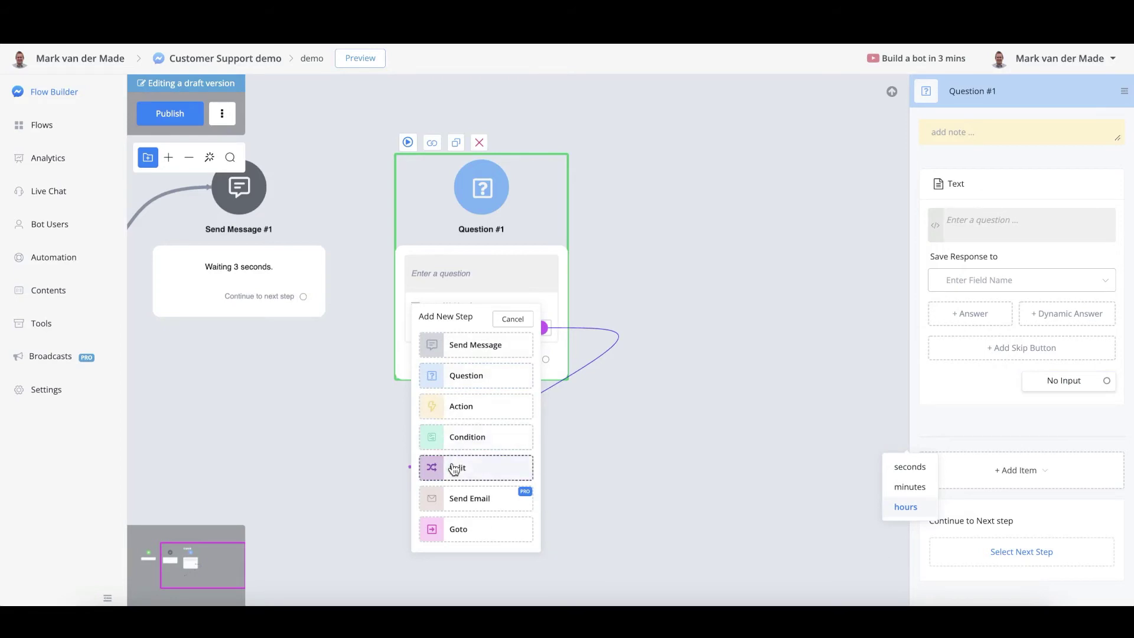
{"action": "left_click", "coordinate": [610, 483]}
{"action": "double_click", "coordinate": [718, 261]}
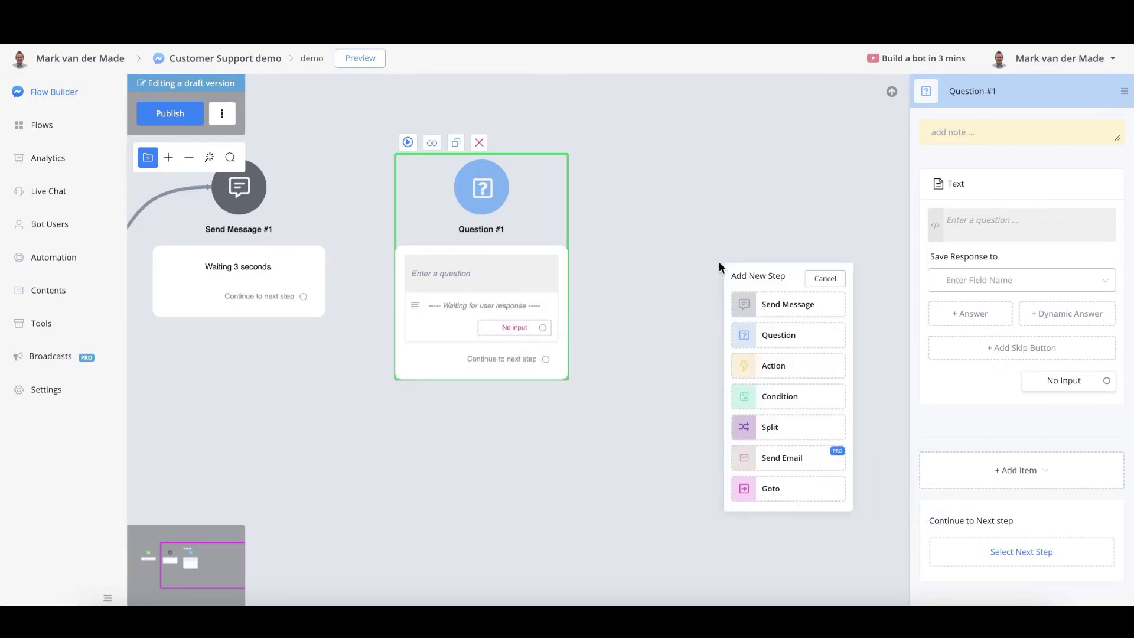
{"action": "left_click", "coordinate": [776, 369]}
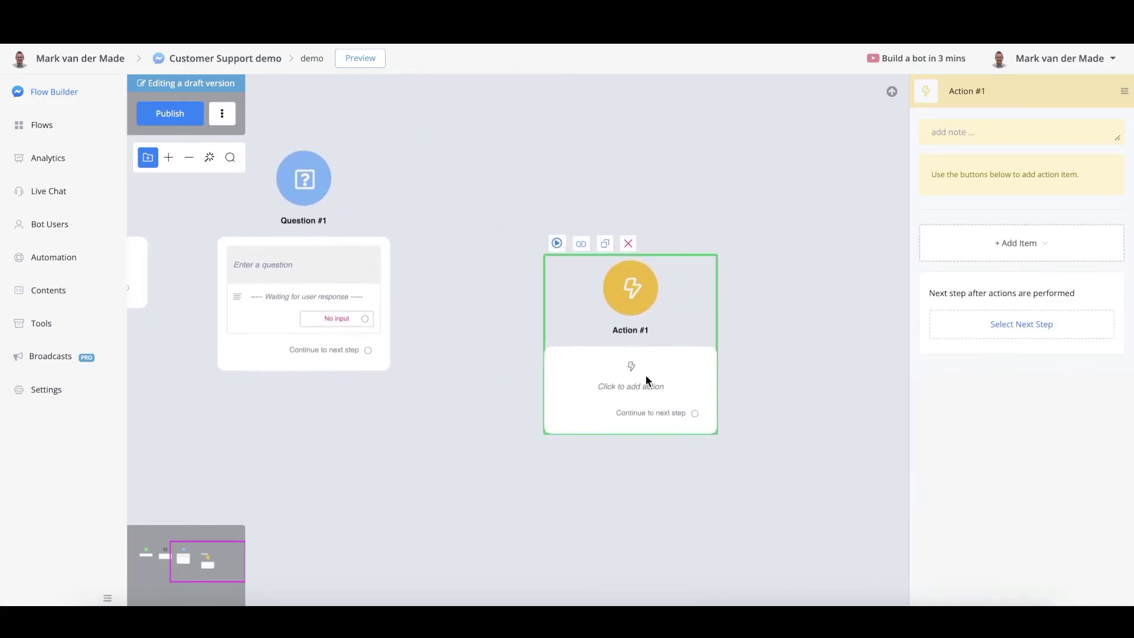
{"action": "left_click_drag", "start_coordinate": [548, 290], "coordinate": [476, 220]}
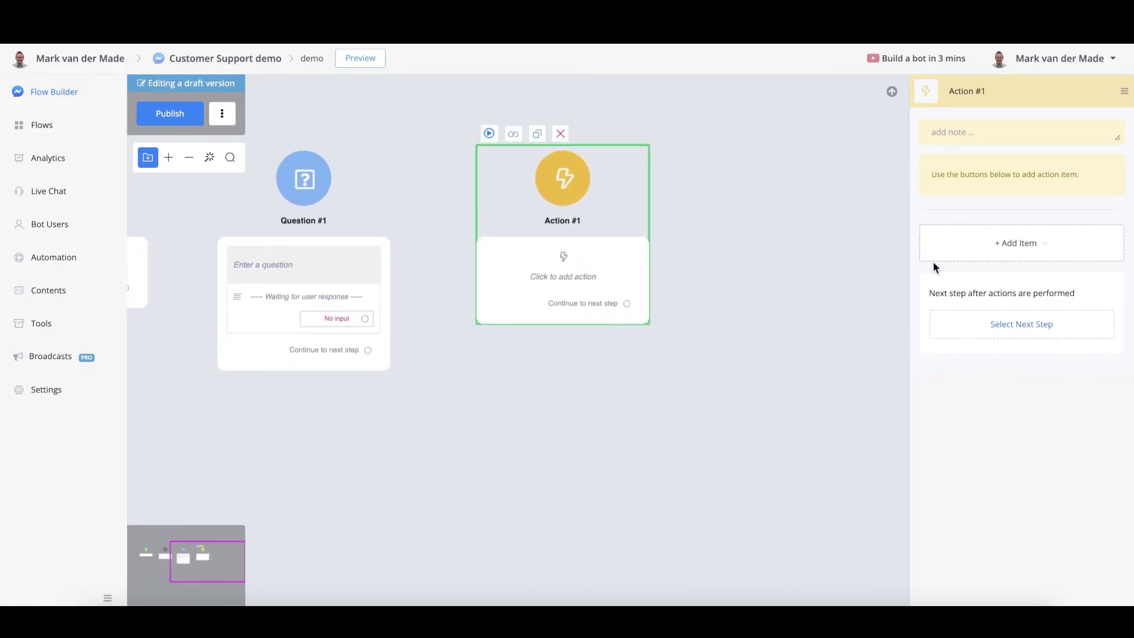
Step: Review the basic and advanced actions available for the Action step and add a Smart Delay item
{"action": "left_click", "coordinate": [1049, 262]}
{"action": "mouse_move", "coordinate": [1016, 277]}
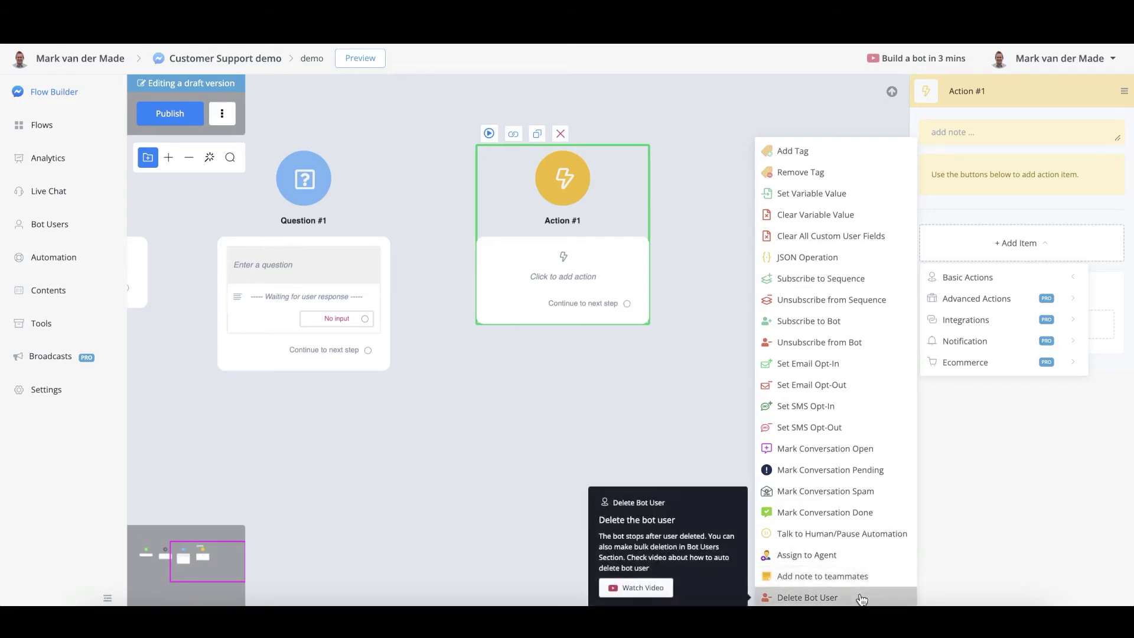
{"action": "mouse_move", "coordinate": [995, 303]}
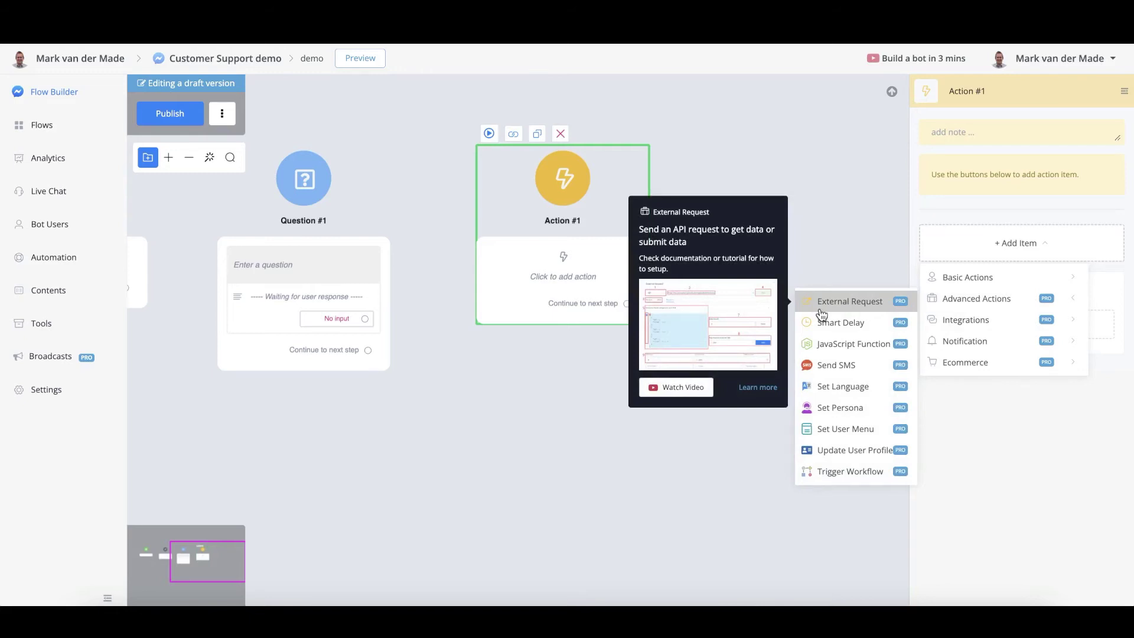
{"action": "left_click", "coordinate": [834, 322]}
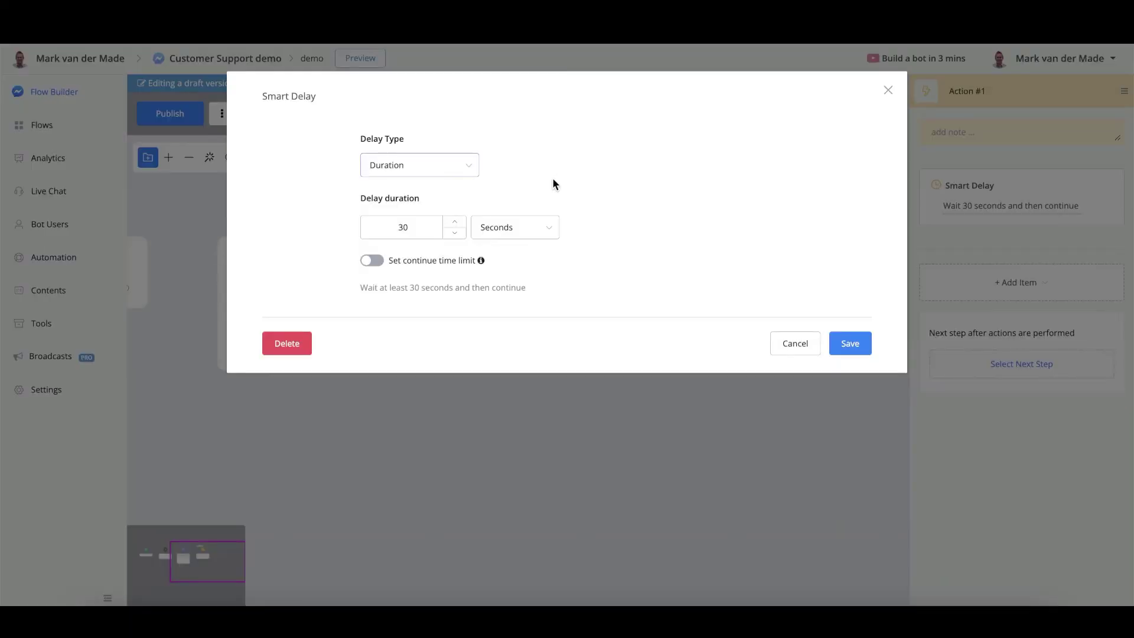
Step: Examine the Smart Delay's delay types, duration units and continue time limit options without saving changes
{"action": "left_click", "coordinate": [464, 169]}
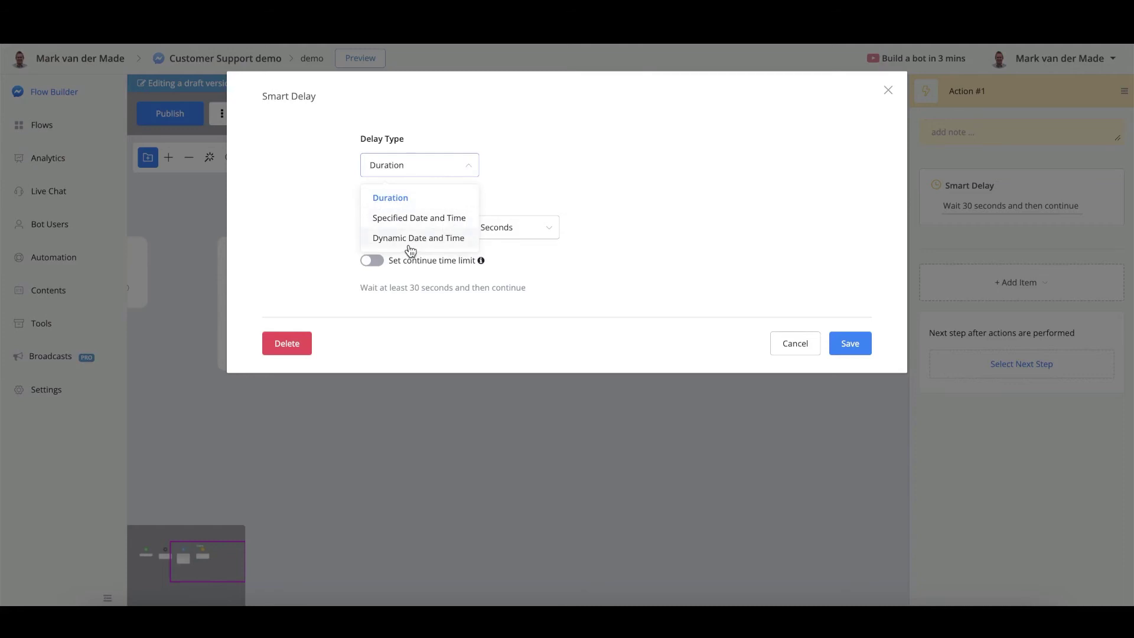
{"action": "left_click", "coordinate": [597, 278]}
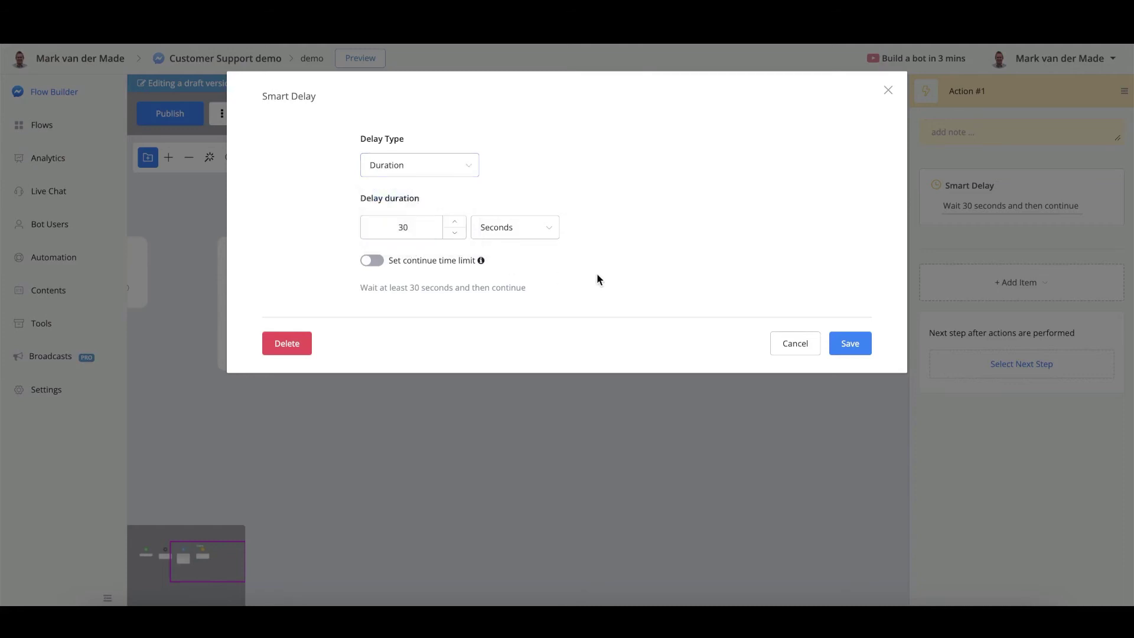
{"action": "left_click", "coordinate": [525, 230]}
{"action": "left_click", "coordinate": [650, 272]}
{"action": "left_click", "coordinate": [372, 261]}
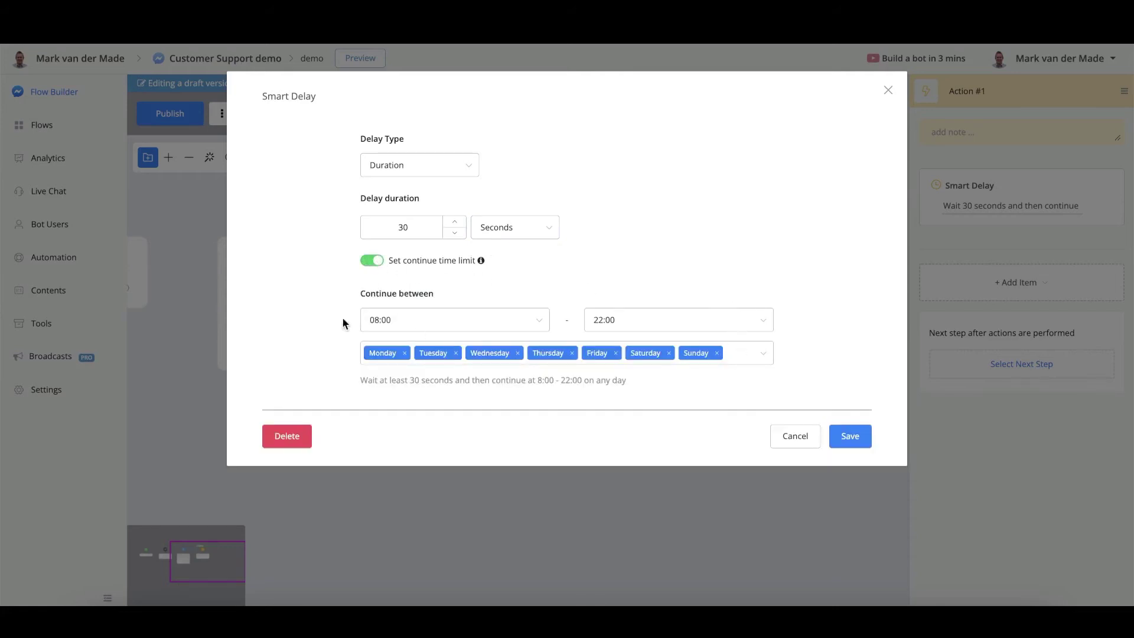
{"action": "left_click", "coordinate": [779, 437]}
Step: Examine the advanced, integration, notification and ecommerce actions that can be added to the Action step, without adding one
{"action": "left_click", "coordinate": [1004, 291]}
{"action": "mouse_move", "coordinate": [992, 338]}
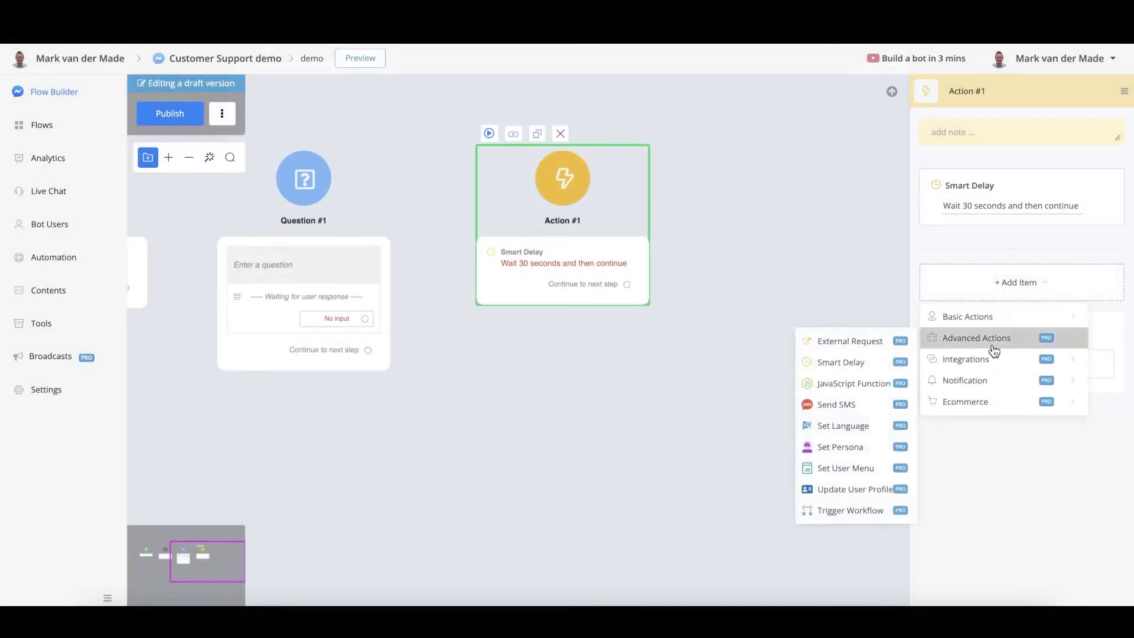
{"action": "mouse_move", "coordinate": [901, 387]}
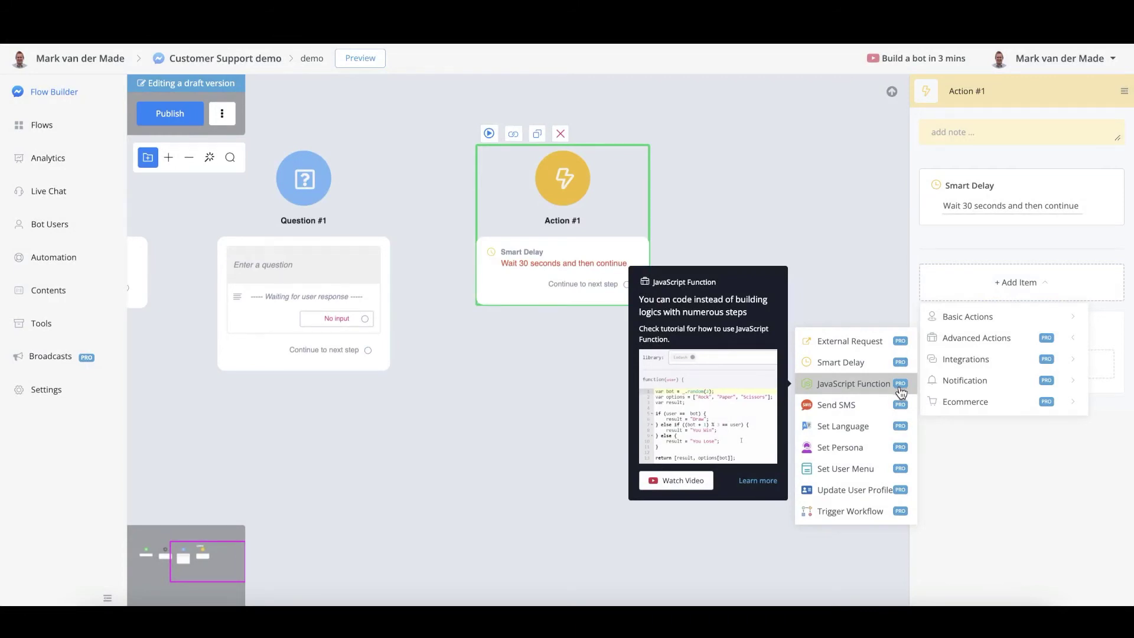
{"action": "mouse_move", "coordinate": [872, 436]}
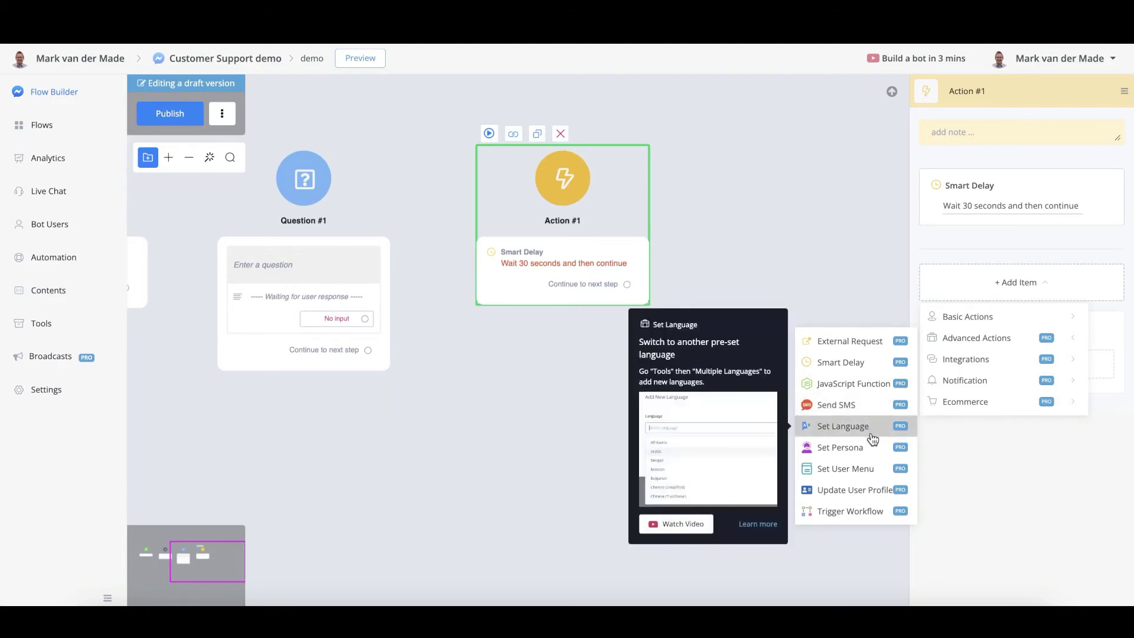
{"action": "mouse_move", "coordinate": [871, 456]}
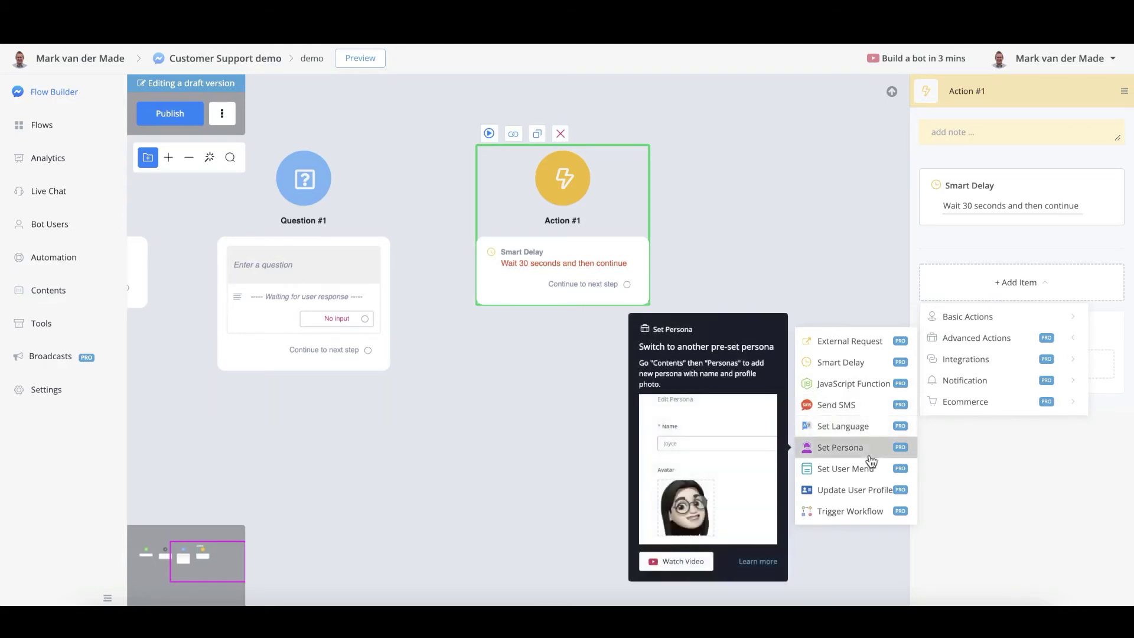
{"action": "mouse_move", "coordinate": [870, 477]}
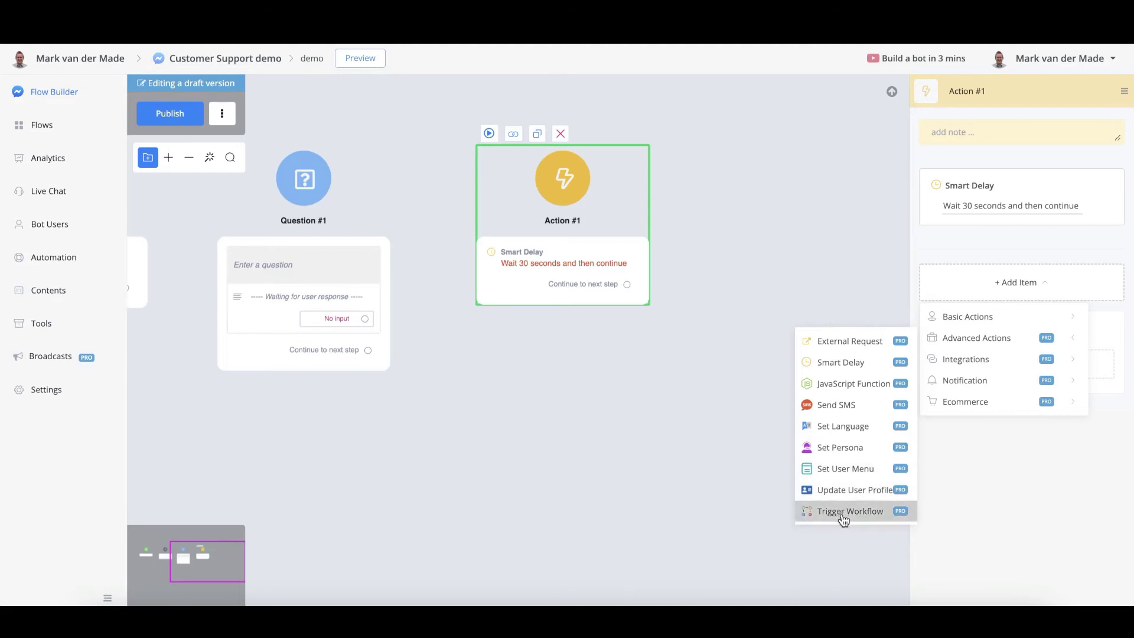
{"action": "mouse_move", "coordinate": [825, 524]}
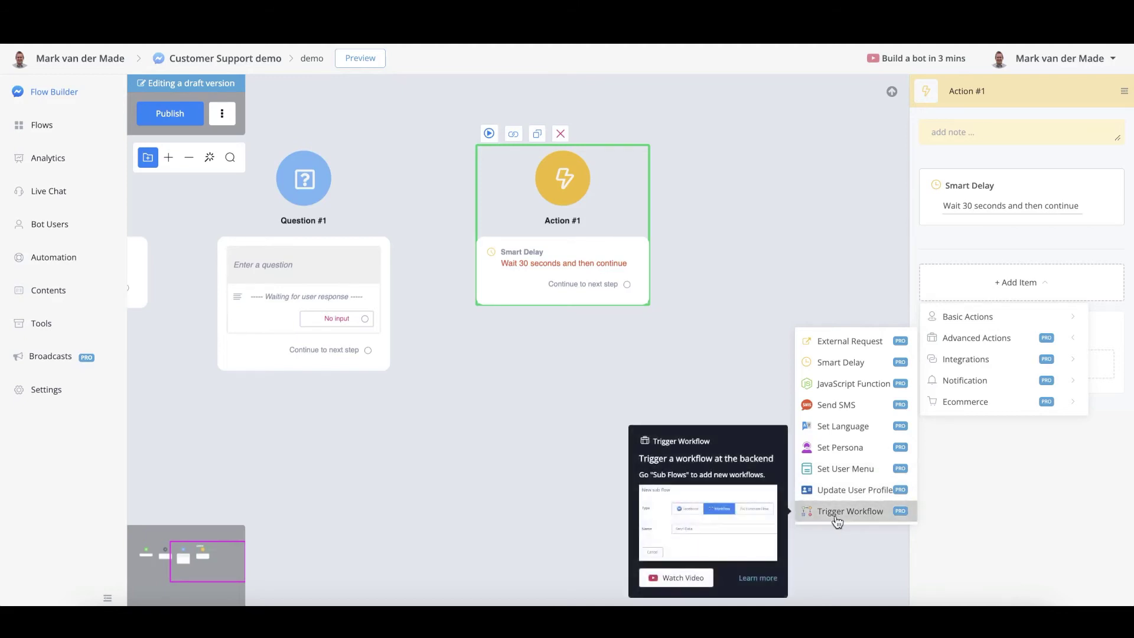
{"action": "mouse_move", "coordinate": [959, 368]}
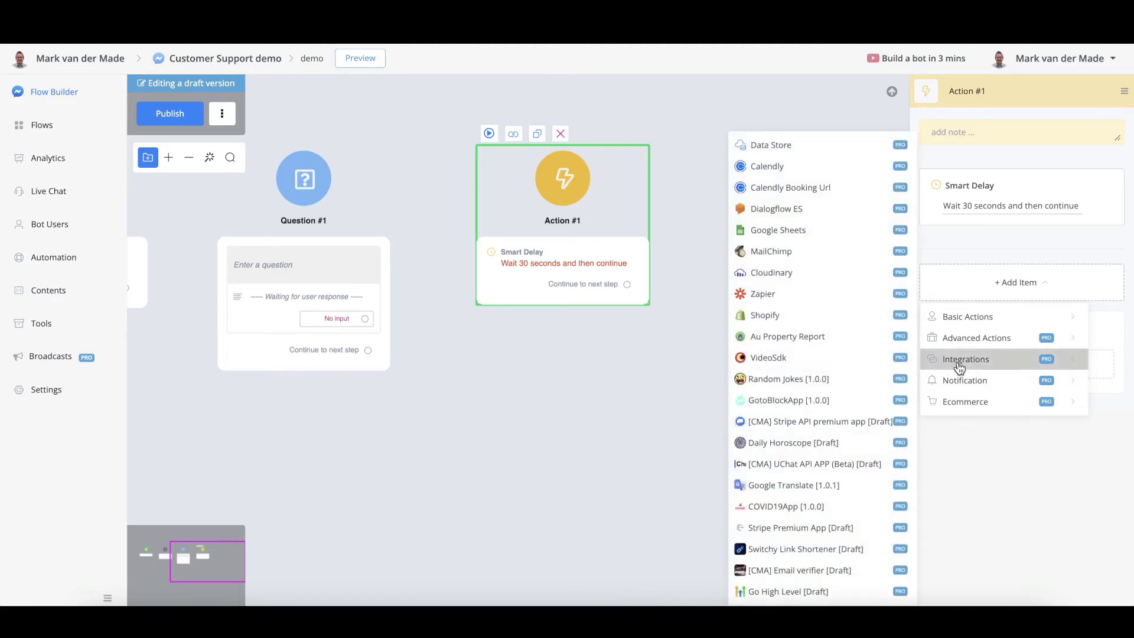
{"action": "mouse_move", "coordinate": [797, 156]}
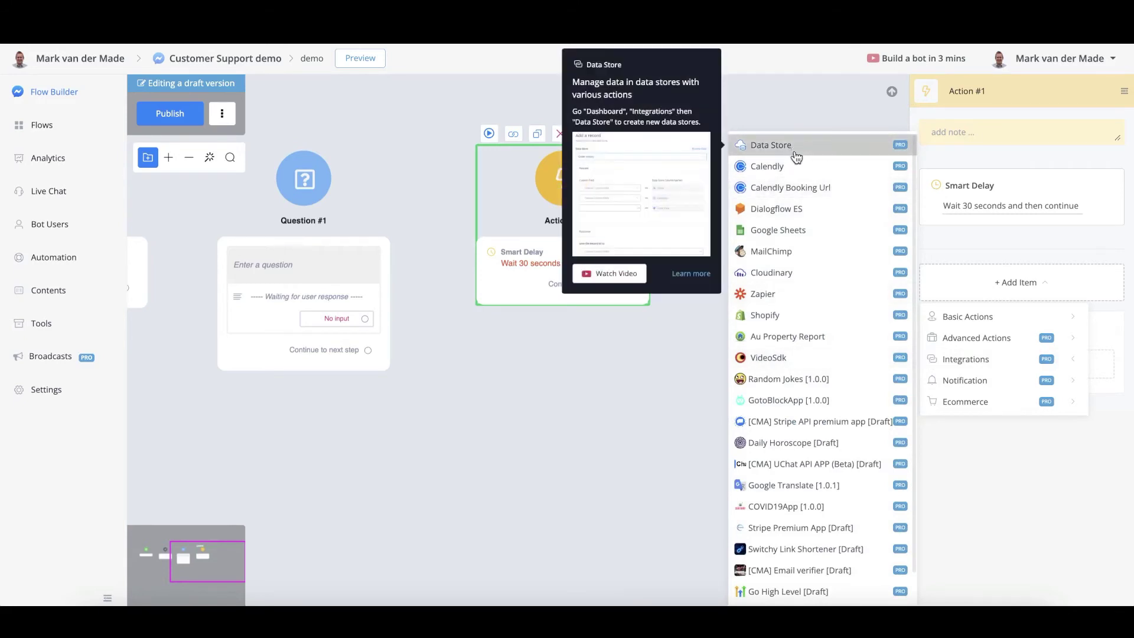
{"action": "mouse_move", "coordinate": [850, 602]}
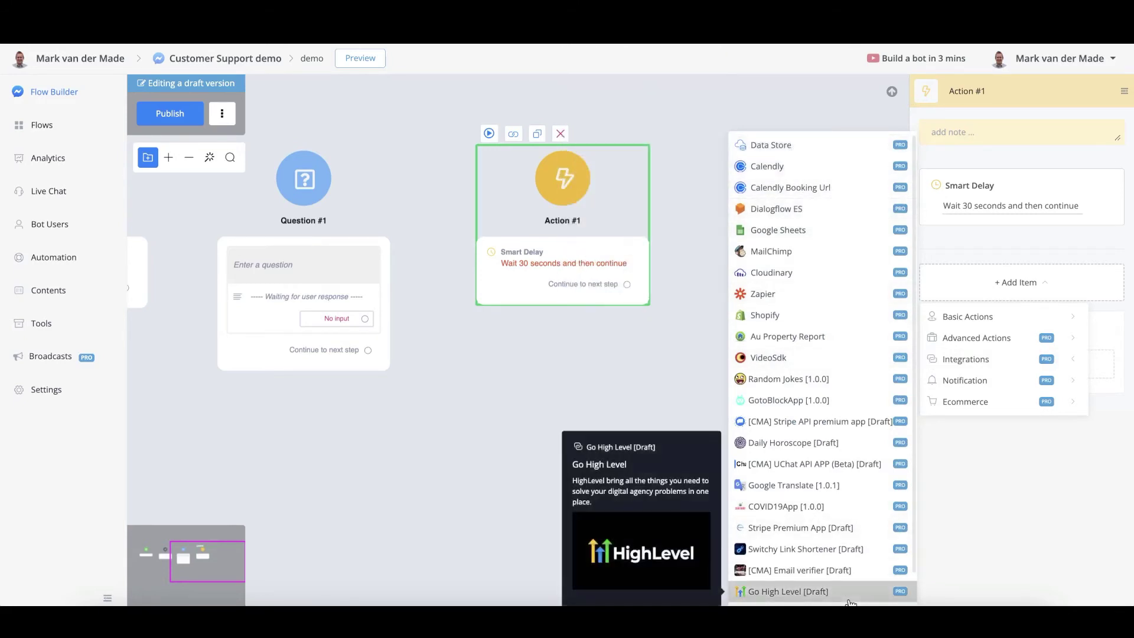
{"action": "mouse_move", "coordinate": [948, 389]}
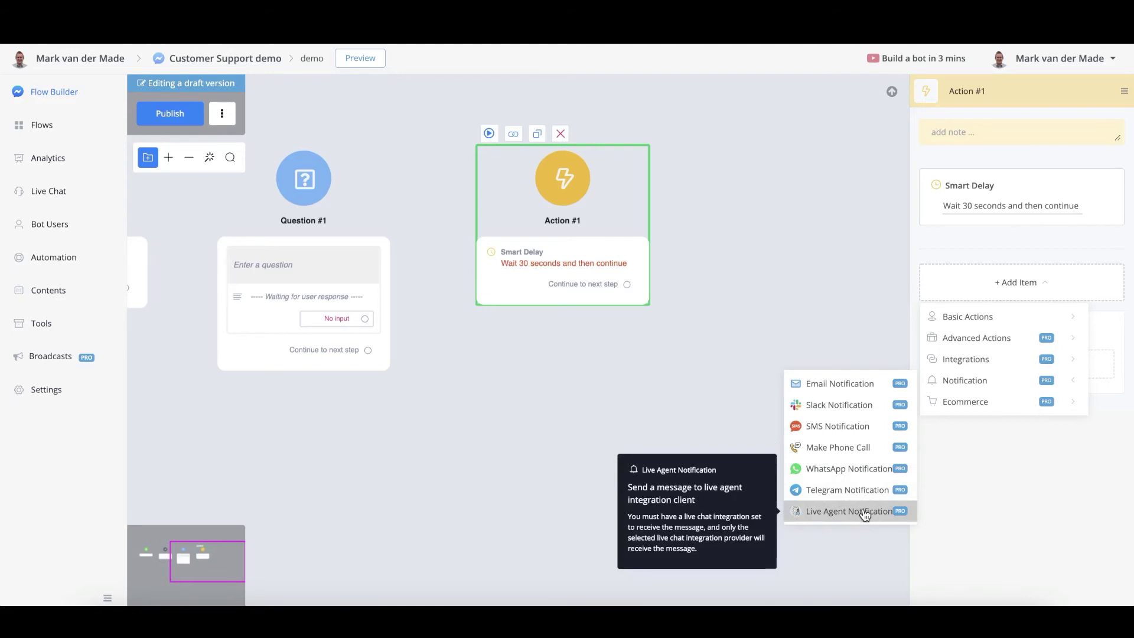
{"action": "left_click", "coordinate": [962, 406]}
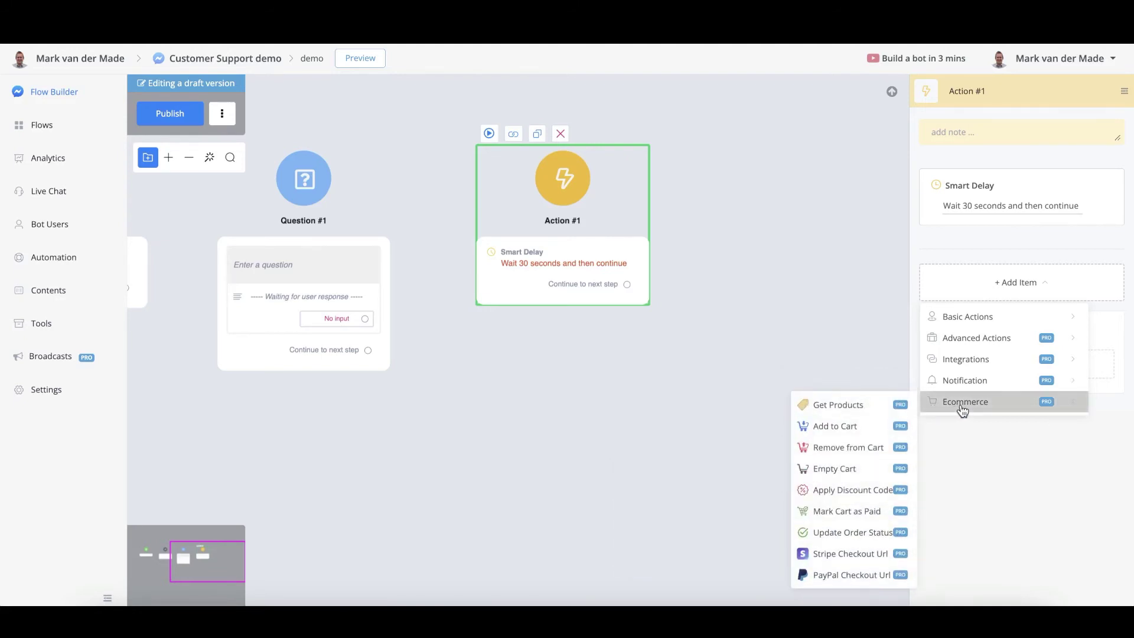
{"action": "left_click", "coordinate": [1098, 363]}
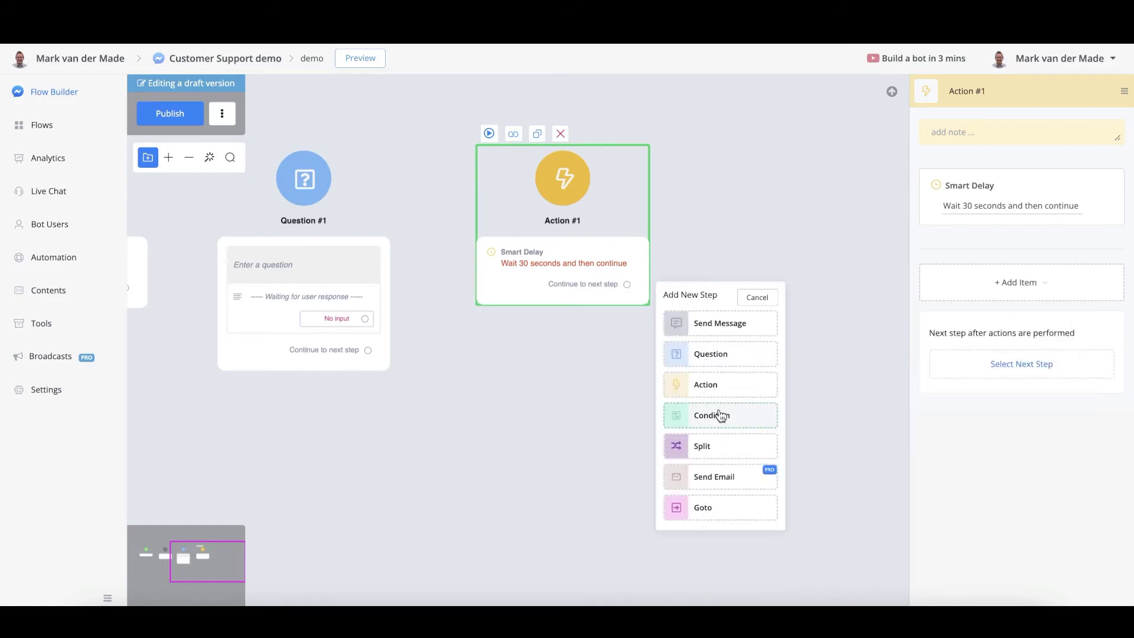
Step: Add a Condition step below the Action step with one empty condition group, viewing the new condition's settings without saving a condition
{"action": "left_click", "coordinate": [724, 415]}
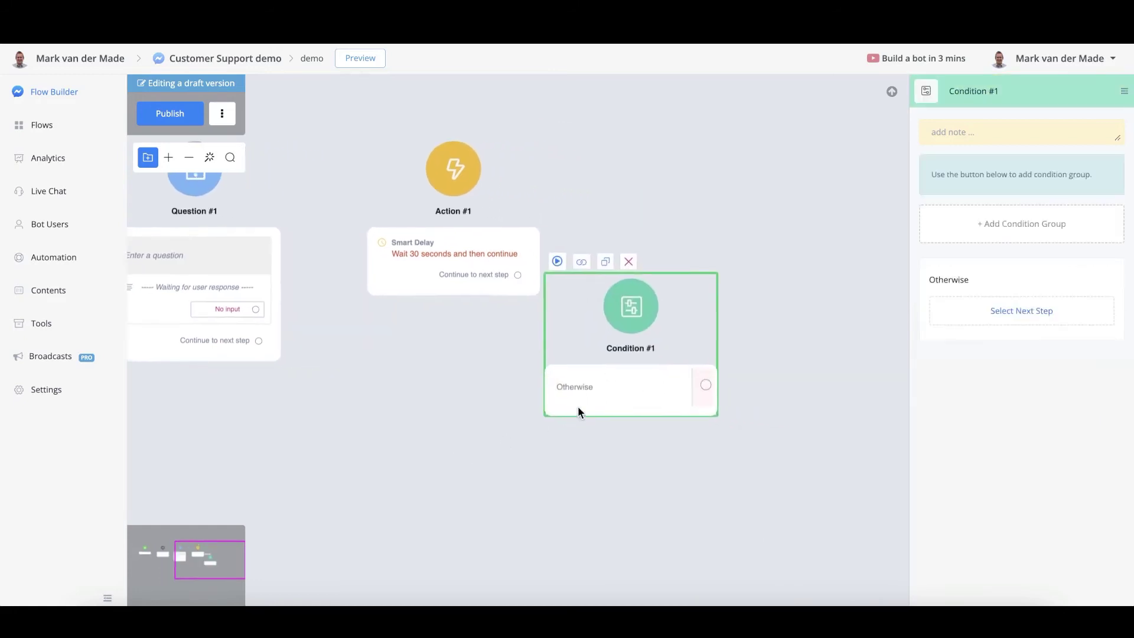
{"action": "left_click_drag", "start_coordinate": [577, 406], "coordinate": [430, 456]}
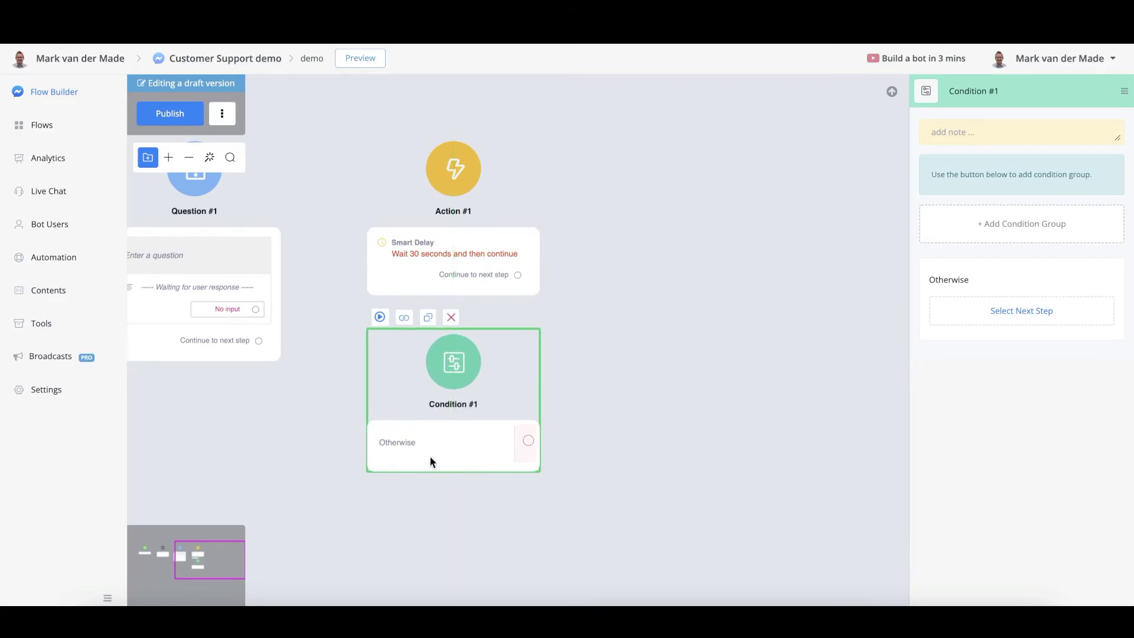
{"action": "left_click", "coordinate": [1054, 227]}
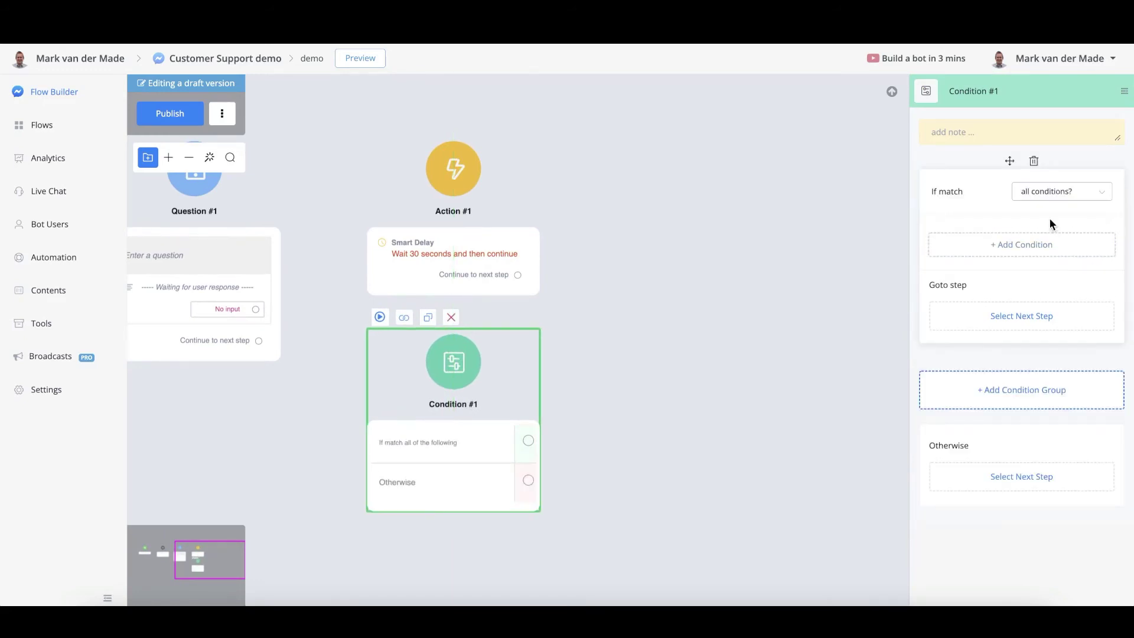
{"action": "left_click", "coordinate": [1025, 242]}
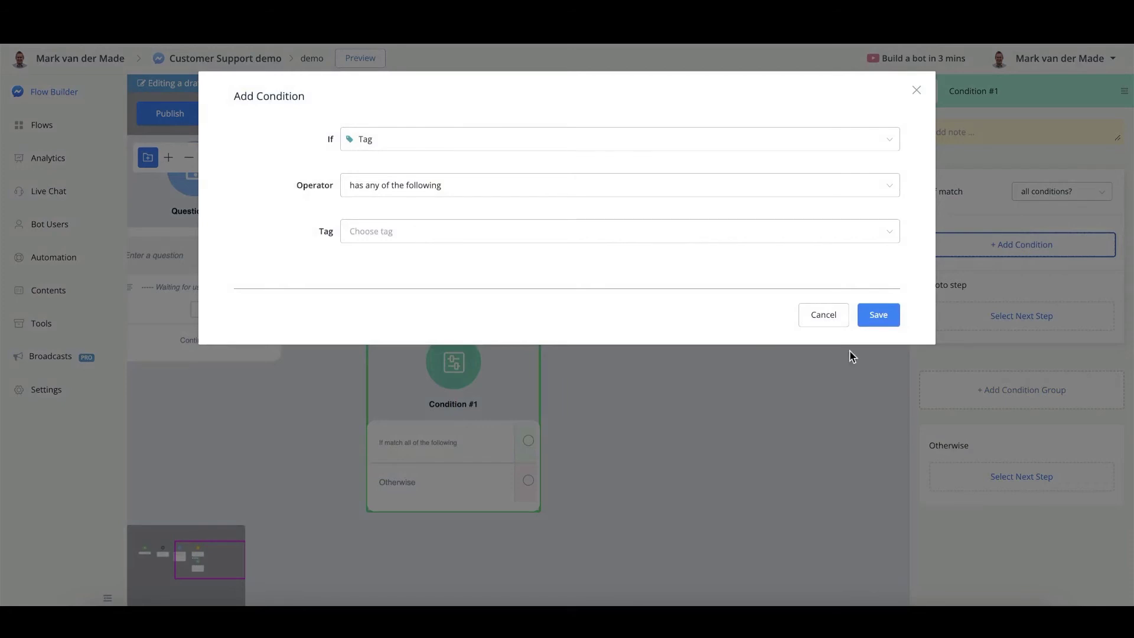
{"action": "left_click", "coordinate": [829, 320]}
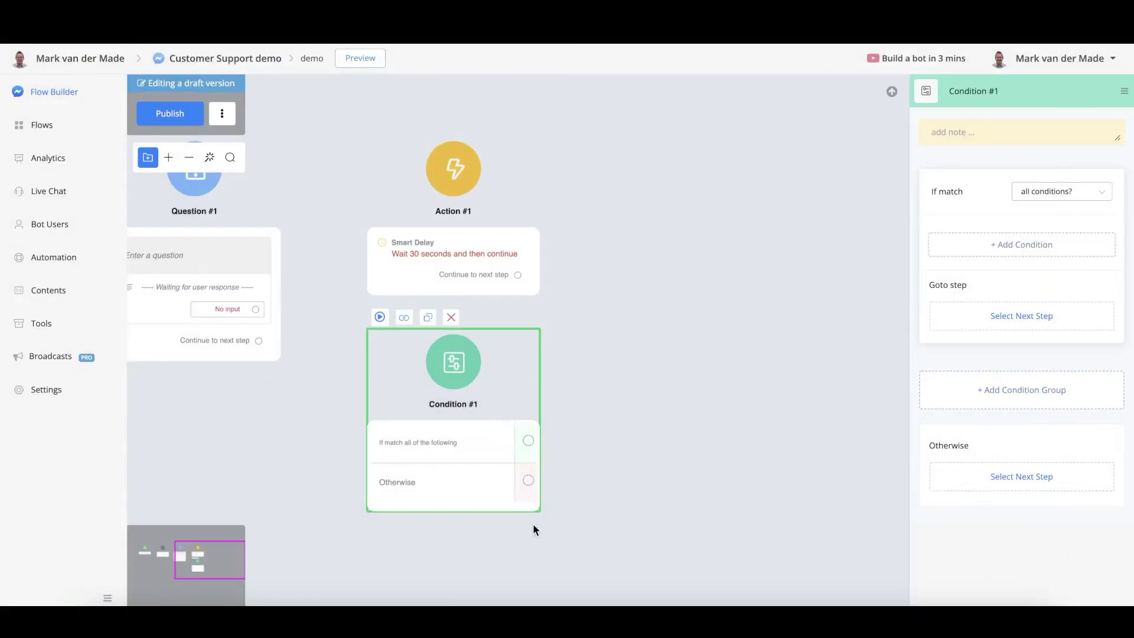
Step: Add a Split step beside the Action step and give it two variants, A and B
{"action": "double_click", "coordinate": [623, 233]}
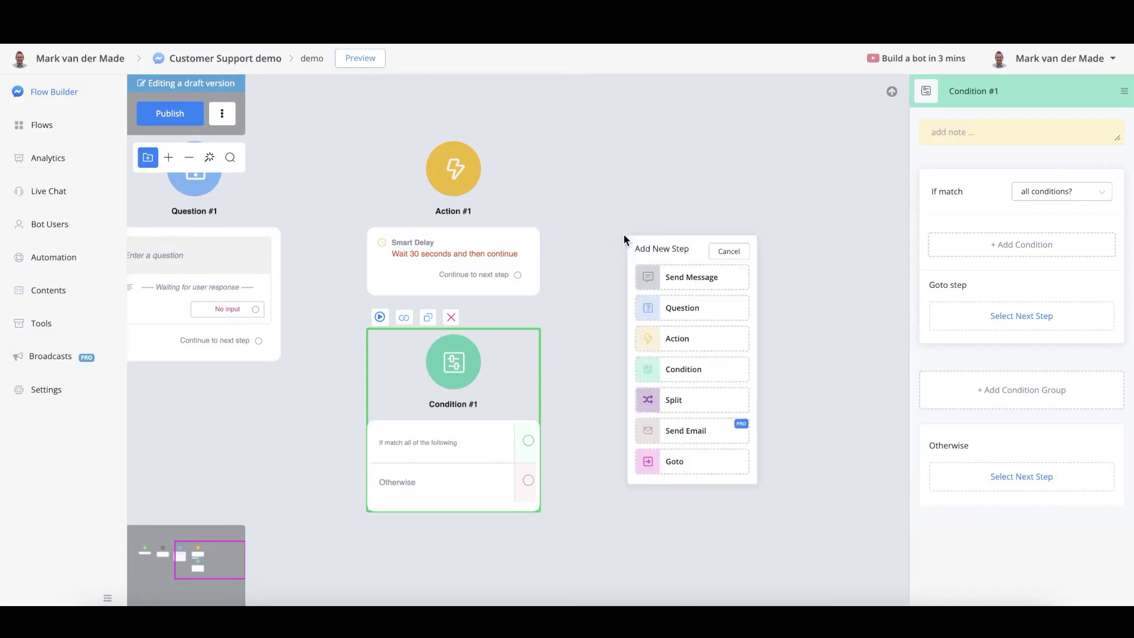
{"action": "left_click", "coordinate": [681, 400]}
{"action": "left_click_drag", "start_coordinate": [641, 332], "coordinate": [639, 229]}
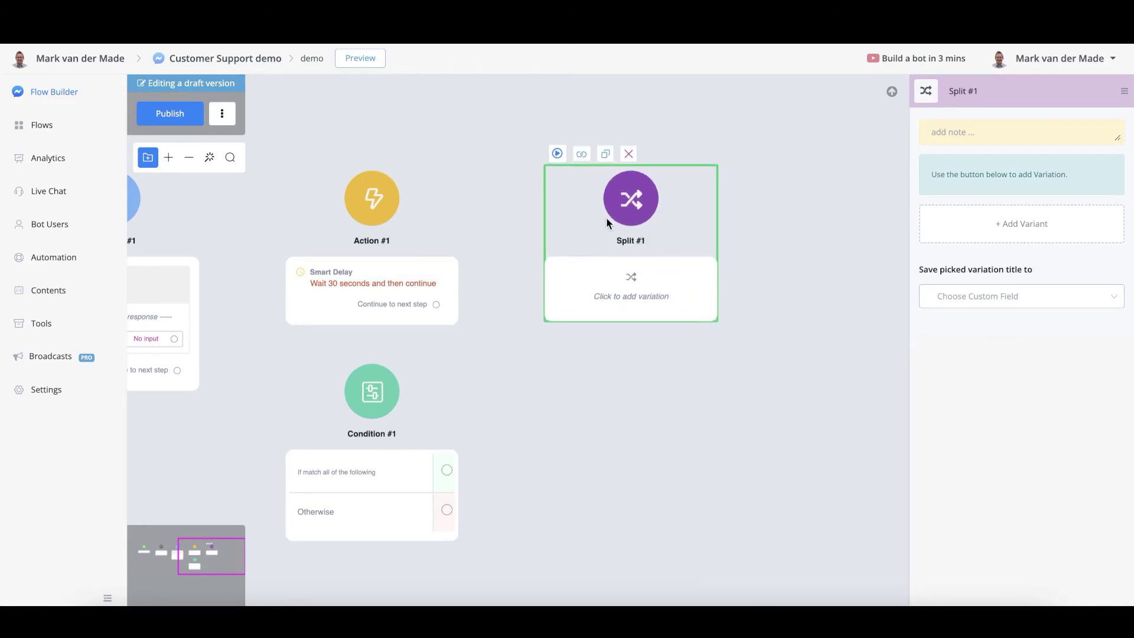
{"action": "left_click", "coordinate": [1068, 225]}
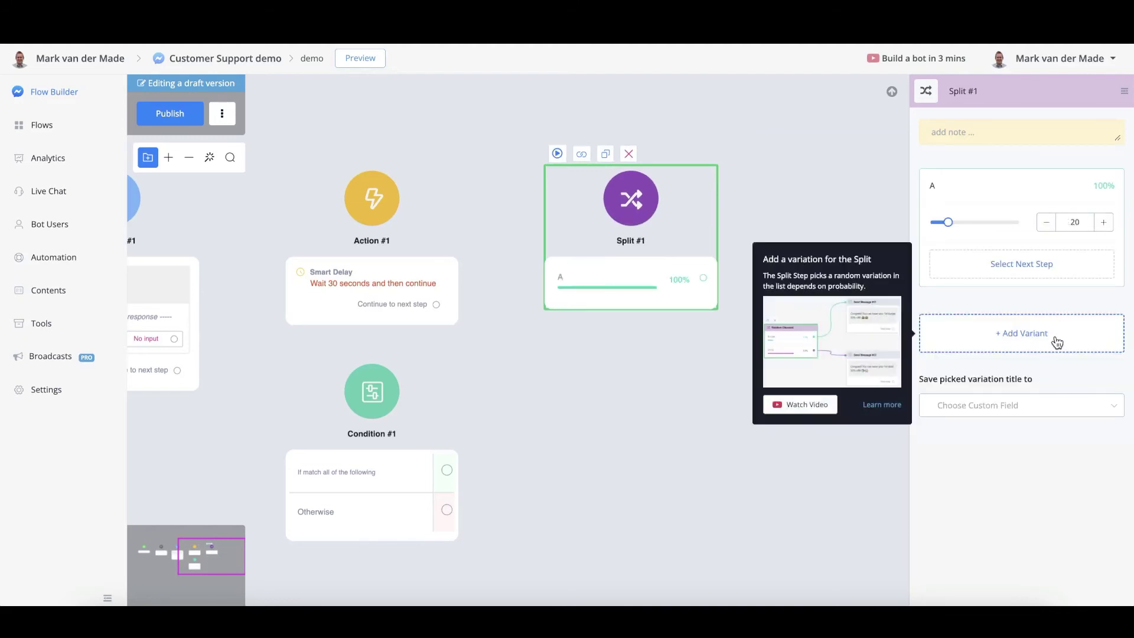
{"action": "left_click", "coordinate": [1056, 340]}
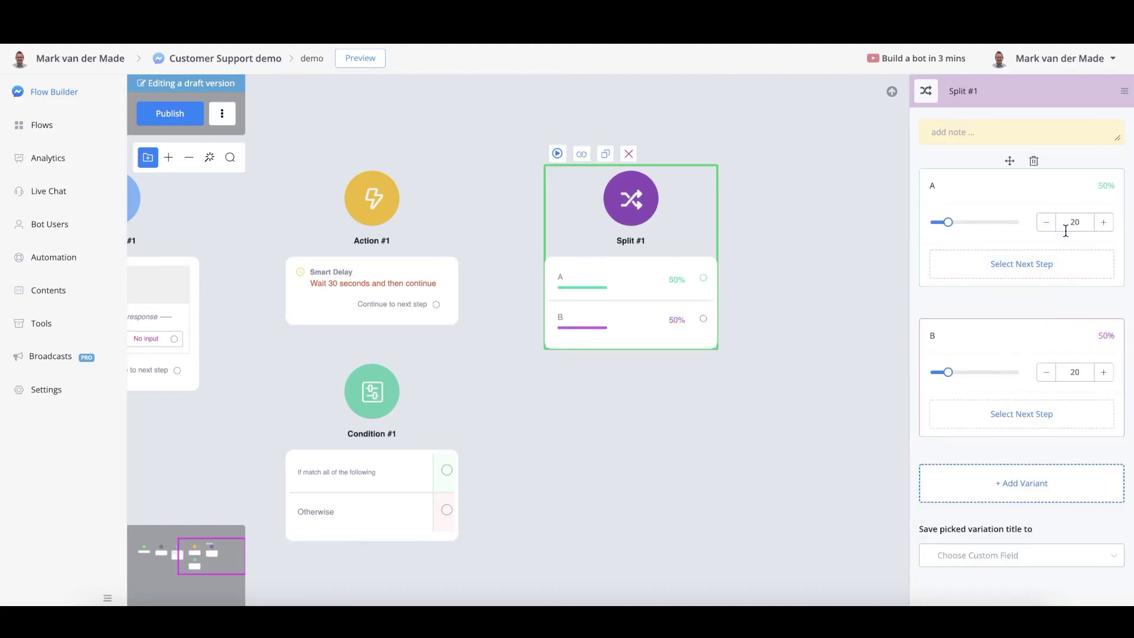
Step: Set the weights of the Split step's variants A and B to 50 each
{"action": "double_click", "coordinate": [1066, 231]}
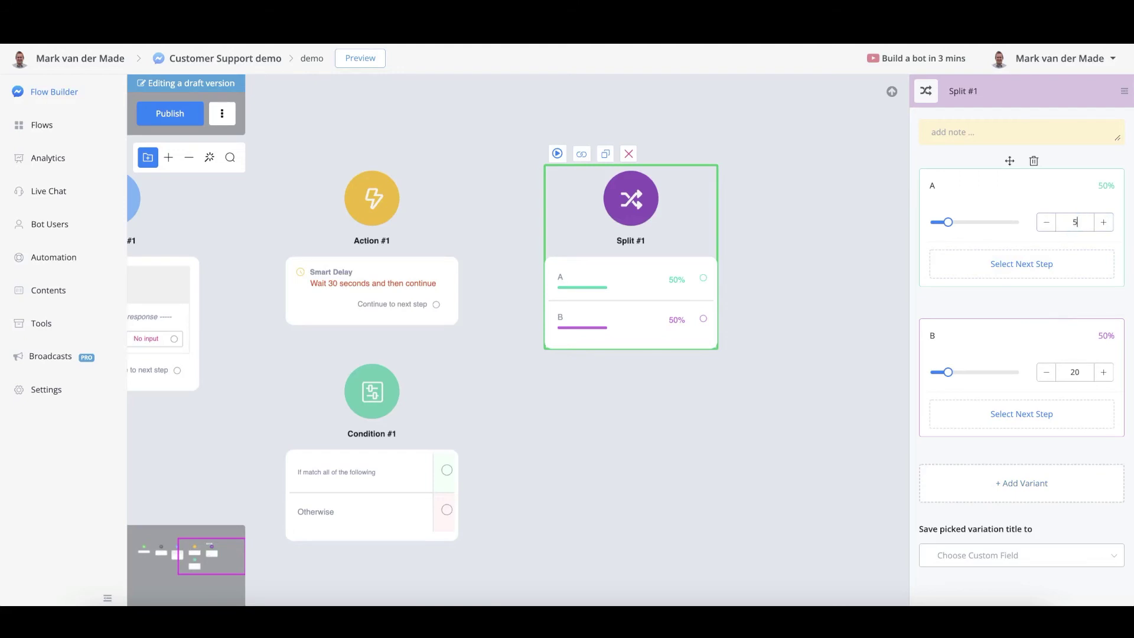
{"action": "double_click", "coordinate": [1076, 372]}
{"action": "type", "text": "50"}
Step: Add a Send Email step and align it beside the Split step
{"action": "left_click", "coordinate": [1021, 414]}
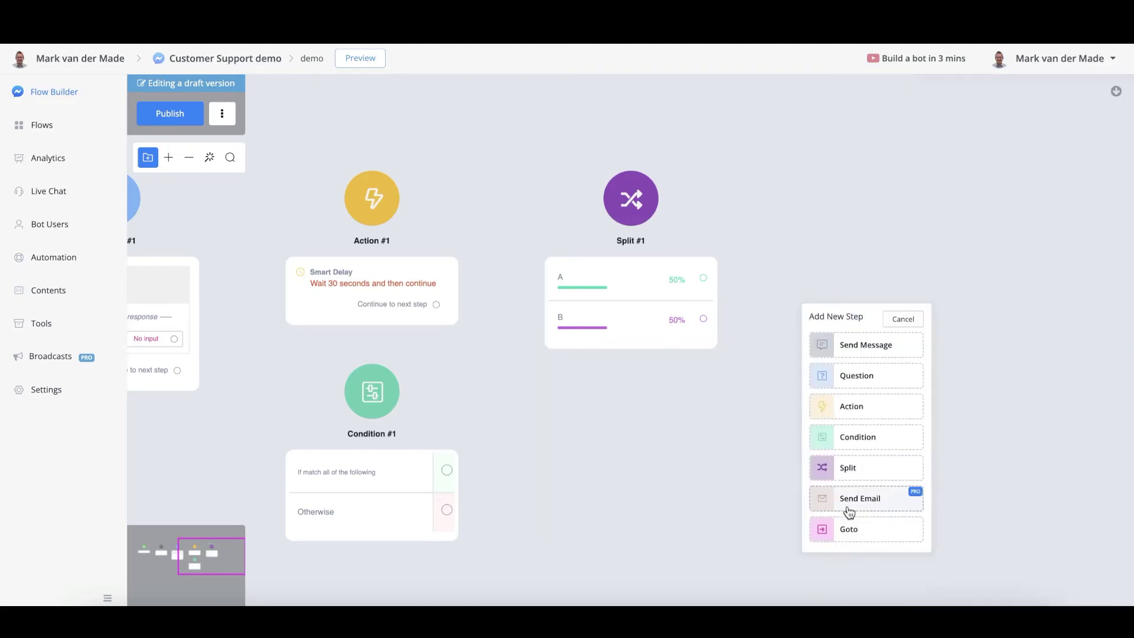
{"action": "left_click", "coordinate": [849, 500]}
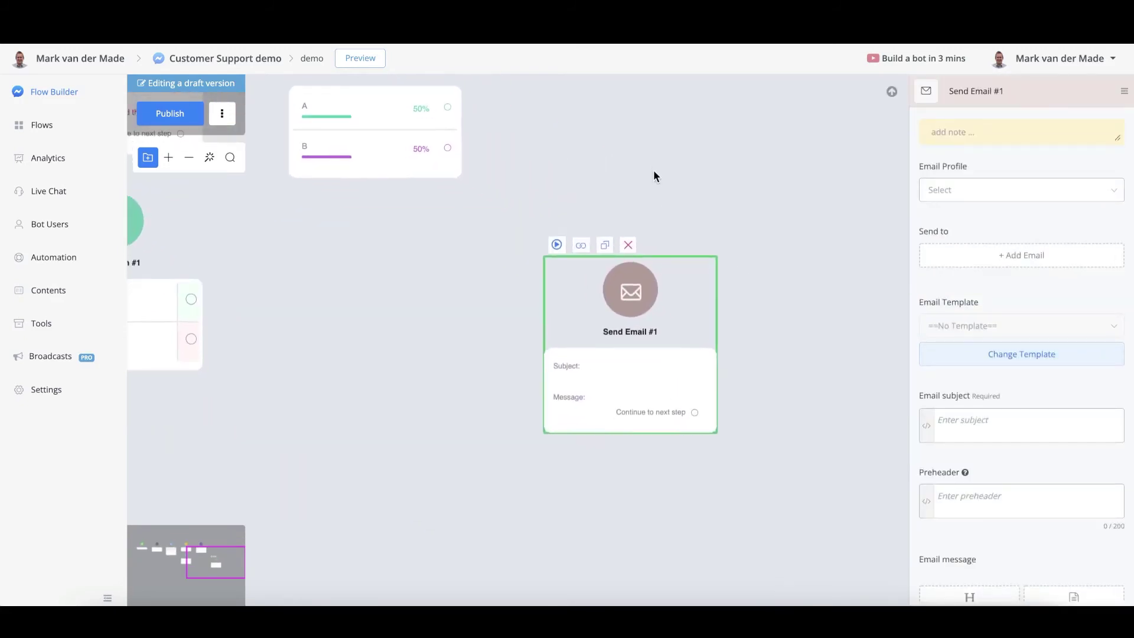
{"action": "left_click_drag", "start_coordinate": [668, 335], "coordinate": [632, 72]}
{"action": "left_click_drag", "start_coordinate": [656, 261], "coordinate": [624, 443]}
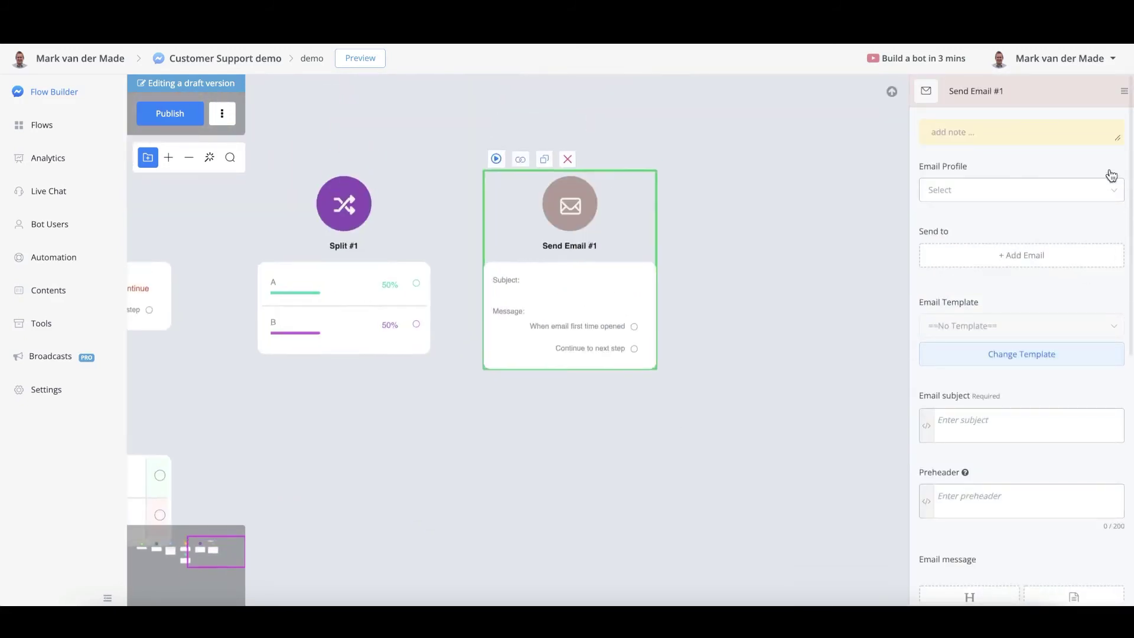
Step: Examine the Send Email step's email profile choices and its template, subject, preheader and message settings without choosing anything
{"action": "left_click", "coordinate": [968, 186]}
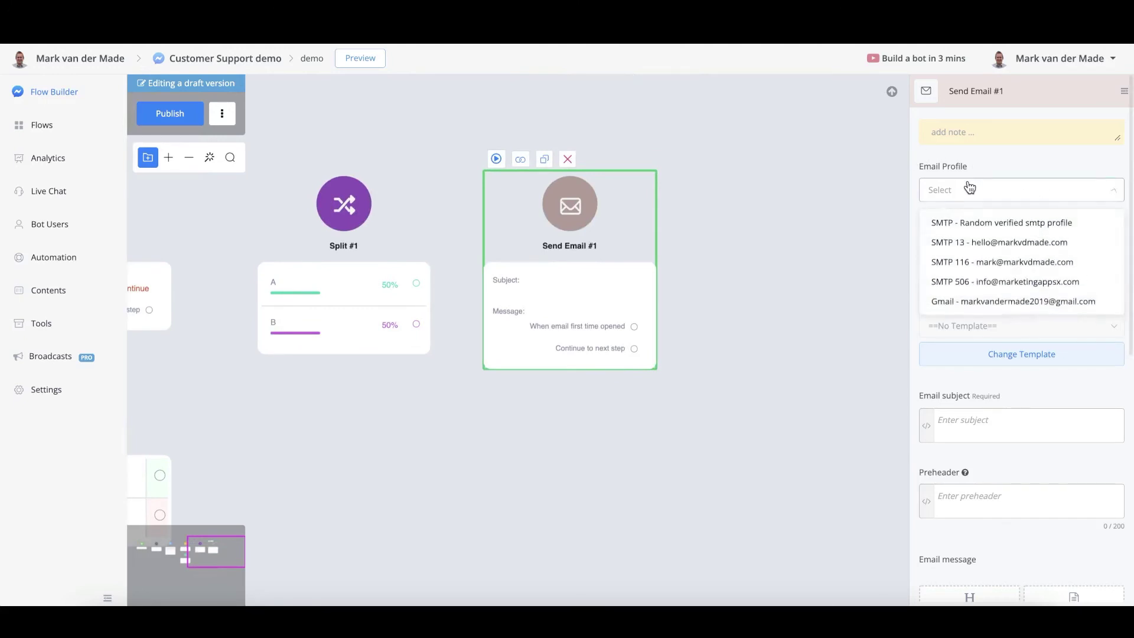
{"action": "left_click", "coordinate": [984, 328]}
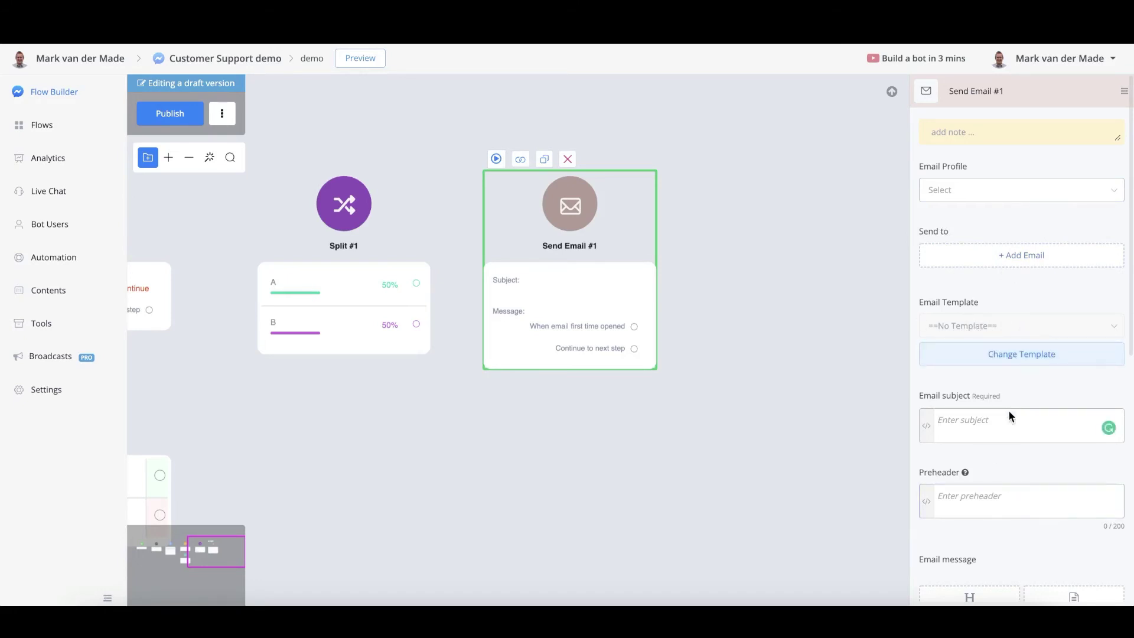
{"action": "scroll", "coordinate": [982, 434], "scroll_direction": "down", "scroll_amount": 2}
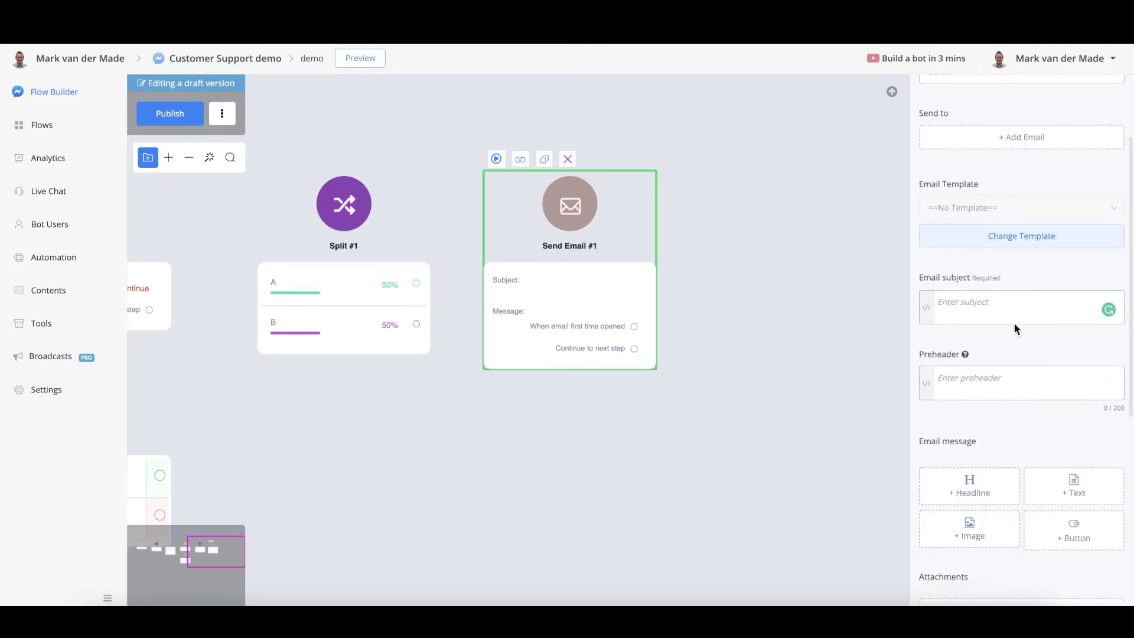
{"action": "scroll", "coordinate": [1035, 545], "scroll_direction": "down", "scroll_amount": 1}
Step: Add a Goto step aligned beside the Send Email step and view its available sub flows and steps without choosing a target
{"action": "left_click", "coordinate": [784, 536]}
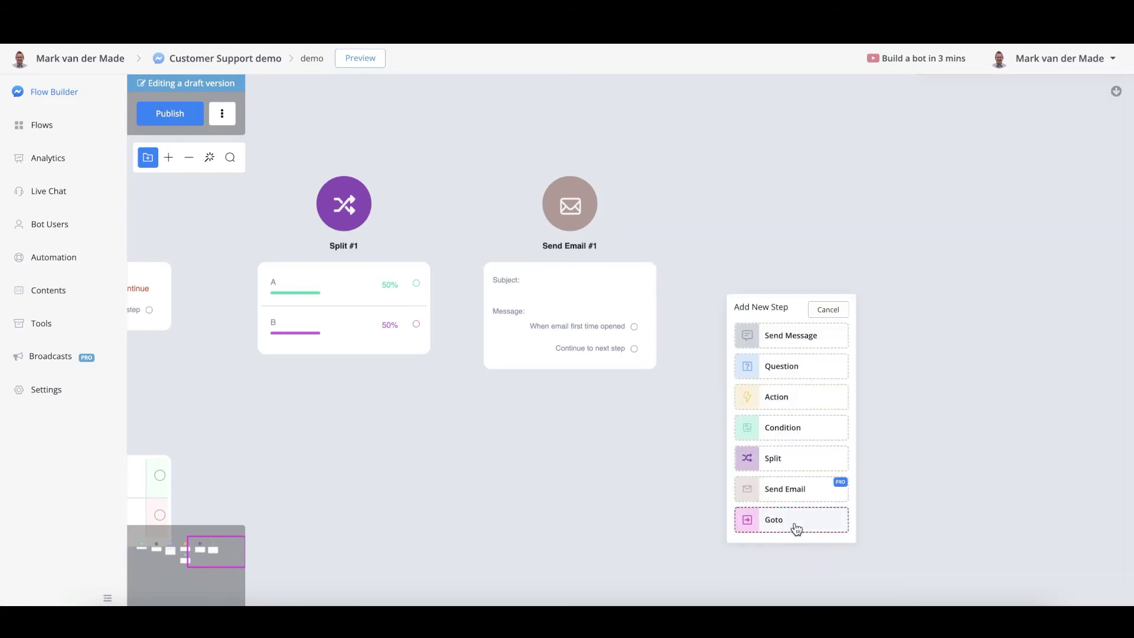
{"action": "left_click", "coordinate": [794, 522]}
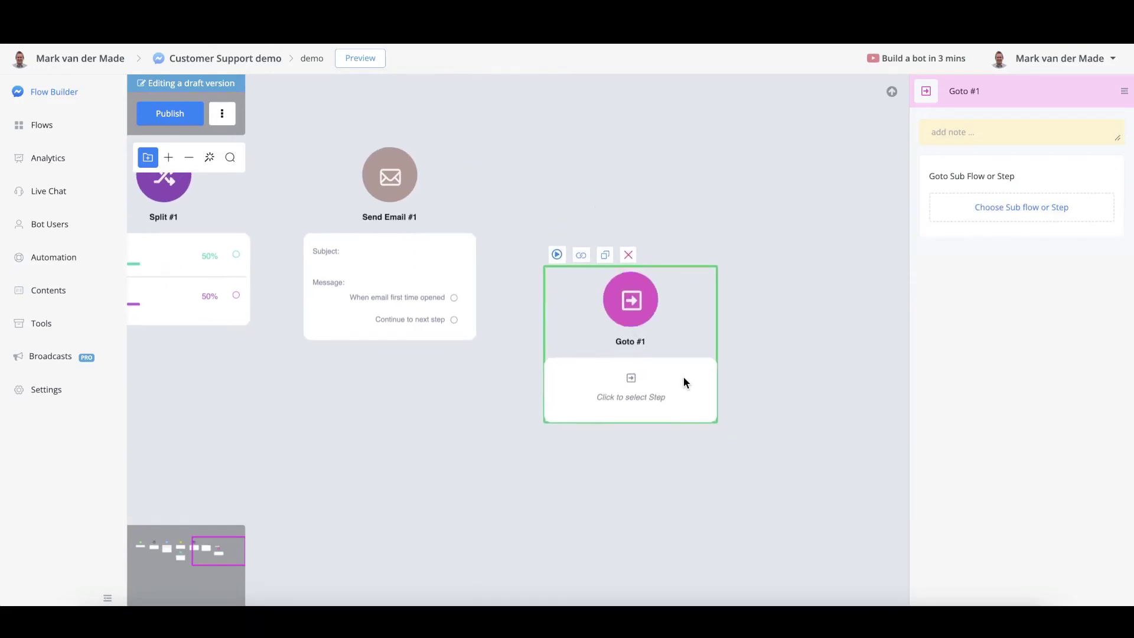
{"action": "left_click_drag", "start_coordinate": [683, 382], "coordinate": [669, 238]}
{"action": "left_click", "coordinate": [1013, 207]}
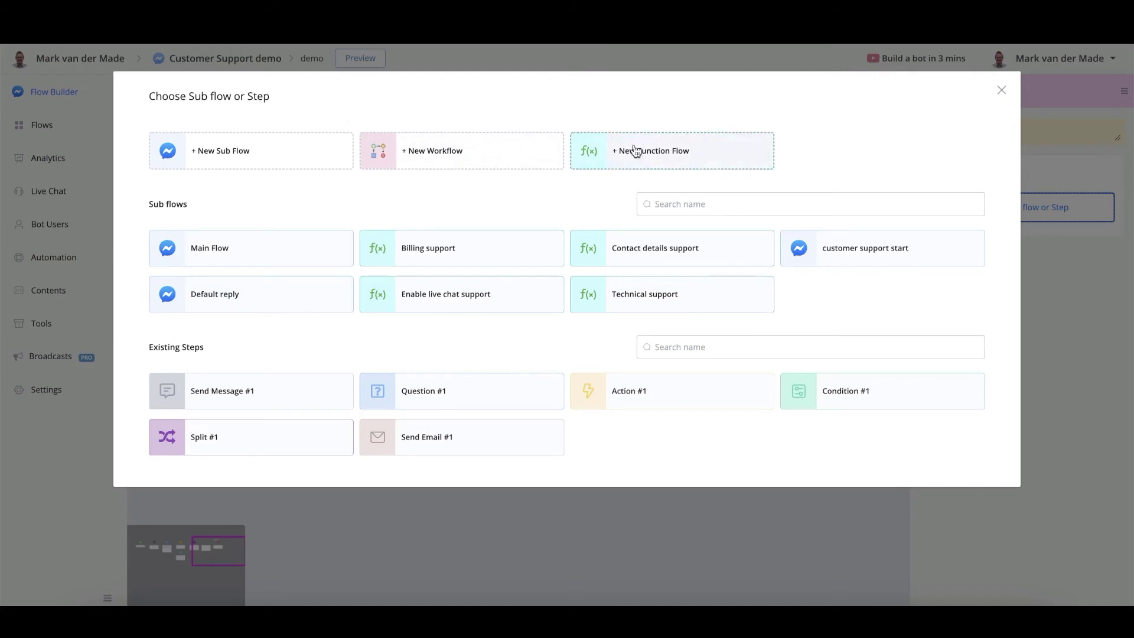
{"action": "left_click", "coordinate": [1001, 90]}
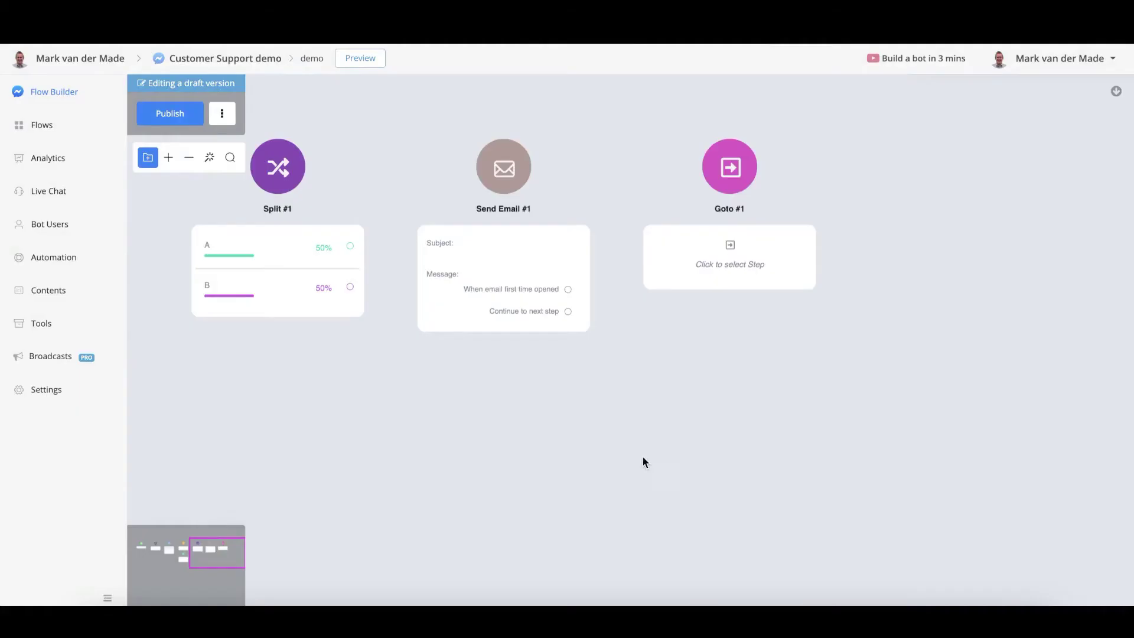
Step: Publish the draft version of the demo sub flow
{"action": "scroll", "coordinate": [650, 442], "scroll_direction": "left", "scroll_amount": 5}
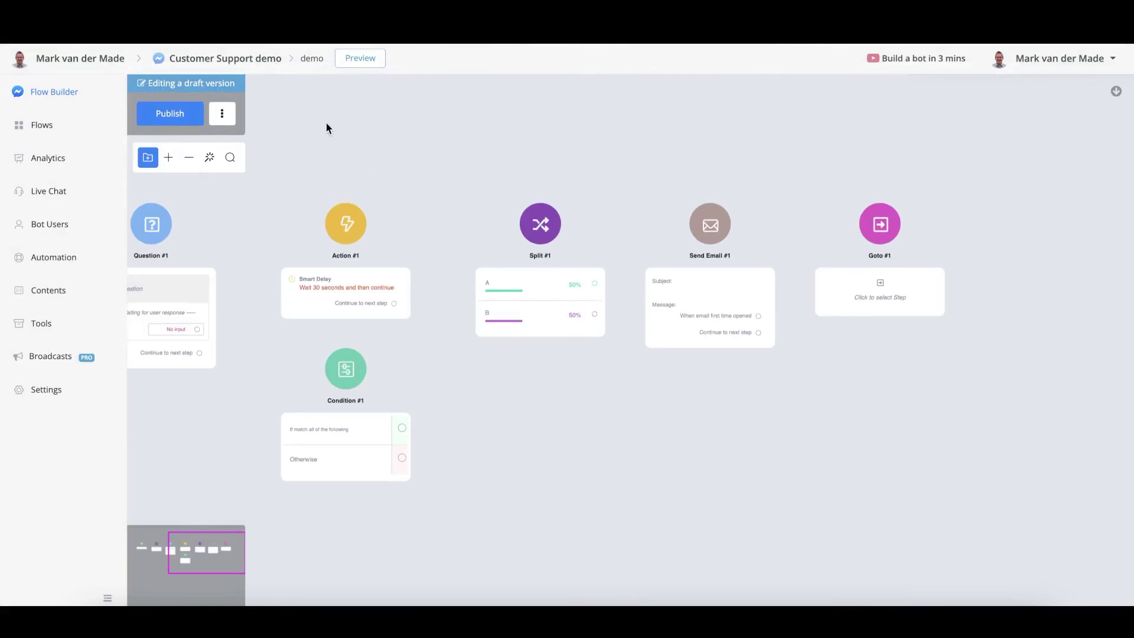
{"action": "left_click", "coordinate": [170, 113]}
{"action": "left_click_drag", "start_coordinate": [433, 126], "coordinate": [579, 145]}
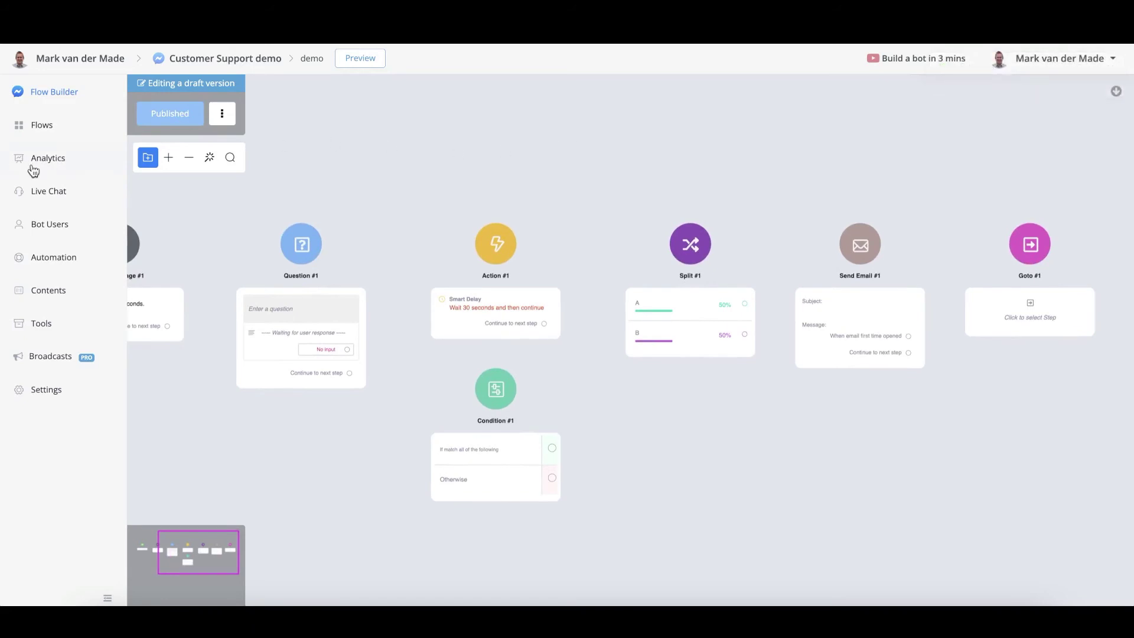
Step: View the bot's analytics and switch the user chart to Active Users and finally to New Users
{"action": "left_click", "coordinate": [53, 163]}
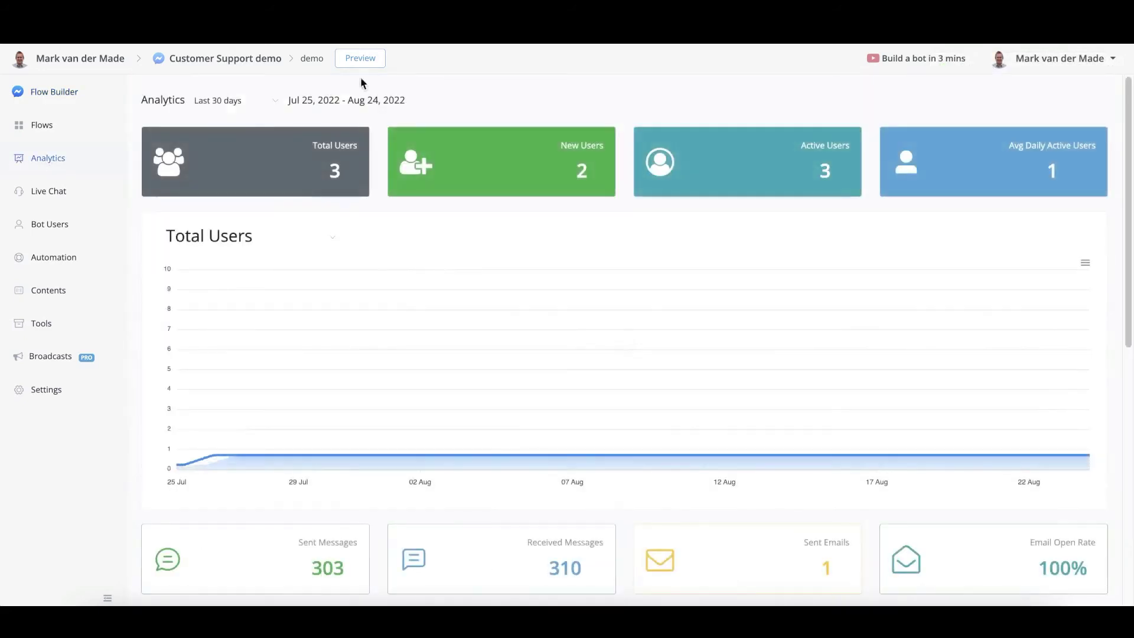
{"action": "scroll", "coordinate": [490, 260], "scroll_direction": "down", "scroll_amount": 1}
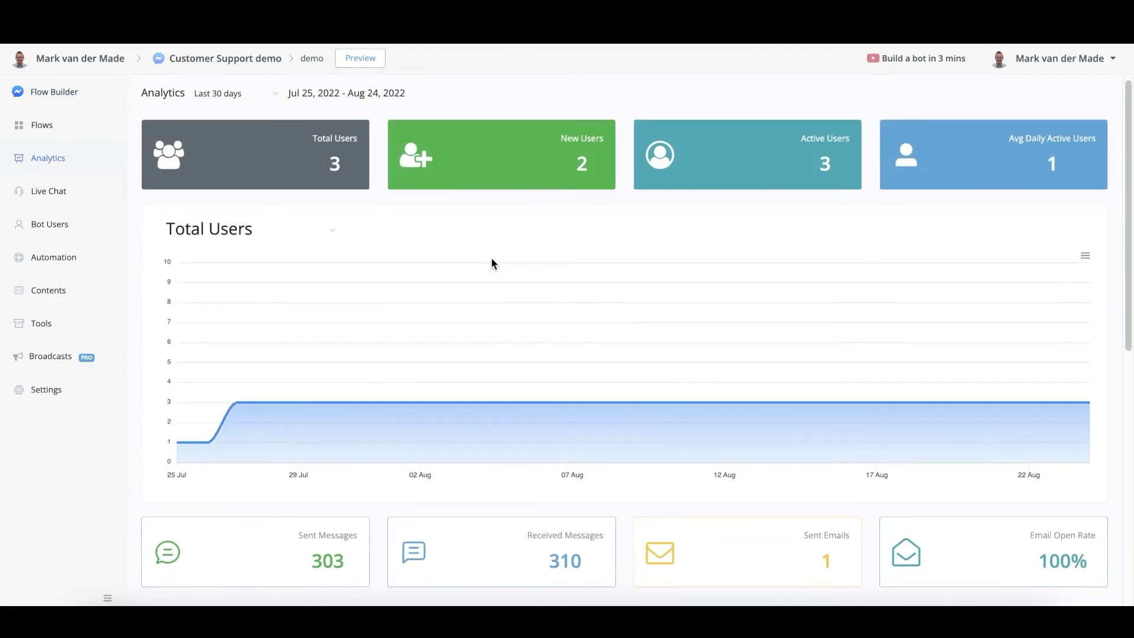
{"action": "scroll", "coordinate": [490, 260], "scroll_direction": "down", "scroll_amount": 2}
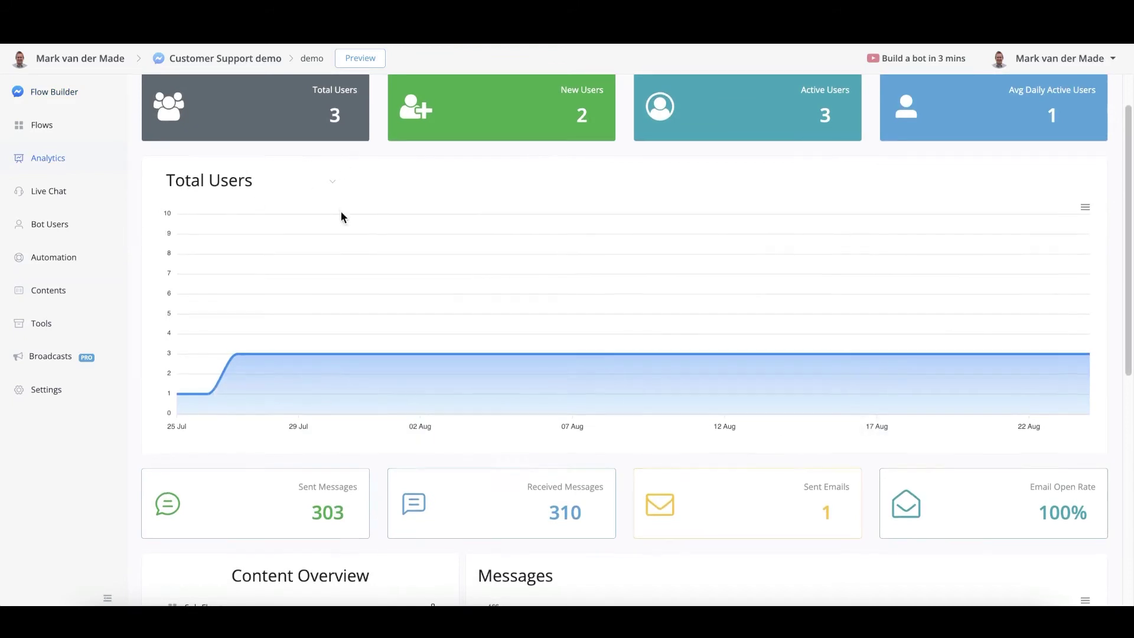
{"action": "scroll", "coordinate": [342, 212], "scroll_direction": "down", "scroll_amount": 1}
{"action": "left_click", "coordinate": [247, 186]}
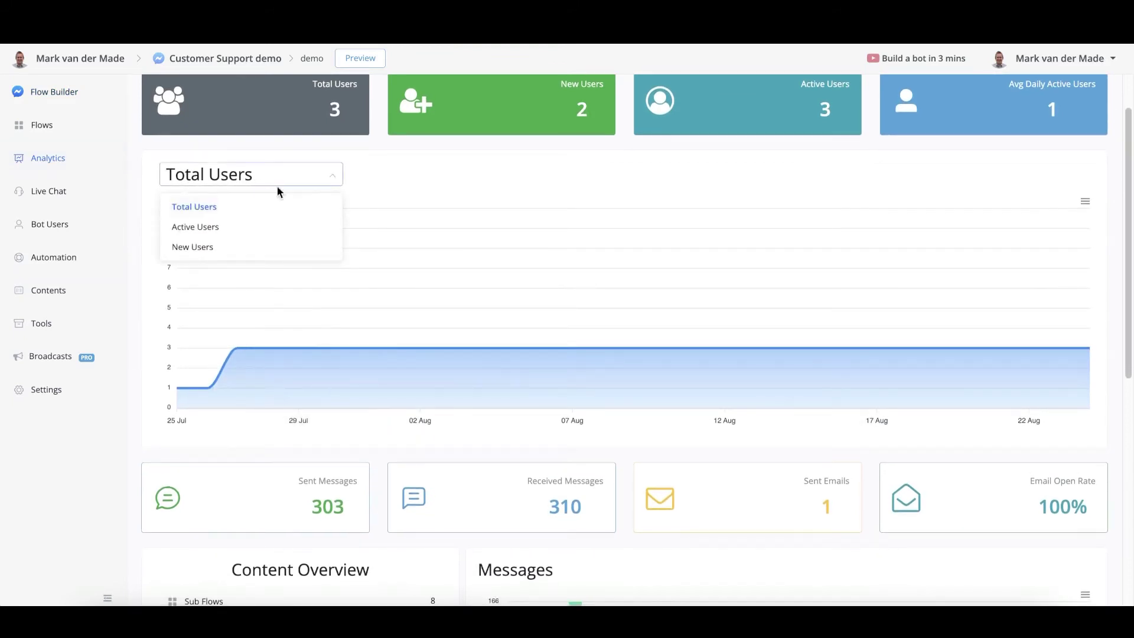
{"action": "left_click", "coordinate": [206, 232]}
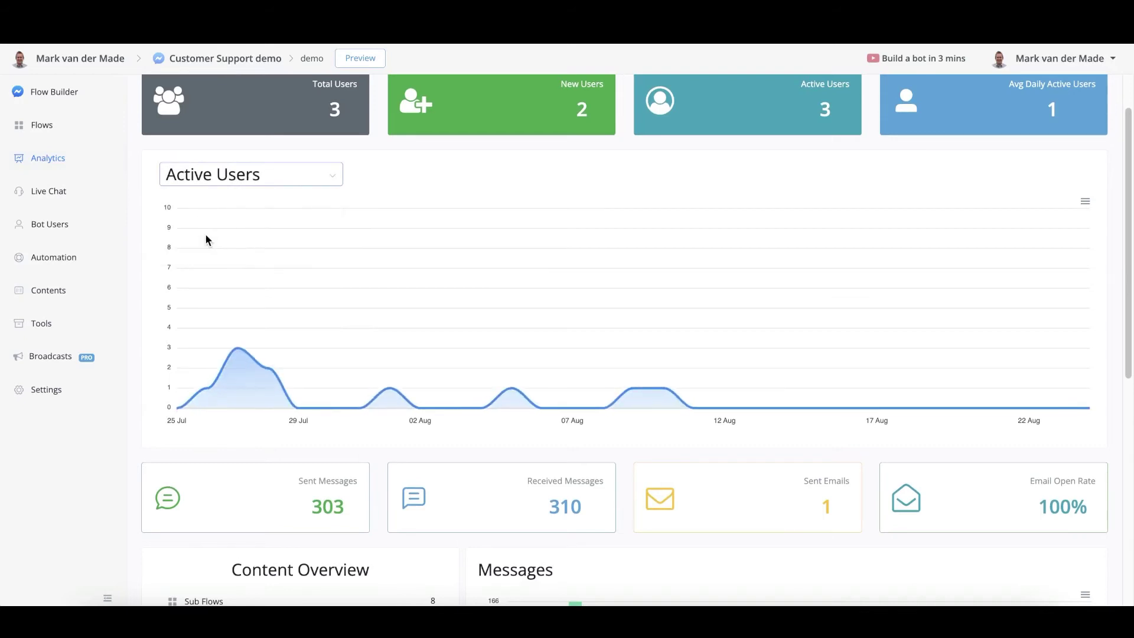
{"action": "left_click", "coordinate": [276, 175]}
{"action": "left_click", "coordinate": [256, 245]}
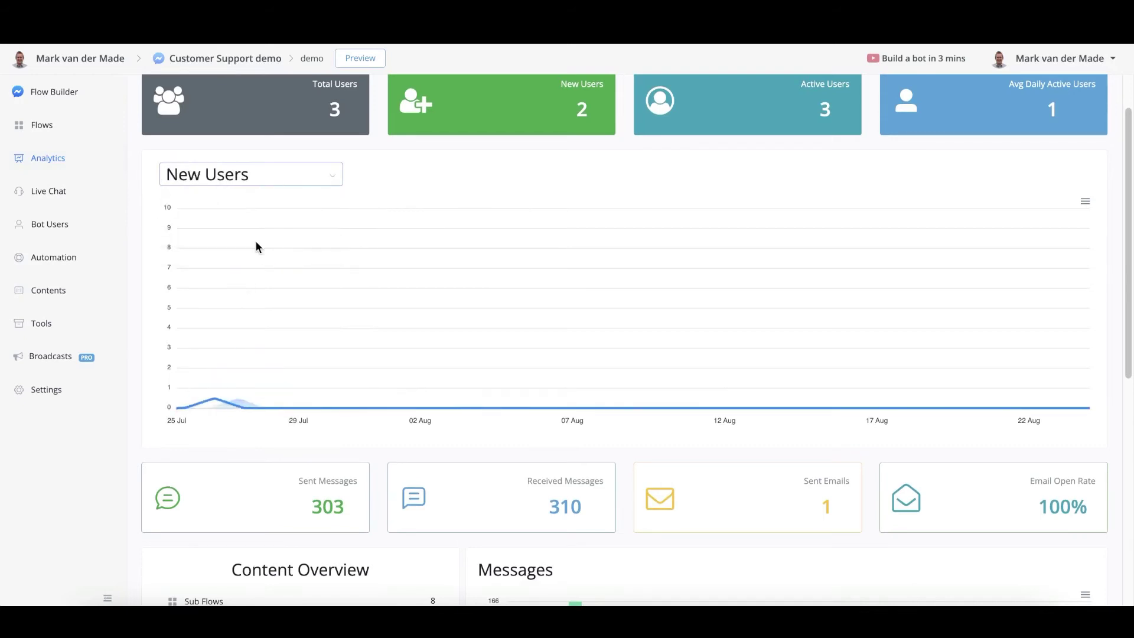
Step: Examine the New Users chart's download formats and the content, message, gender, language and timezone statistics in the analytics
{"action": "left_click", "coordinate": [1085, 202]}
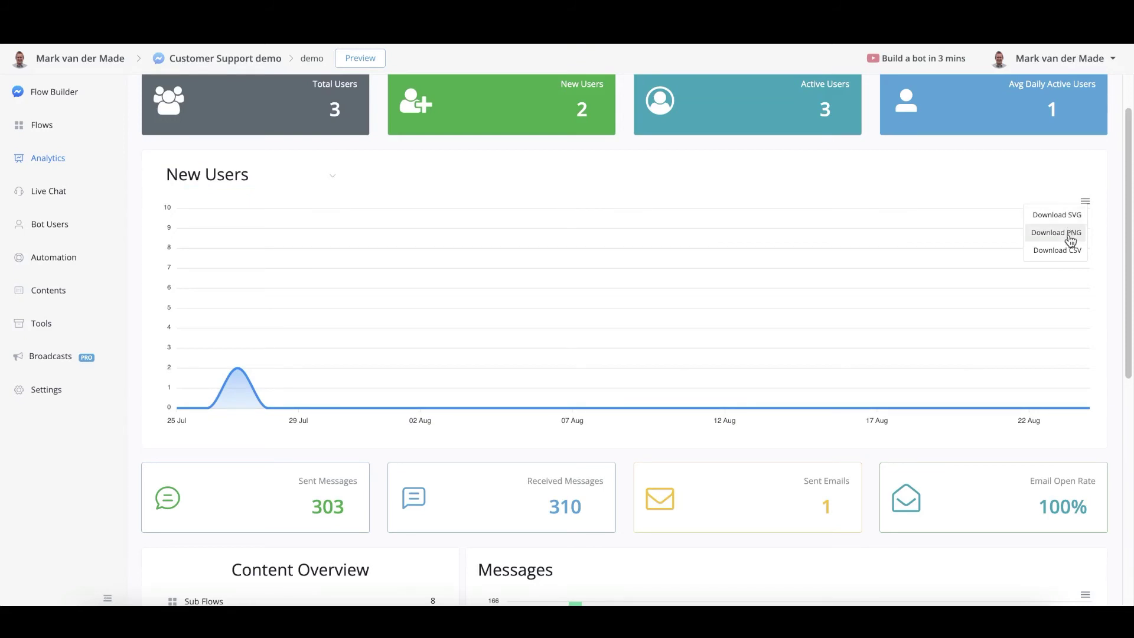
{"action": "scroll", "coordinate": [807, 305], "scroll_direction": "down", "scroll_amount": 8}
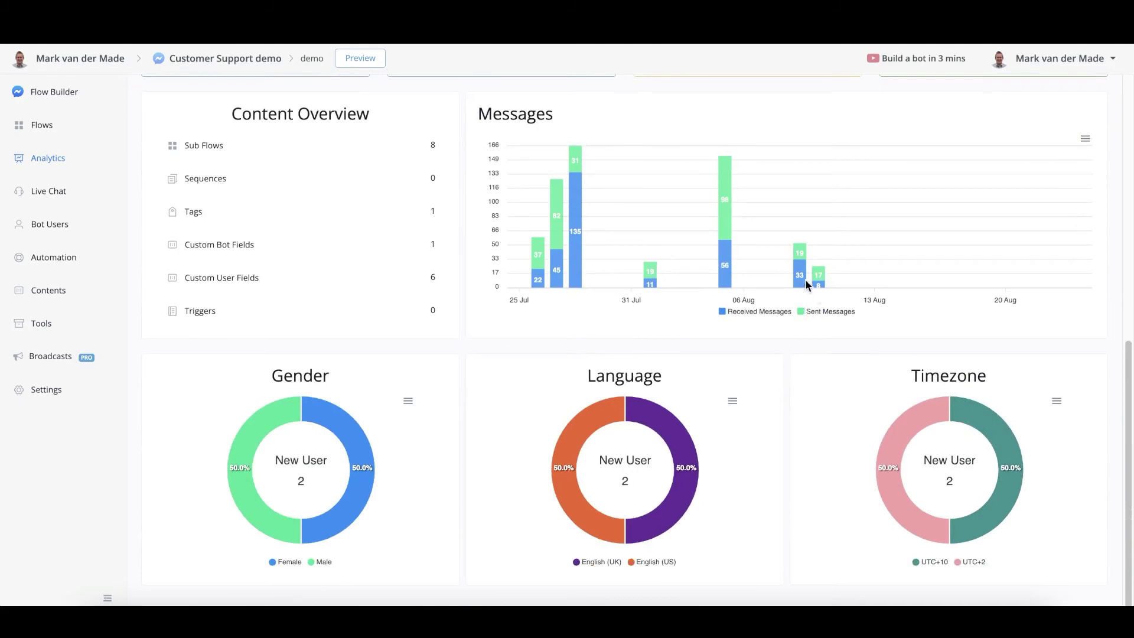
{"action": "scroll", "coordinate": [880, 329], "scroll_direction": "up", "scroll_amount": 8}
{"action": "scroll", "coordinate": [628, 279], "scroll_direction": "down", "scroll_amount": 8}
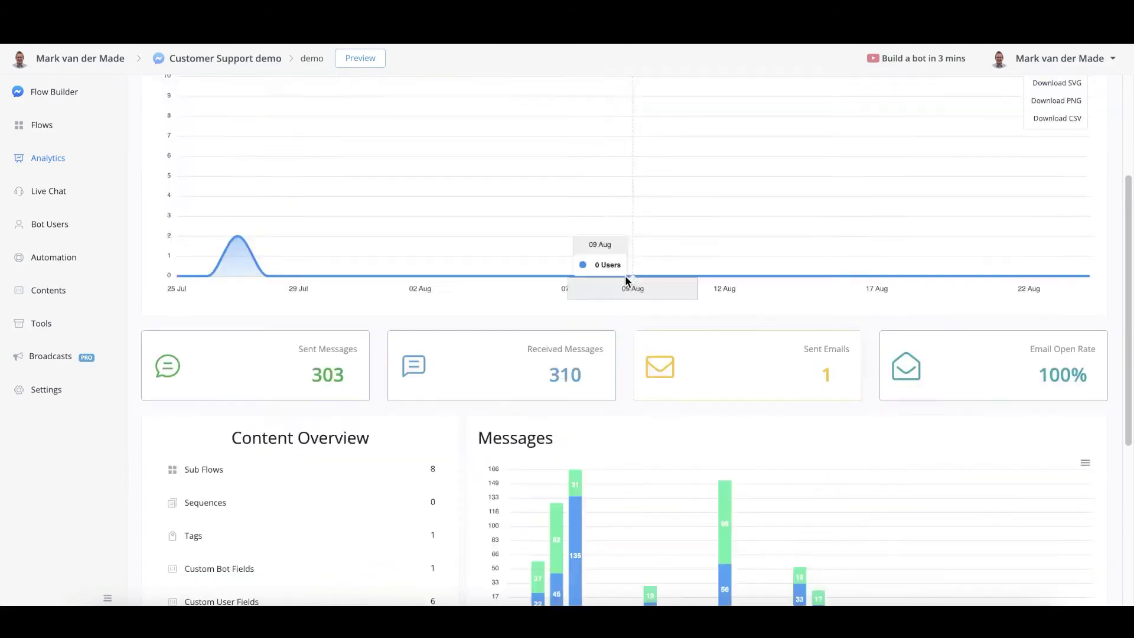
{"action": "scroll", "coordinate": [657, 349], "scroll_direction": "up", "scroll_amount": 8}
{"action": "scroll", "coordinate": [658, 352], "scroll_direction": "down", "scroll_amount": 9}
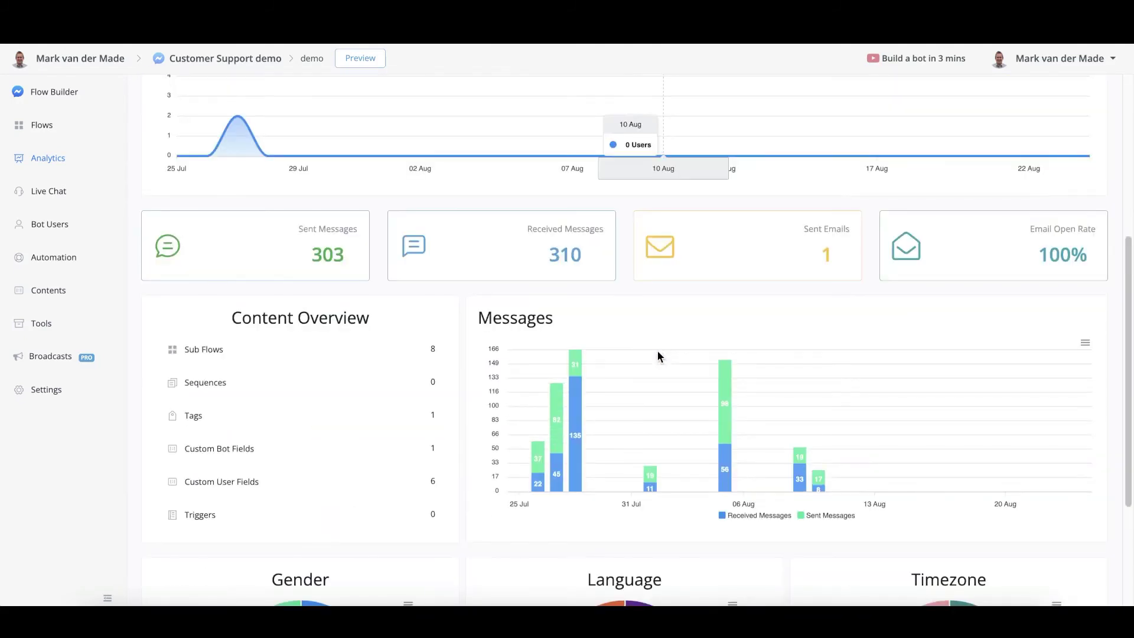
Step: Set the "Can't create new workflows" conversation in Live Chat to Pending and filter the conversation list by Pending
{"action": "left_click", "coordinate": [49, 195]}
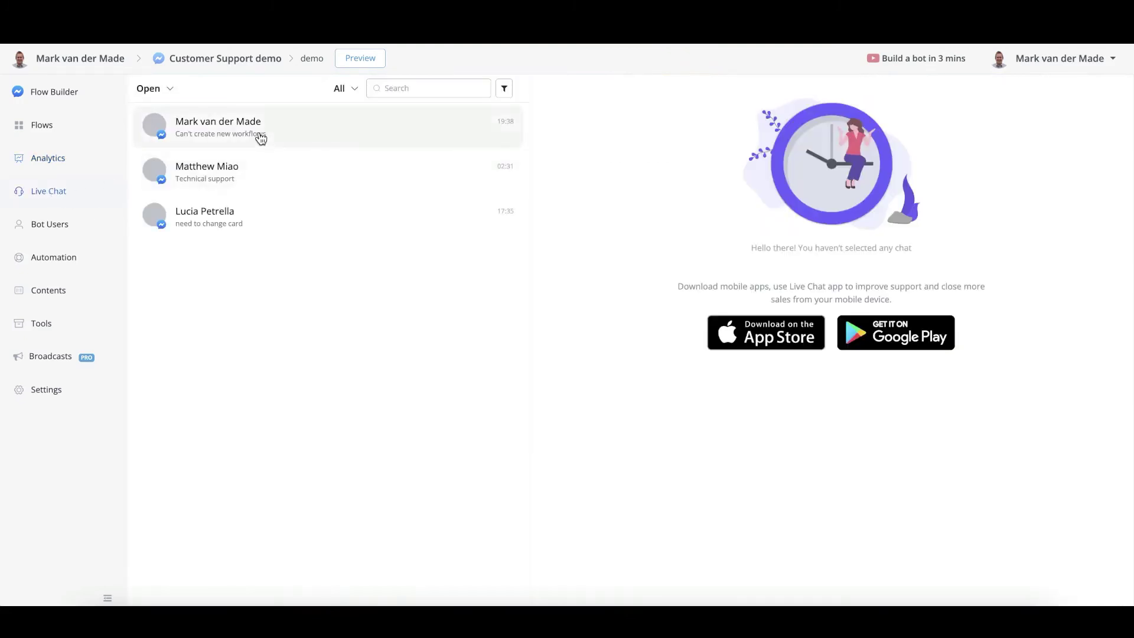
{"action": "left_click", "coordinate": [258, 135]}
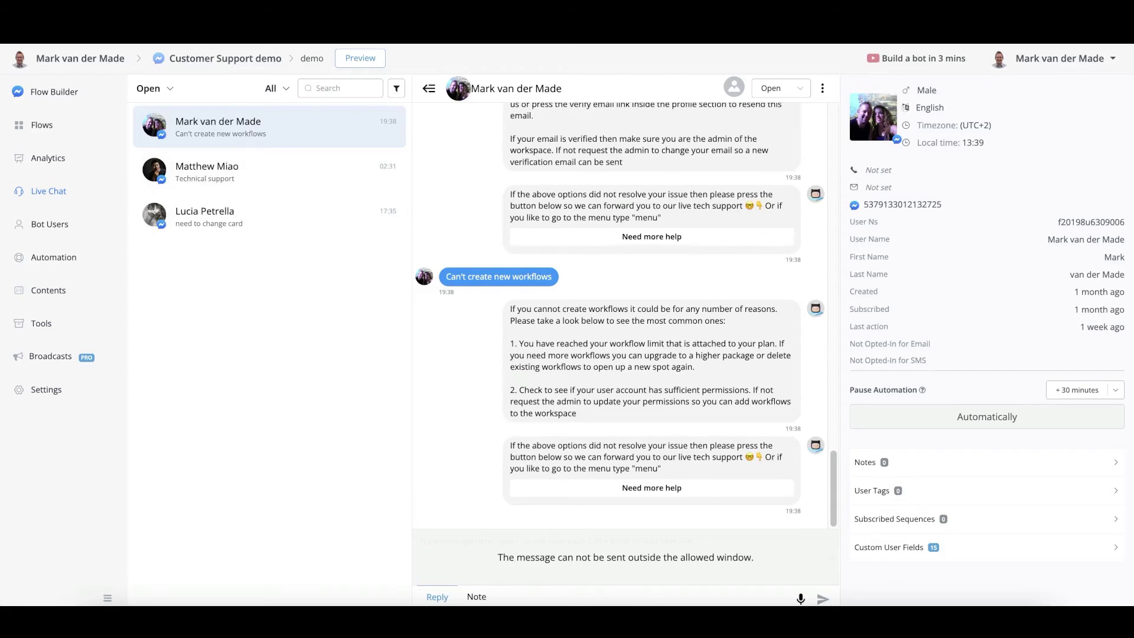
{"action": "left_click", "coordinate": [804, 90]}
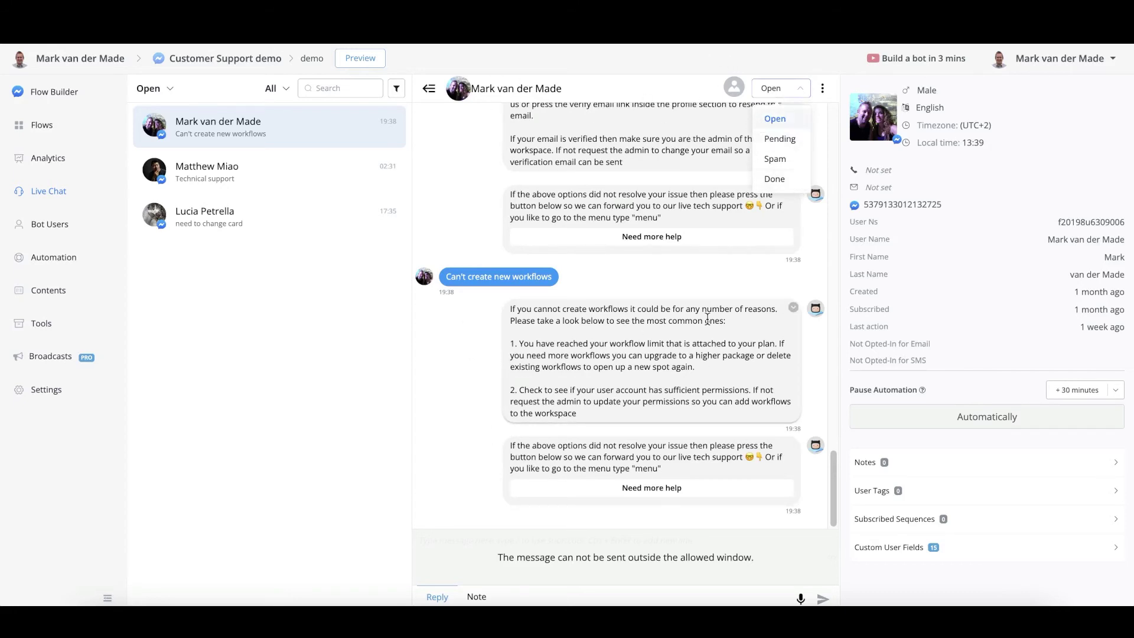
{"action": "left_click", "coordinate": [789, 141]}
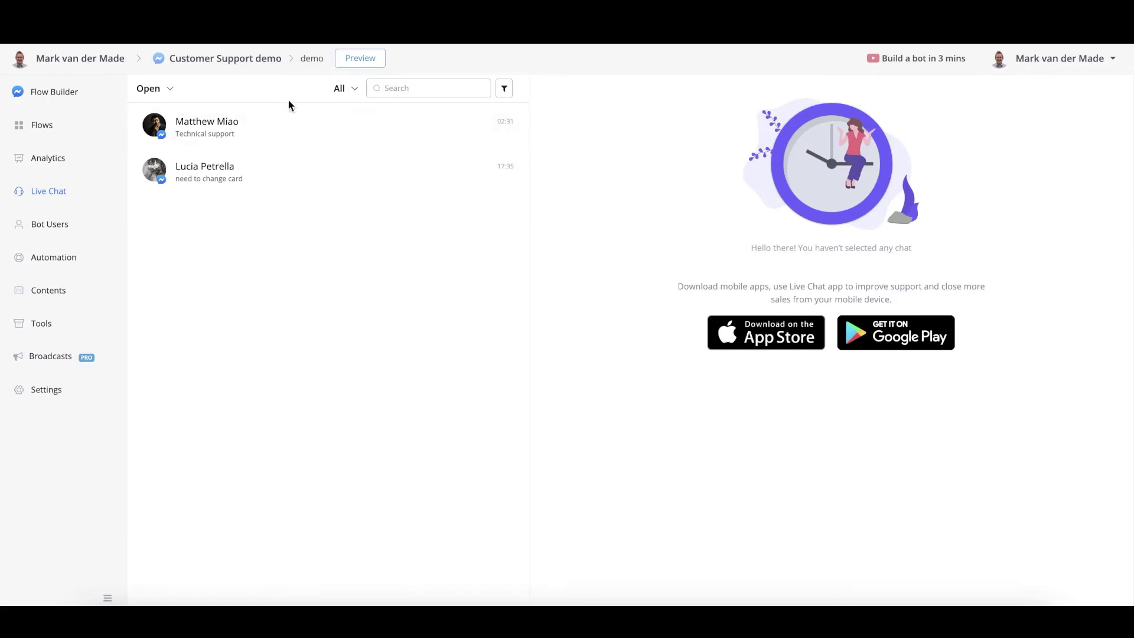
{"action": "left_click", "coordinate": [170, 91]}
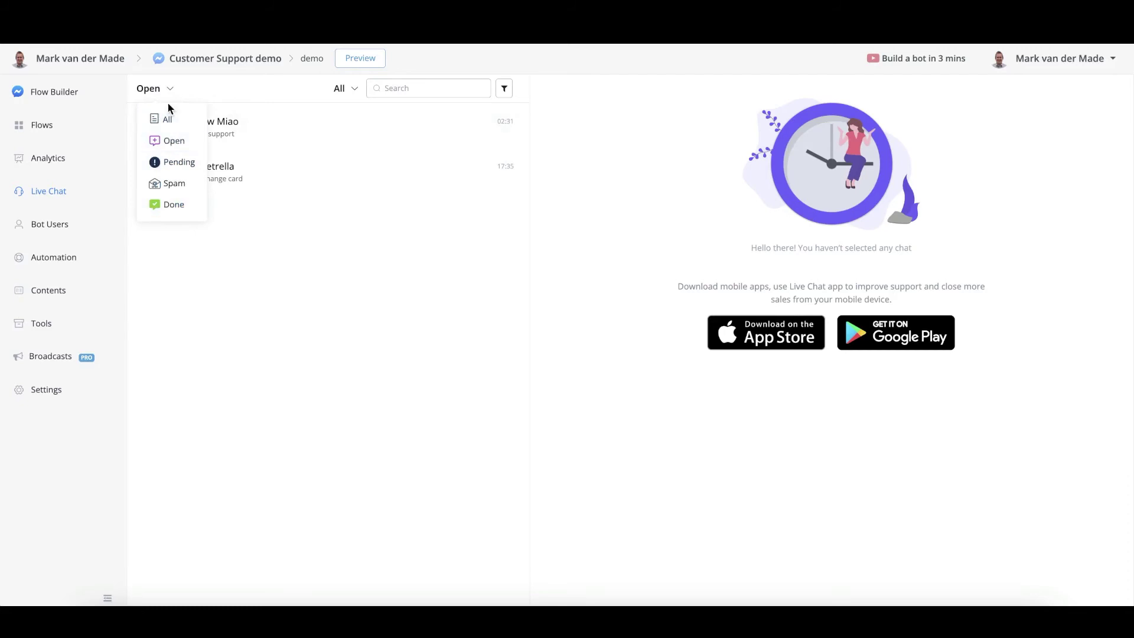
{"action": "left_click", "coordinate": [180, 170]}
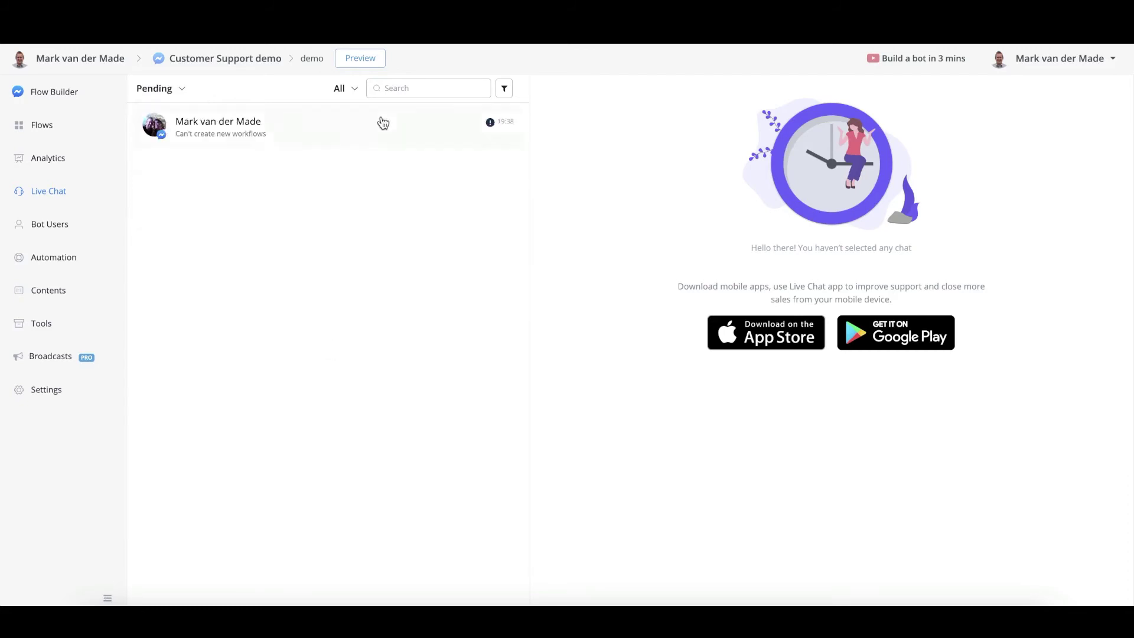
Step: Open the pending conversation and view the contact's phone field editor, cancelling without entering a value
{"action": "left_click", "coordinate": [269, 140]}
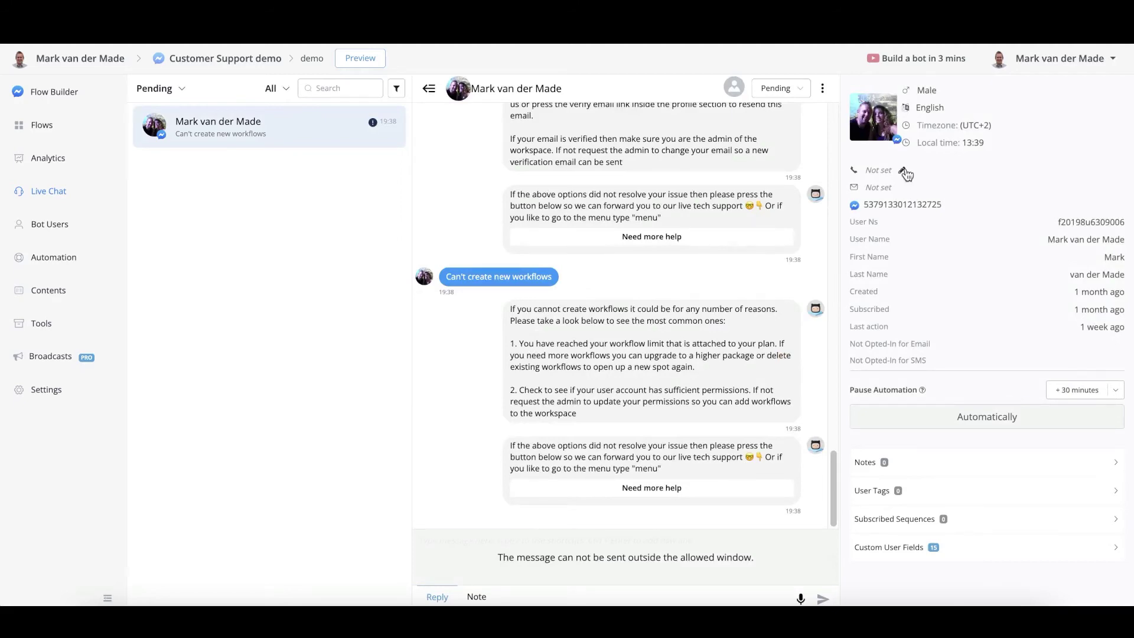
{"action": "left_click", "coordinate": [903, 171]}
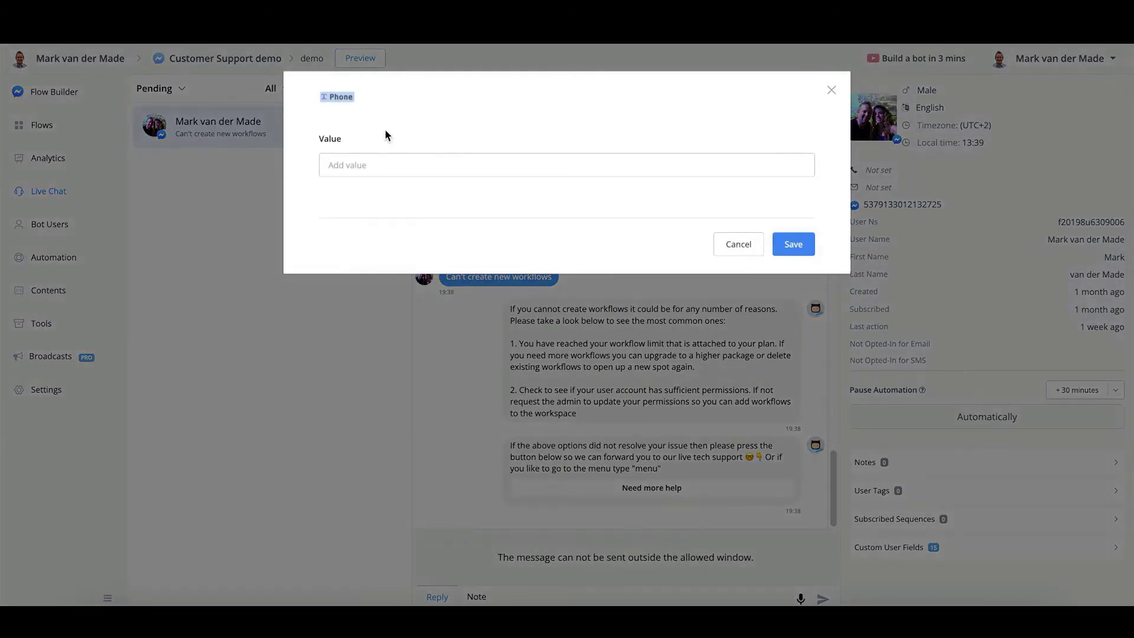
{"action": "left_click", "coordinate": [741, 245]}
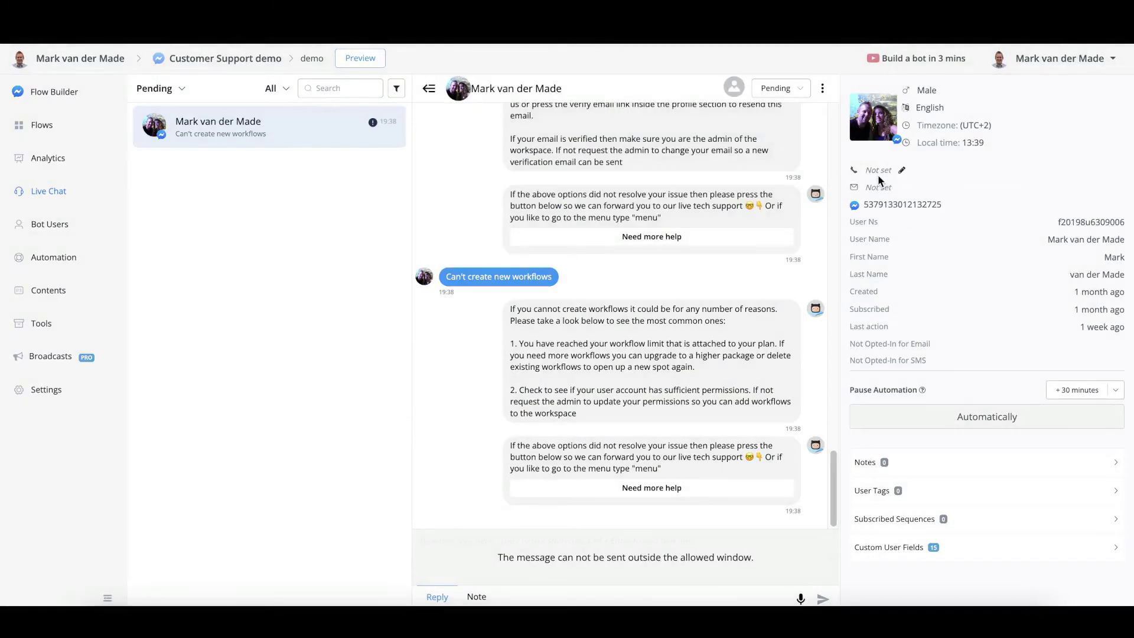
Step: Add the user tag "demo lead" to the contact of the pending conversation
{"action": "left_click", "coordinate": [976, 500]}
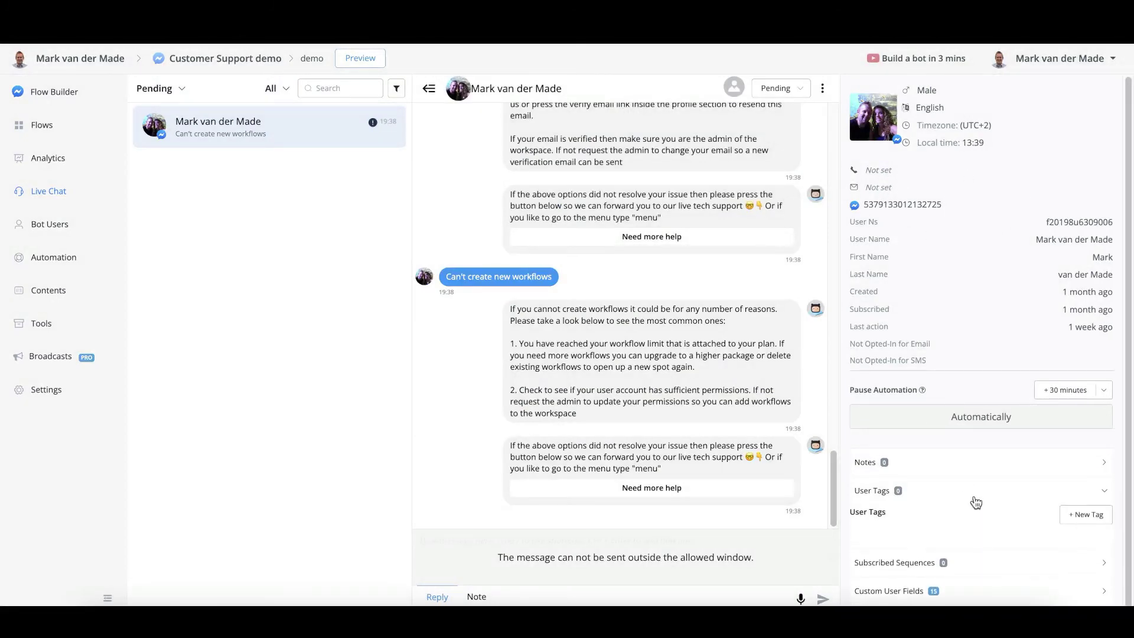
{"action": "left_click", "coordinate": [1087, 516]}
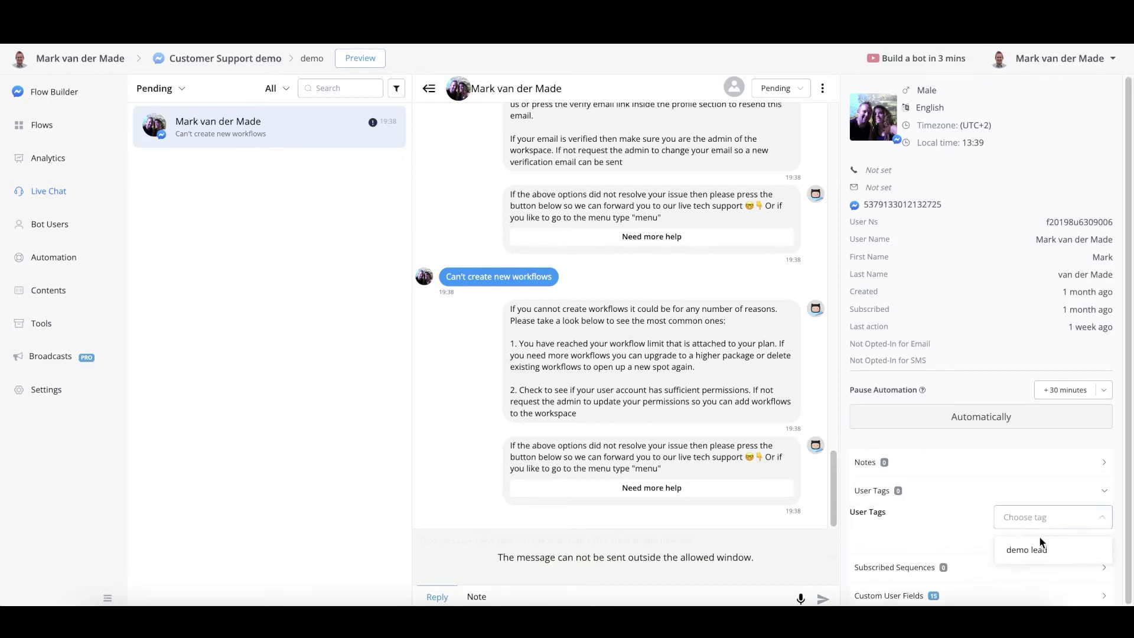
{"action": "left_click", "coordinate": [1030, 551]}
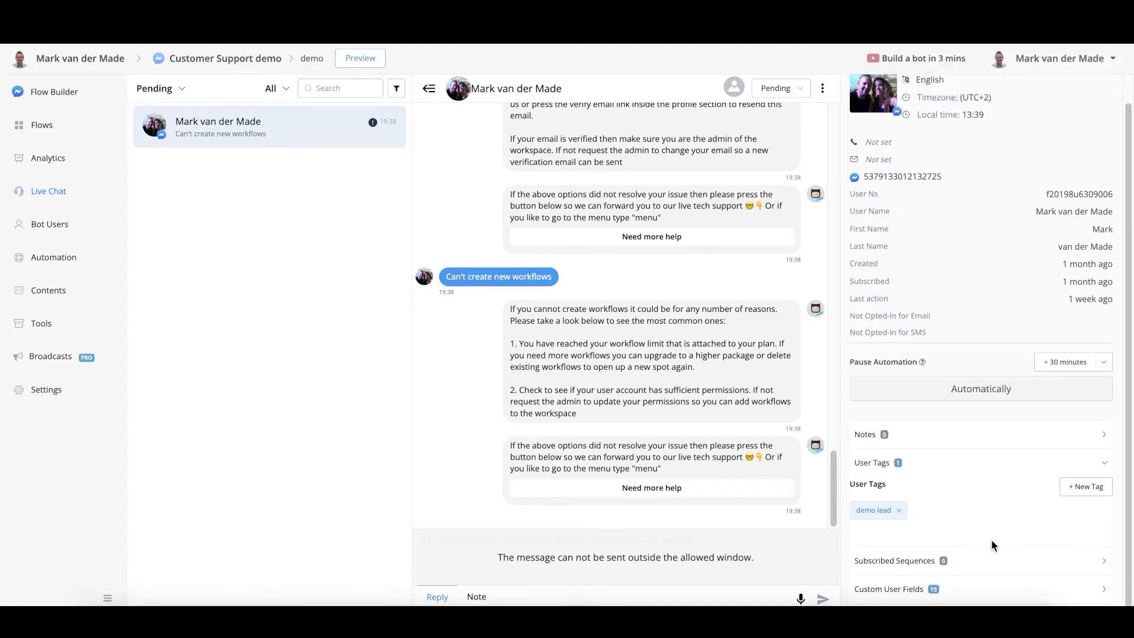
Step: Expand the contact's subscribed sequences and custom user fields and review the stored field values
{"action": "left_click", "coordinate": [971, 568]}
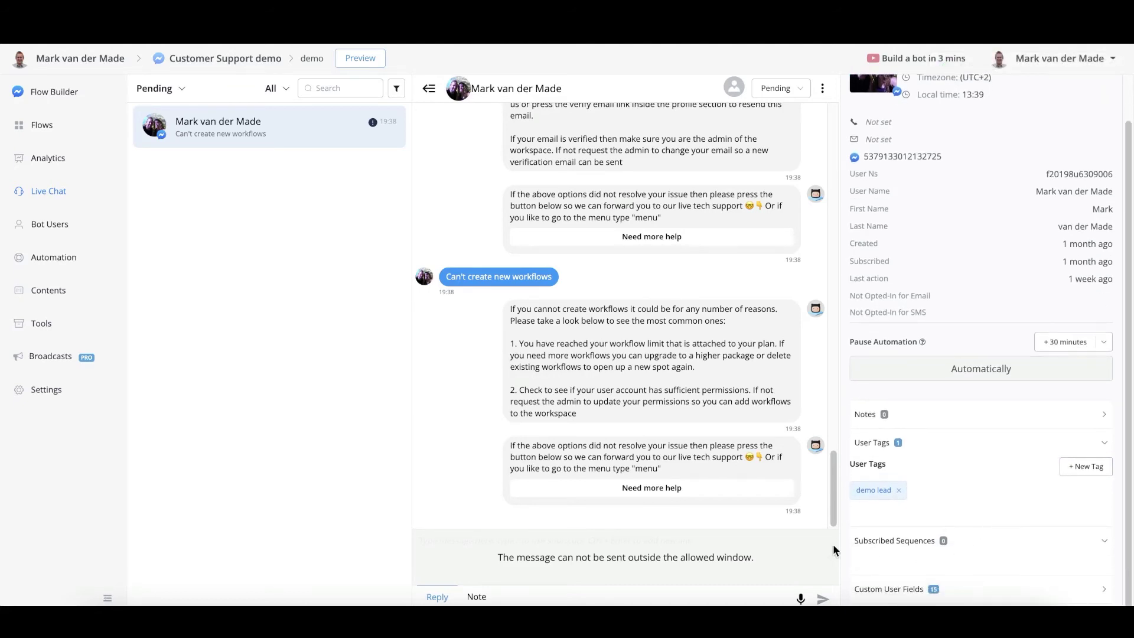
{"action": "left_click", "coordinate": [947, 601]}
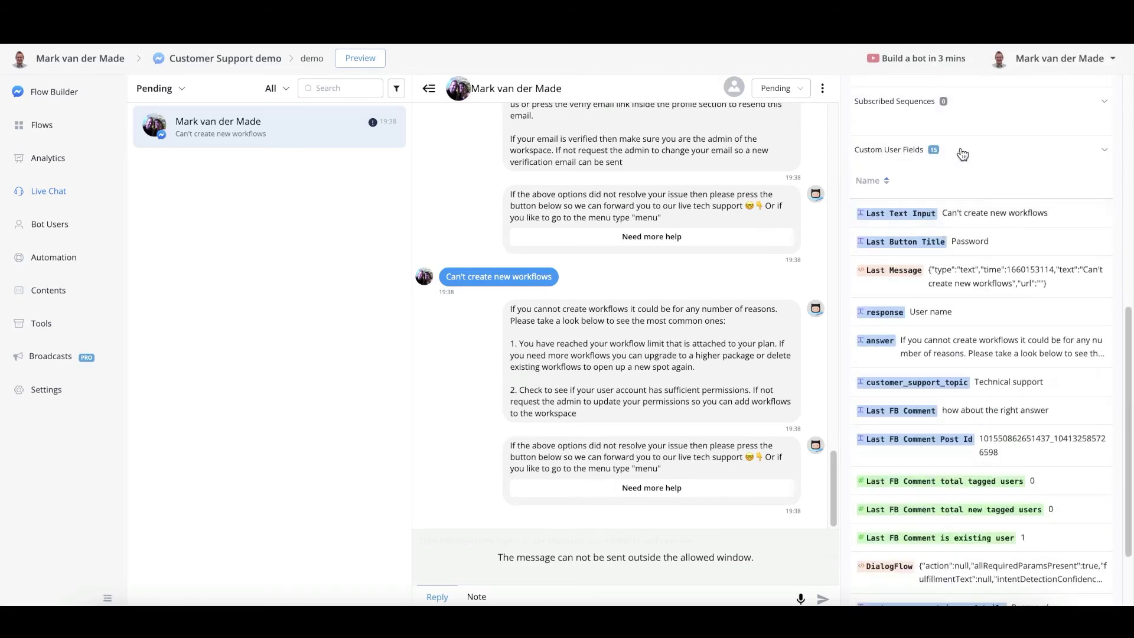
{"action": "scroll", "coordinate": [963, 472], "scroll_direction": "down", "scroll_amount": 1}
{"action": "scroll", "coordinate": [967, 384], "scroll_direction": "up", "scroll_amount": 6}
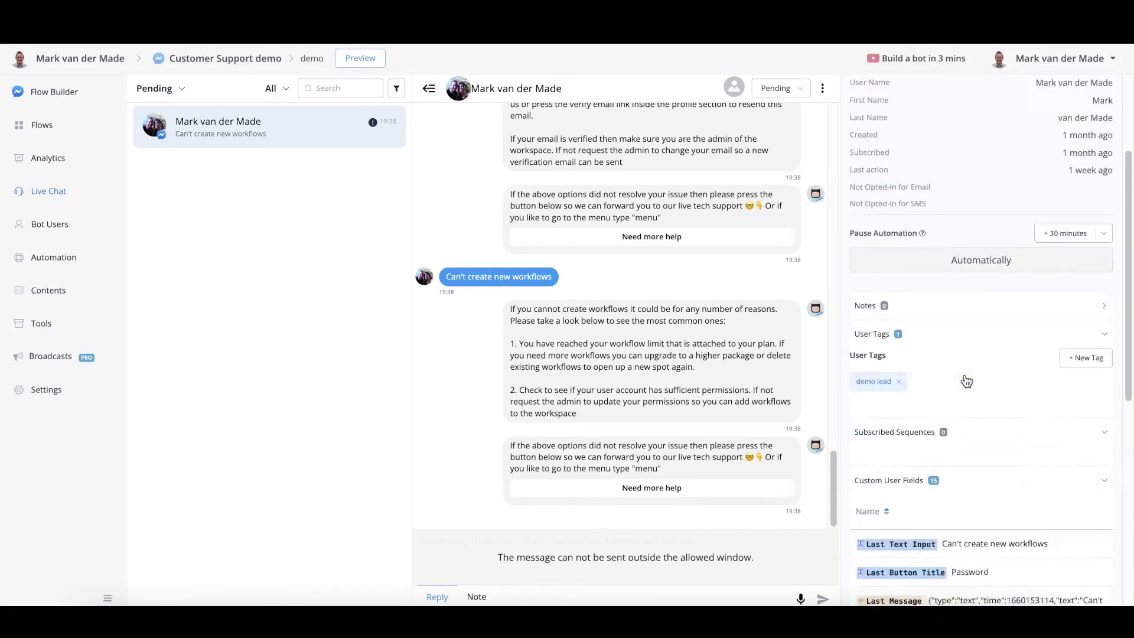
{"action": "scroll", "coordinate": [964, 401], "scroll_direction": "up", "scroll_amount": 2}
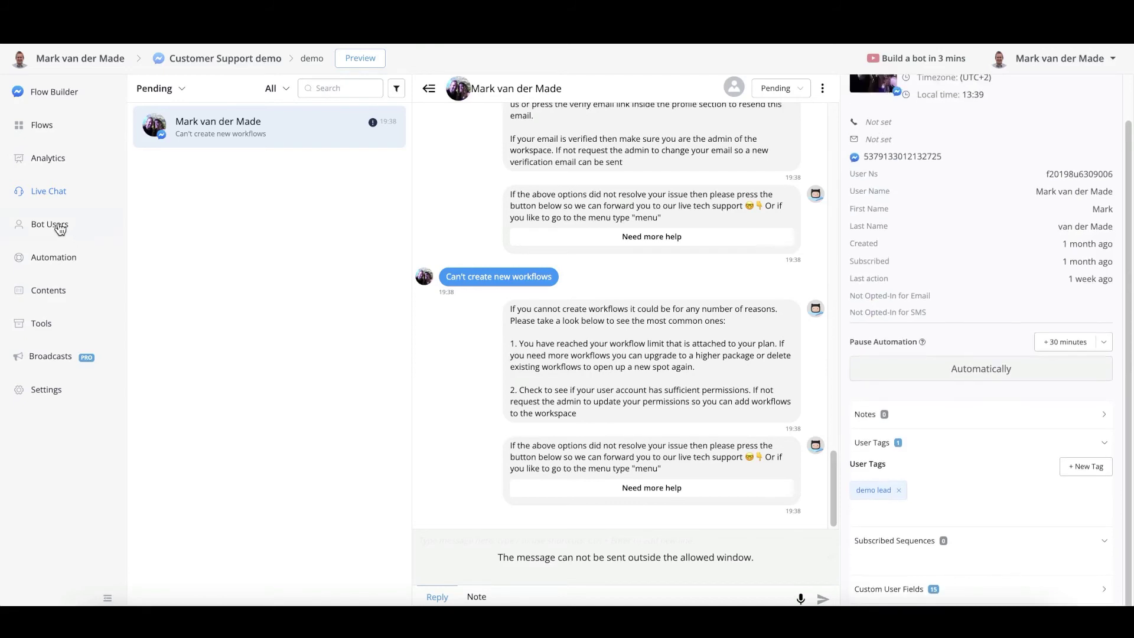
Step: Review the profile and downloadable data of the pending bot user in Bot Users, then close the profile
{"action": "left_click", "coordinate": [59, 225]}
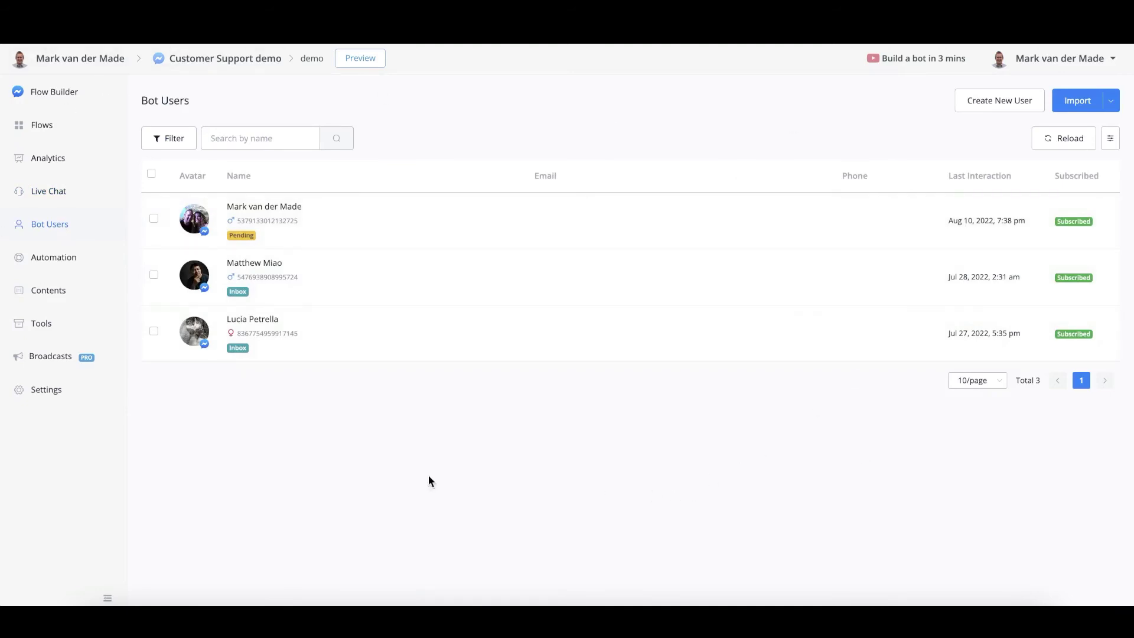
{"action": "left_click", "coordinate": [270, 206]}
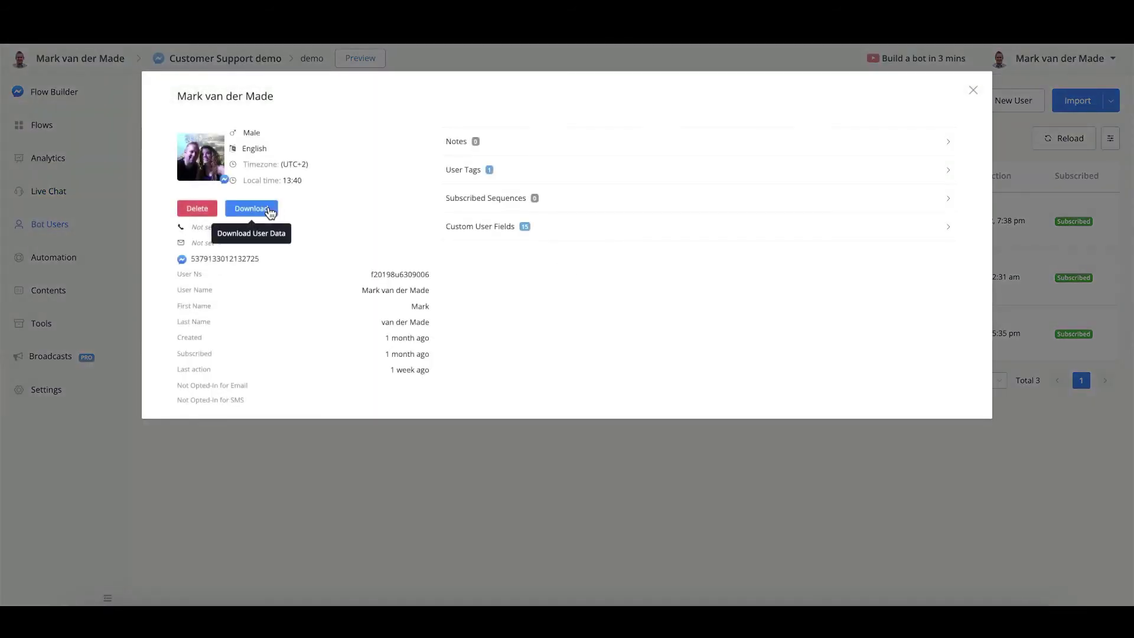
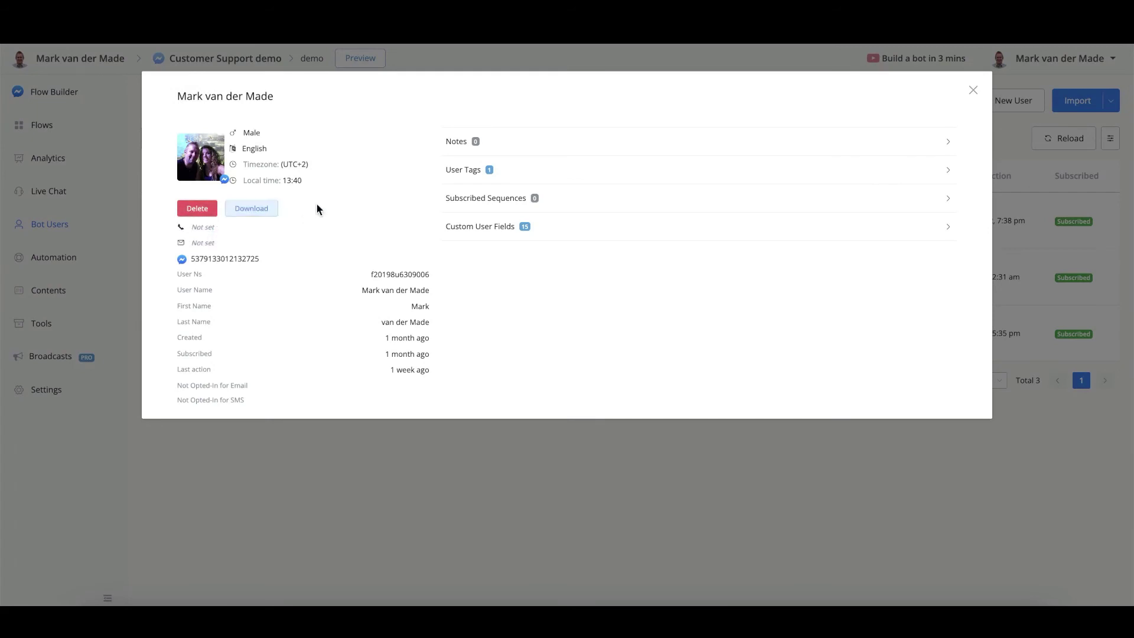
{"action": "left_click", "coordinate": [972, 90]}
Step: In the Automation keywords, switch the hotword setting of the "customer support start" rule off and back on
{"action": "left_click", "coordinate": [49, 263]}
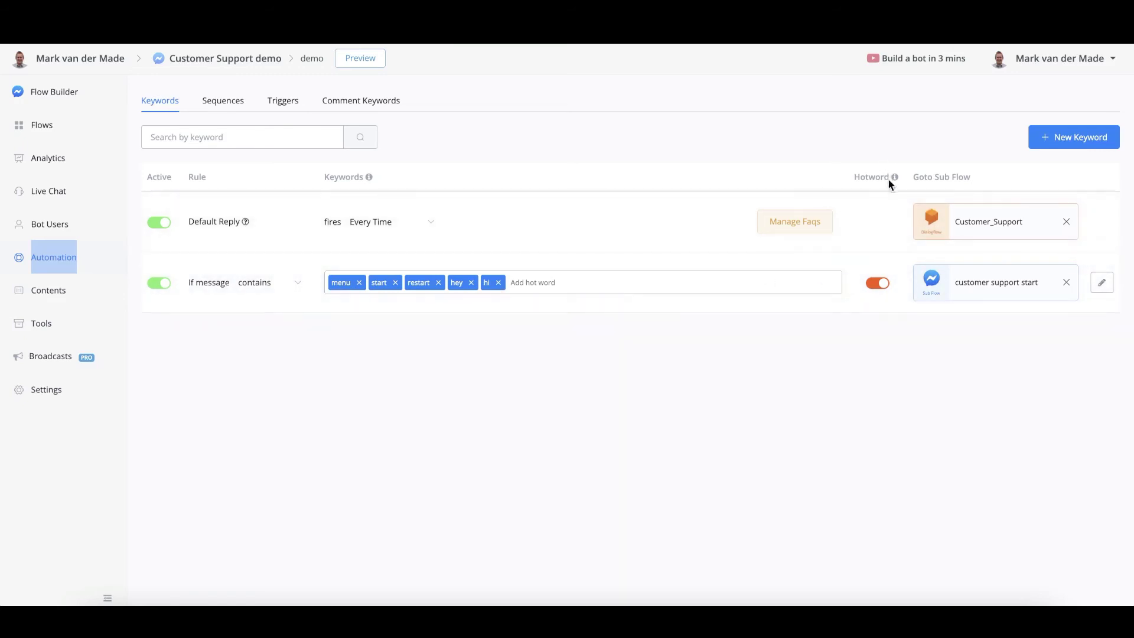
{"action": "left_click", "coordinate": [880, 284]}
{"action": "left_click", "coordinate": [880, 283]}
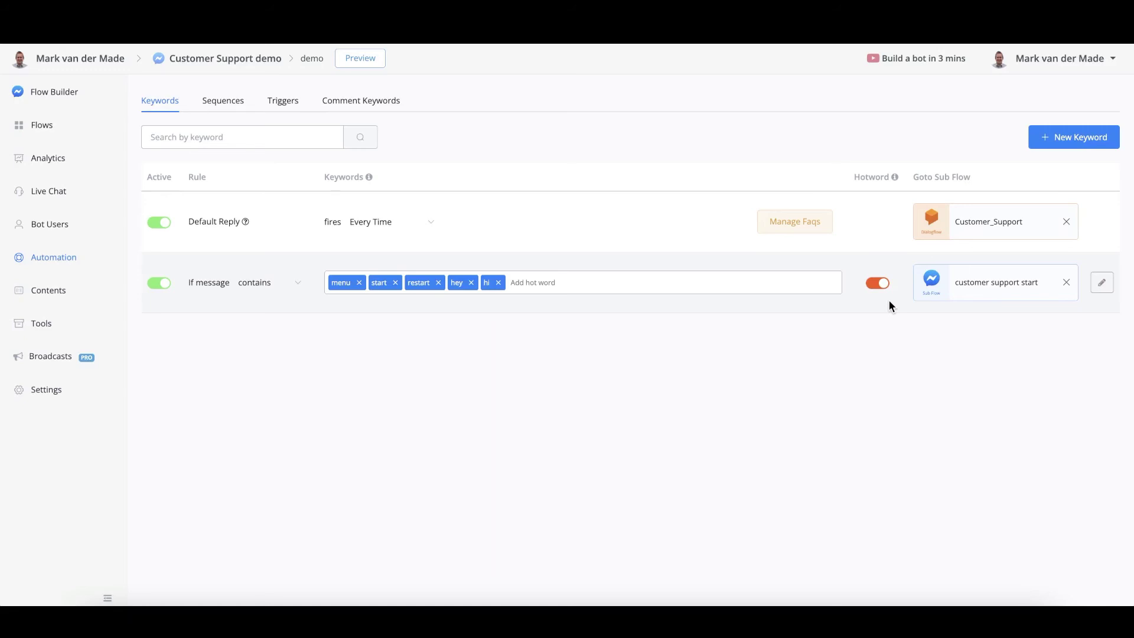
Step: Start a new automation sequence named "demo" and add a first message to it
{"action": "left_click", "coordinate": [220, 106]}
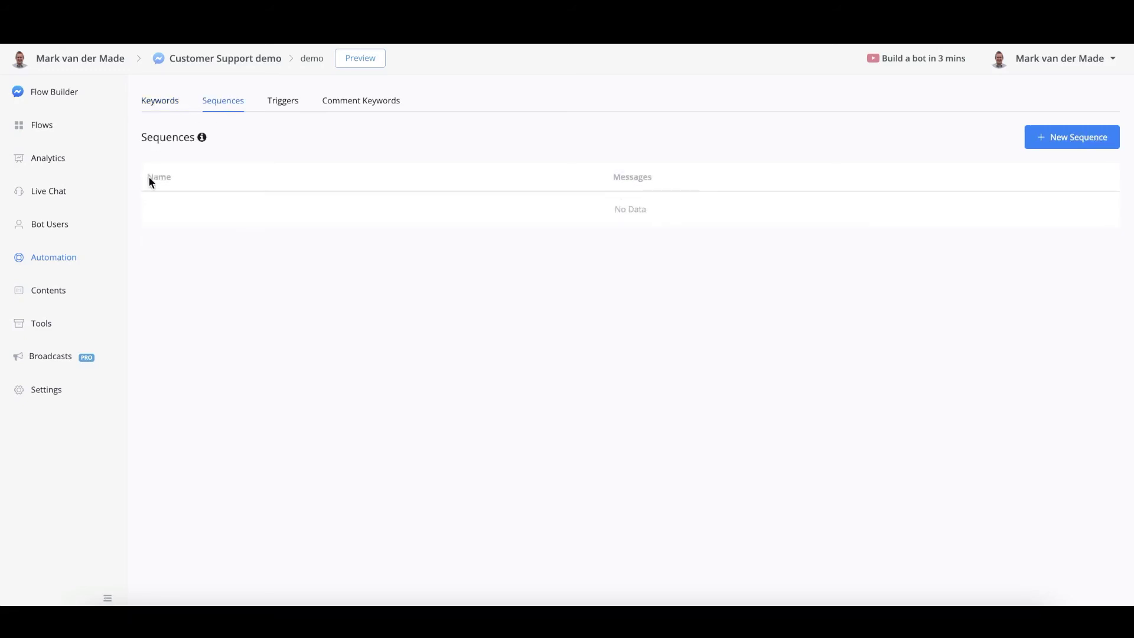
{"action": "left_click", "coordinate": [1070, 145]}
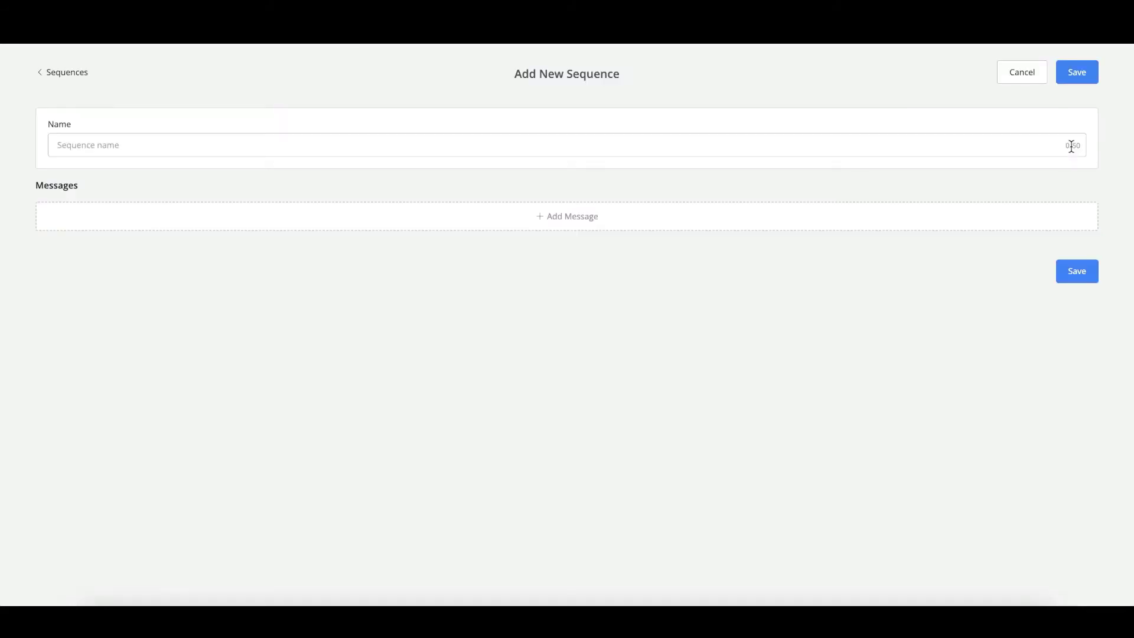
{"action": "left_click", "coordinate": [323, 145]}
{"action": "type", "text": "demo"}
{"action": "left_click", "coordinate": [223, 222]}
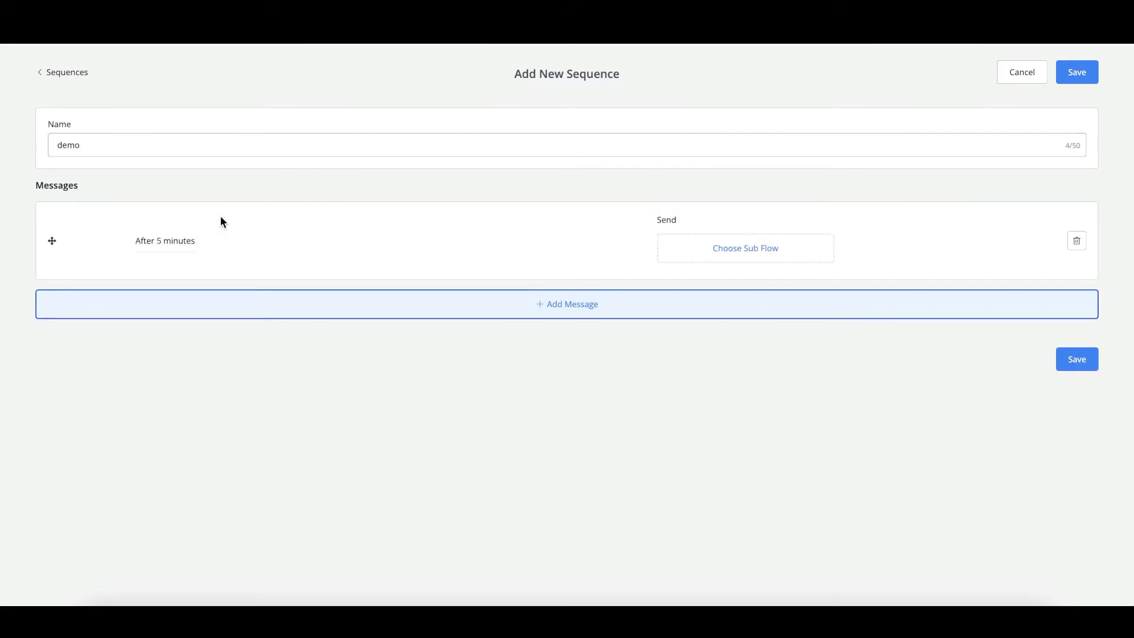
Step: Set the first sequence message to be sent Immediately after a user subscribes
{"action": "left_click", "coordinate": [150, 249]}
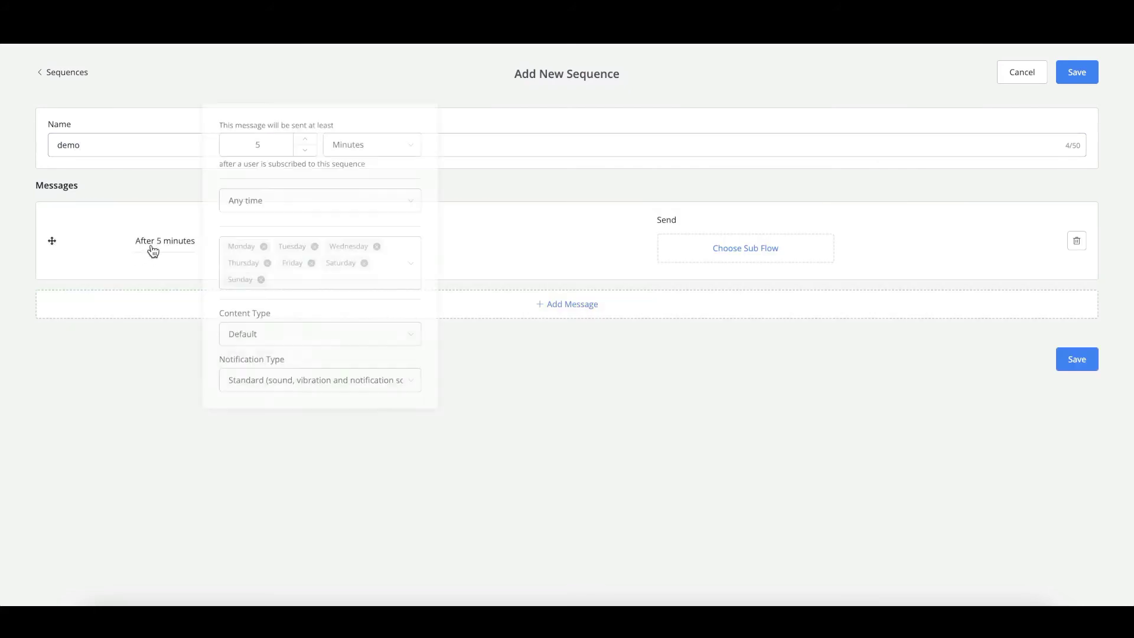
{"action": "left_click", "coordinate": [352, 148]}
{"action": "left_click", "coordinate": [355, 176]}
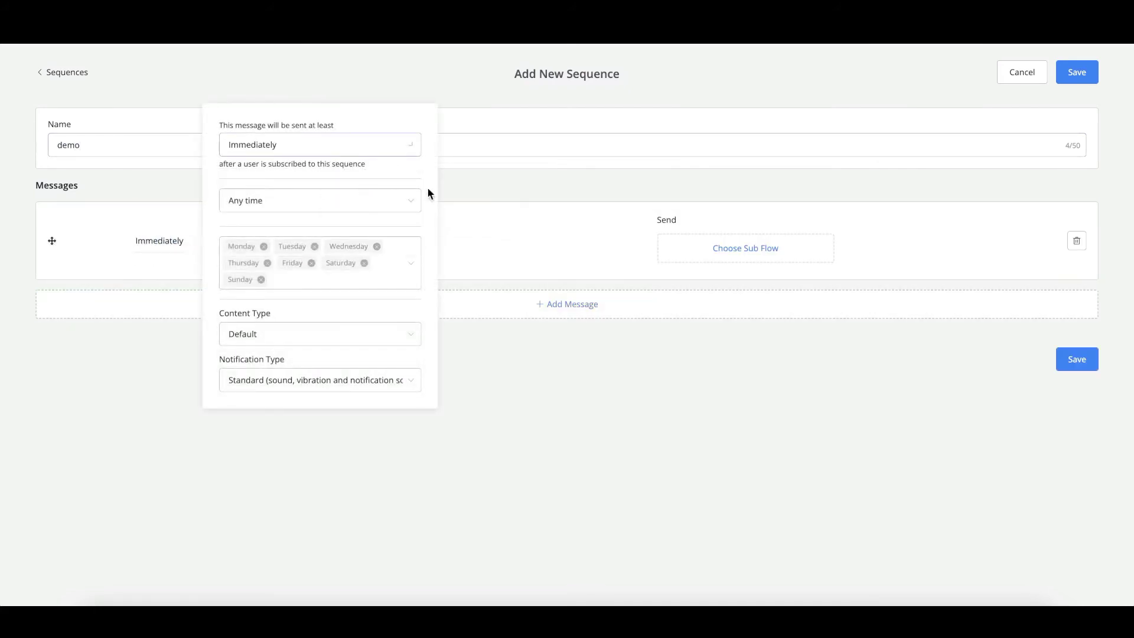
{"action": "left_click", "coordinate": [532, 182]}
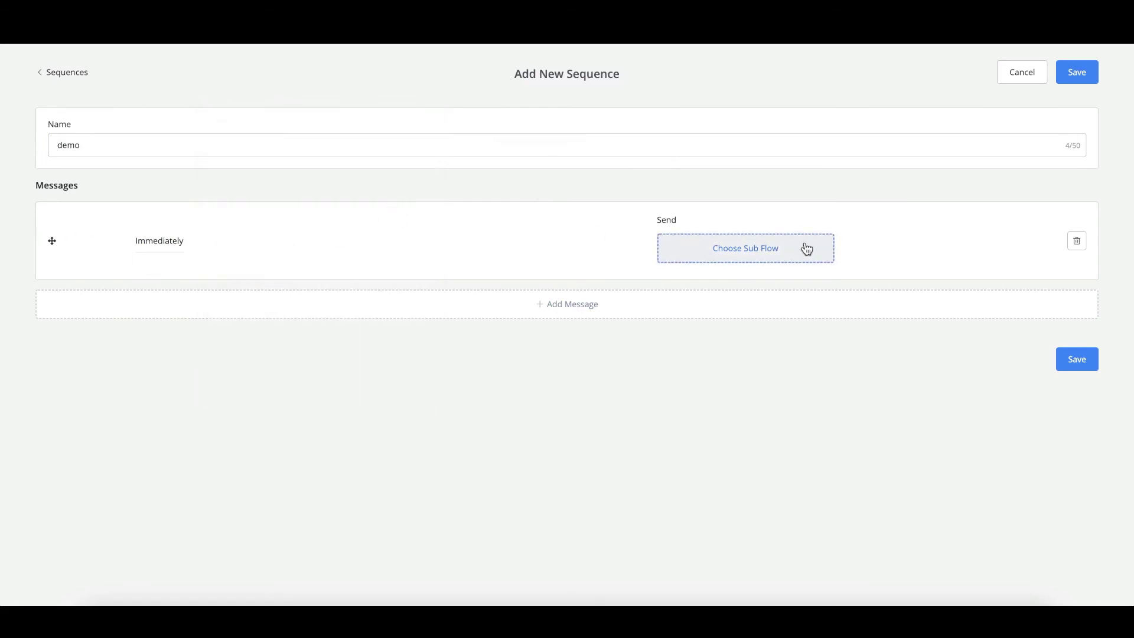
Step: Add a second message to the sequence and set its timing to Send between 08:00 and 22:00
{"action": "left_click", "coordinate": [550, 302]}
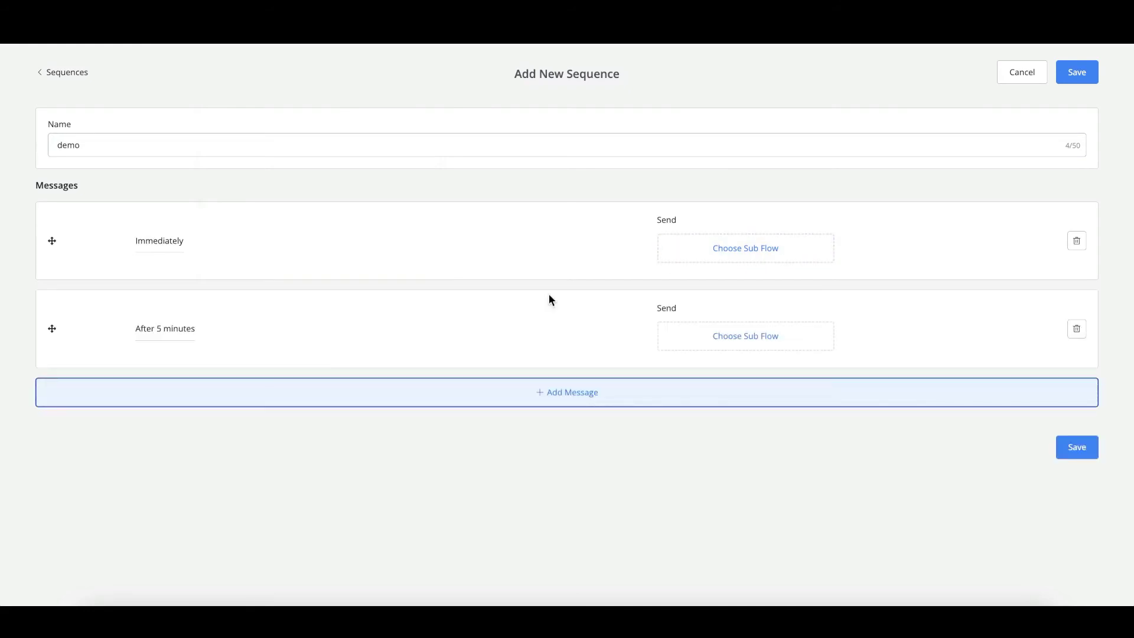
{"action": "left_click", "coordinate": [155, 330]}
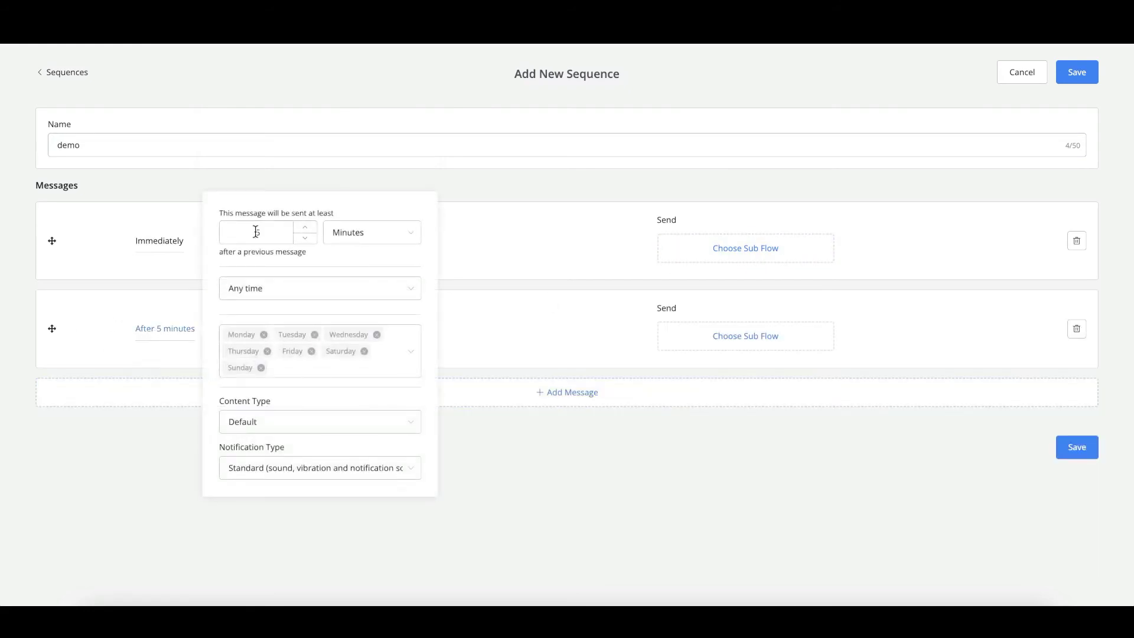
{"action": "left_click", "coordinate": [382, 241]}
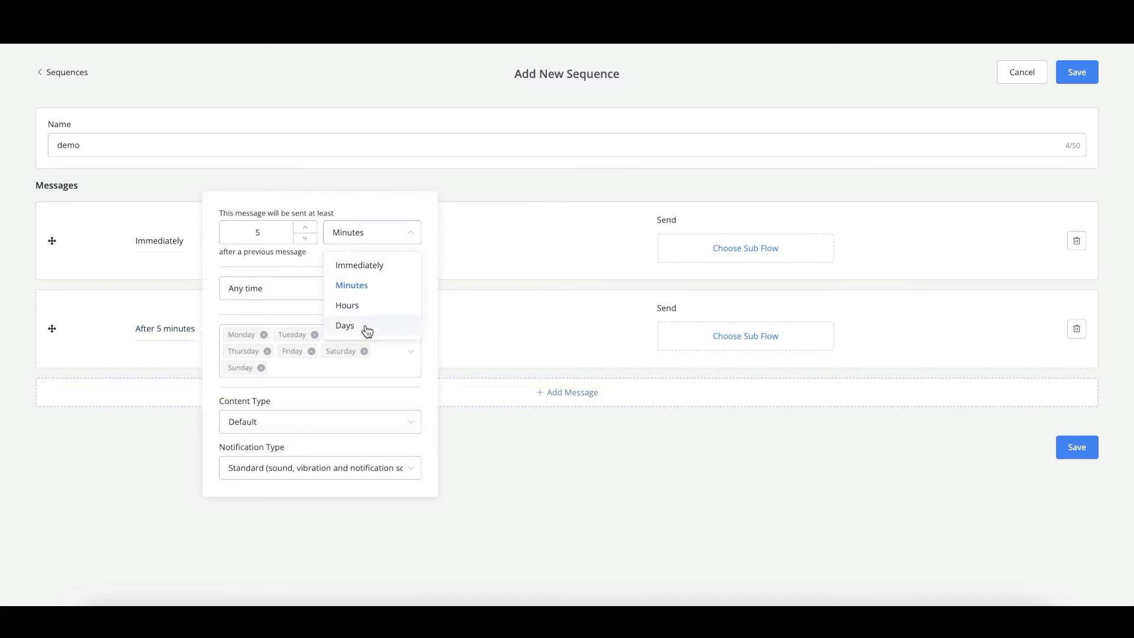
{"action": "left_click", "coordinate": [271, 308]}
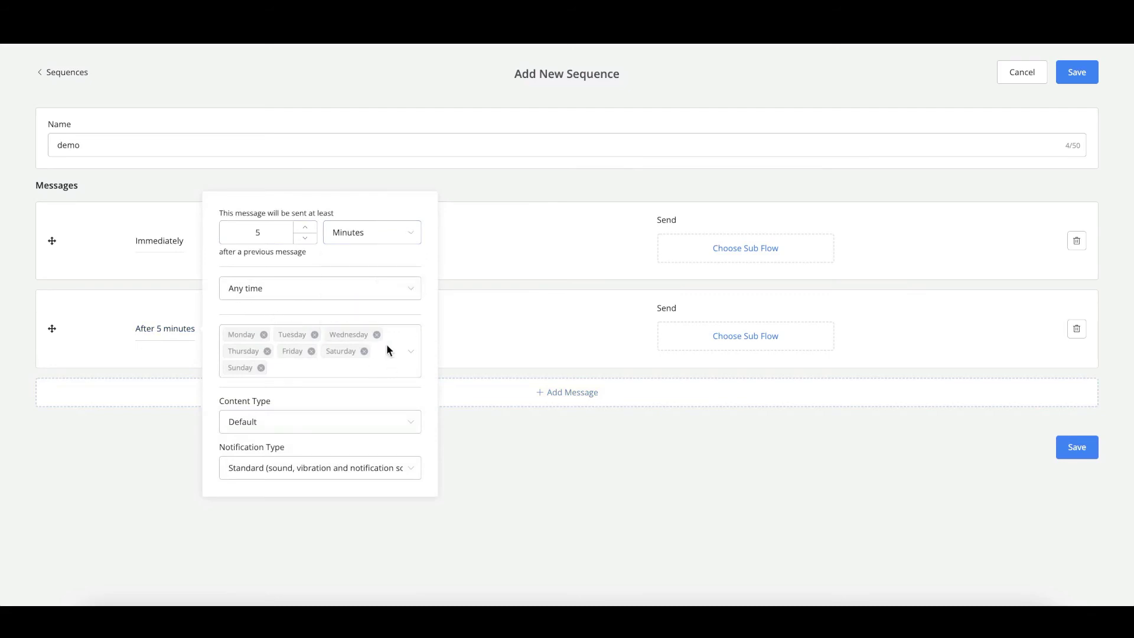
{"action": "left_click", "coordinate": [325, 294]}
{"action": "left_click", "coordinate": [283, 343]}
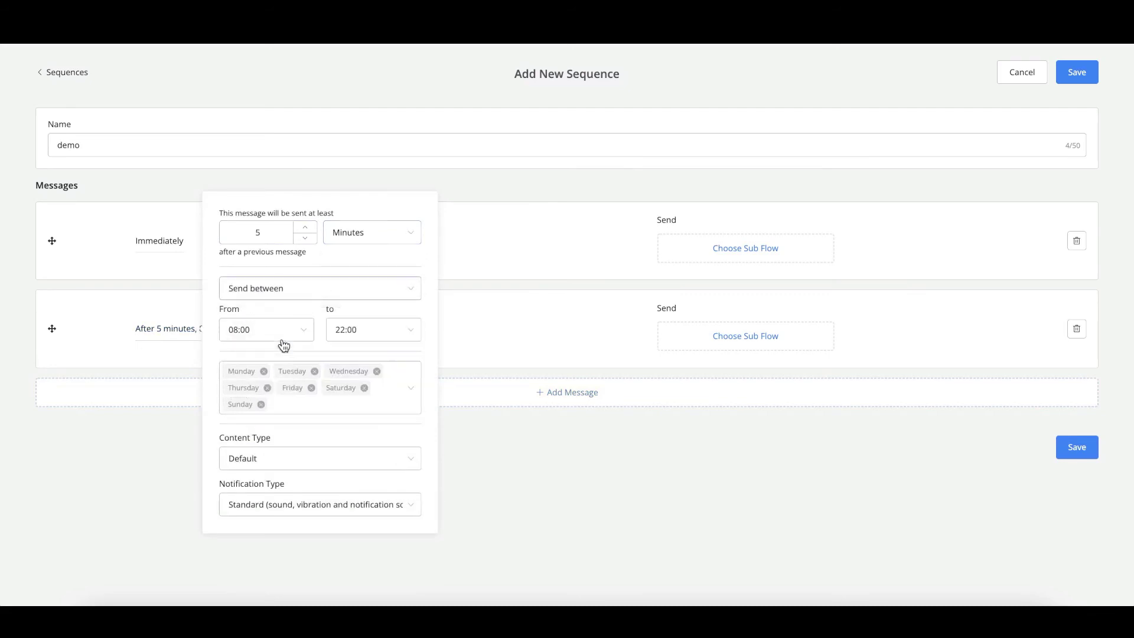
Step: Review the content type and notification type options of the second message, then leave the sequence without saving
{"action": "left_click", "coordinate": [300, 465]}
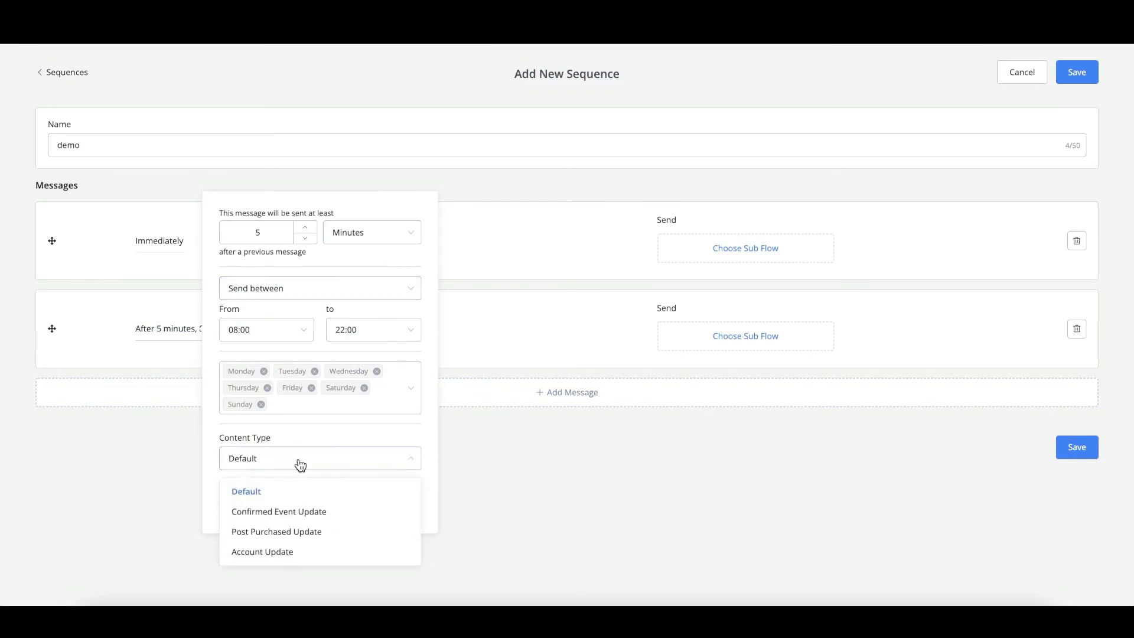
{"action": "left_click", "coordinate": [300, 465]}
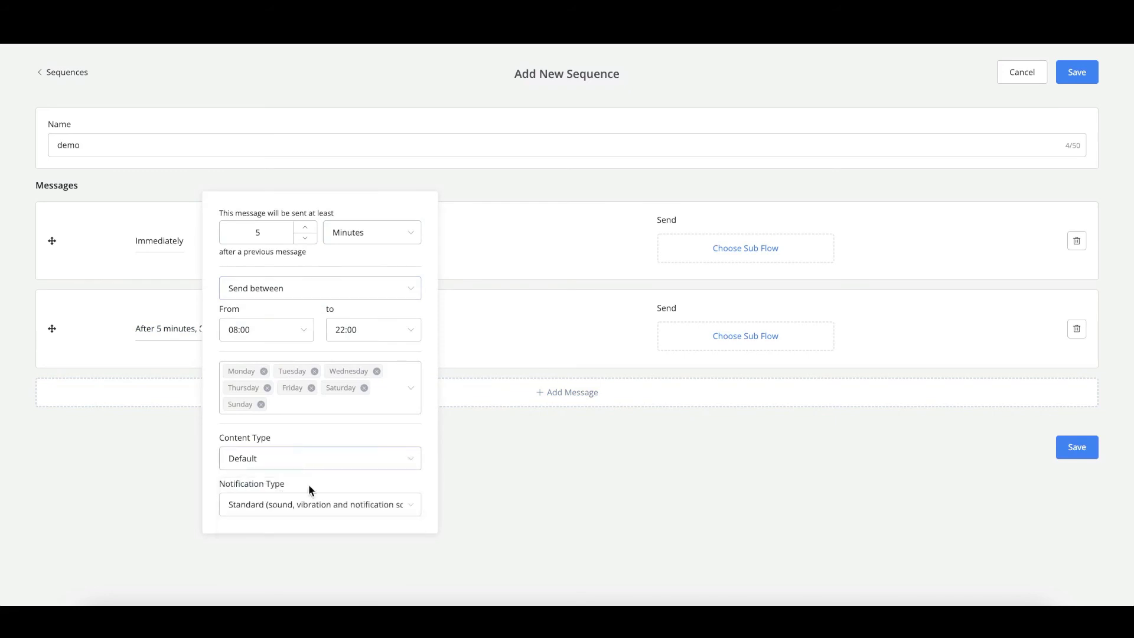
{"action": "left_click", "coordinate": [333, 514]}
{"action": "left_click", "coordinate": [333, 515]}
{"action": "left_click", "coordinate": [502, 501]}
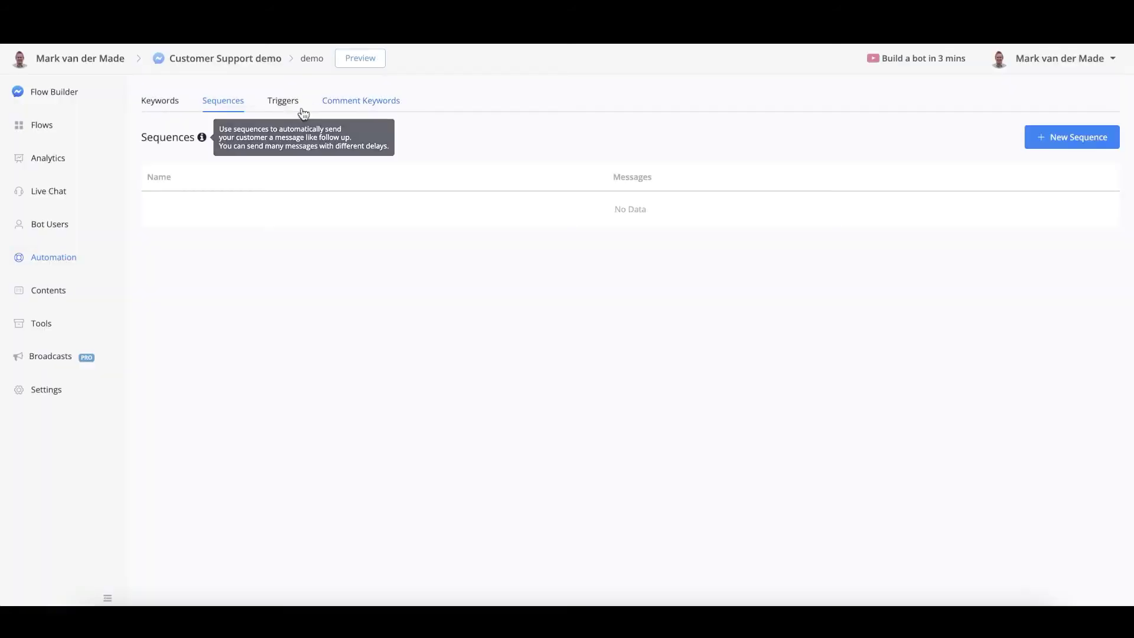
Step: Create a New User automation trigger, set it to Activated and save it
{"action": "left_click", "coordinate": [283, 102]}
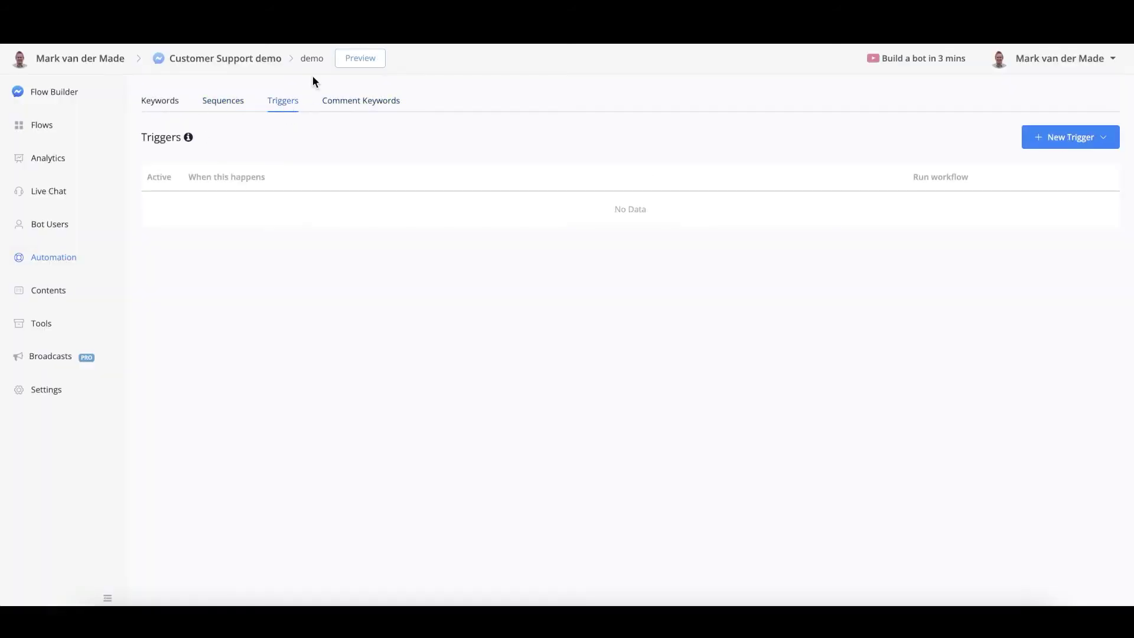
{"action": "left_click", "coordinate": [1089, 137]}
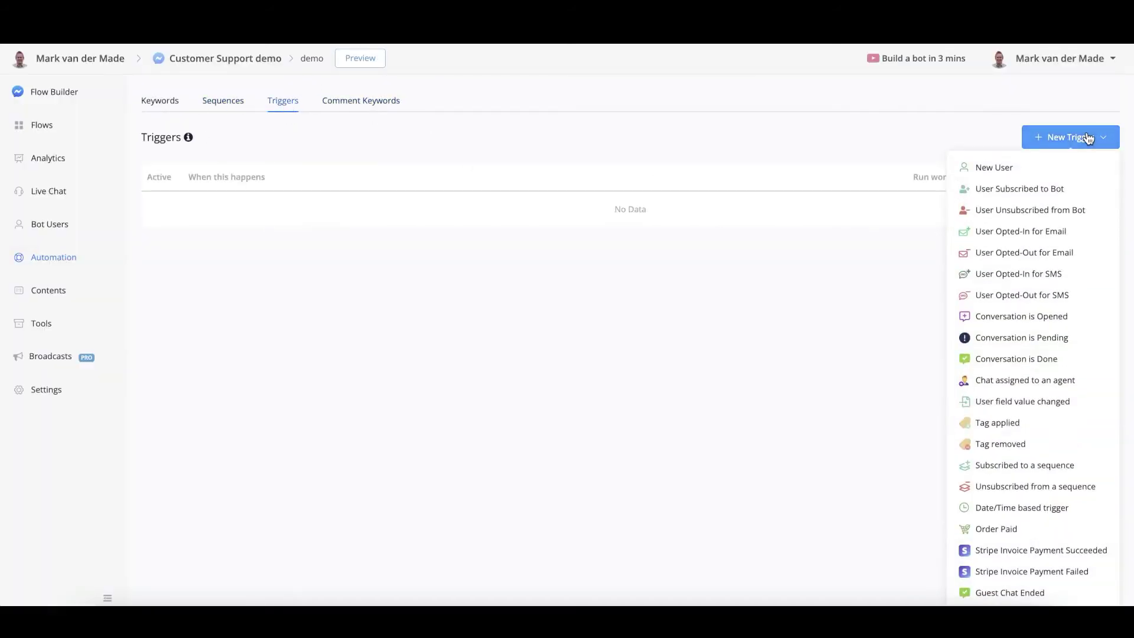
{"action": "left_click", "coordinate": [1013, 165]}
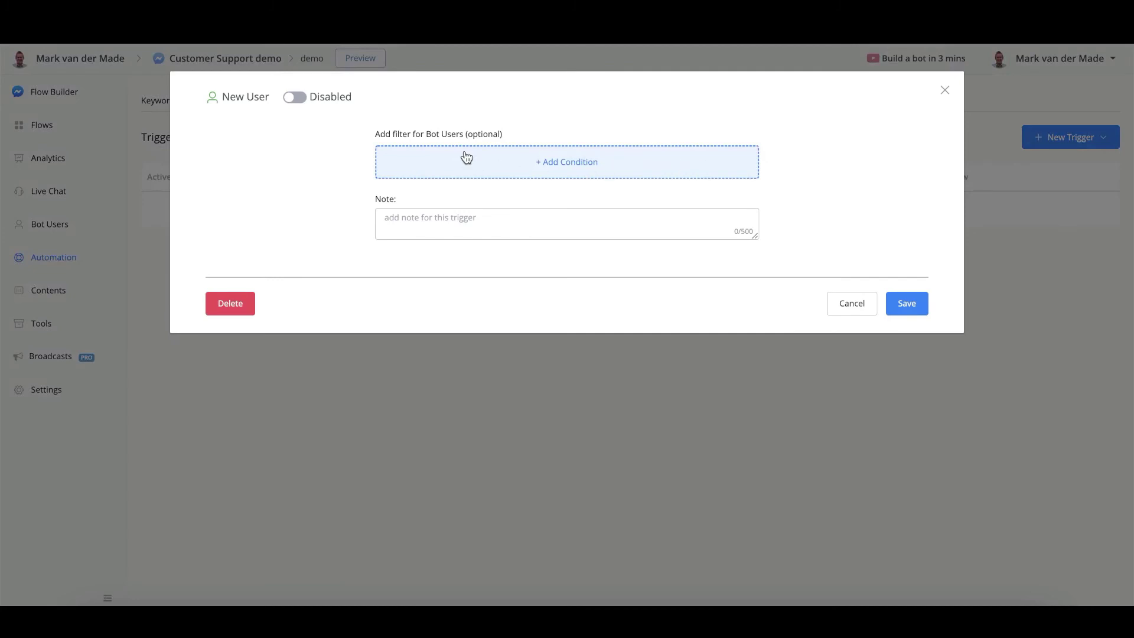
{"action": "left_click", "coordinate": [293, 101]}
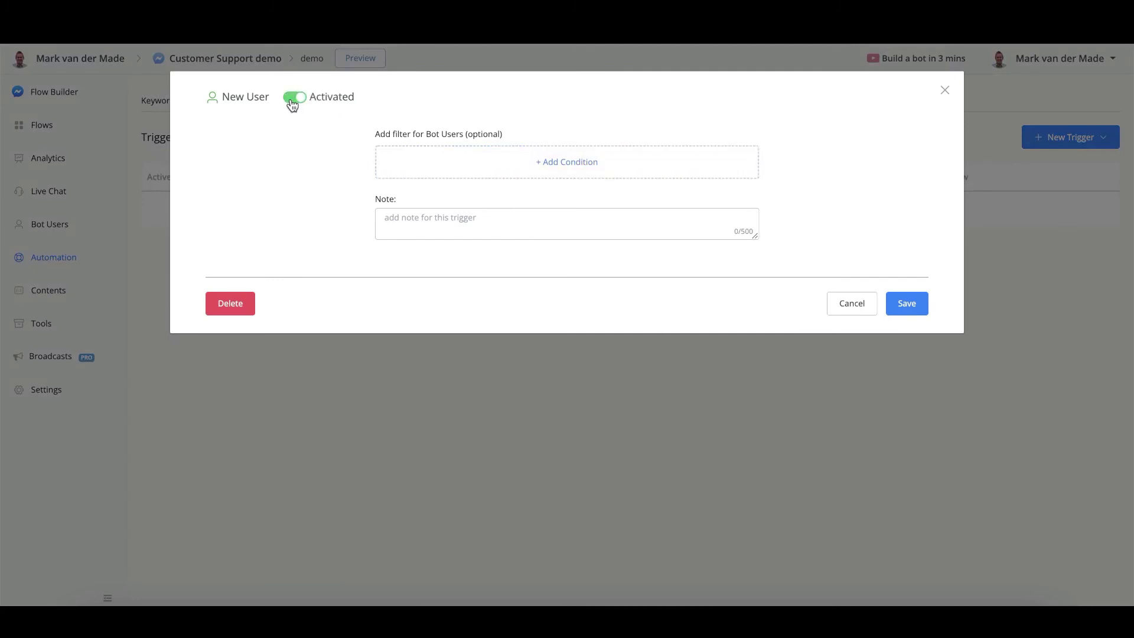
{"action": "left_click", "coordinate": [293, 101]}
{"action": "left_click", "coordinate": [293, 100]}
{"action": "left_click", "coordinate": [907, 308]}
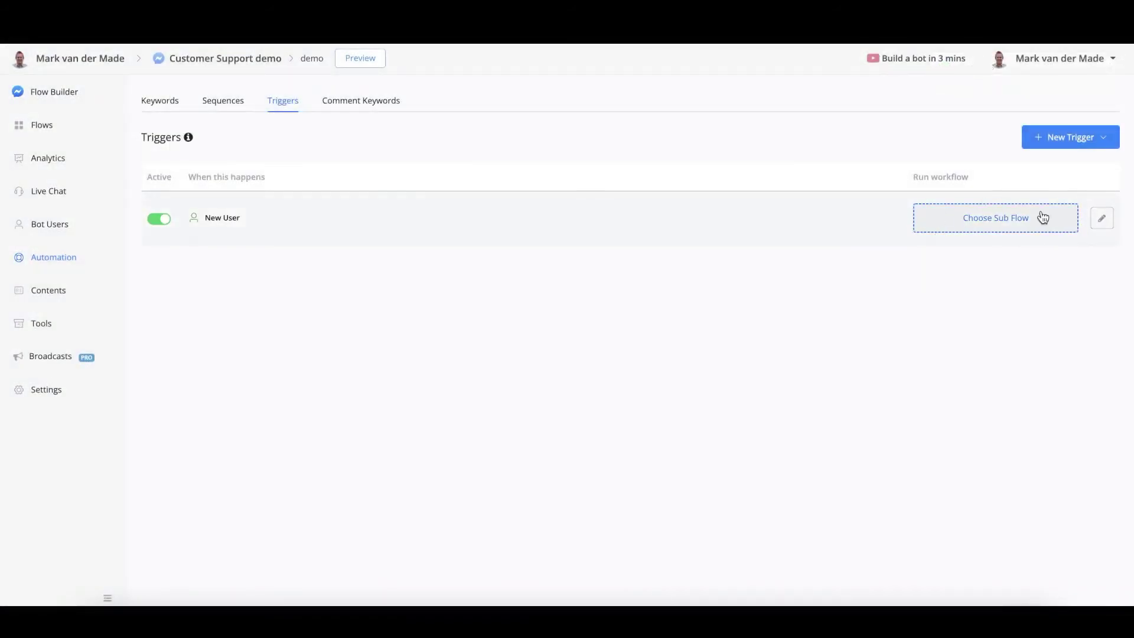
Step: View the sub flow choice for the New User trigger and the new comment keyword form
{"action": "left_click", "coordinate": [1039, 220]}
{"action": "left_click", "coordinate": [1039, 219]}
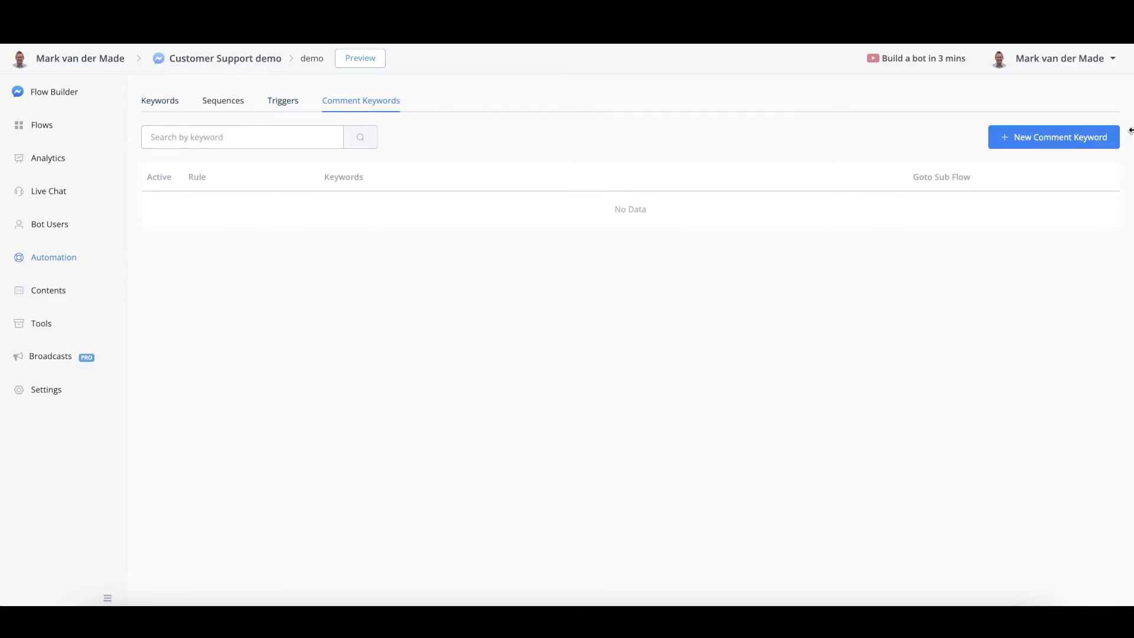
{"action": "left_click", "coordinate": [1046, 148]}
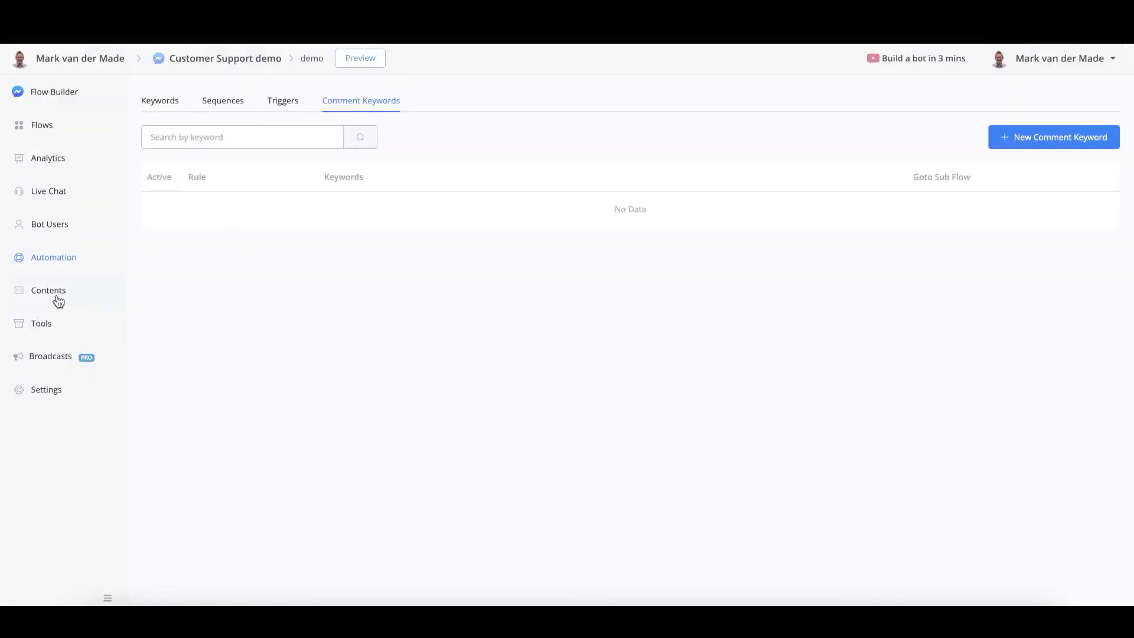
Step: Review the new user field form in Contents, including its folder and type options, and cancel without creating a field
{"action": "left_click", "coordinate": [56, 298]}
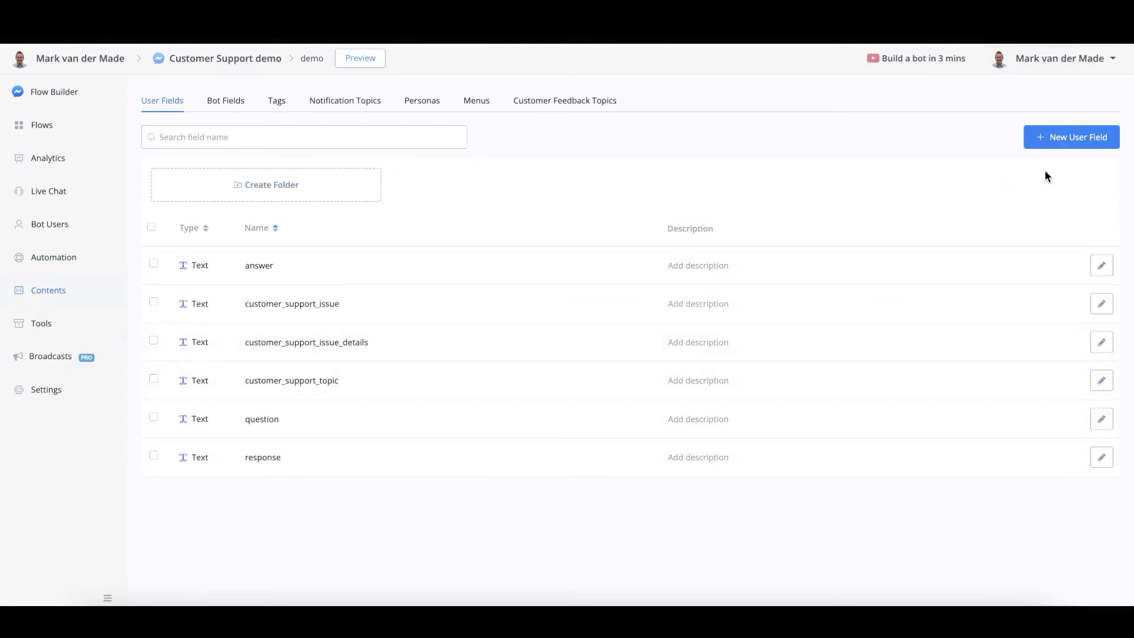
{"action": "left_click", "coordinate": [1072, 135]}
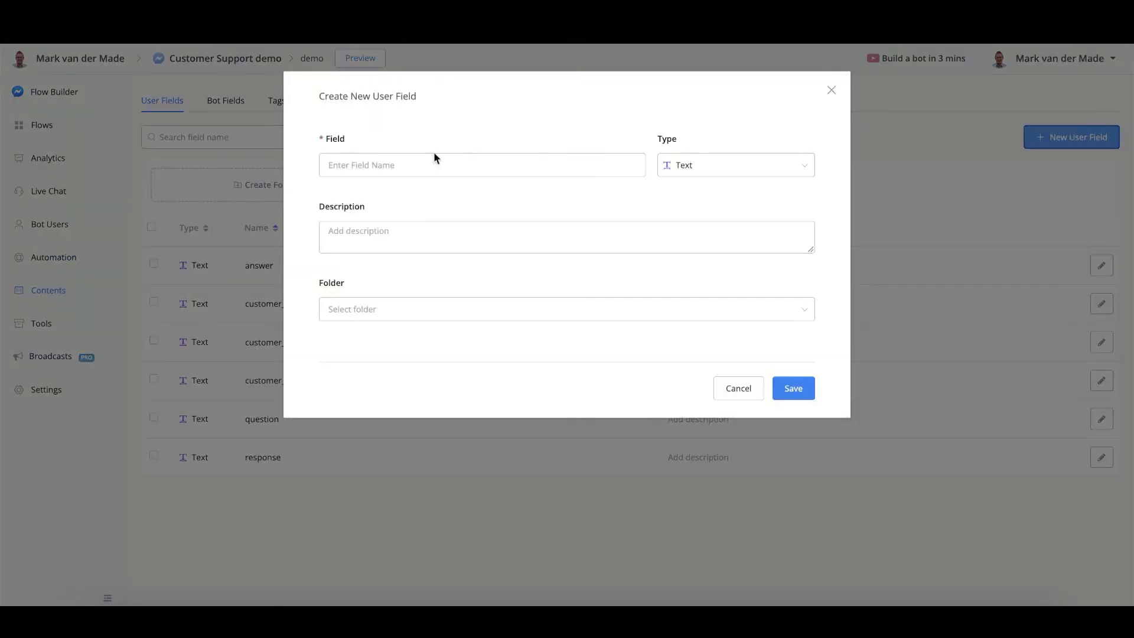
{"action": "left_click", "coordinate": [412, 164]}
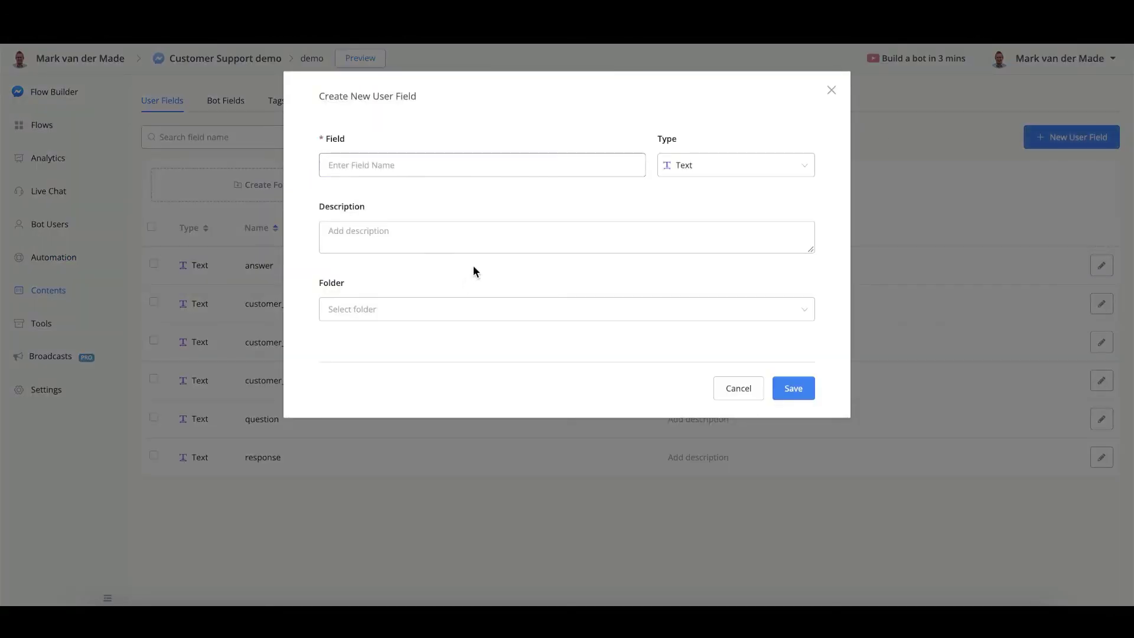
{"action": "left_click", "coordinate": [481, 241]}
{"action": "left_click", "coordinate": [498, 317]}
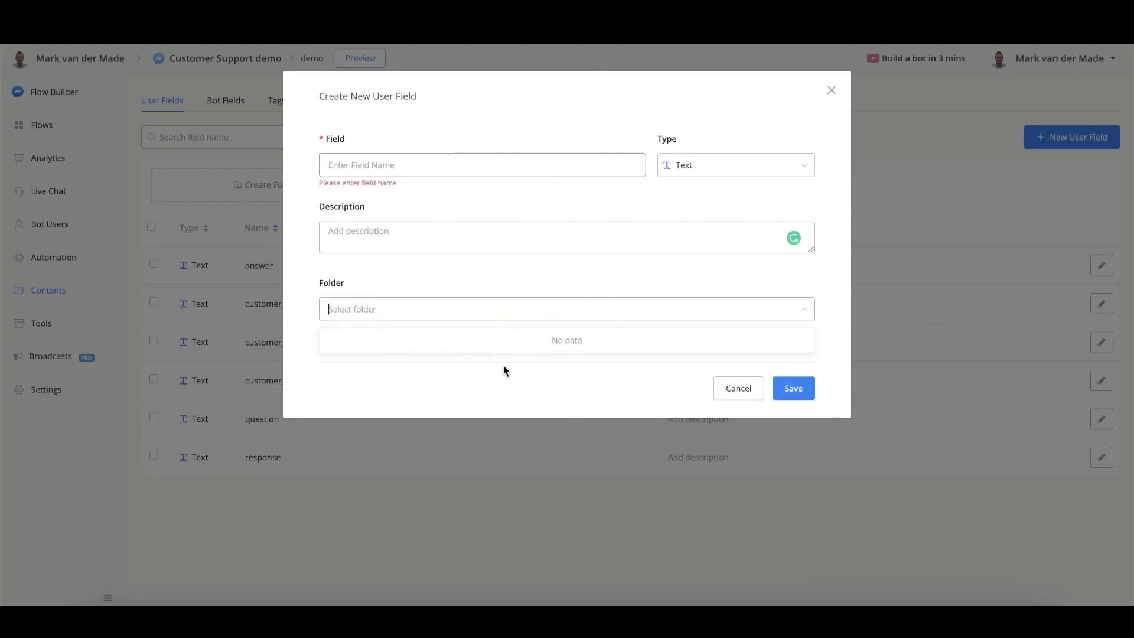
{"action": "left_click", "coordinate": [742, 163]}
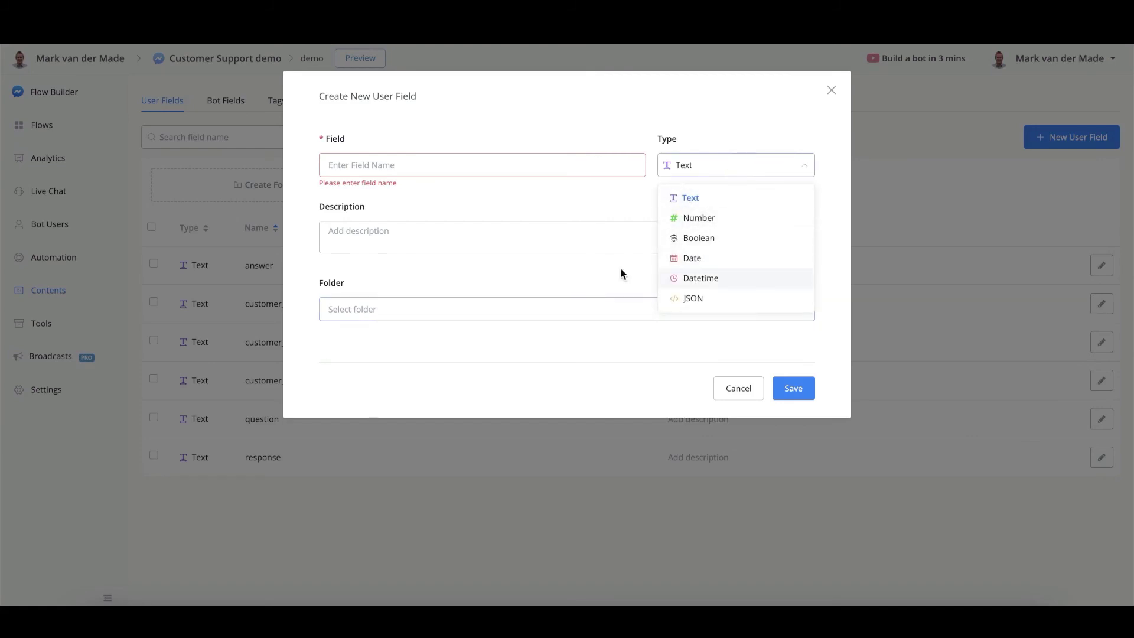
{"action": "left_click", "coordinate": [738, 389]}
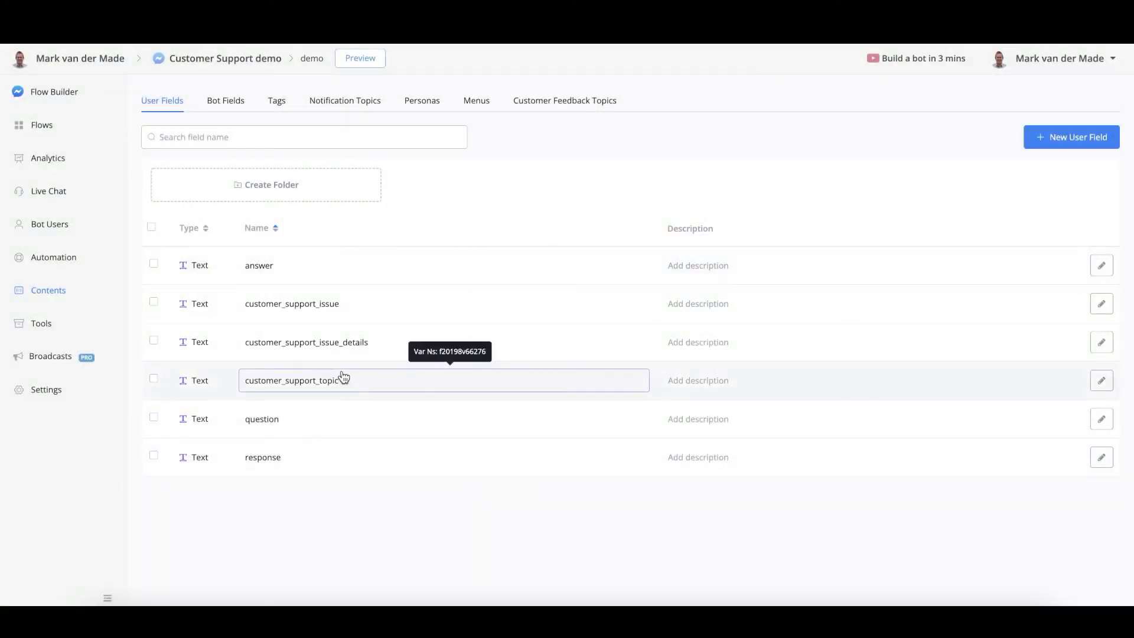
Step: View the bot fields and tags, then check the new tag form and cancel it without adding a tag
{"action": "left_click", "coordinate": [228, 103]}
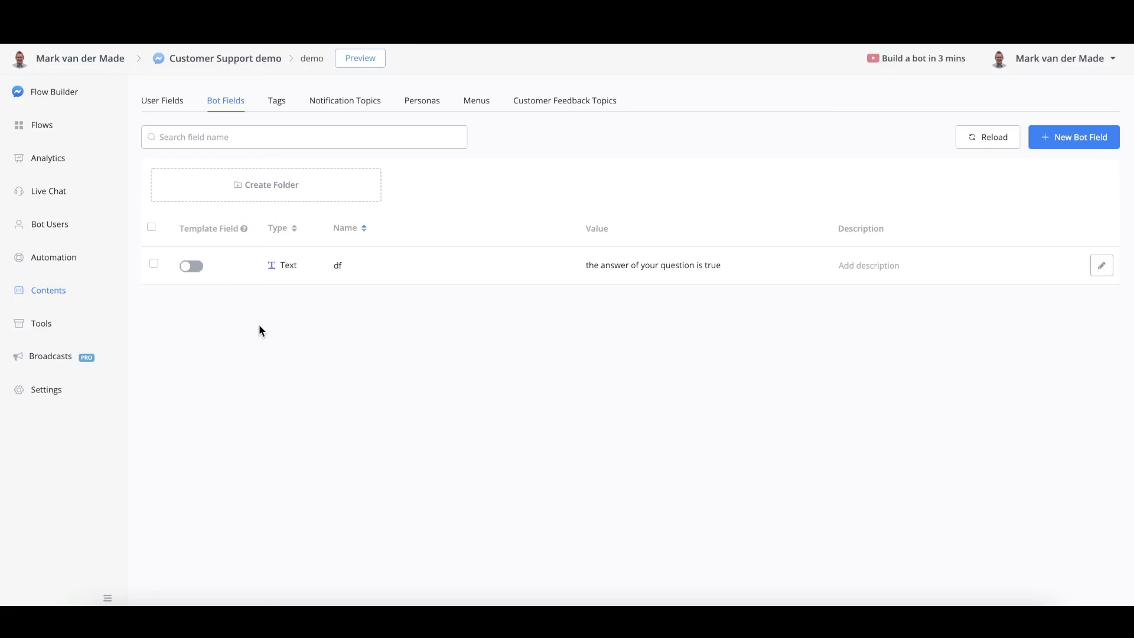
{"action": "left_click", "coordinate": [277, 101]}
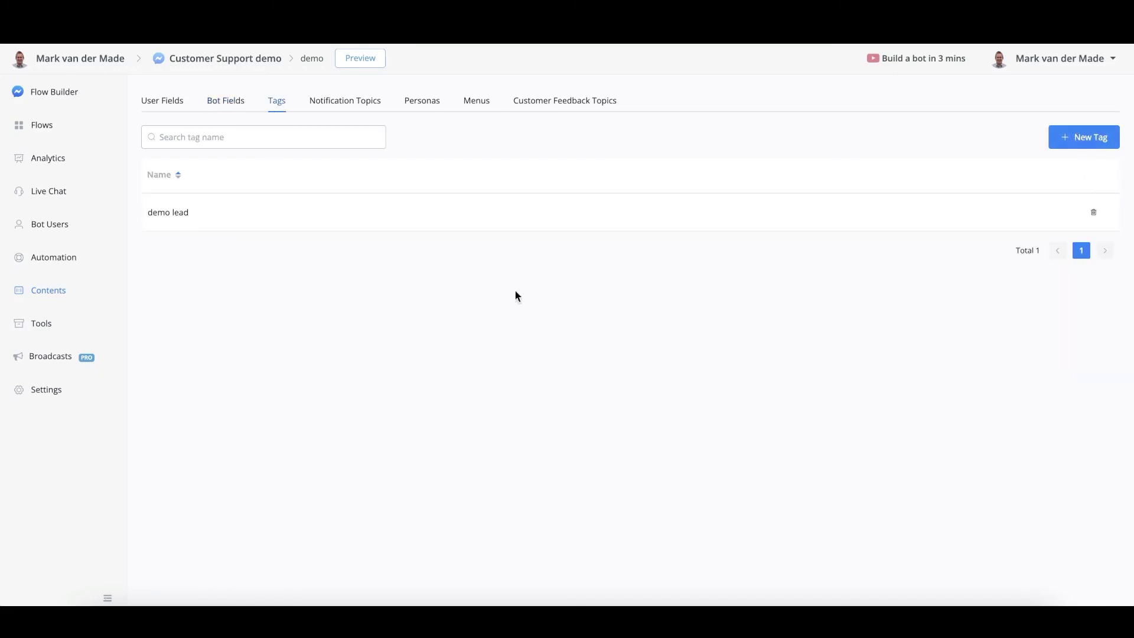
{"action": "left_click", "coordinate": [1084, 139]}
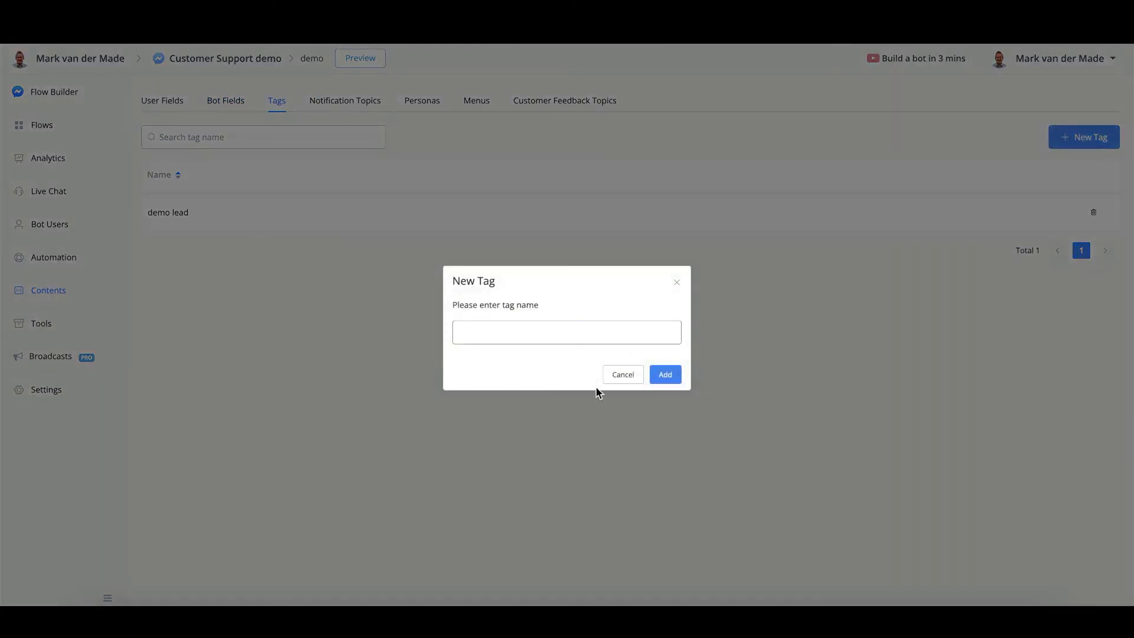
{"action": "left_click", "coordinate": [627, 378]}
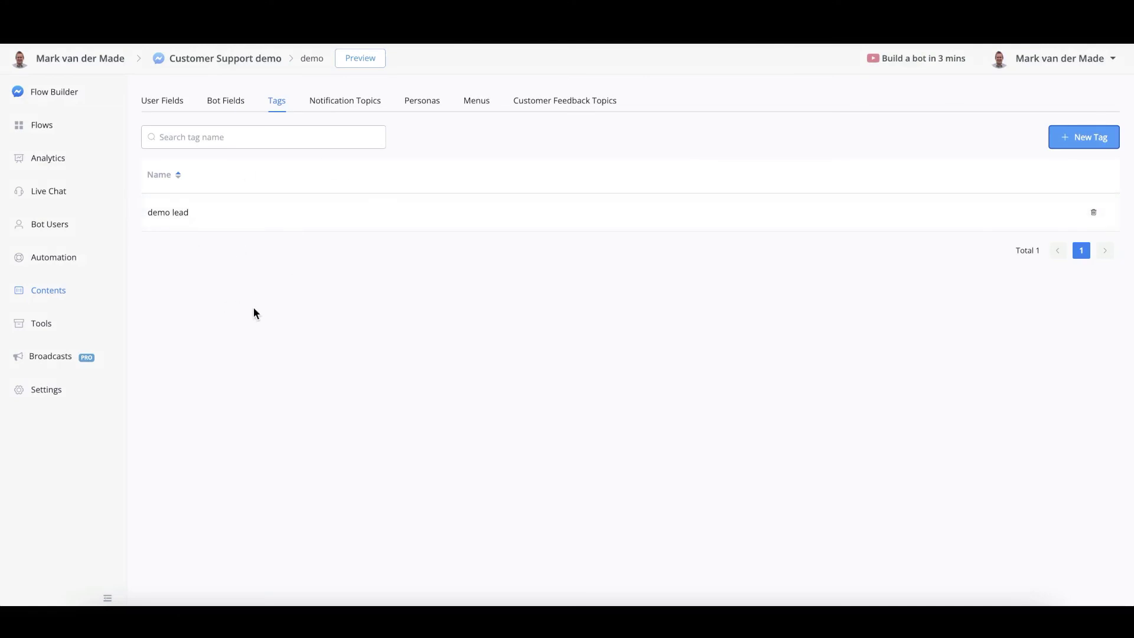
Step: Review the notification topics and the frequency options for a new topic without creating one
{"action": "left_click", "coordinate": [349, 105]}
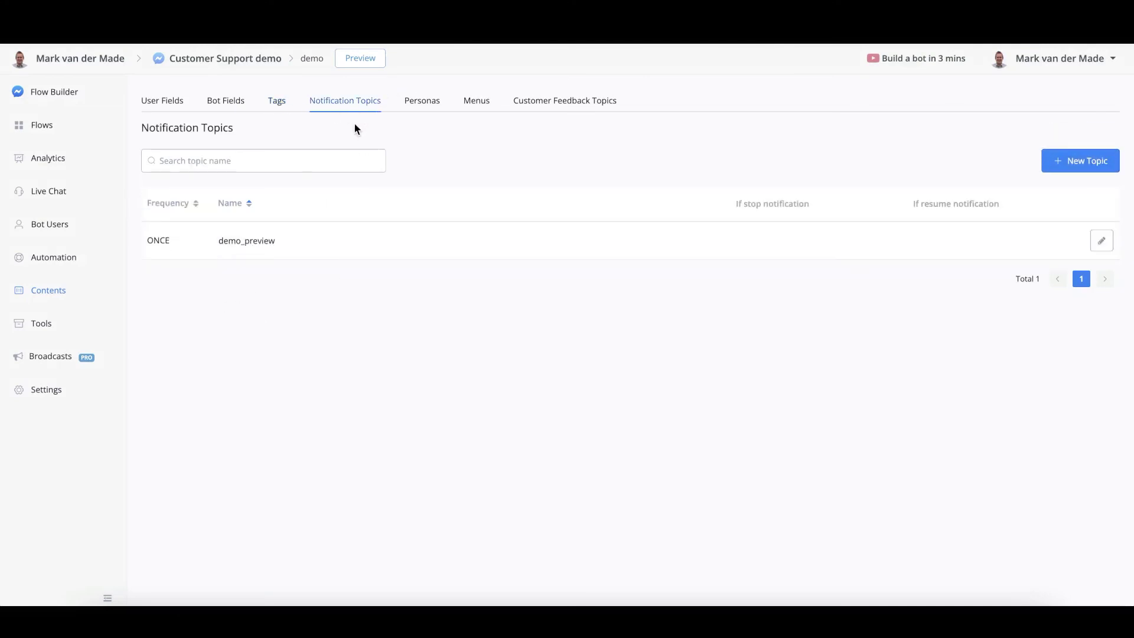
{"action": "left_click", "coordinate": [1090, 171]}
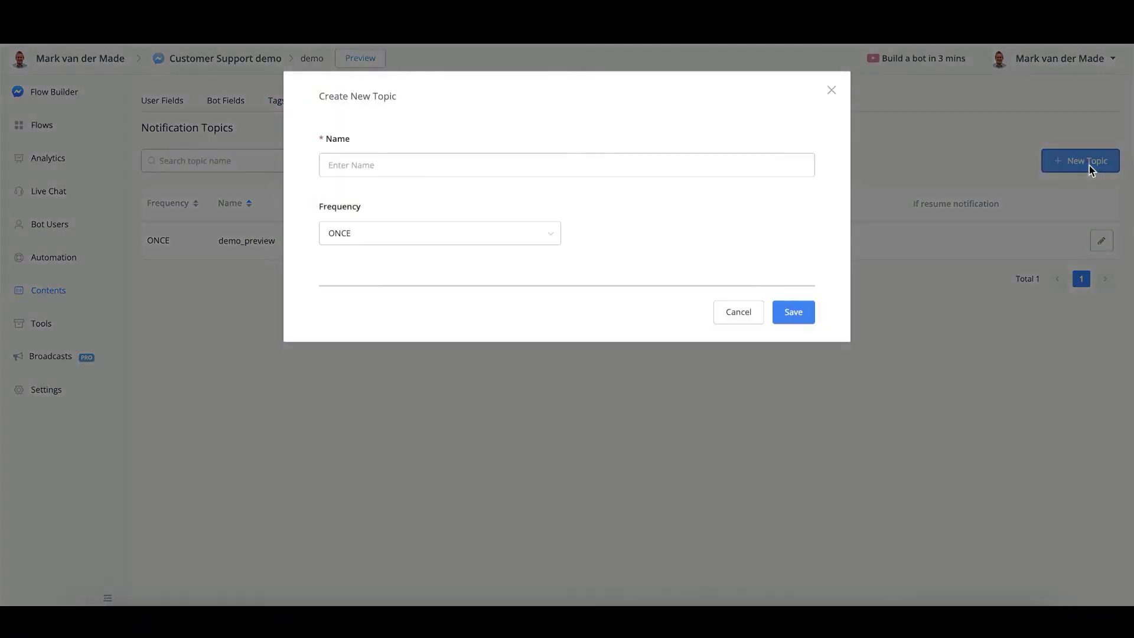
{"action": "left_click", "coordinate": [426, 237]}
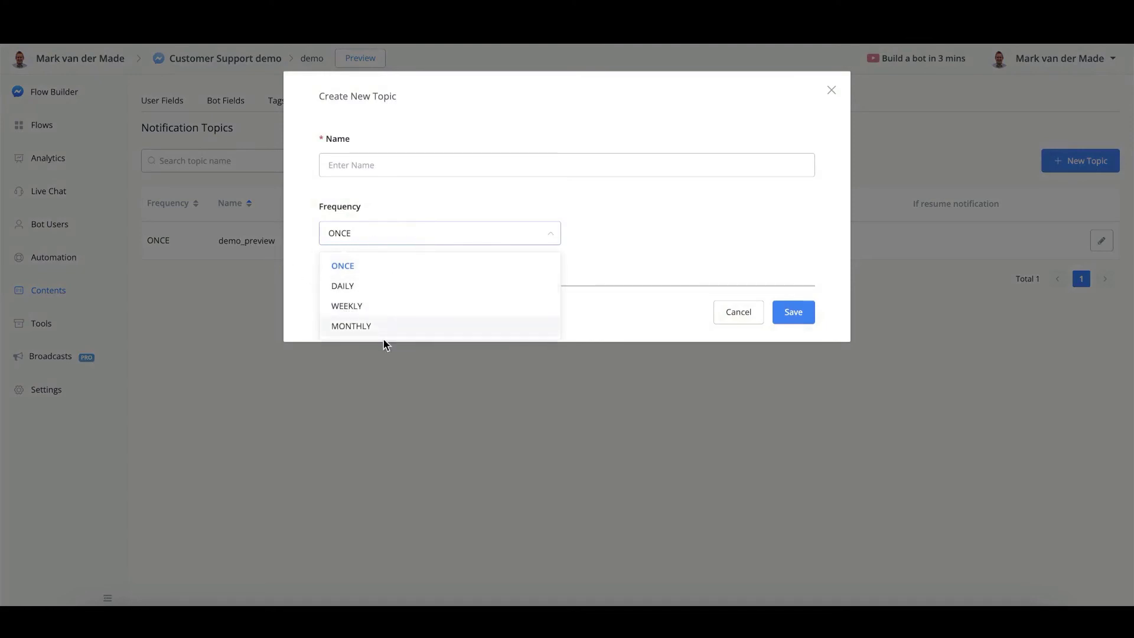
{"action": "left_click", "coordinate": [385, 359]}
Step: View the Personas, Menus and Customer Feedback Topics lists in Contents
{"action": "left_click", "coordinate": [420, 102]}
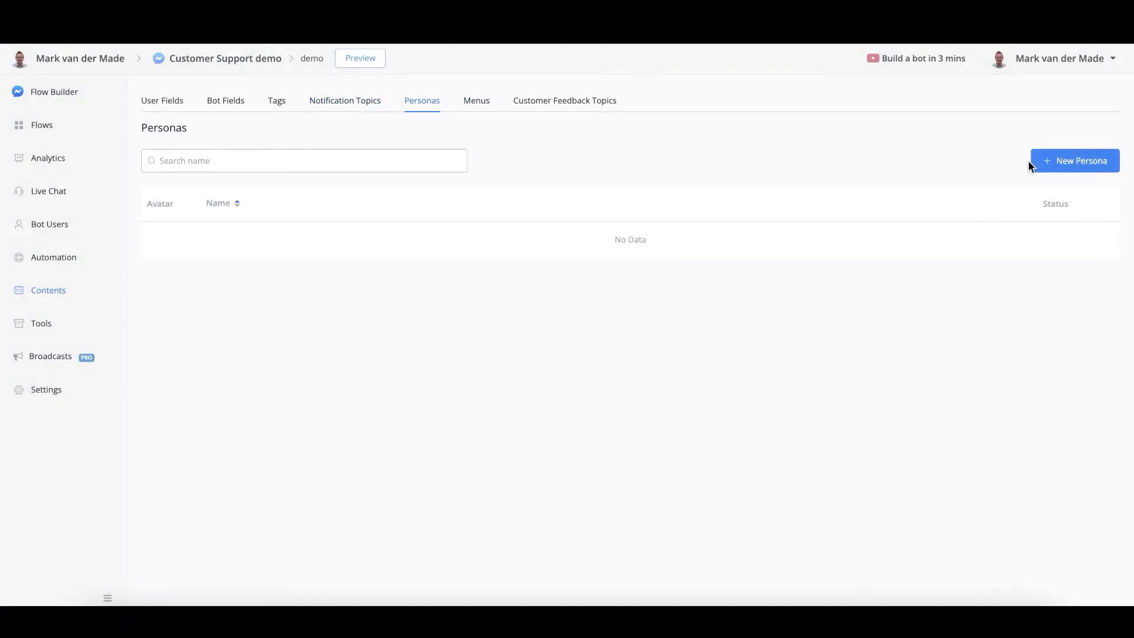
{"action": "left_click", "coordinate": [478, 102]}
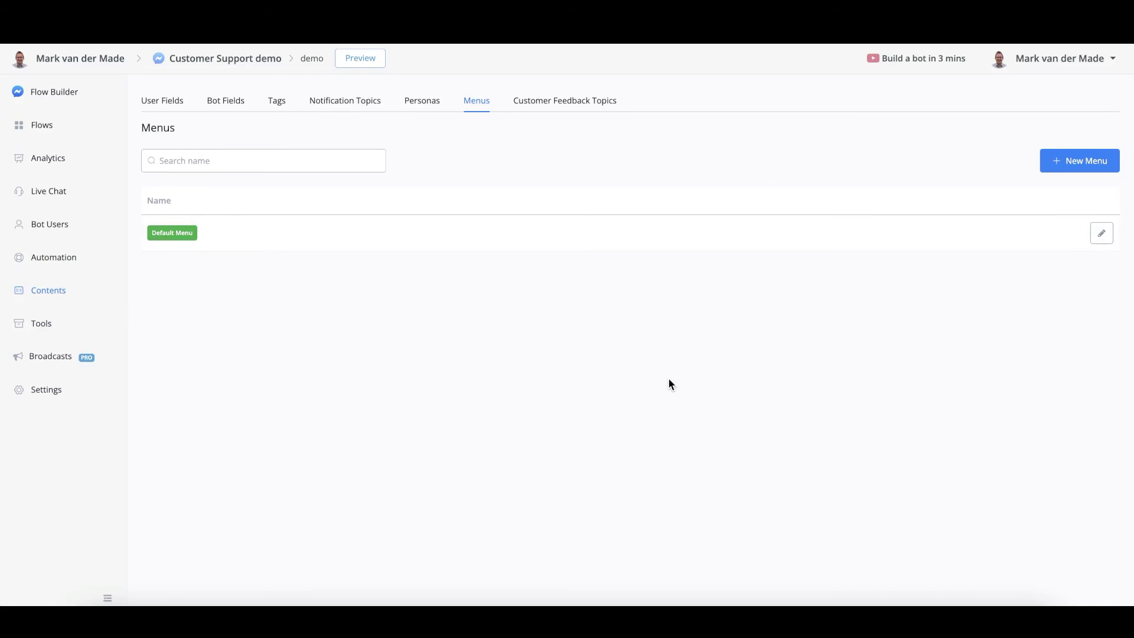
{"action": "left_click", "coordinate": [564, 101]}
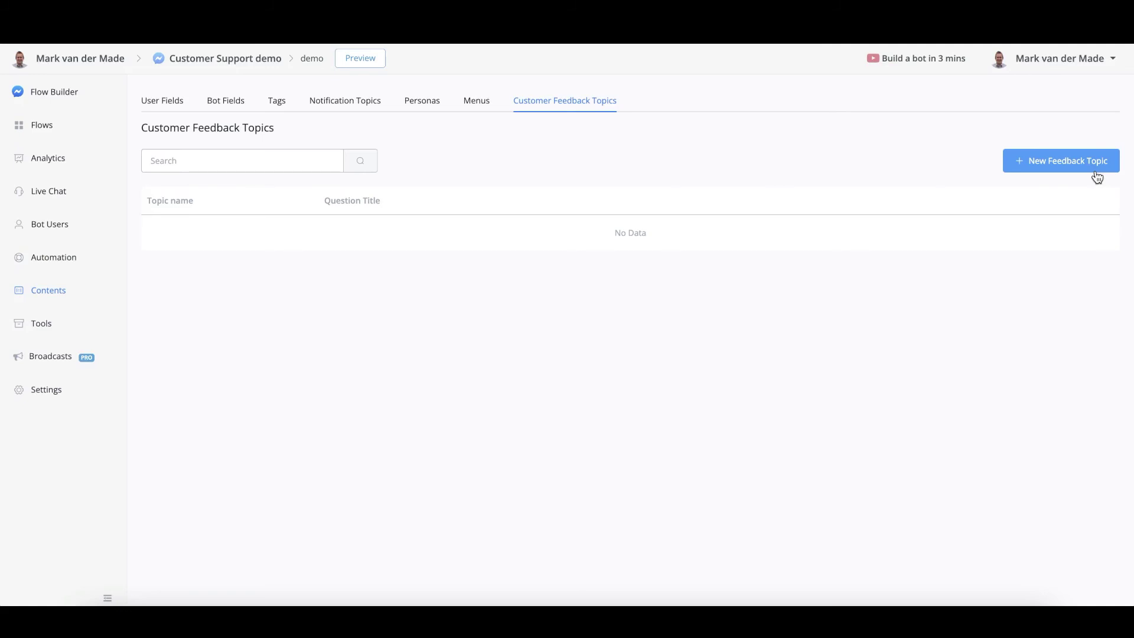
Step: View the Error Logs, Testers and Admins pages in Tools
{"action": "left_click", "coordinate": [47, 327]}
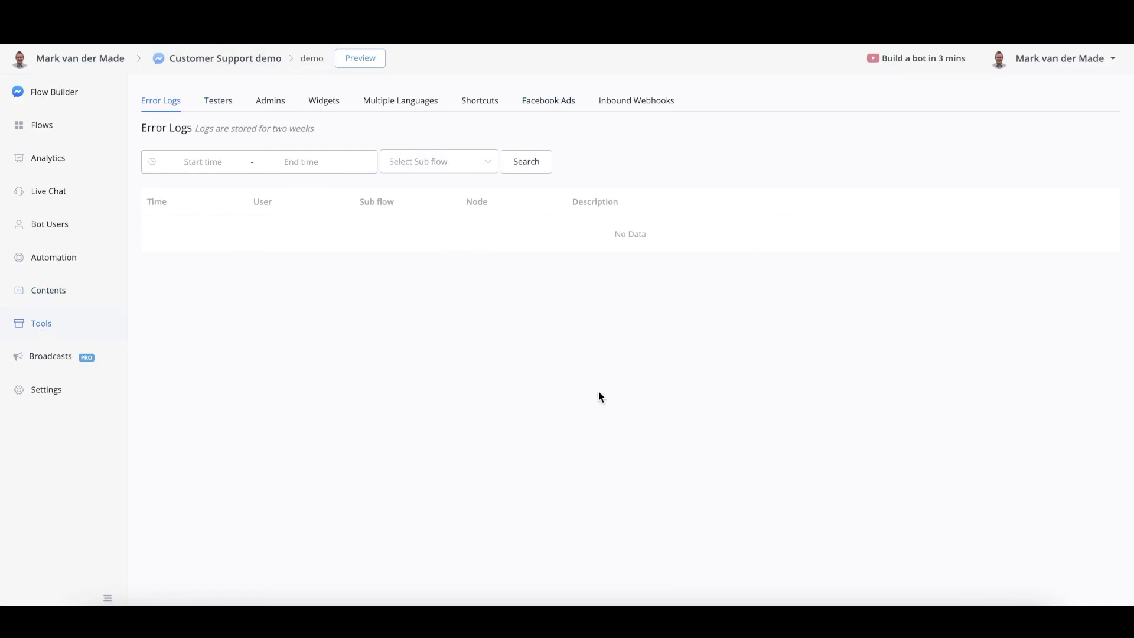
{"action": "left_click", "coordinate": [210, 110]}
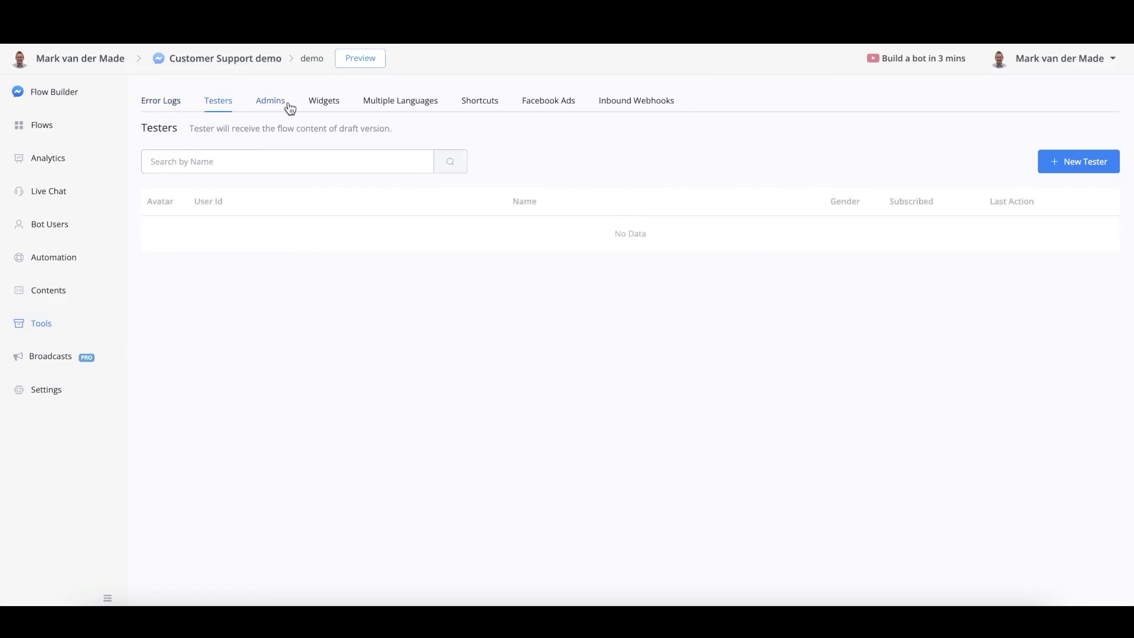
{"action": "left_click", "coordinate": [289, 108]}
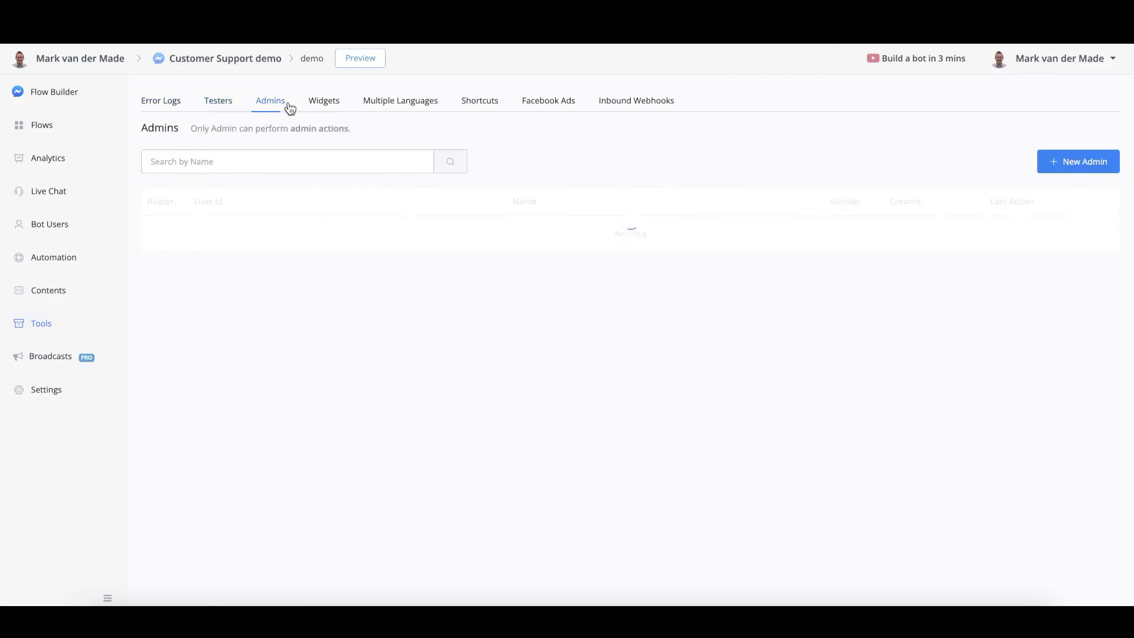
{"action": "left_click", "coordinate": [228, 108]}
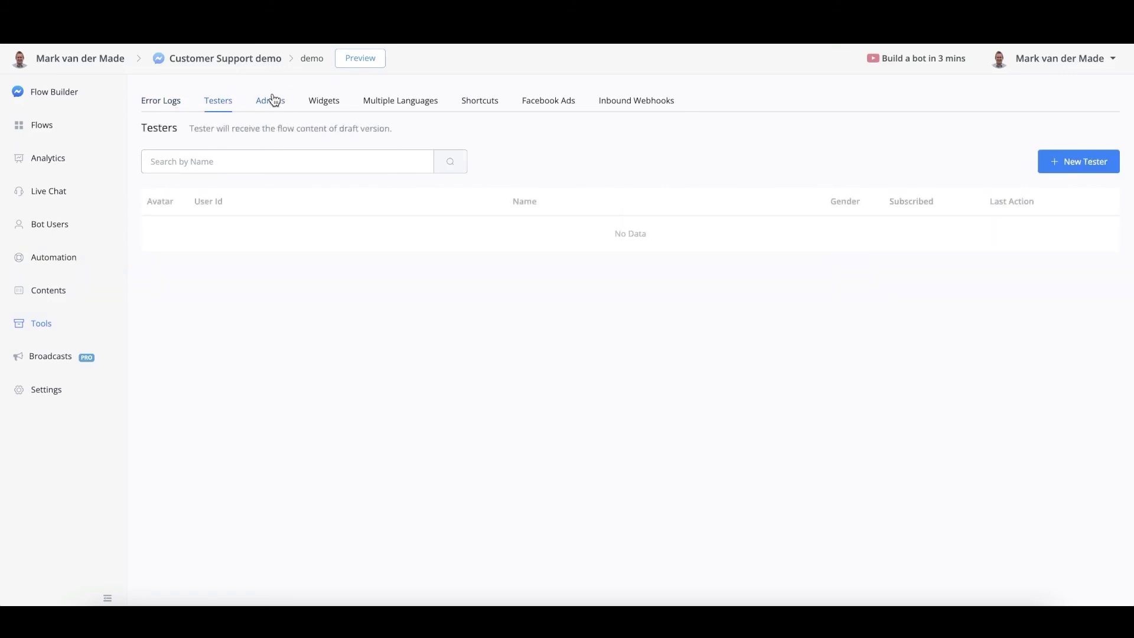
{"action": "left_click", "coordinate": [274, 99]}
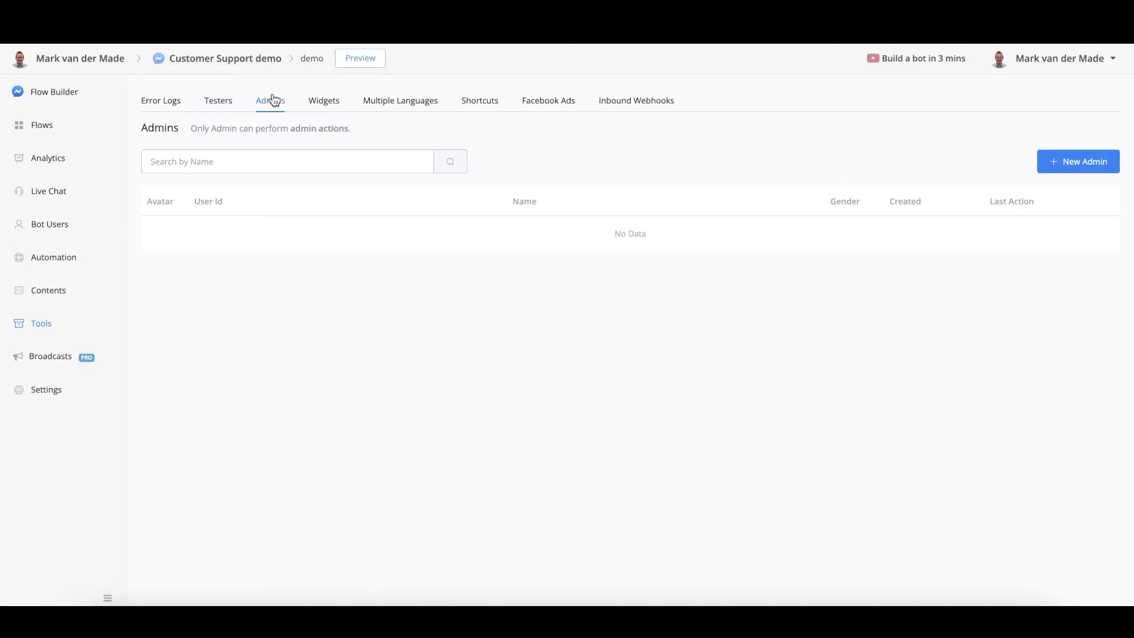
Step: Review the available widget types and the language choices for a new language without adding either
{"action": "left_click", "coordinate": [336, 110]}
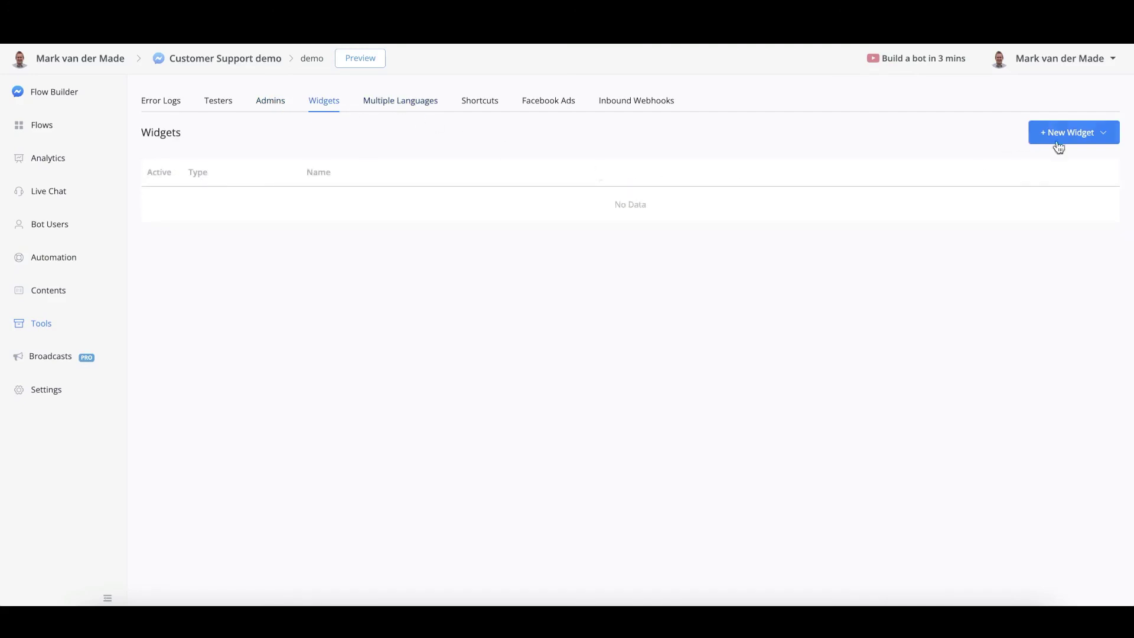
{"action": "left_click", "coordinate": [1080, 139]}
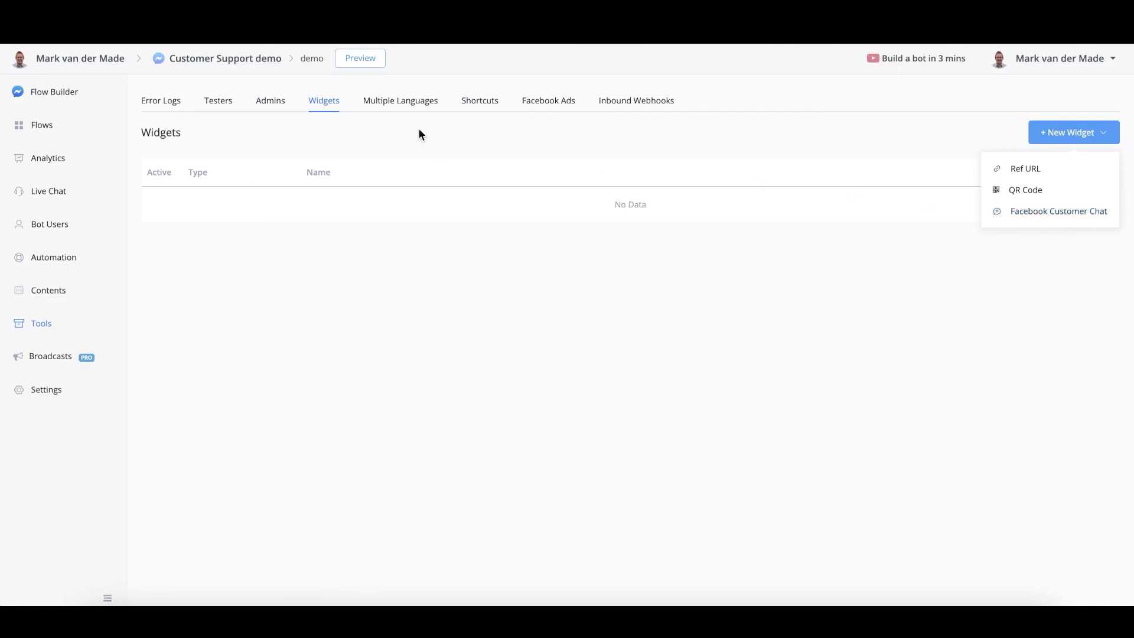
{"action": "left_click", "coordinate": [394, 102]}
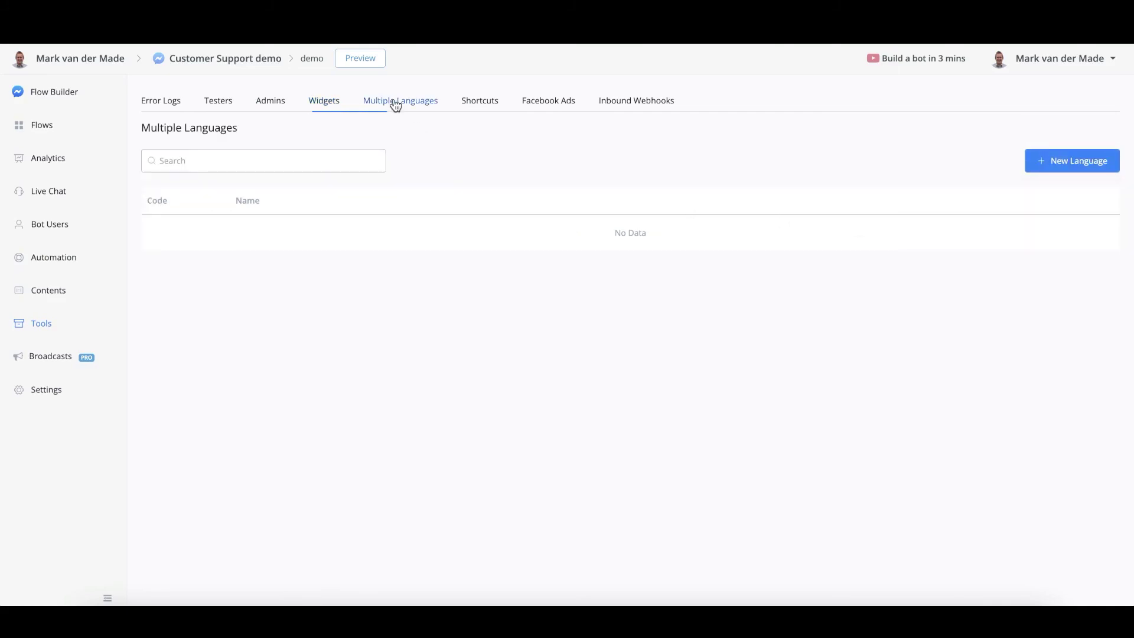
{"action": "left_click", "coordinate": [1078, 161]}
{"action": "left_click", "coordinate": [397, 168]}
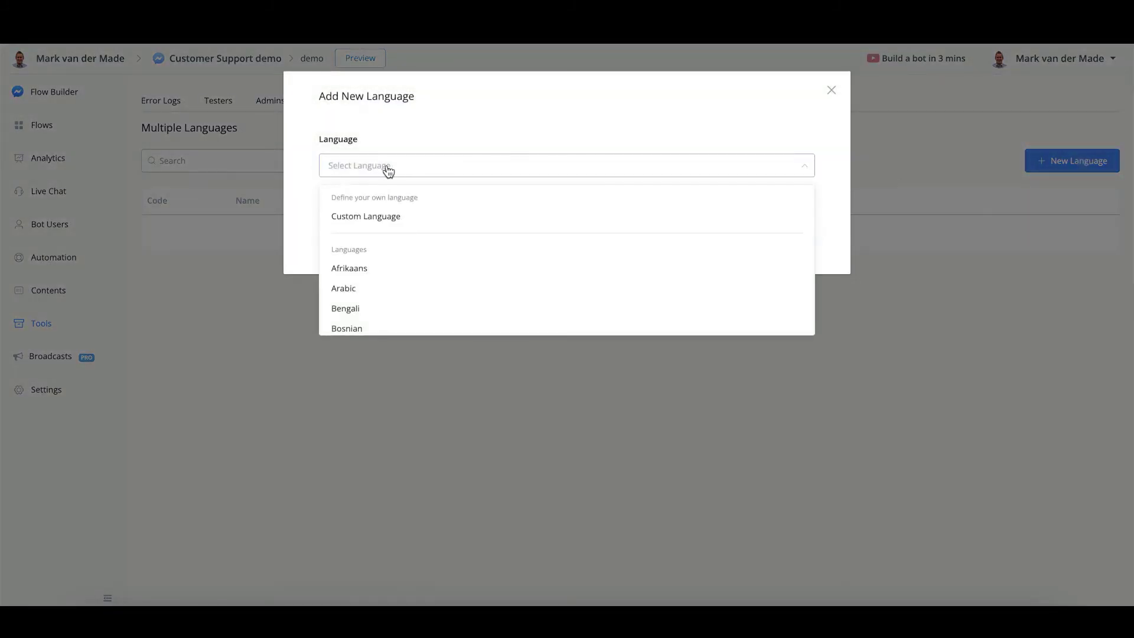
{"action": "scroll", "coordinate": [445, 289], "scroll_direction": "down", "scroll_amount": 5}
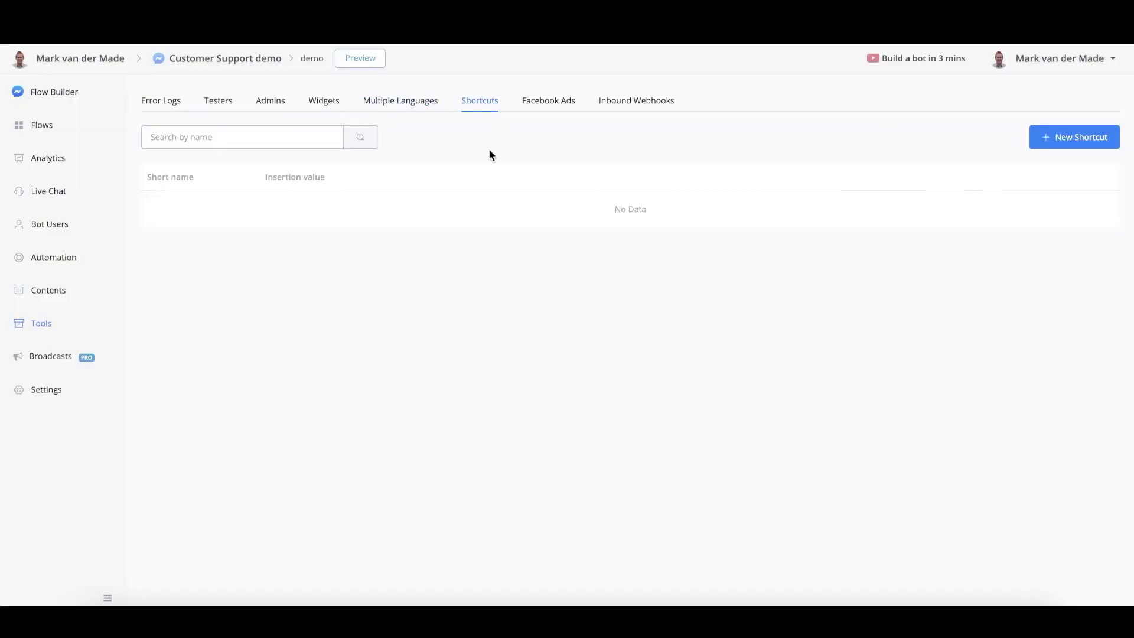
Step: Create a shortcut with the short name demo and the insertion value "this is a live demo"
{"action": "left_click", "coordinate": [1107, 146]}
{"action": "left_click", "coordinate": [406, 165]}
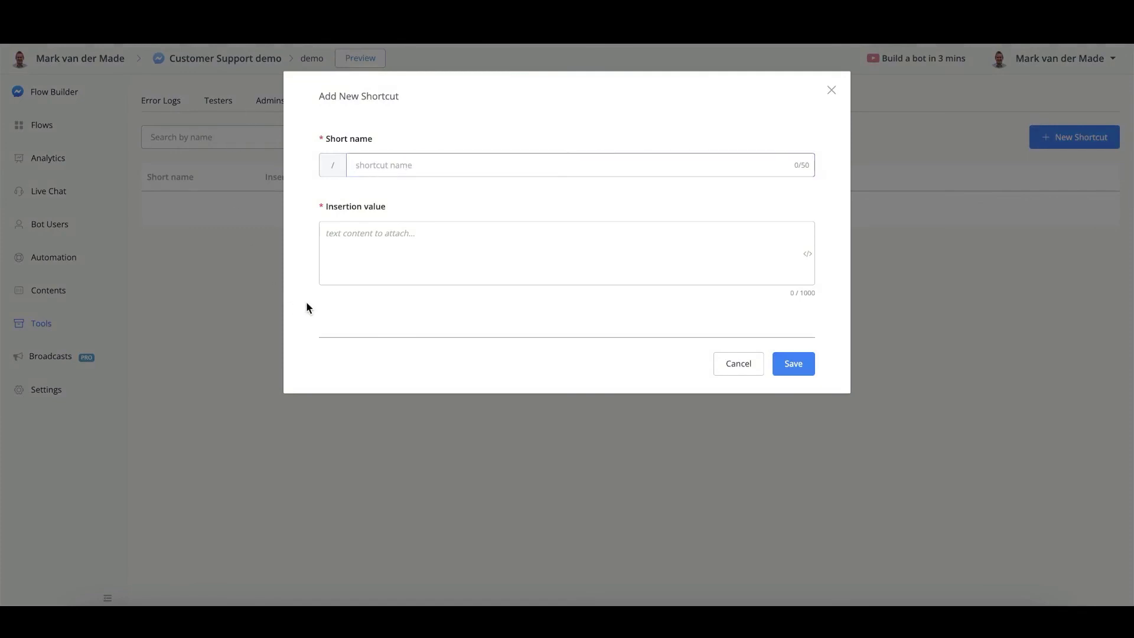
{"action": "left_click", "coordinate": [743, 262]}
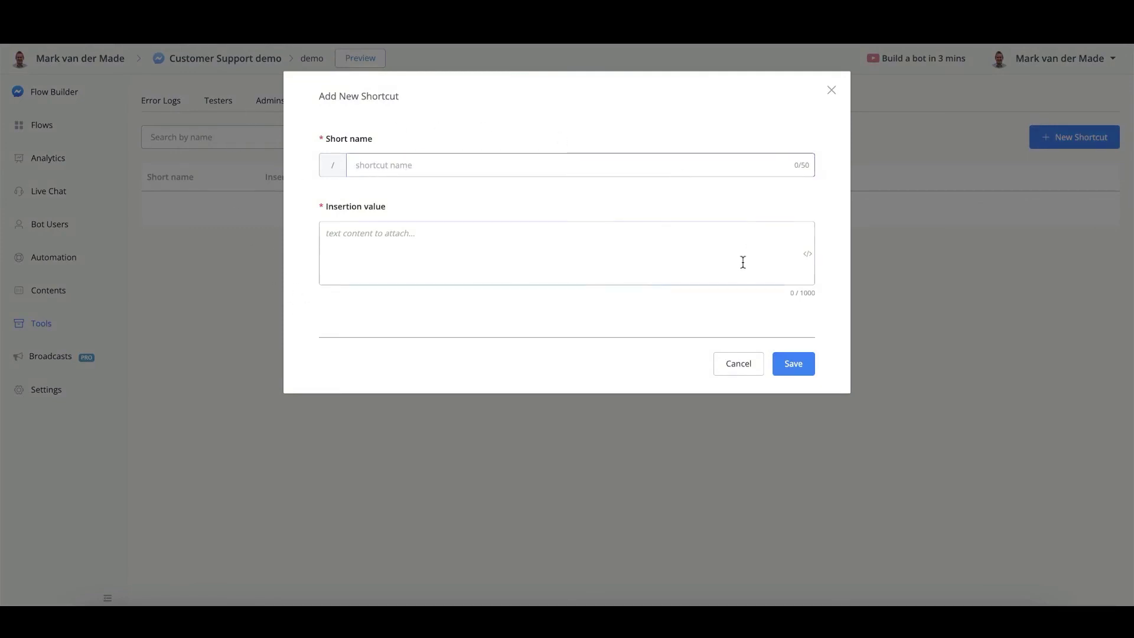
{"action": "left_click", "coordinate": [386, 155]}
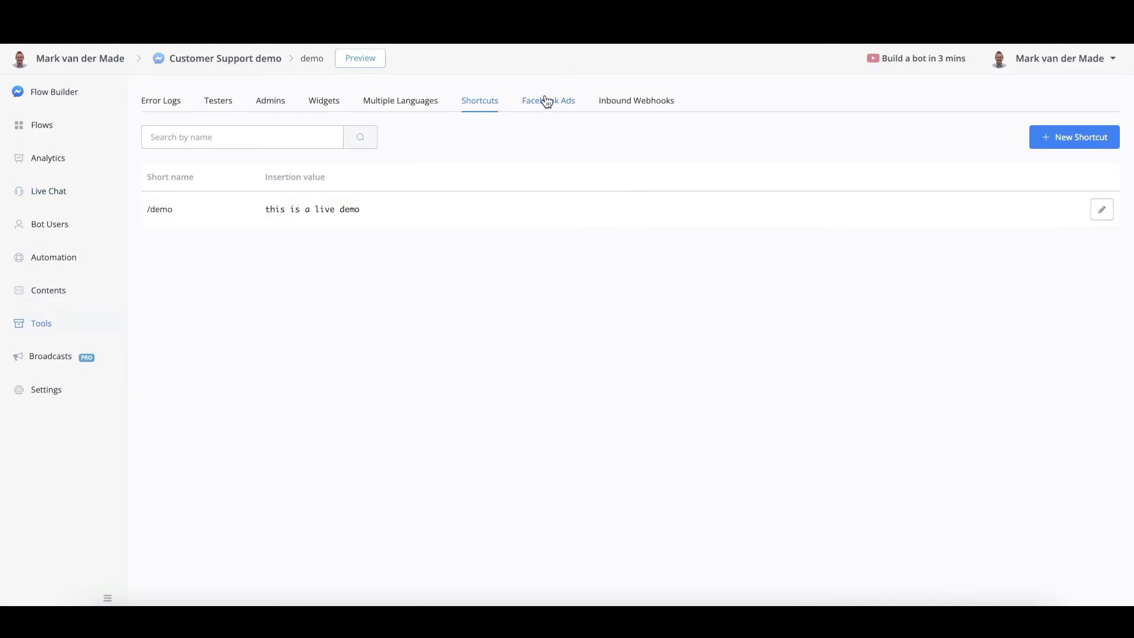
Step: Create a Facebook Ads payload named demo and save it
{"action": "left_click", "coordinate": [547, 100]}
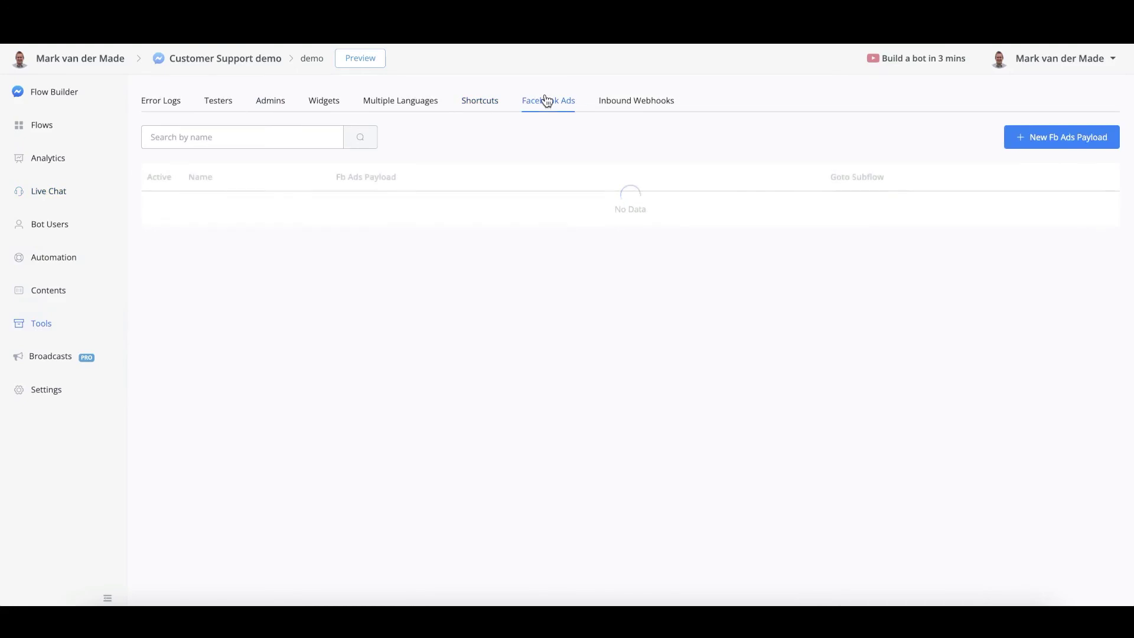
{"action": "left_click", "coordinate": [1087, 138]}
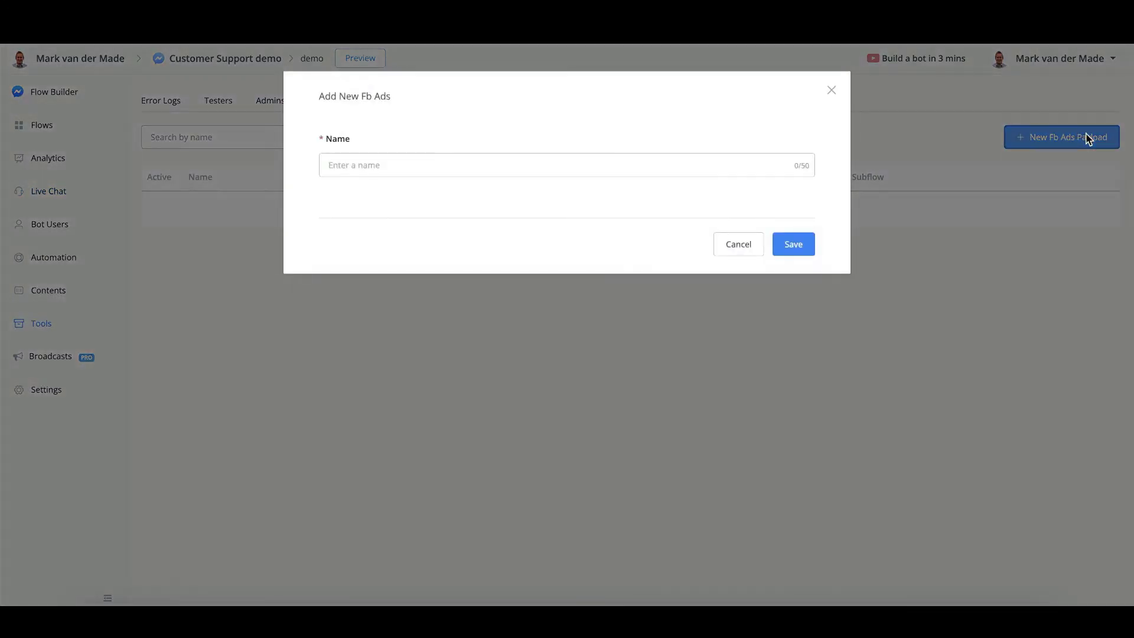
{"action": "left_click", "coordinate": [564, 162]}
{"action": "type", "text": "demom"}
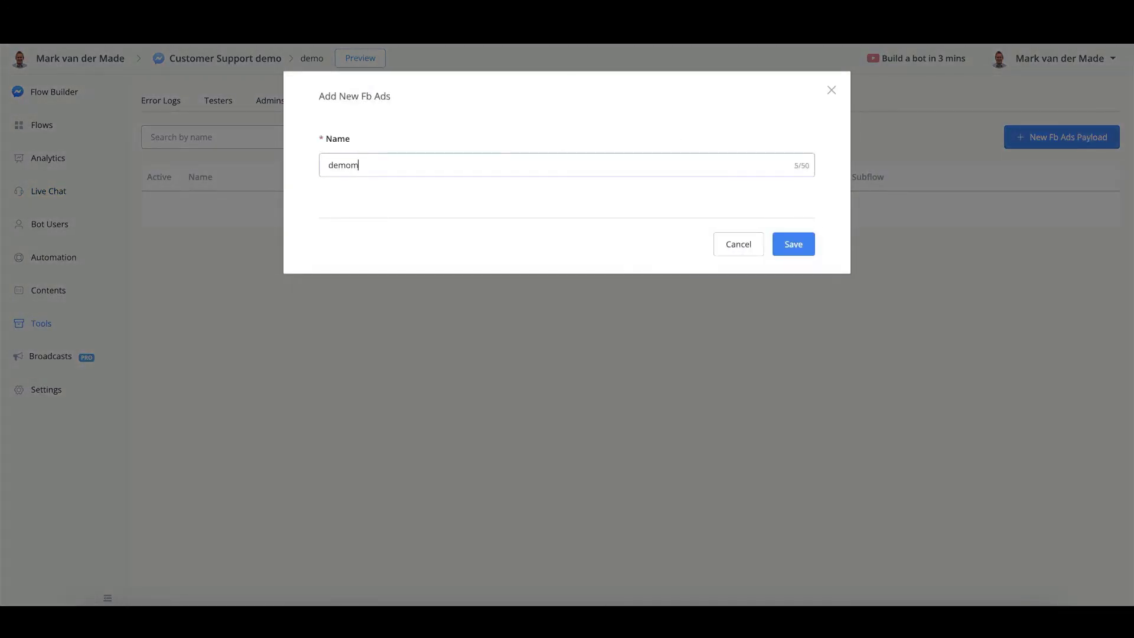
{"action": "key", "text": "BackSpace"}
{"action": "left_click", "coordinate": [807, 251]}
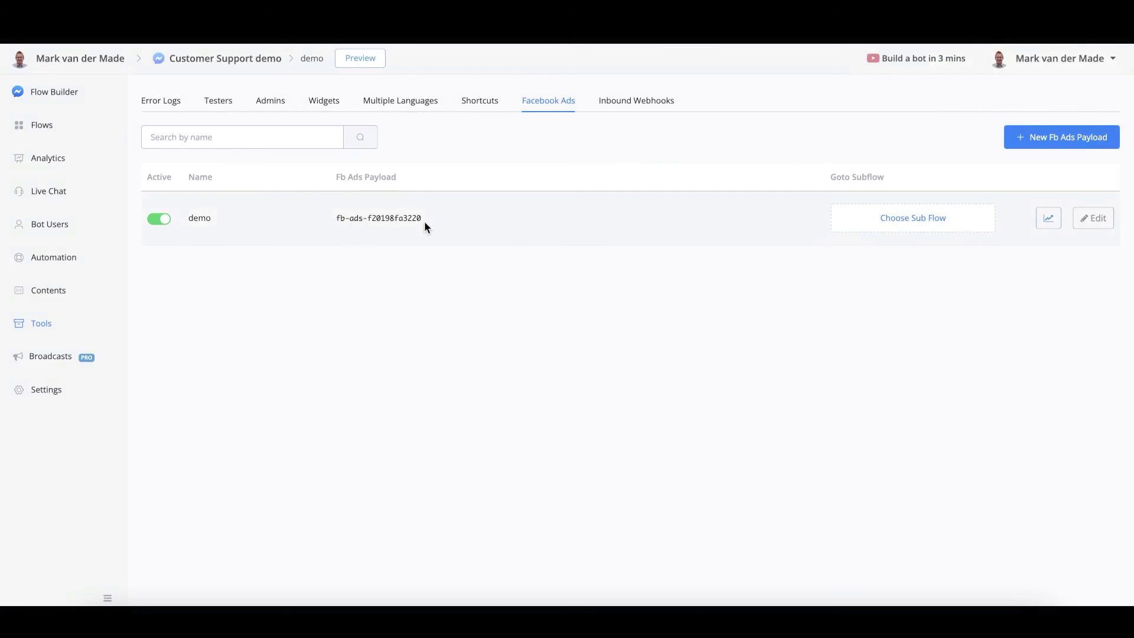
Step: View the demo ads payload and its Fb Ads report, then close the report
{"action": "left_click", "coordinate": [367, 223]}
{"action": "left_click", "coordinate": [1046, 219]}
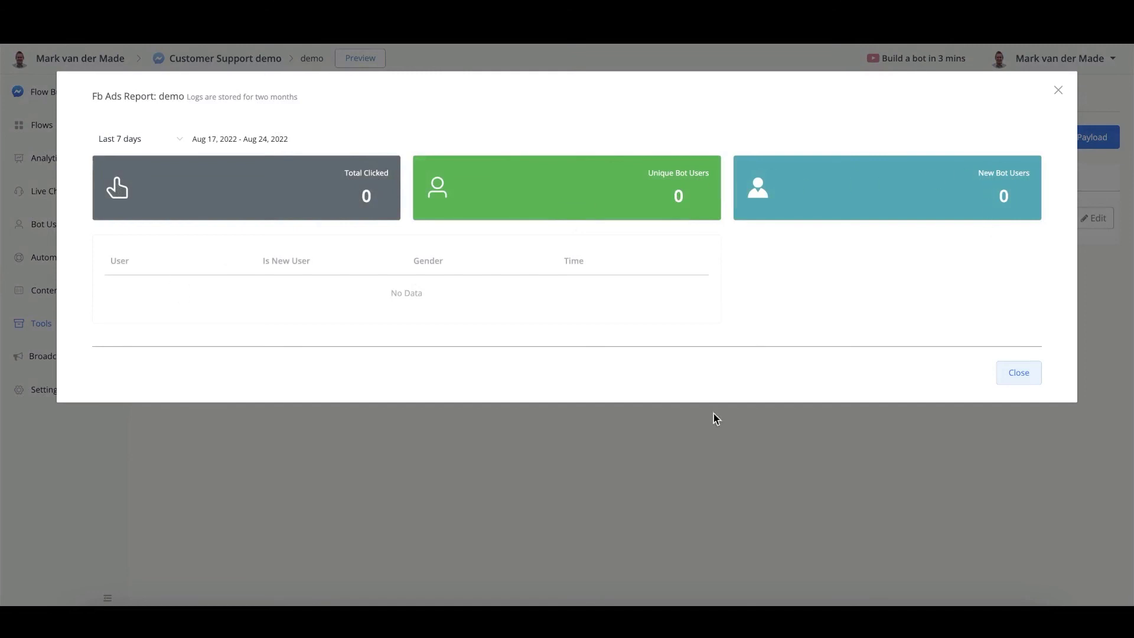
{"action": "left_click", "coordinate": [1059, 91]}
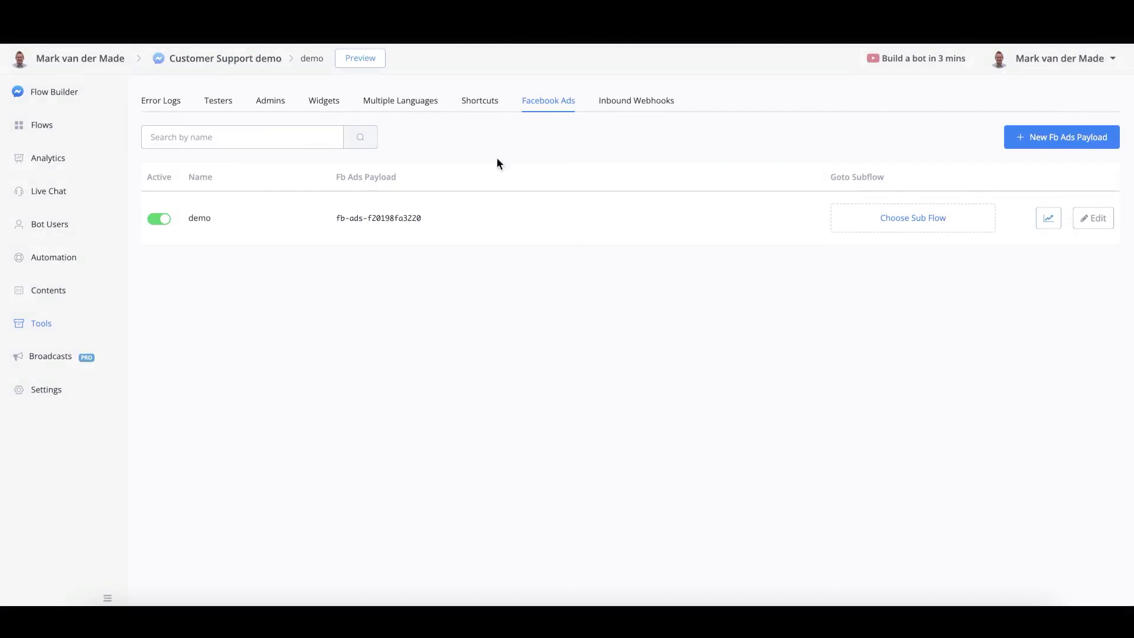
Step: Review the demo ad's payload examples and custom user field parameters P1 to P9, then cancel the edit
{"action": "left_click", "coordinate": [1095, 218]}
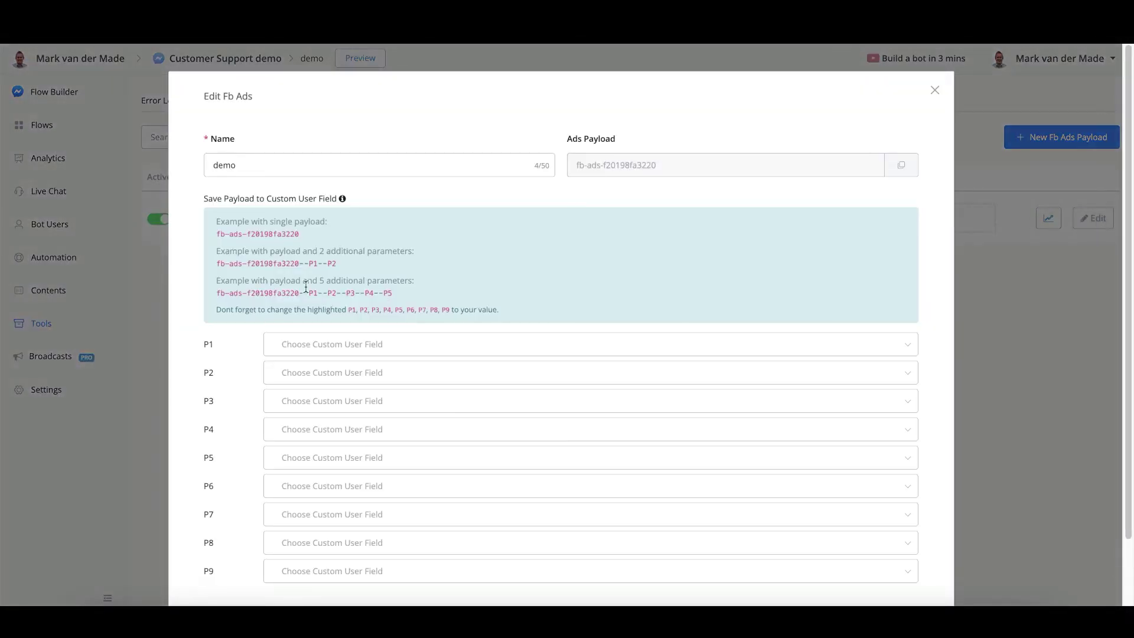
{"action": "scroll", "coordinate": [334, 213], "scroll_direction": "down", "scroll_amount": 2}
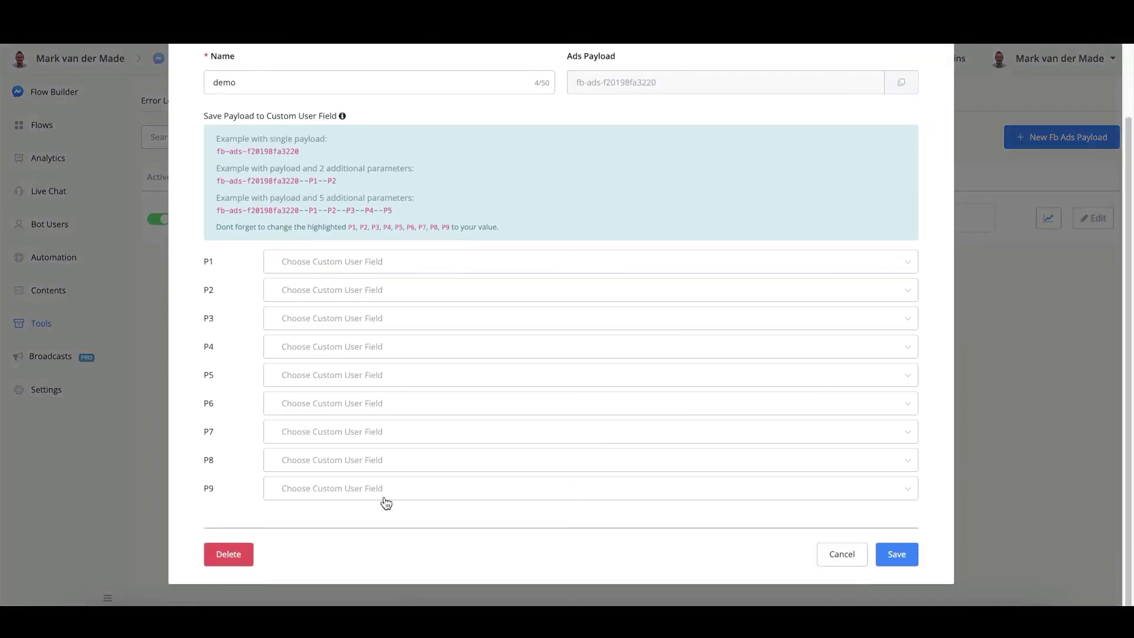
{"action": "scroll", "coordinate": [390, 518], "scroll_direction": "up", "scroll_amount": 2}
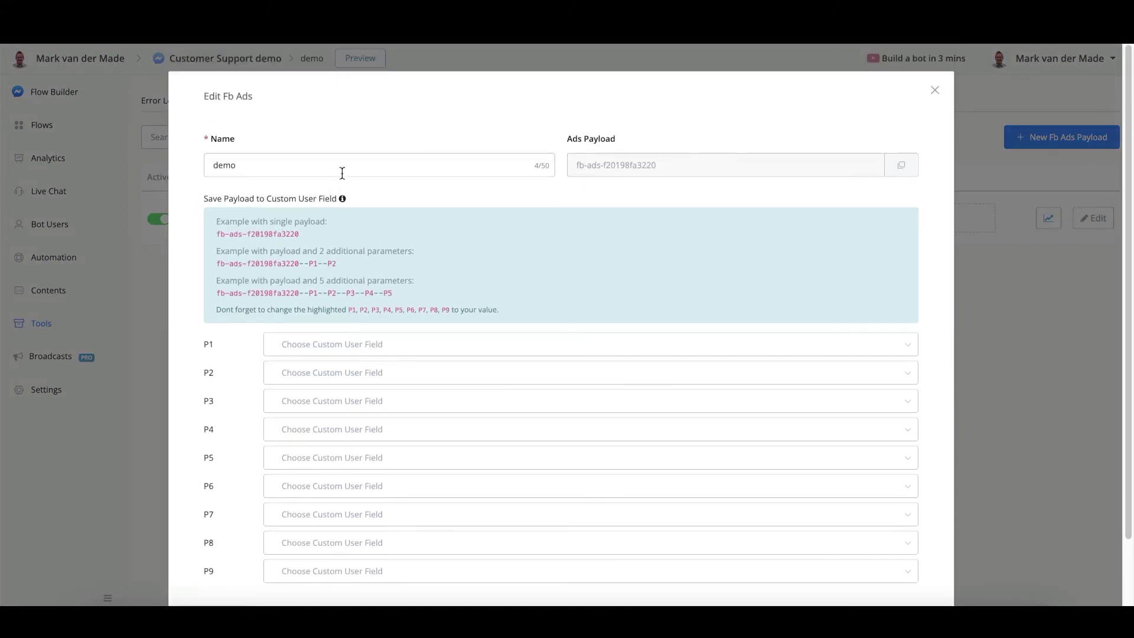
{"action": "left_click", "coordinate": [295, 168]}
{"action": "scroll", "coordinate": [496, 209], "scroll_direction": "down", "scroll_amount": 2}
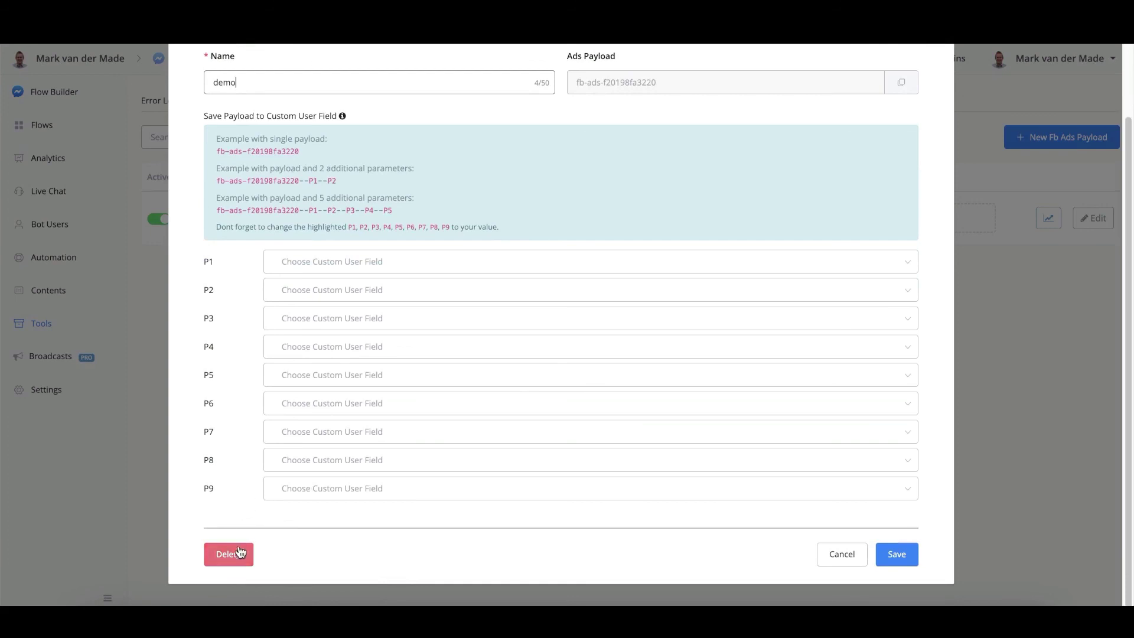
{"action": "left_click", "coordinate": [828, 549]}
Step: Create an inbound webhook named demo, then review its JSON path mapping and sample JSON payload
{"action": "left_click", "coordinate": [627, 103]}
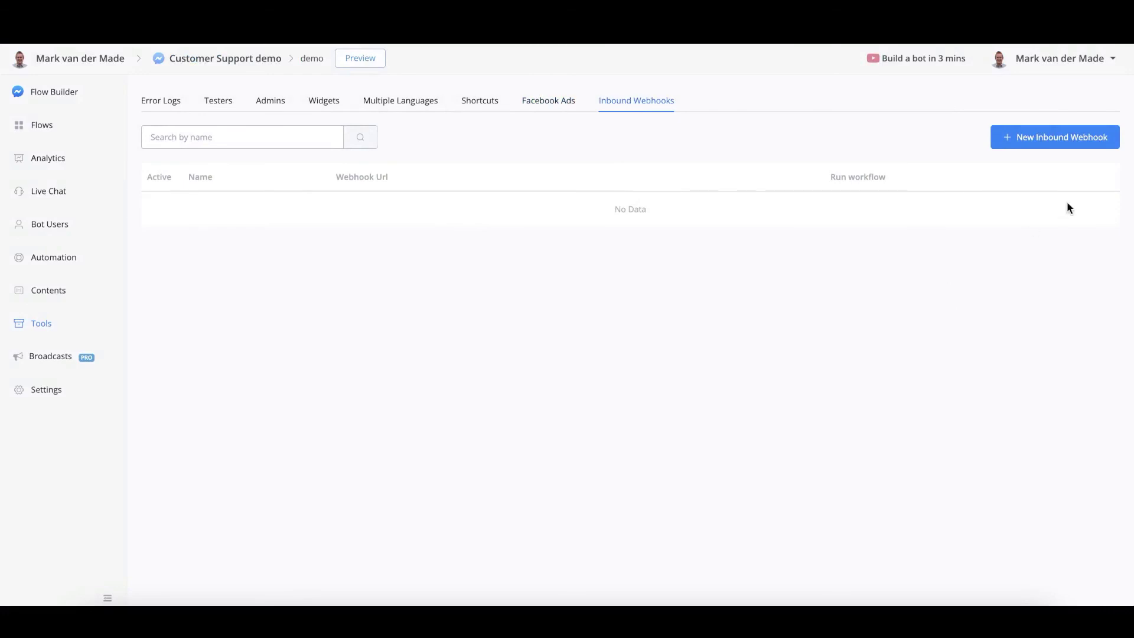
{"action": "left_click", "coordinate": [1072, 145]}
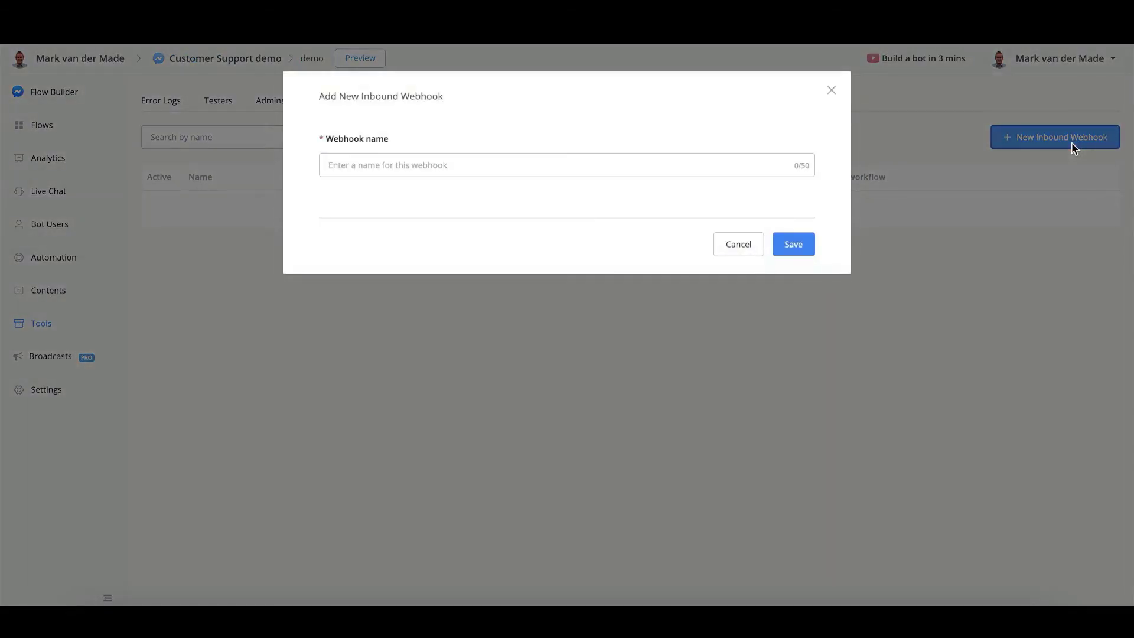
{"action": "left_click", "coordinate": [503, 163]}
{"action": "type", "text": "demo"}
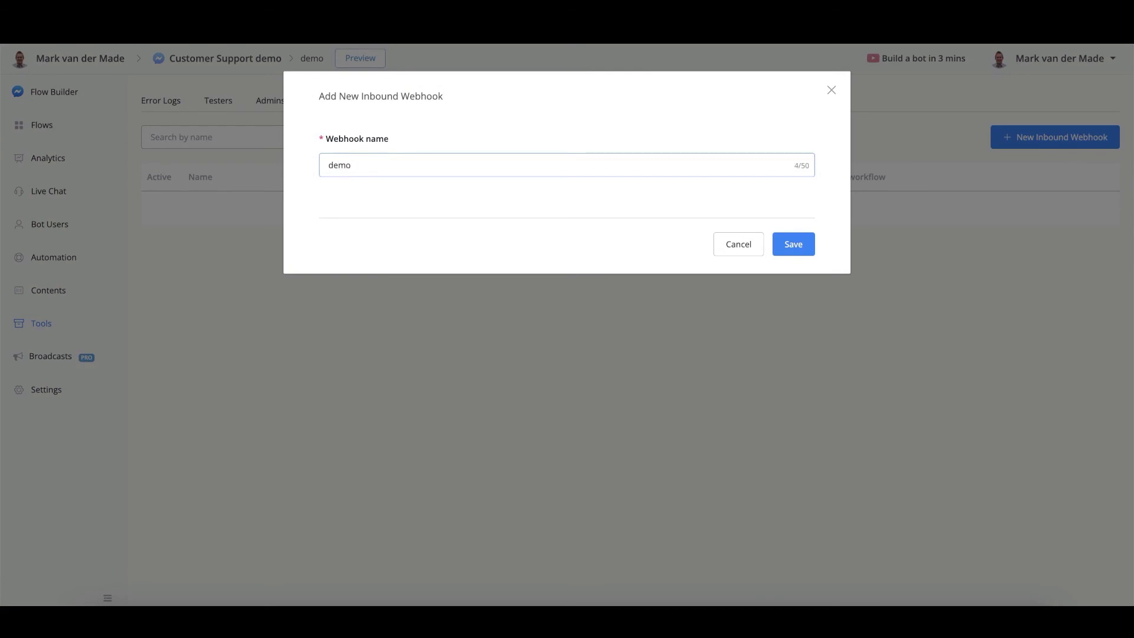
{"action": "left_click", "coordinate": [807, 245]}
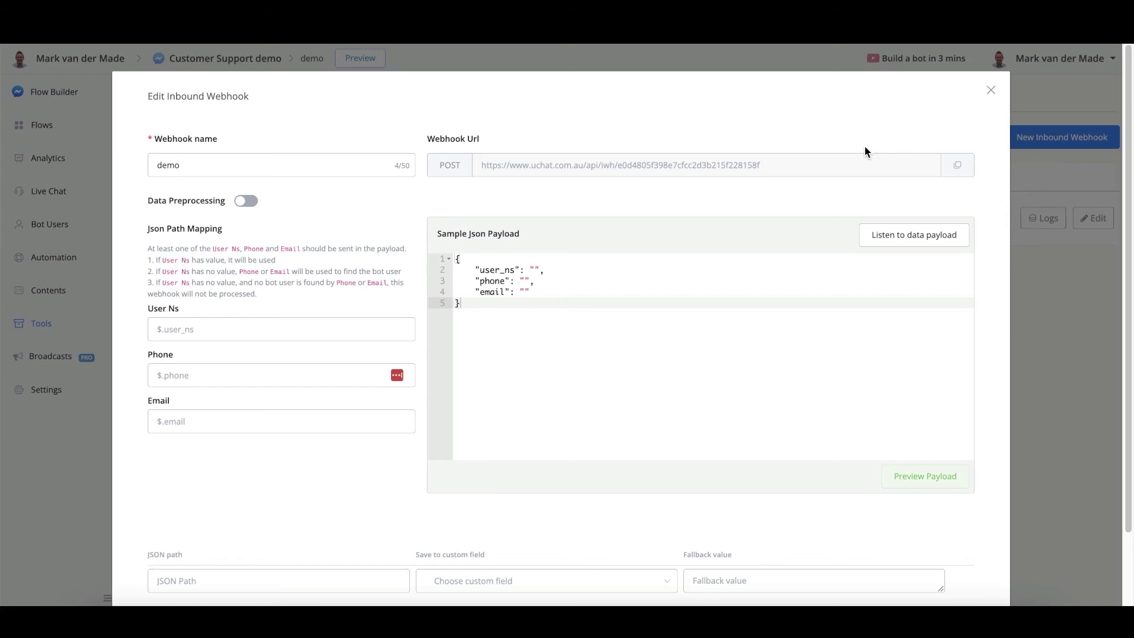
{"action": "scroll", "coordinate": [726, 314], "scroll_direction": "down", "scroll_amount": 2}
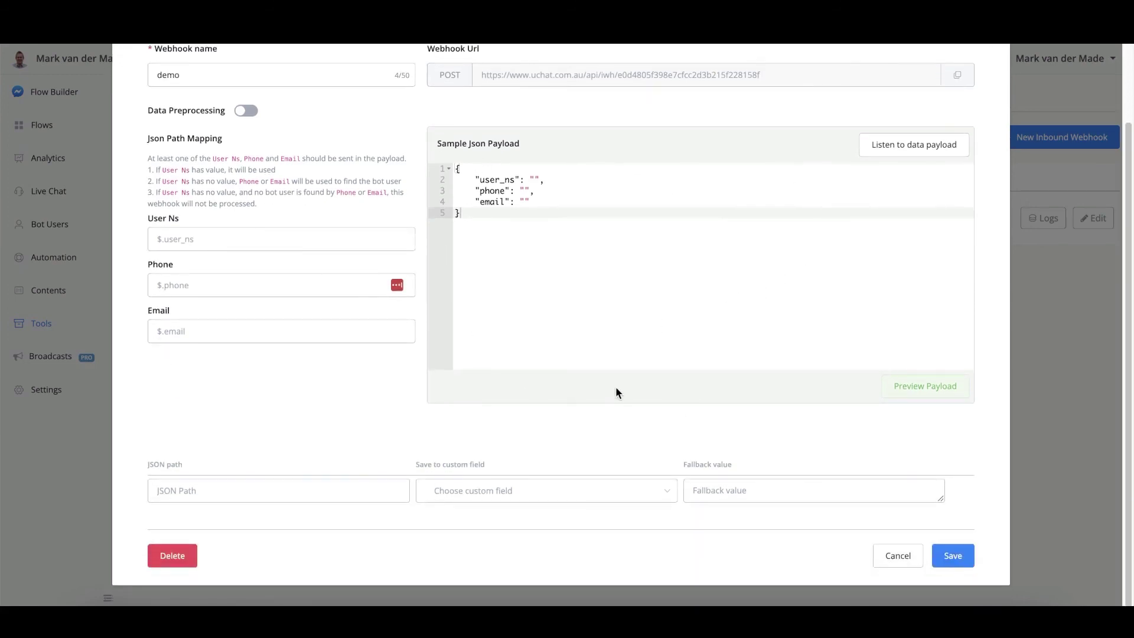
{"action": "scroll", "coordinate": [616, 388], "scroll_direction": "up", "scroll_amount": 2}
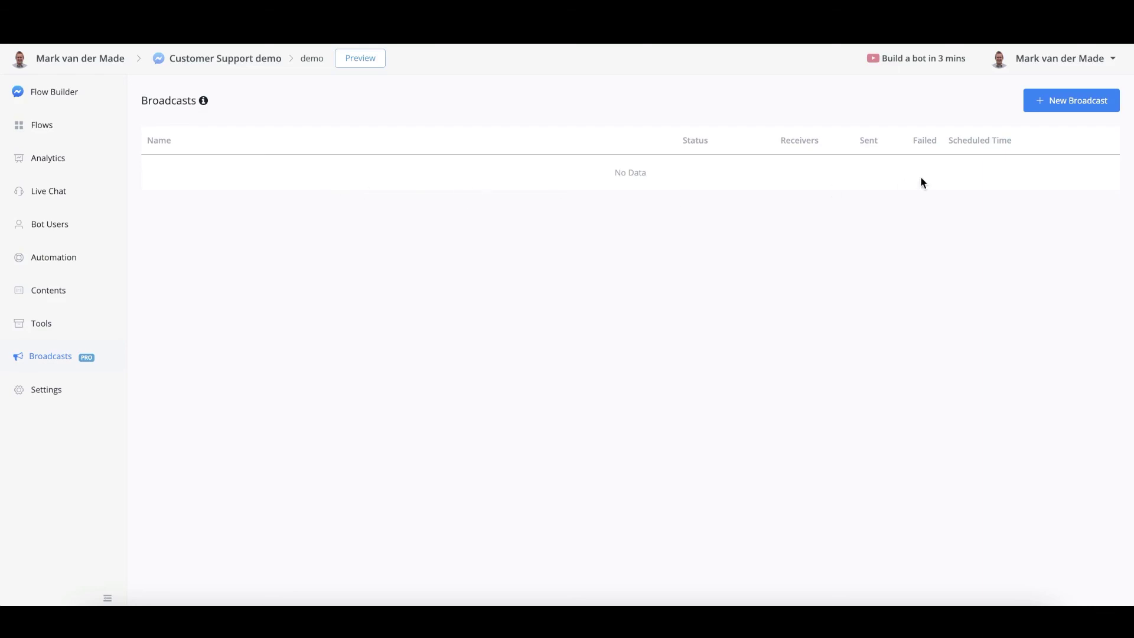
Step: Start a new broadcast and review its options for message purpose, sending time and user notification
{"action": "left_click", "coordinate": [1070, 99]}
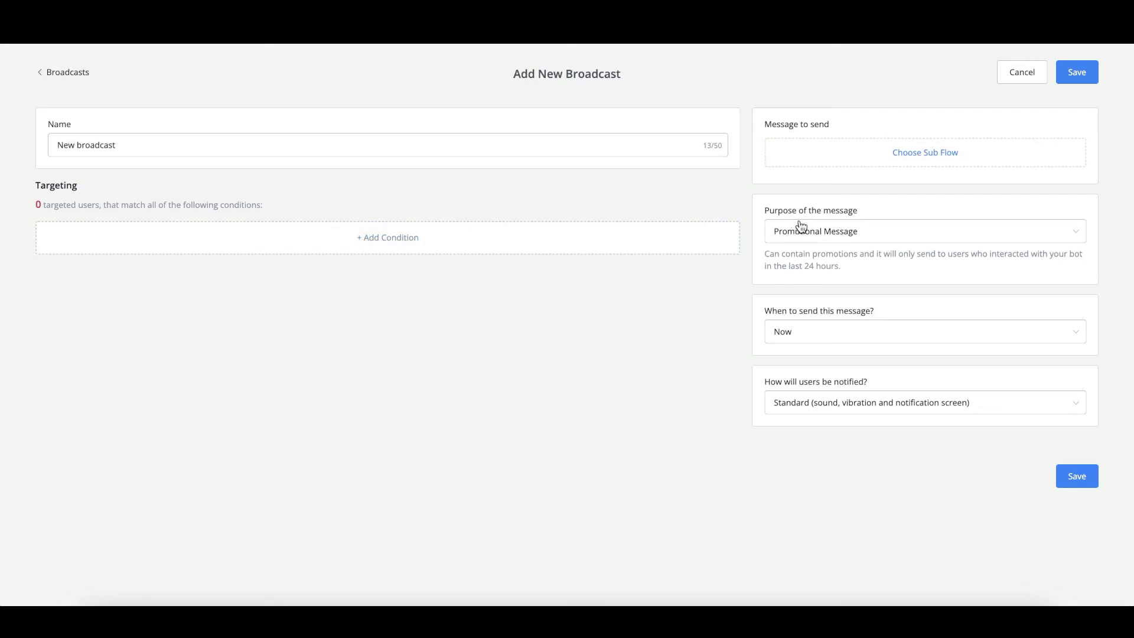
{"action": "left_click", "coordinate": [928, 239]}
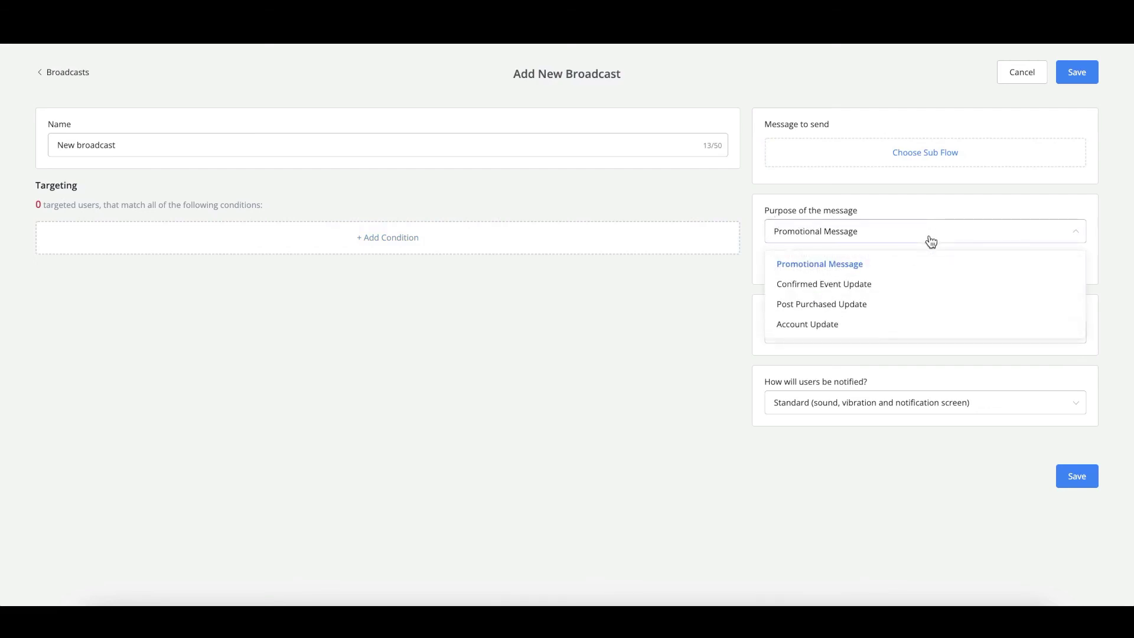
{"action": "left_click", "coordinate": [755, 293]}
{"action": "left_click", "coordinate": [838, 336]}
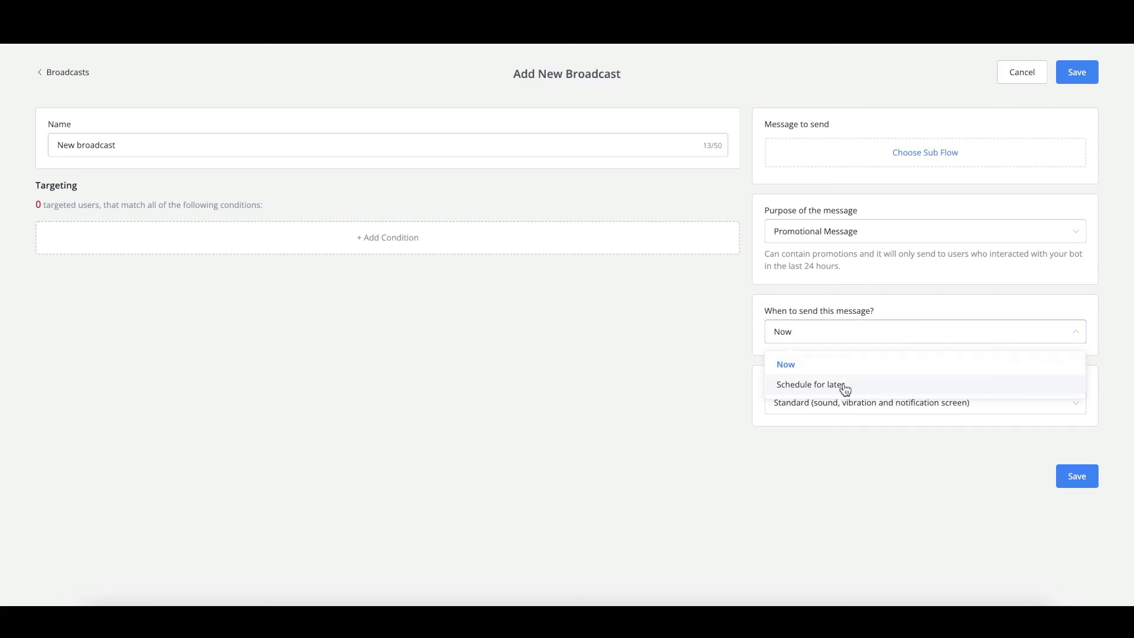
{"action": "left_click", "coordinate": [821, 430]}
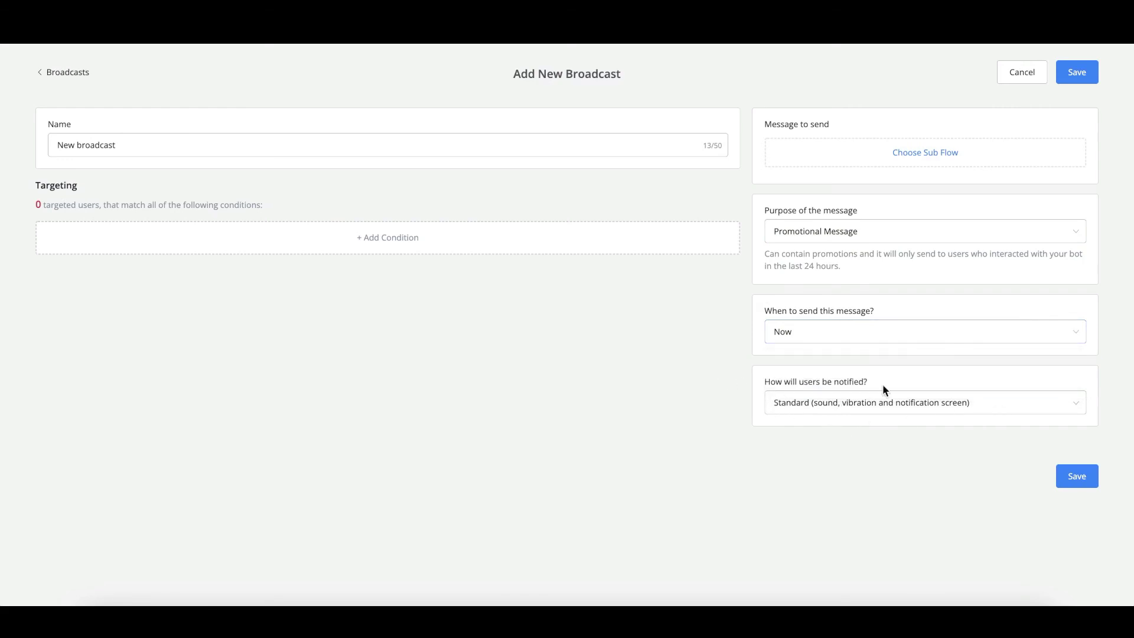
{"action": "left_click", "coordinate": [883, 408]}
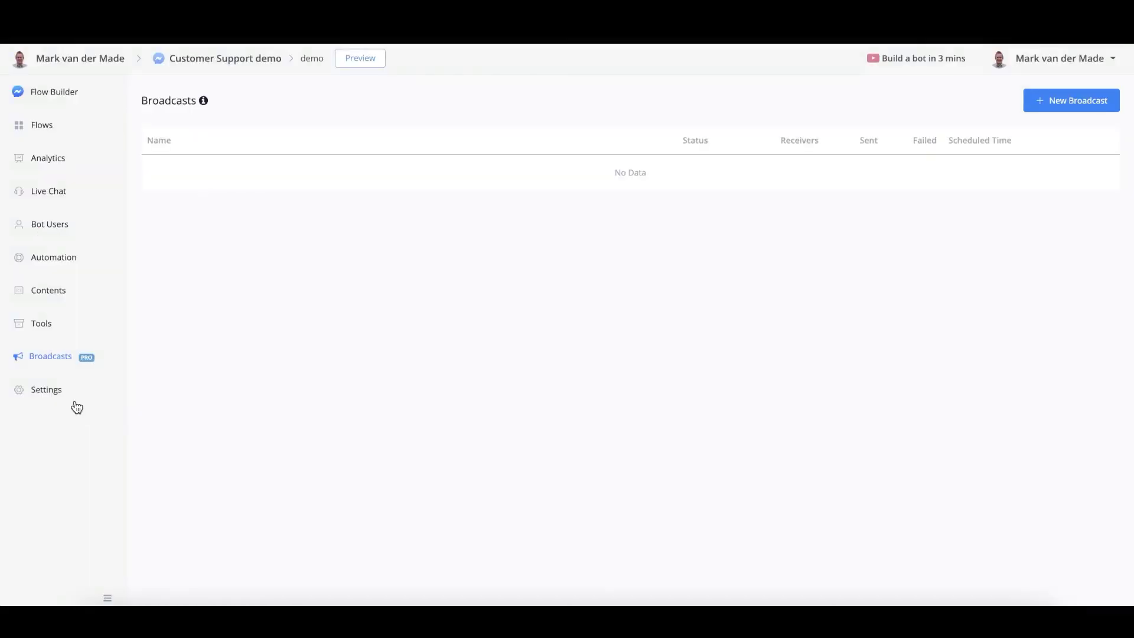
Step: Review the bot's General and Facebook settings, including the greeting text and Chat Widget Customization, without changing them
{"action": "left_click", "coordinate": [54, 395]}
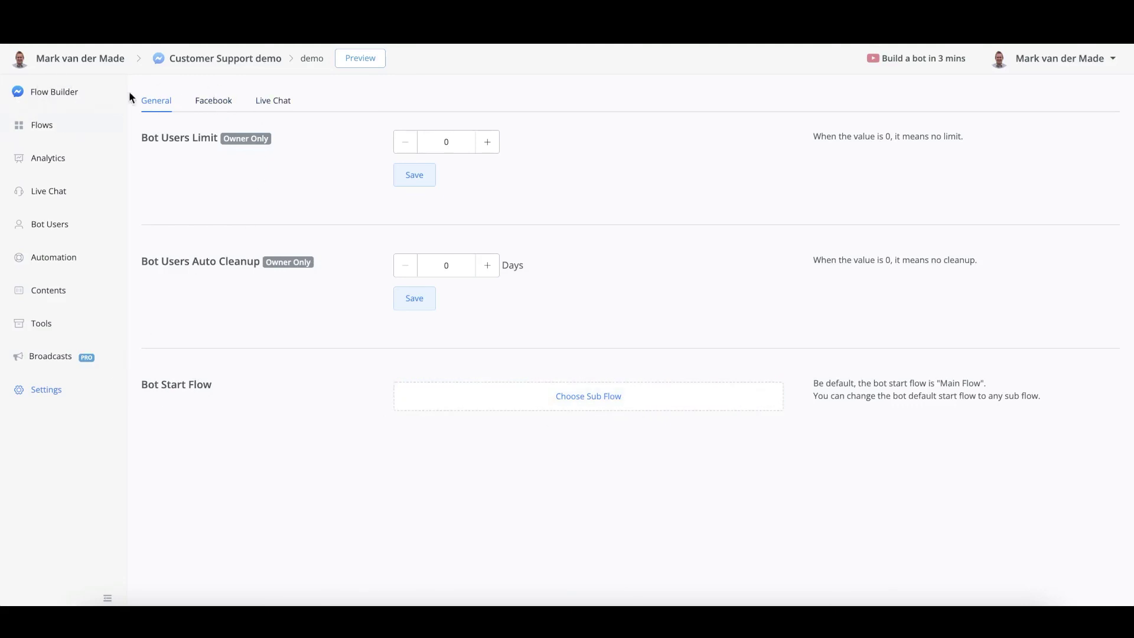
{"action": "left_click", "coordinate": [226, 107]}
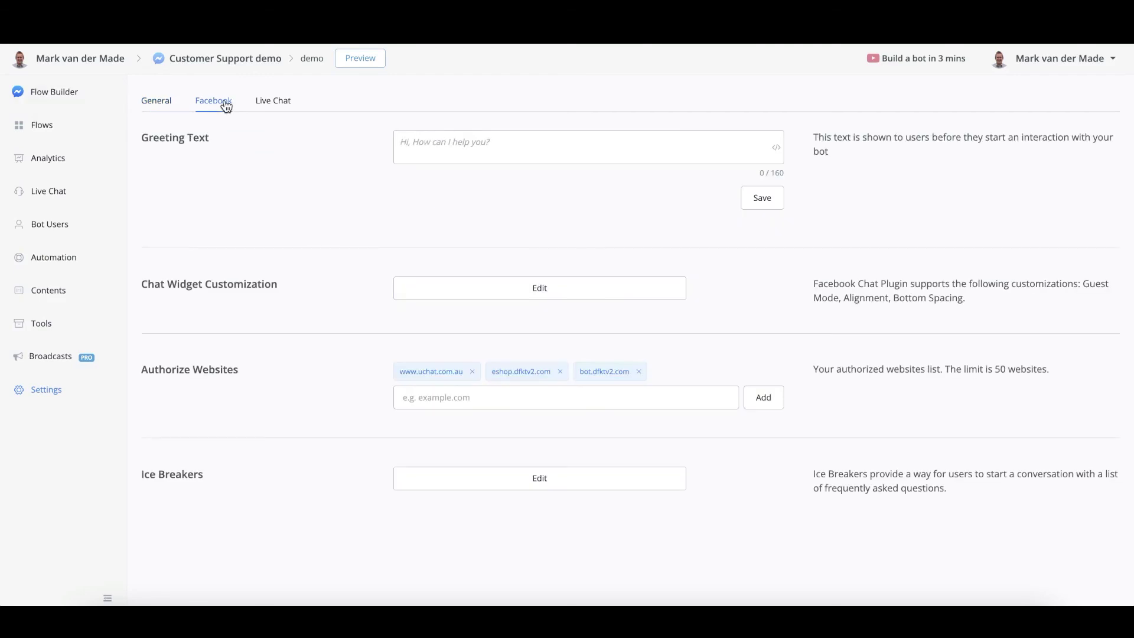
{"action": "left_click", "coordinate": [508, 142]}
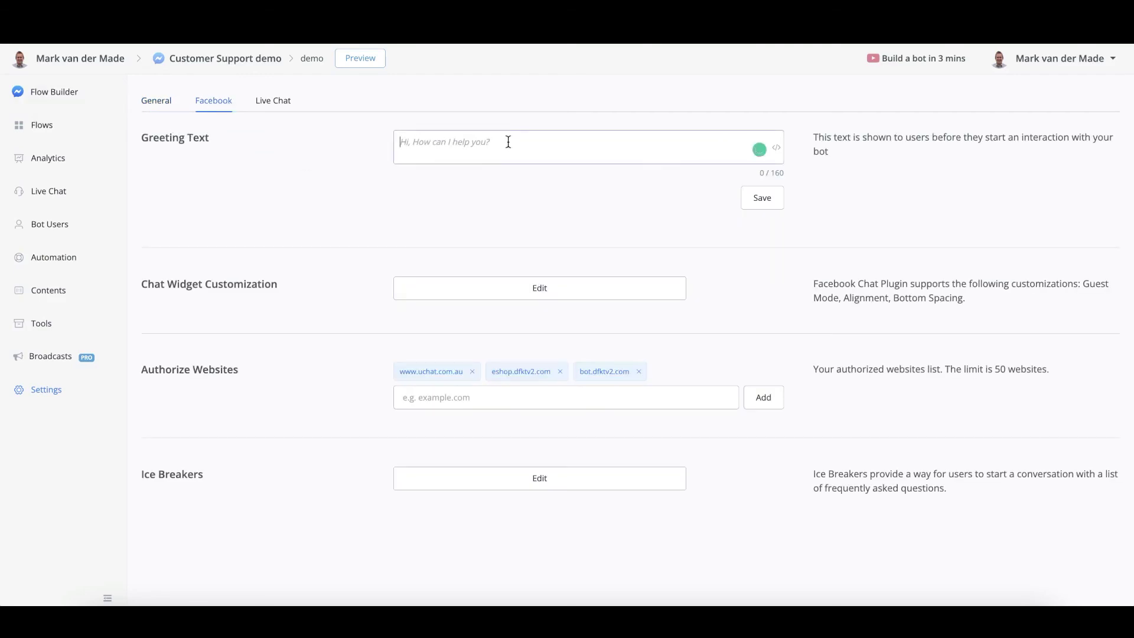
{"action": "left_click", "coordinate": [479, 295]}
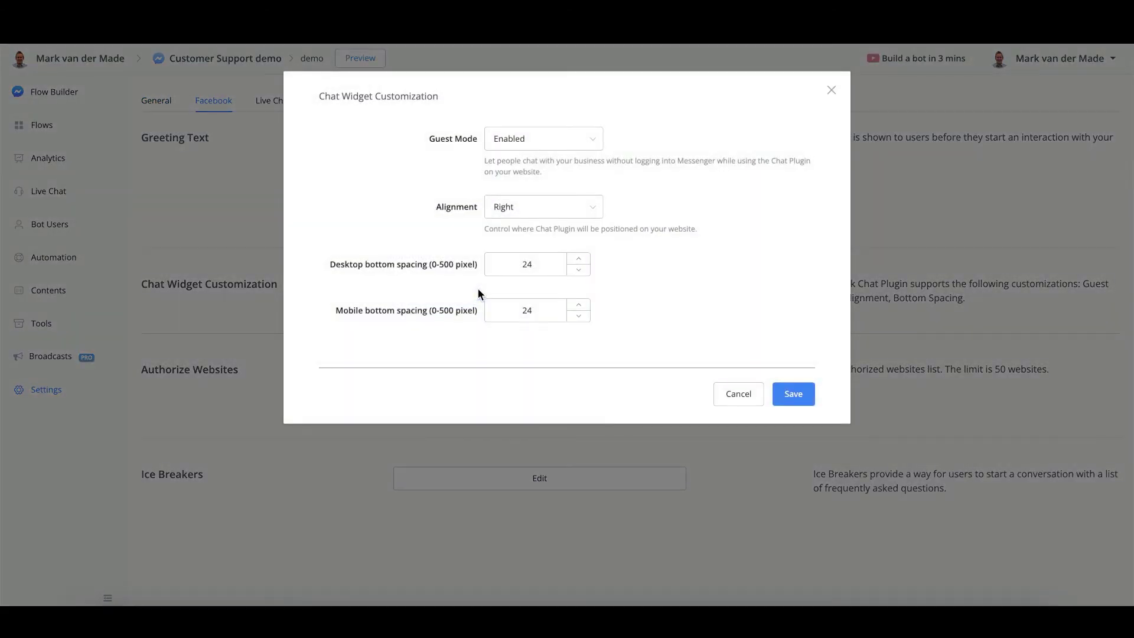
{"action": "left_click", "coordinate": [737, 395]}
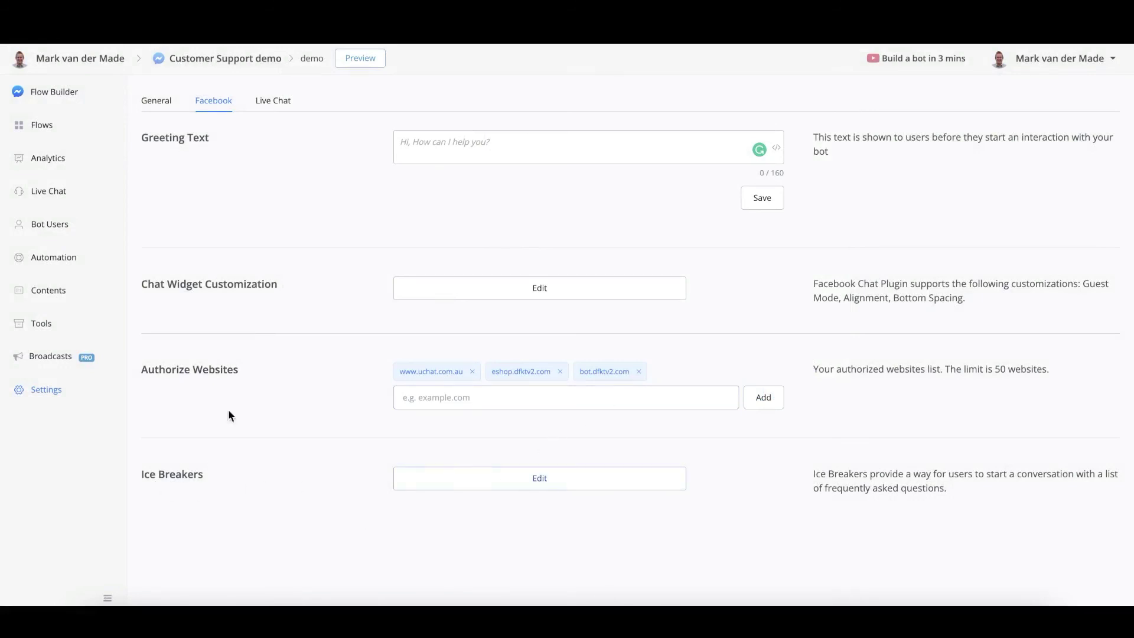
Step: View the bot's live chat settings and examine the available Live Chat Integration options
{"action": "left_click", "coordinate": [274, 100]}
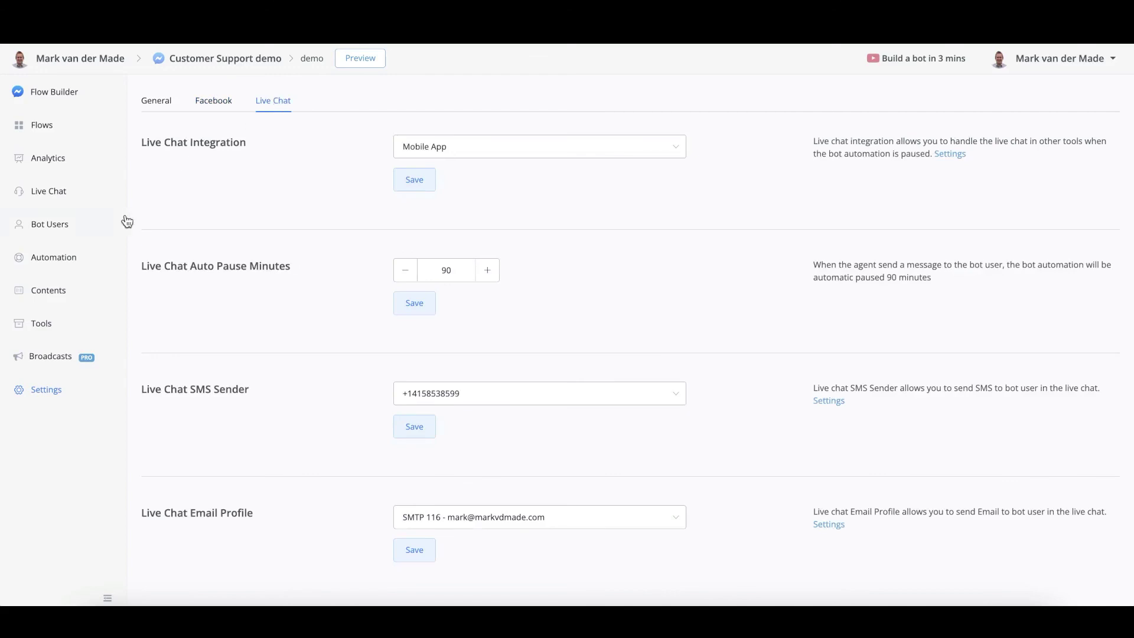
{"action": "left_click", "coordinate": [595, 151]}
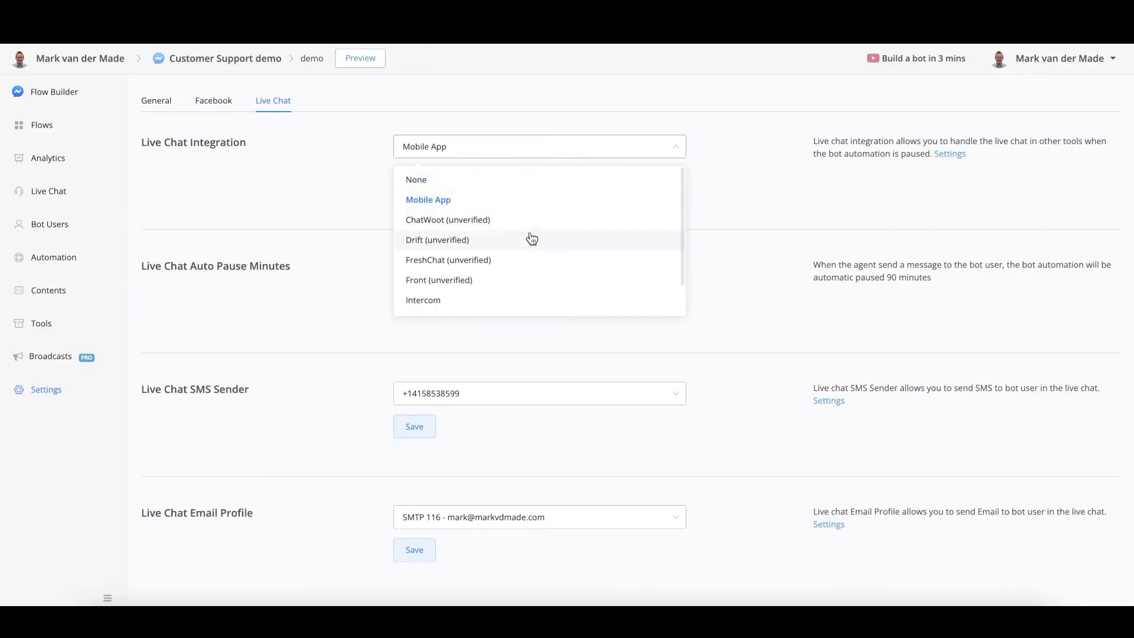
{"action": "scroll", "coordinate": [515, 298], "scroll_direction": "down", "scroll_amount": 1}
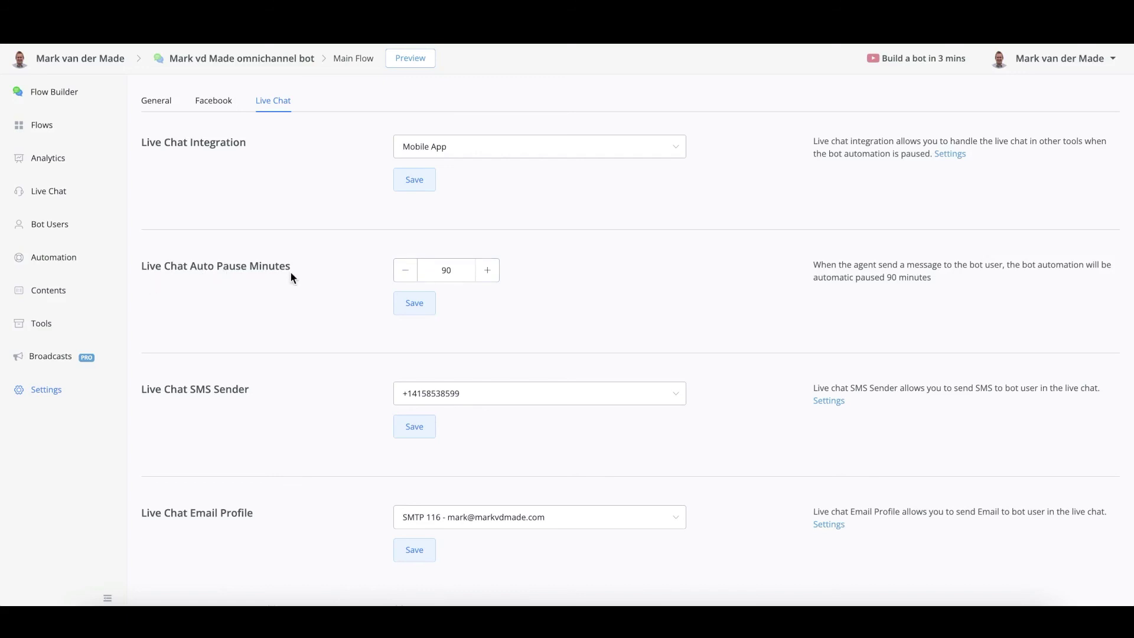
Step: Set the Live Chat Auto Pause Minutes to 180 and save the setting
{"action": "double_click", "coordinate": [460, 279]}
{"action": "type", "text": "180"}
{"action": "left_click", "coordinate": [404, 310]}
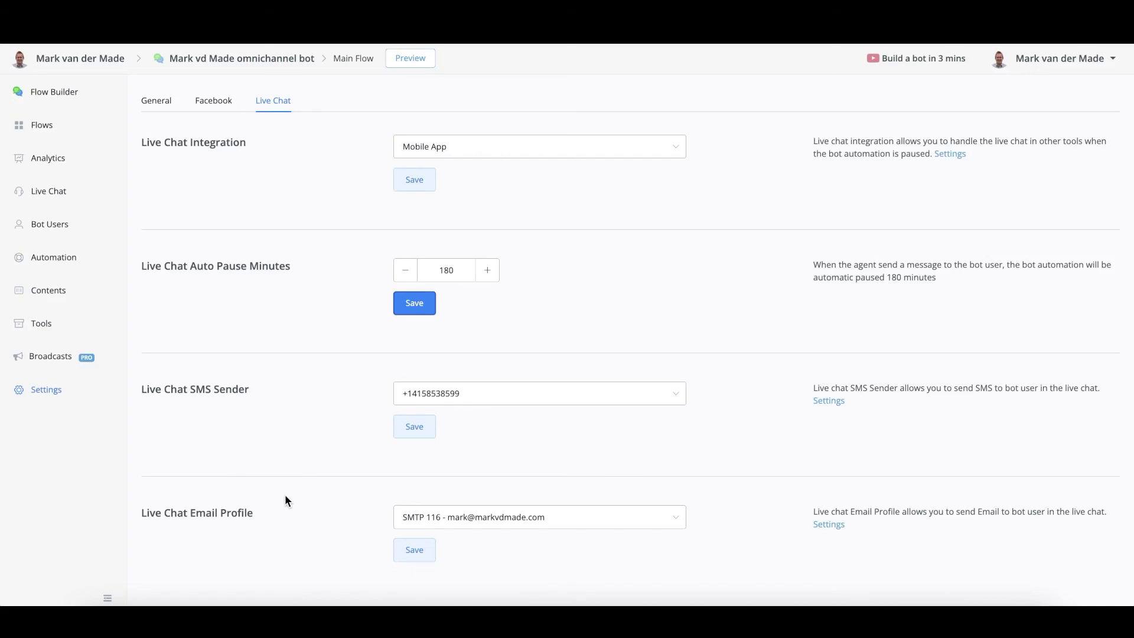
Step: Review the available Live Chat SMS Sender and Live Chat Email Profile choices, keeping the current selections
{"action": "left_click", "coordinate": [609, 398]}
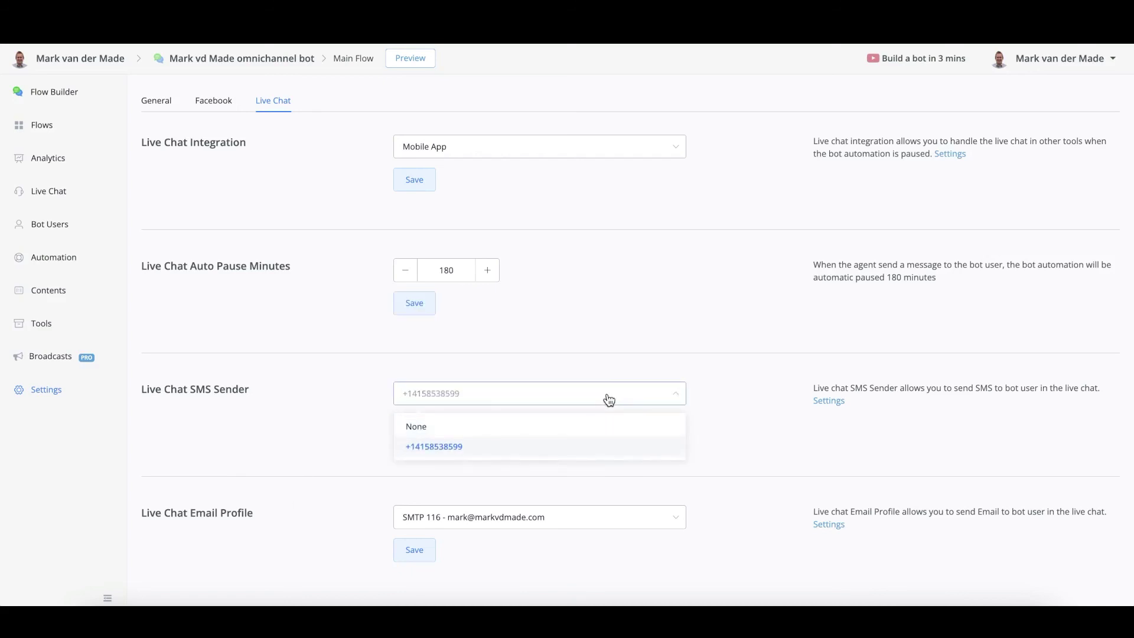
{"action": "left_click", "coordinate": [584, 447]}
{"action": "left_click", "coordinate": [563, 533]}
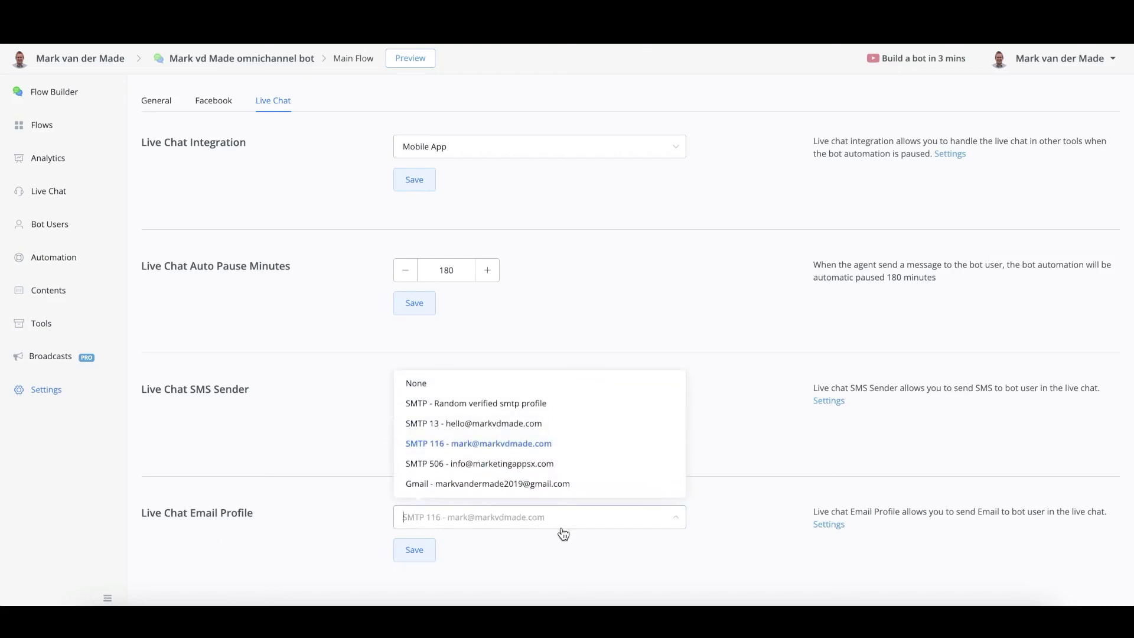
{"action": "left_click", "coordinate": [726, 455]}
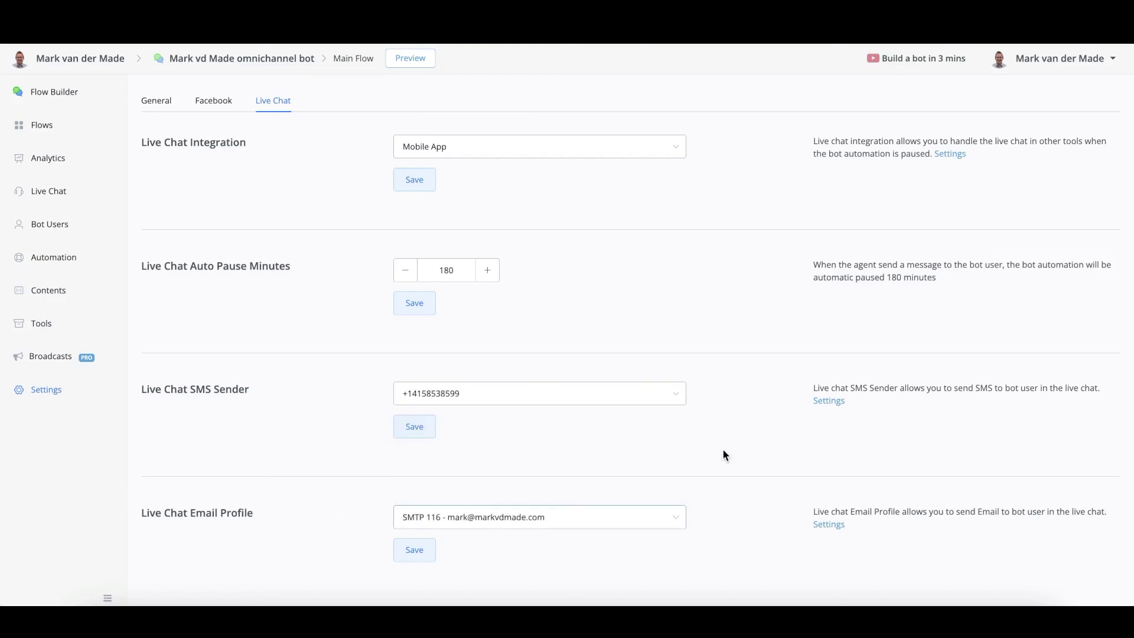